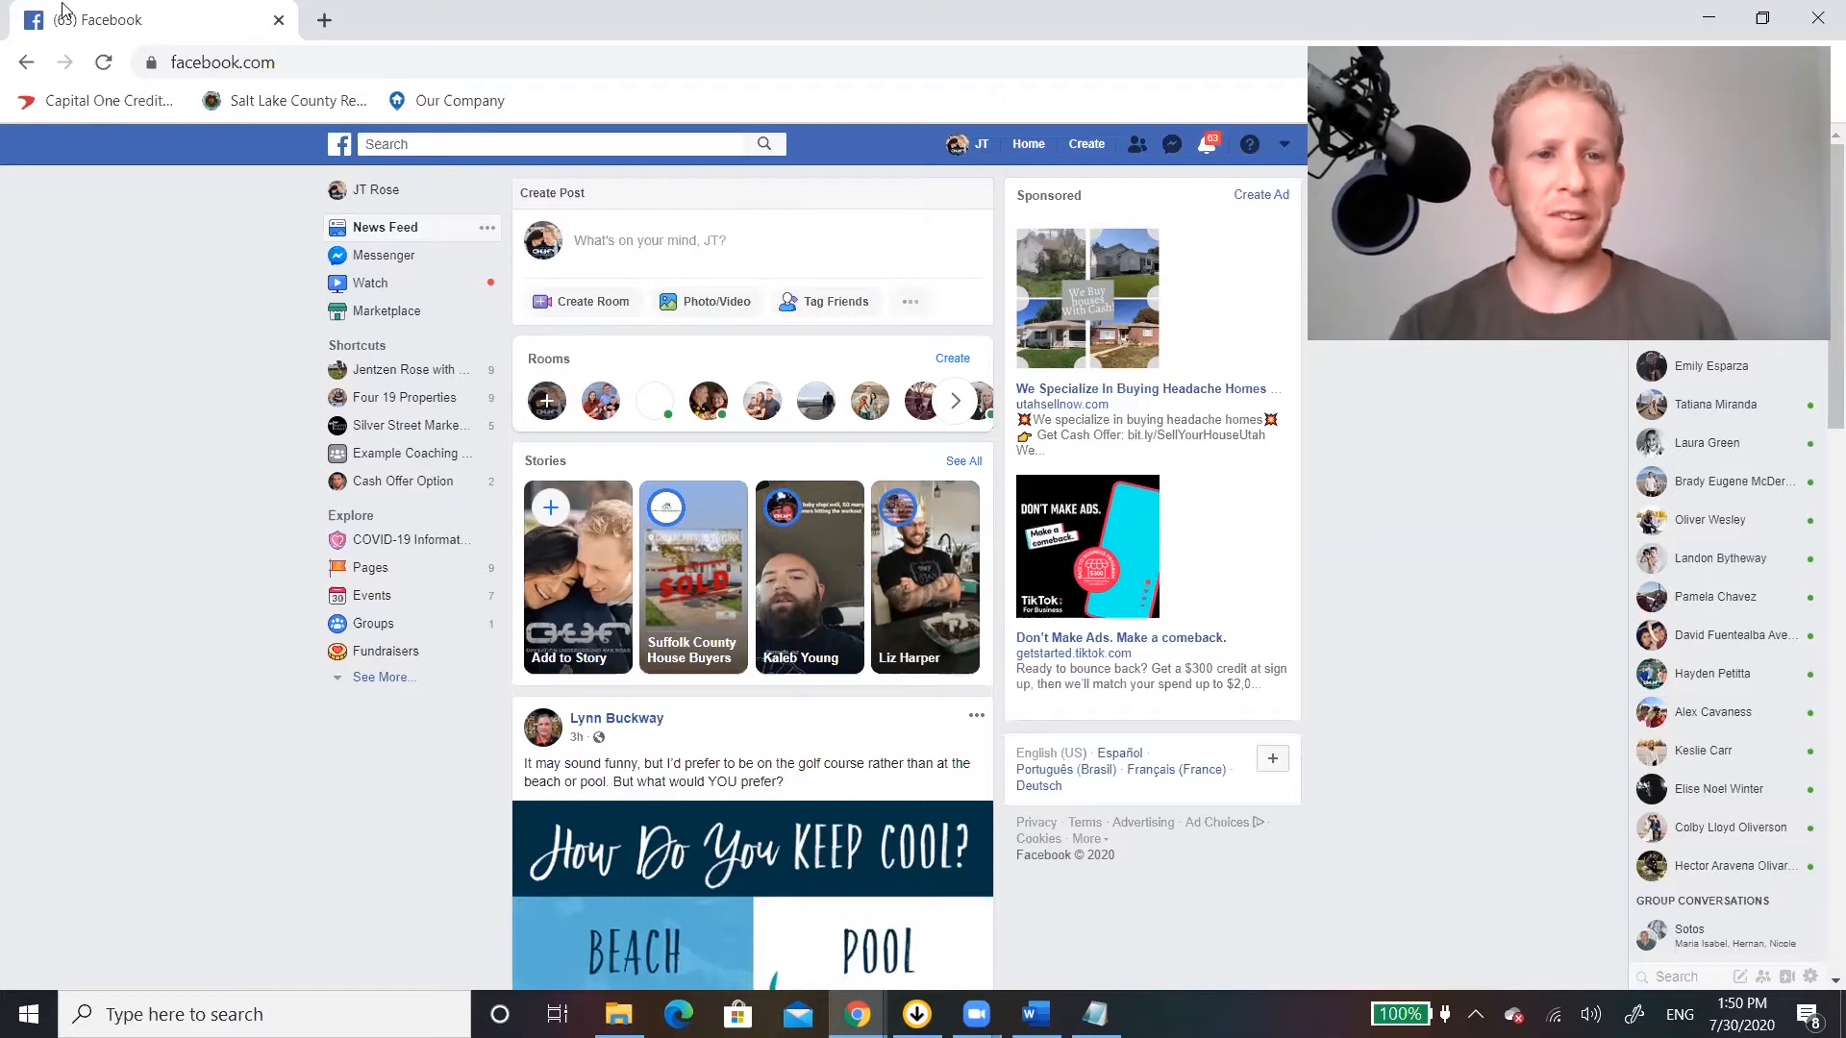
Start creating a new Facebook Page of the Business or Brand type.
{"action": "left_click", "coordinate": [1089, 143]}
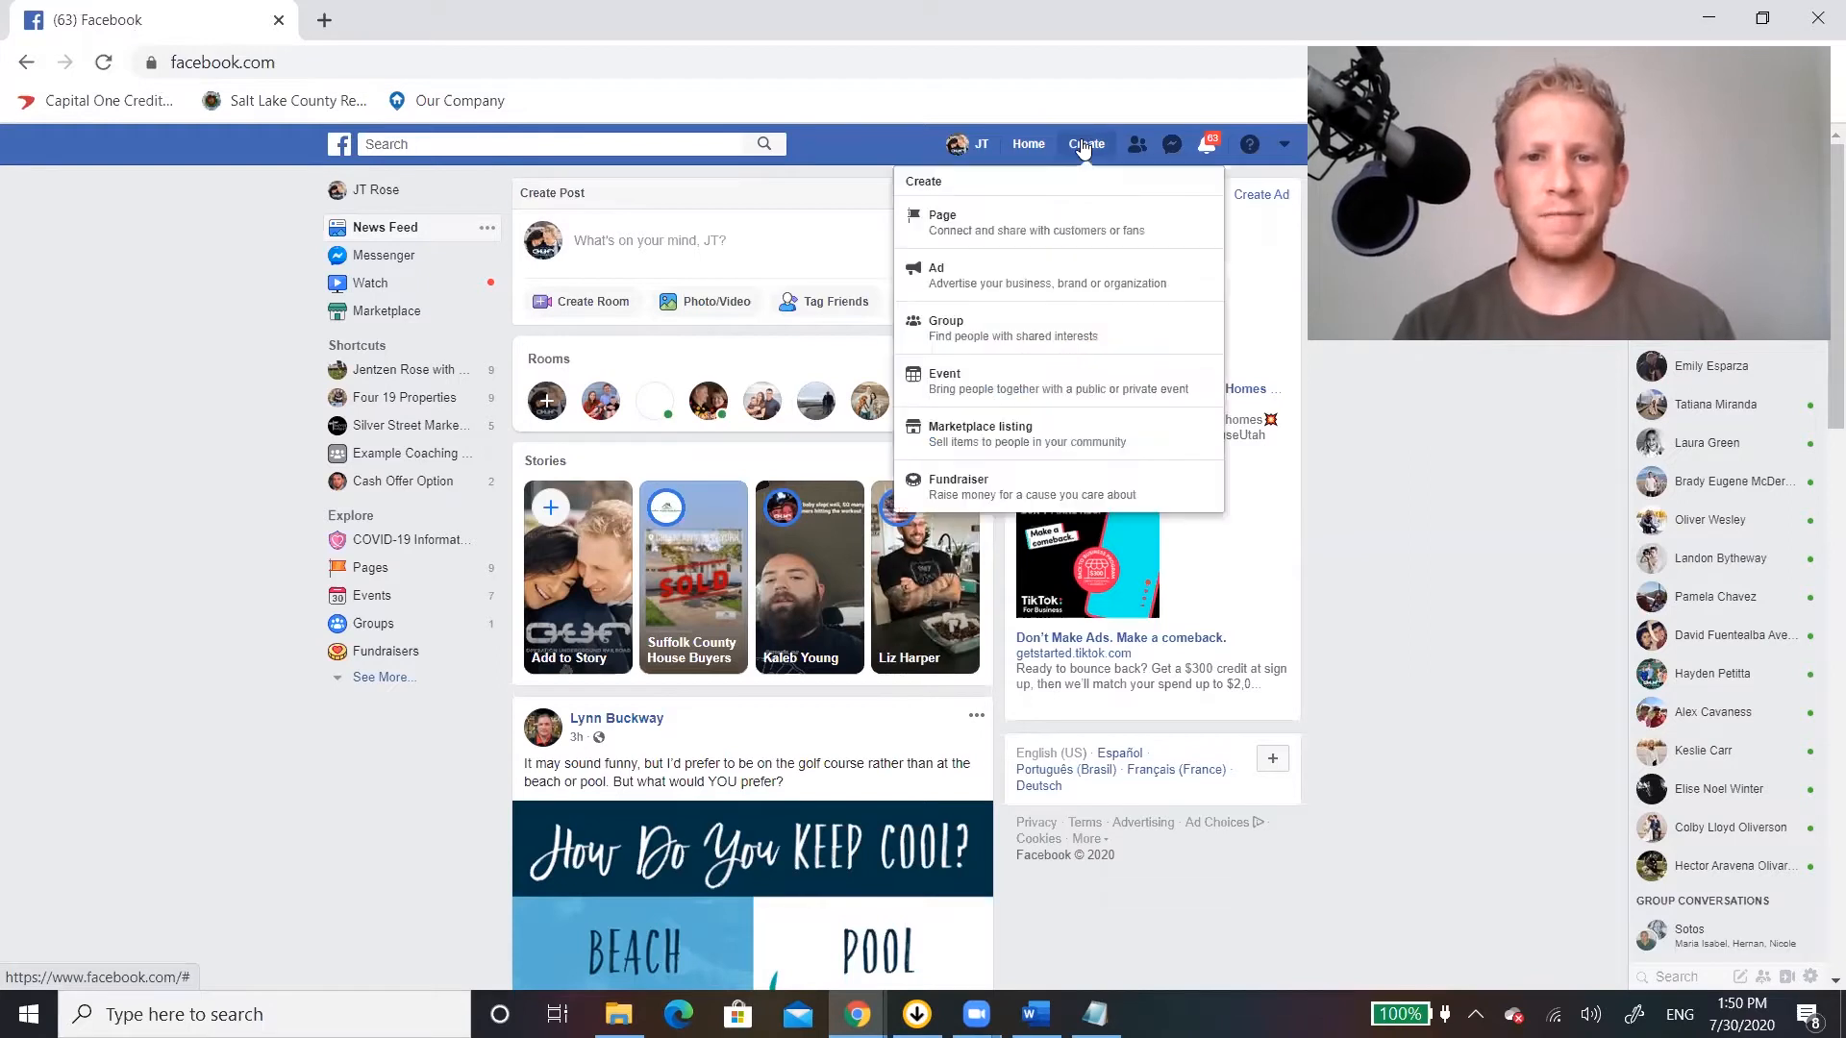
{"action": "left_click", "coordinate": [958, 224]}
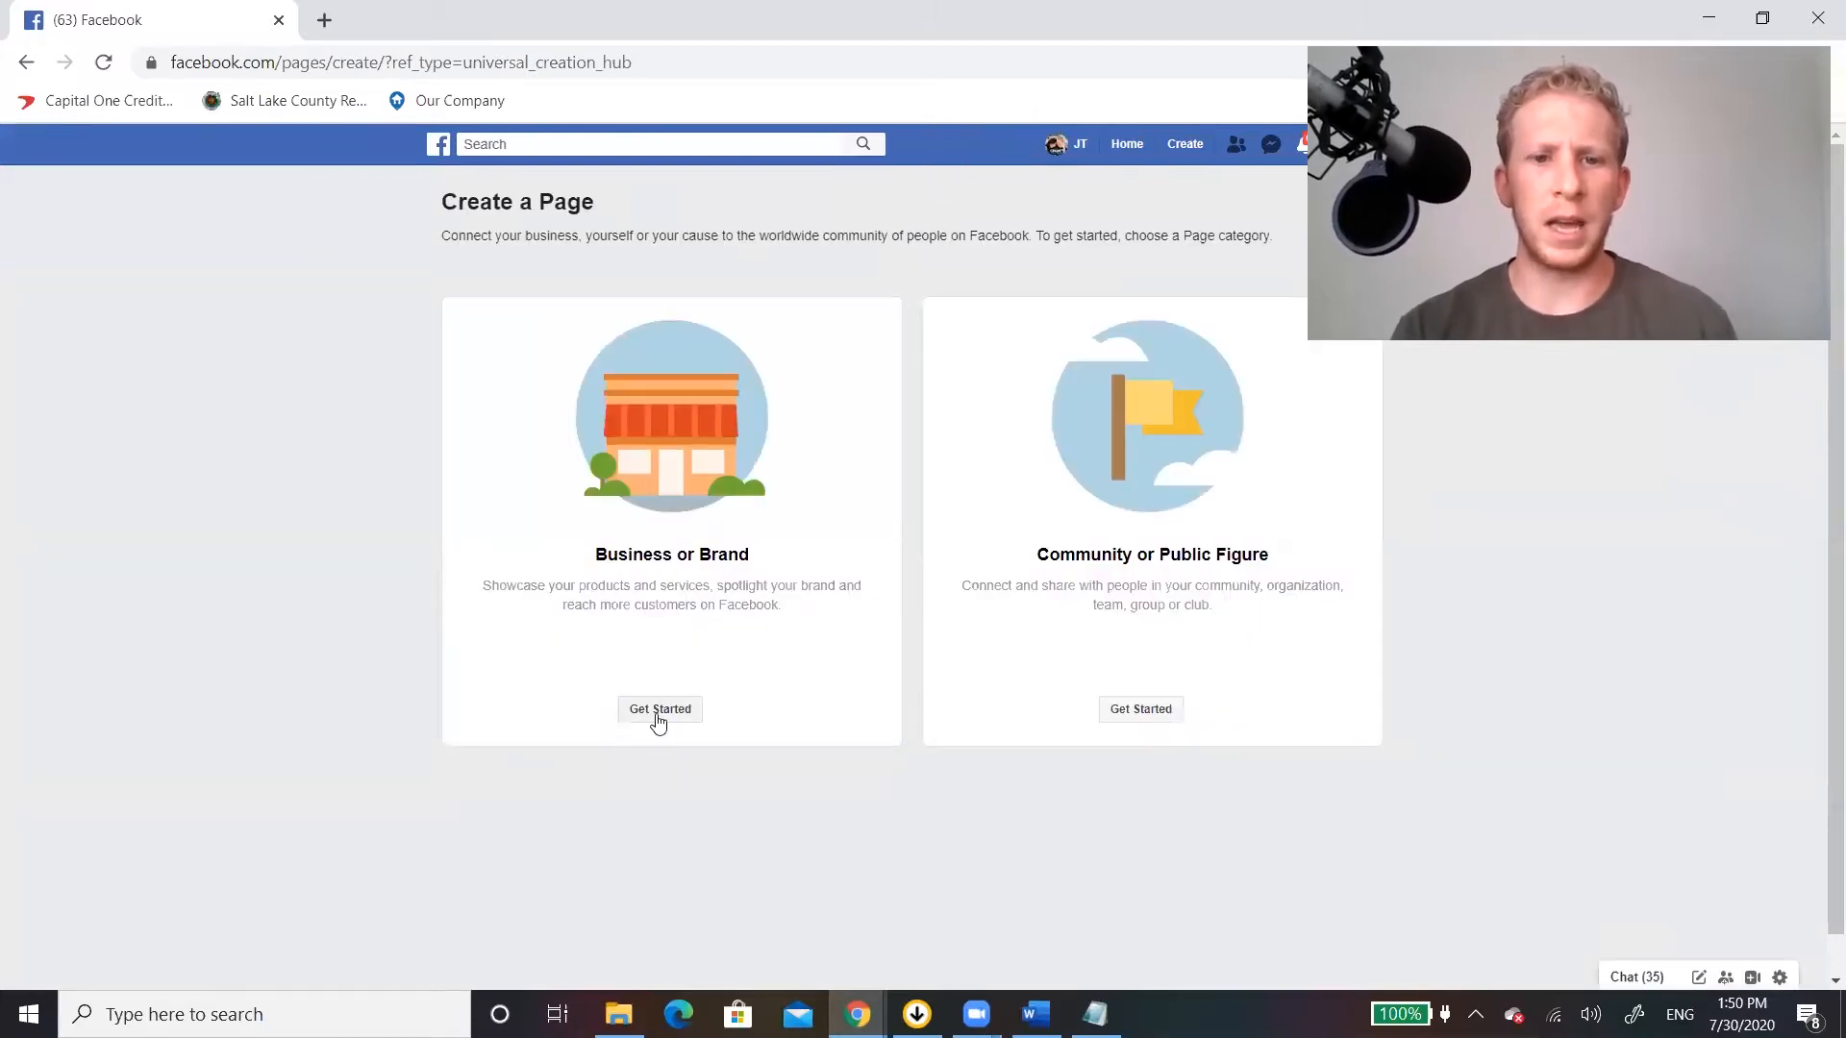
{"action": "left_click", "coordinate": [660, 712]}
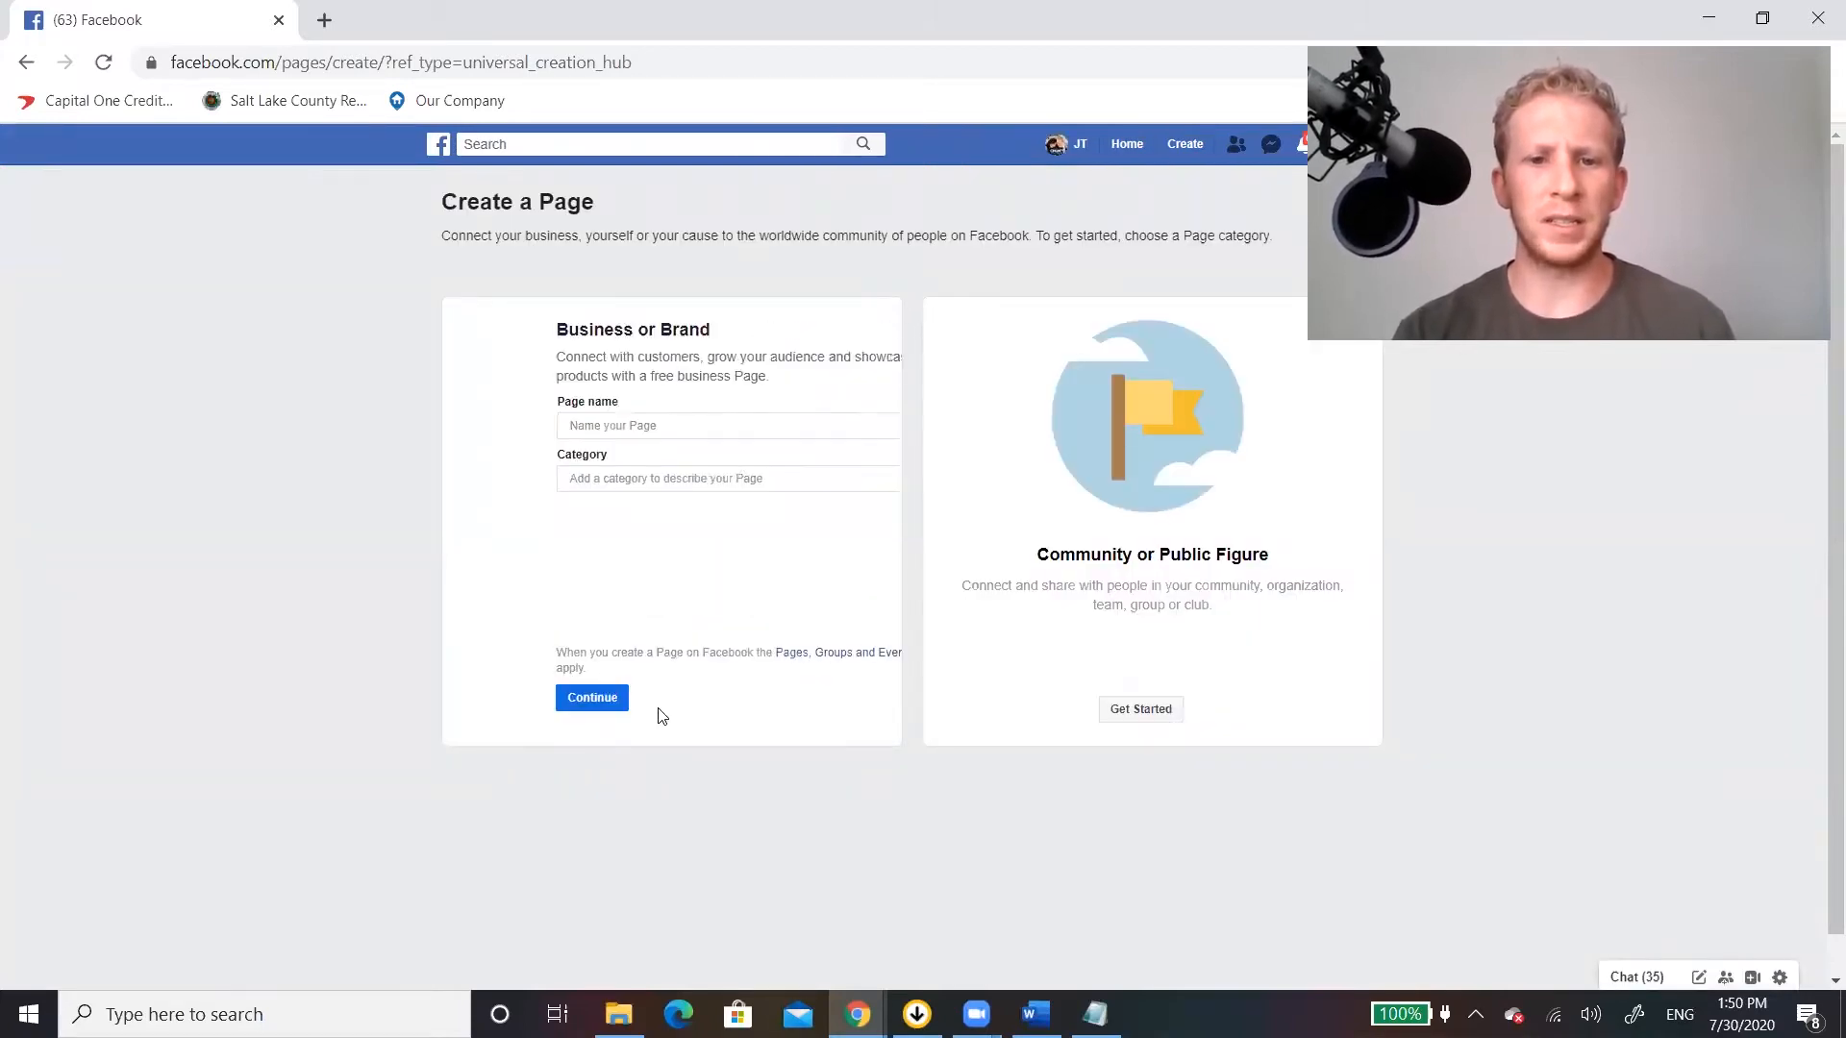
Name the new Page JT Home Buyers and set its category to Real Estate.
{"action": "left_click", "coordinate": [582, 423]}
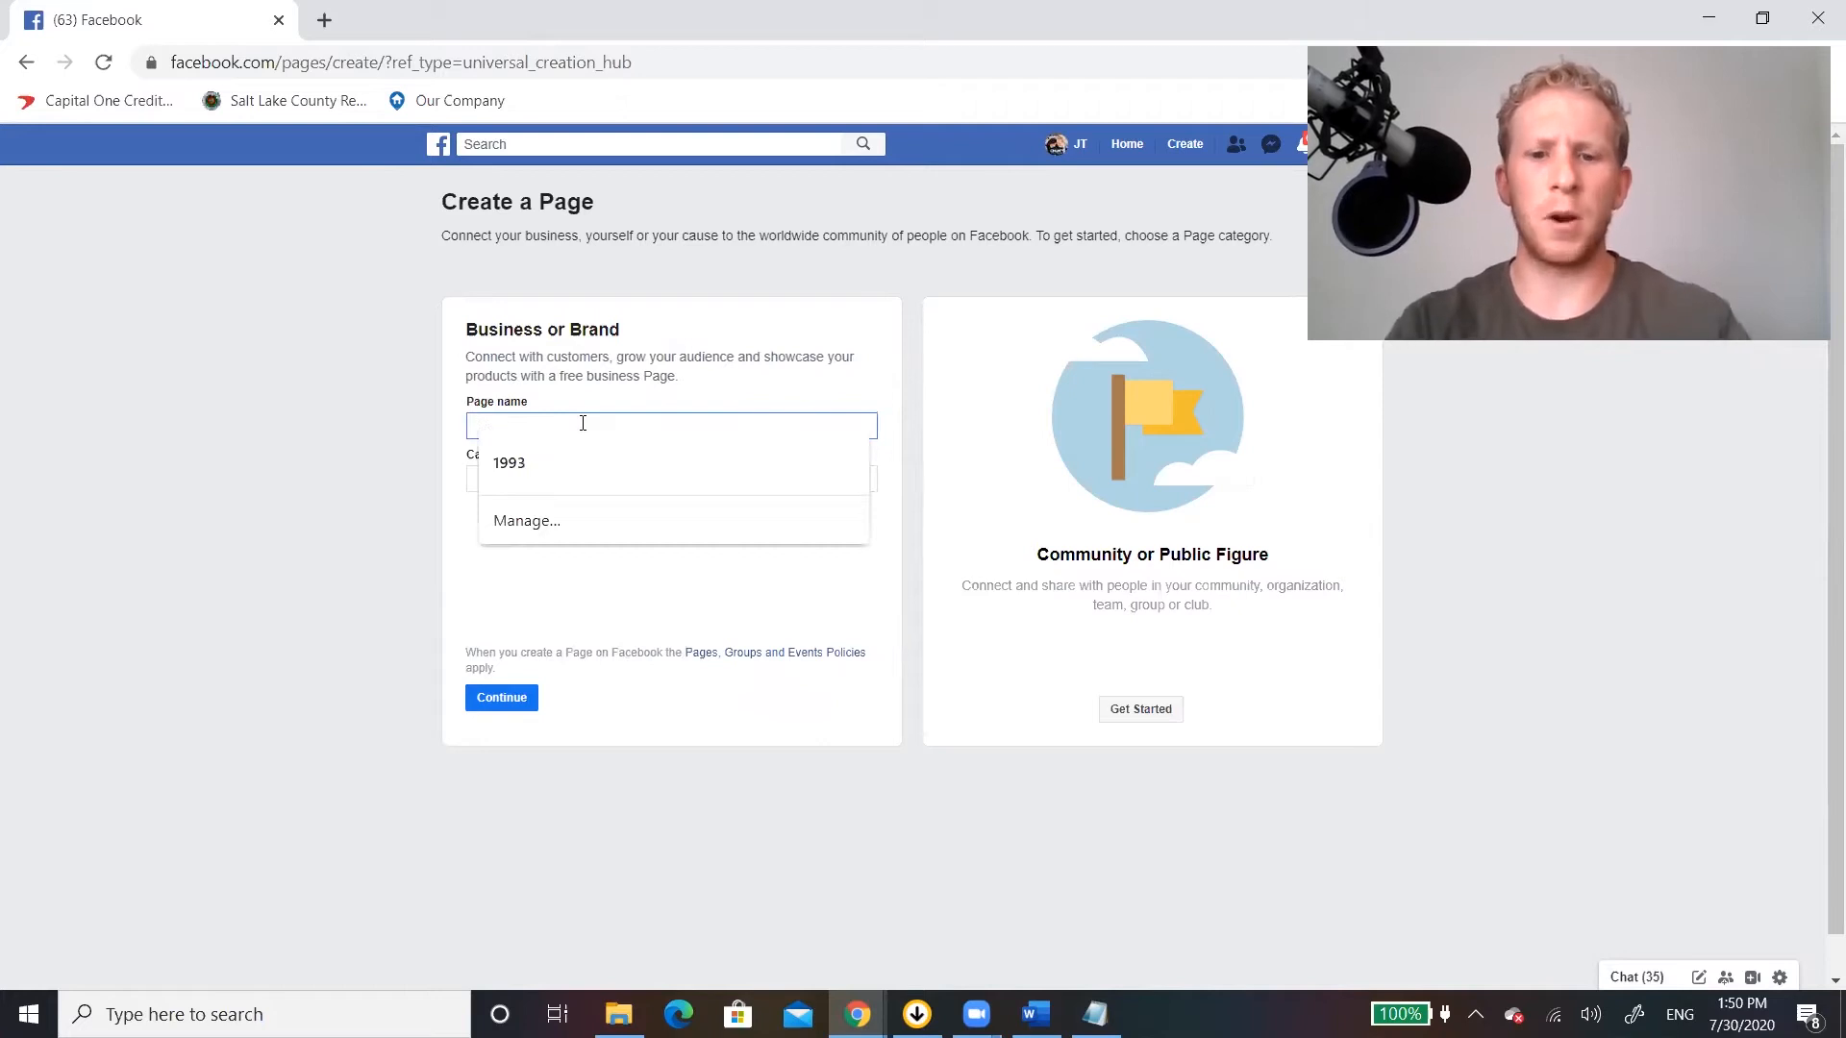
{"action": "type", "text": "JT H"}
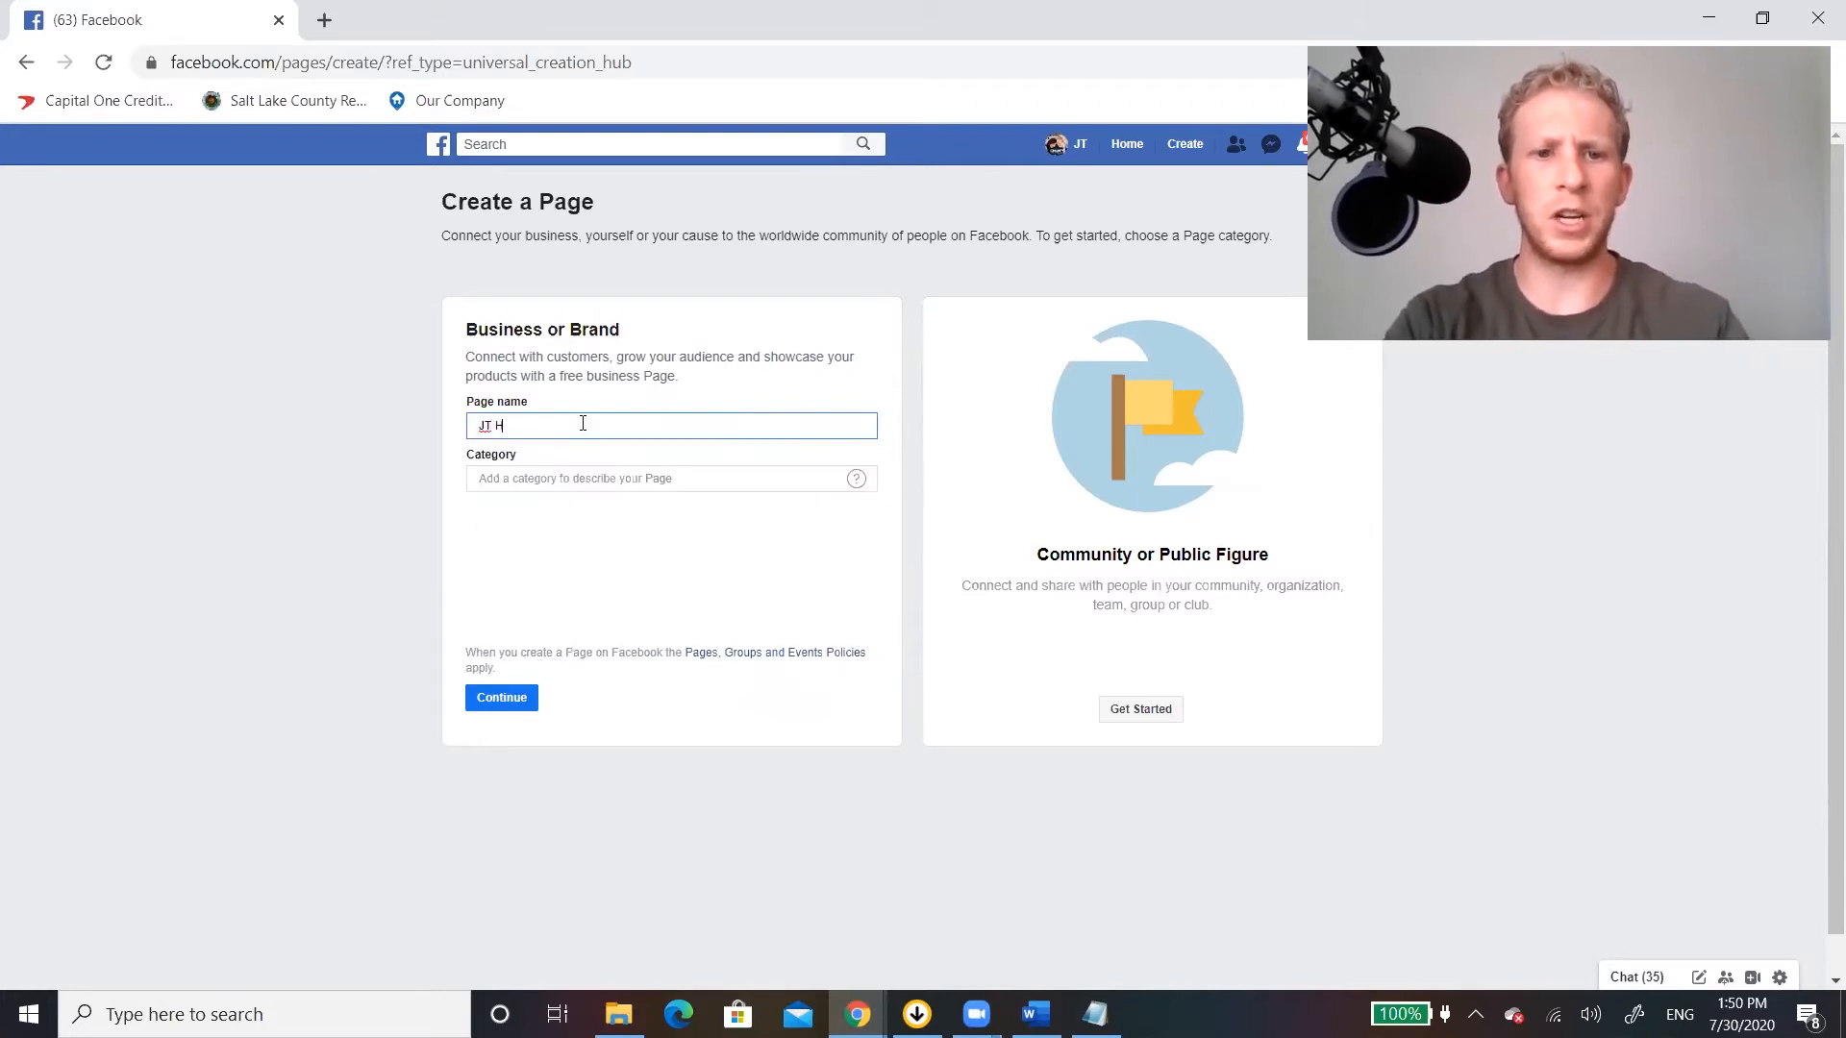
{"action": "type", "text": "ome Buyers"}
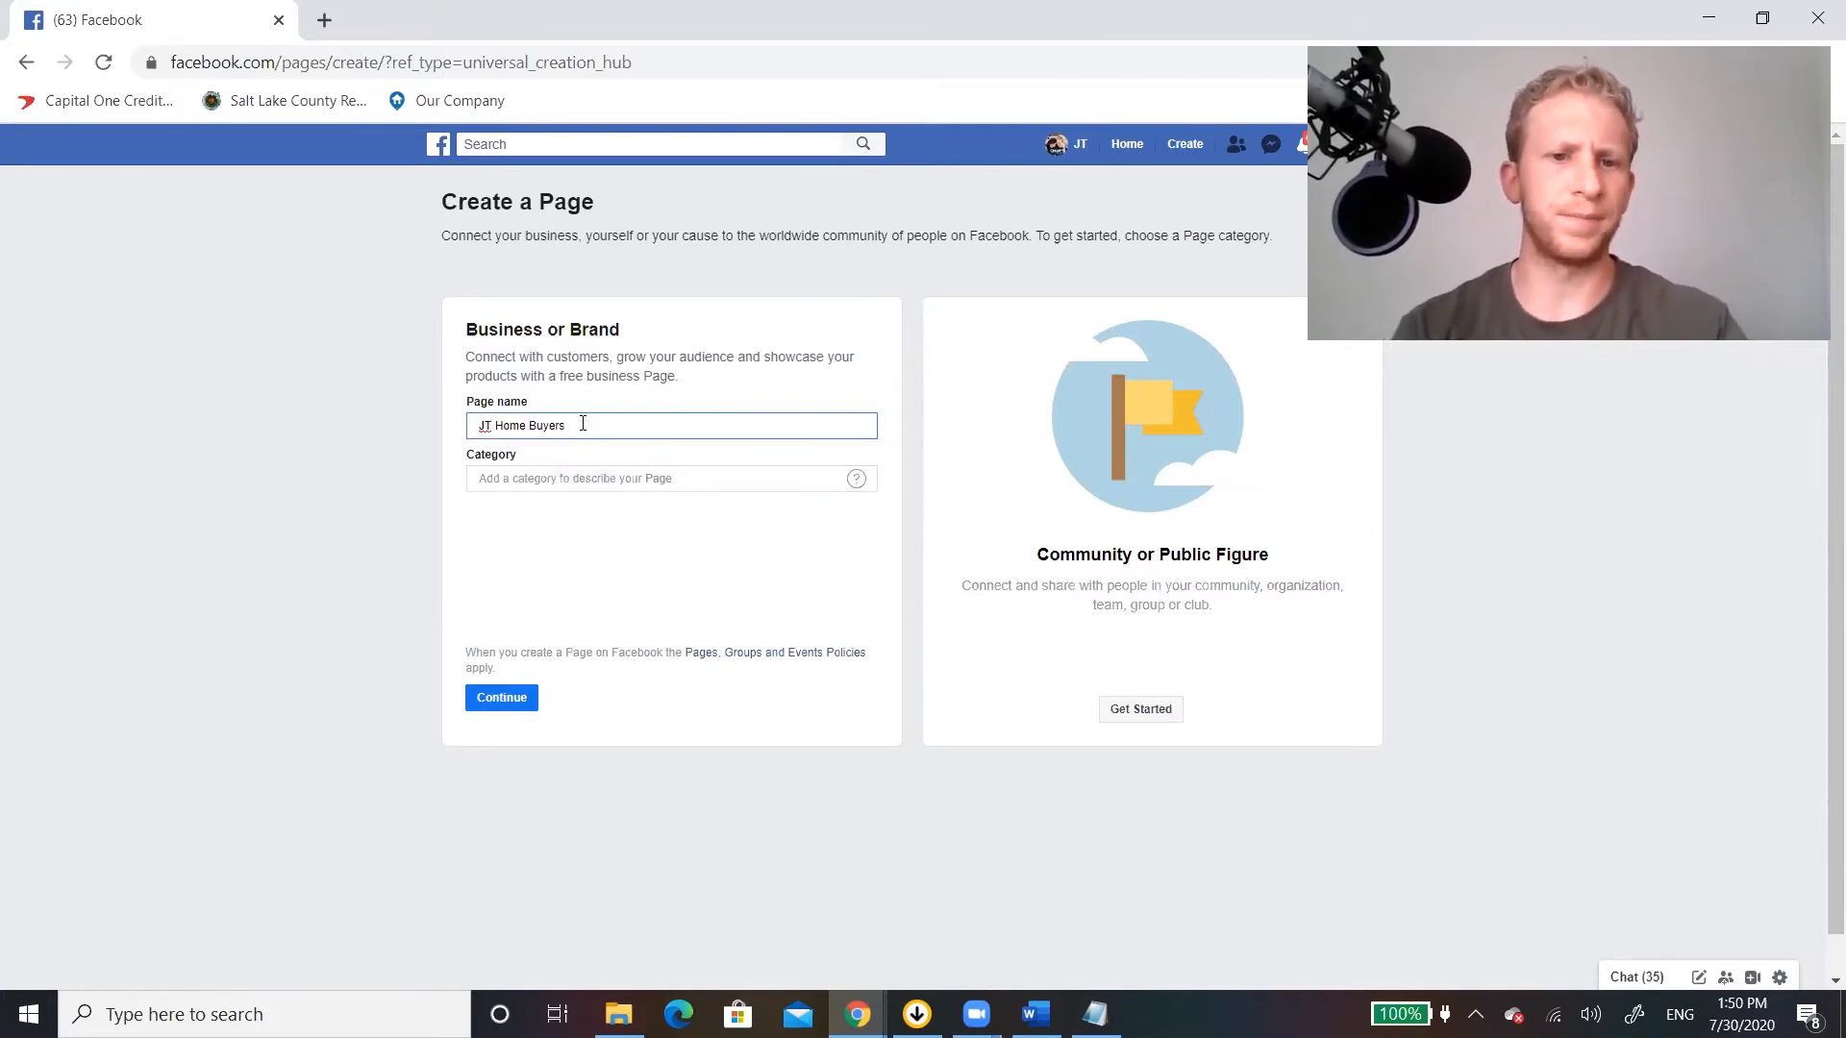
{"action": "left_click", "coordinate": [581, 478]}
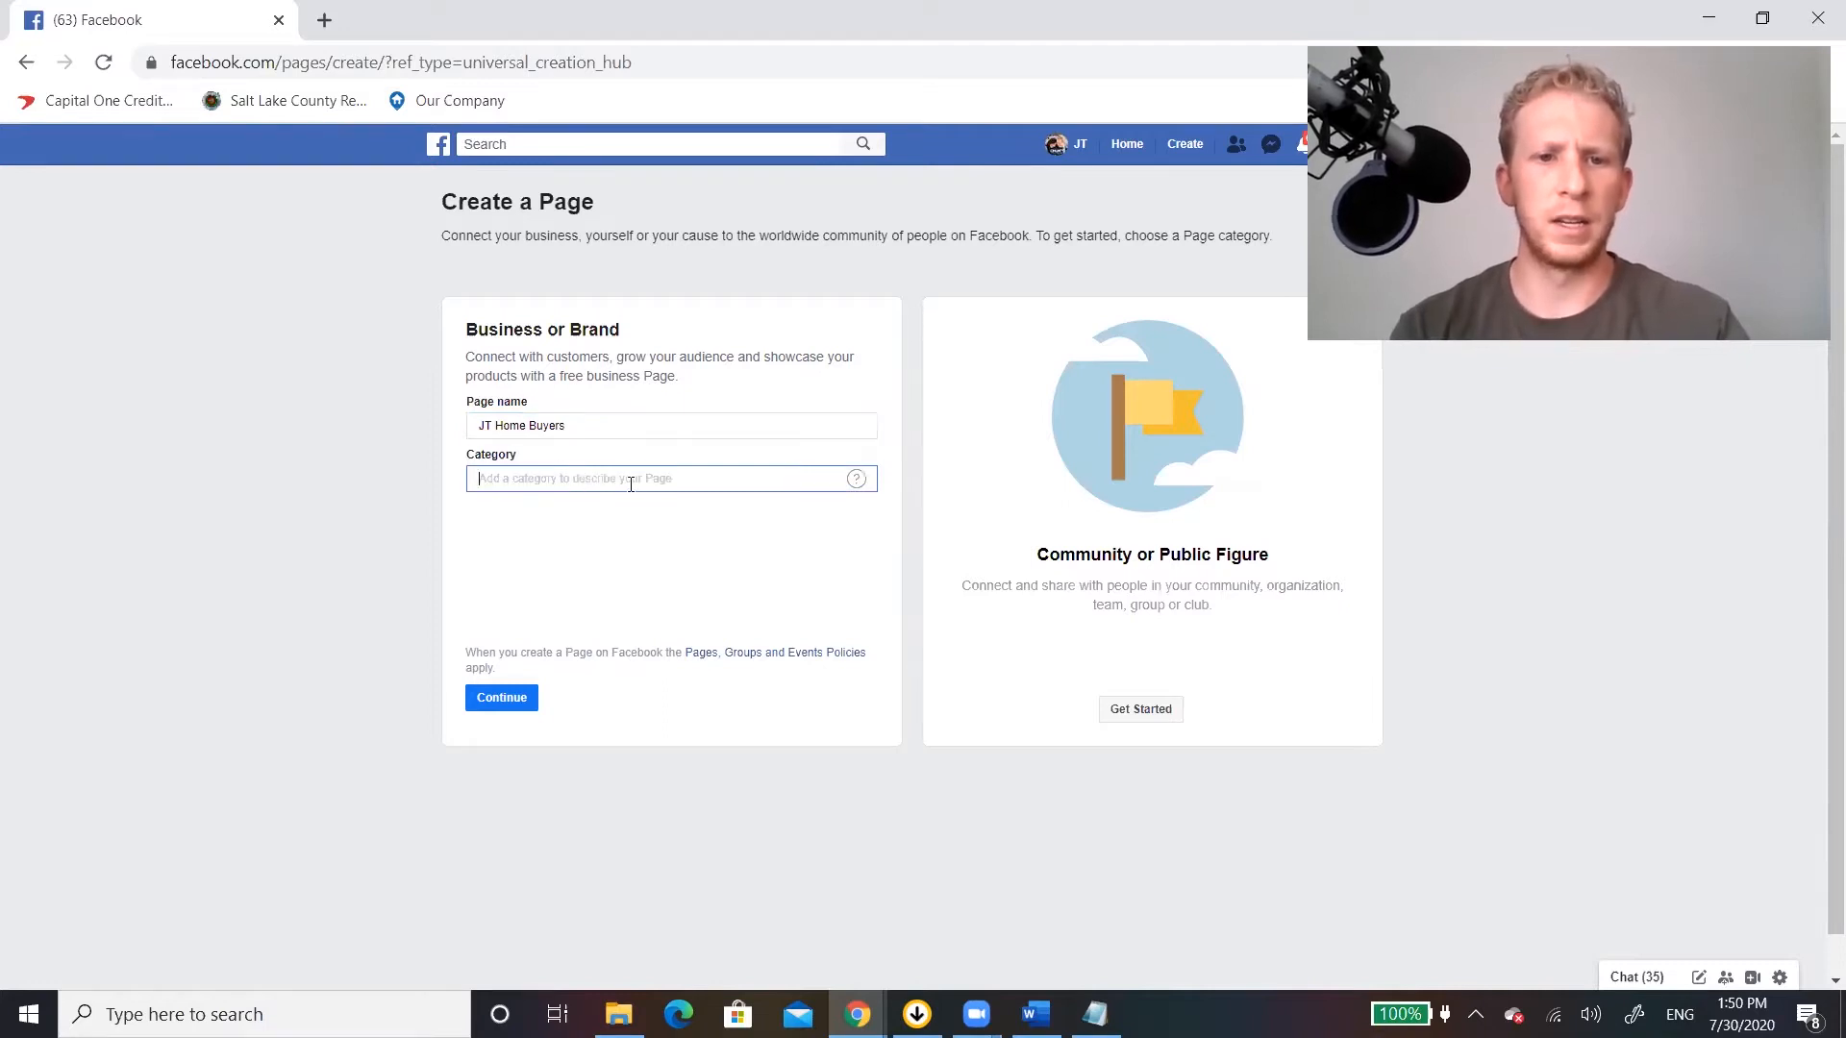
{"action": "type", "text": "Real Estate"}
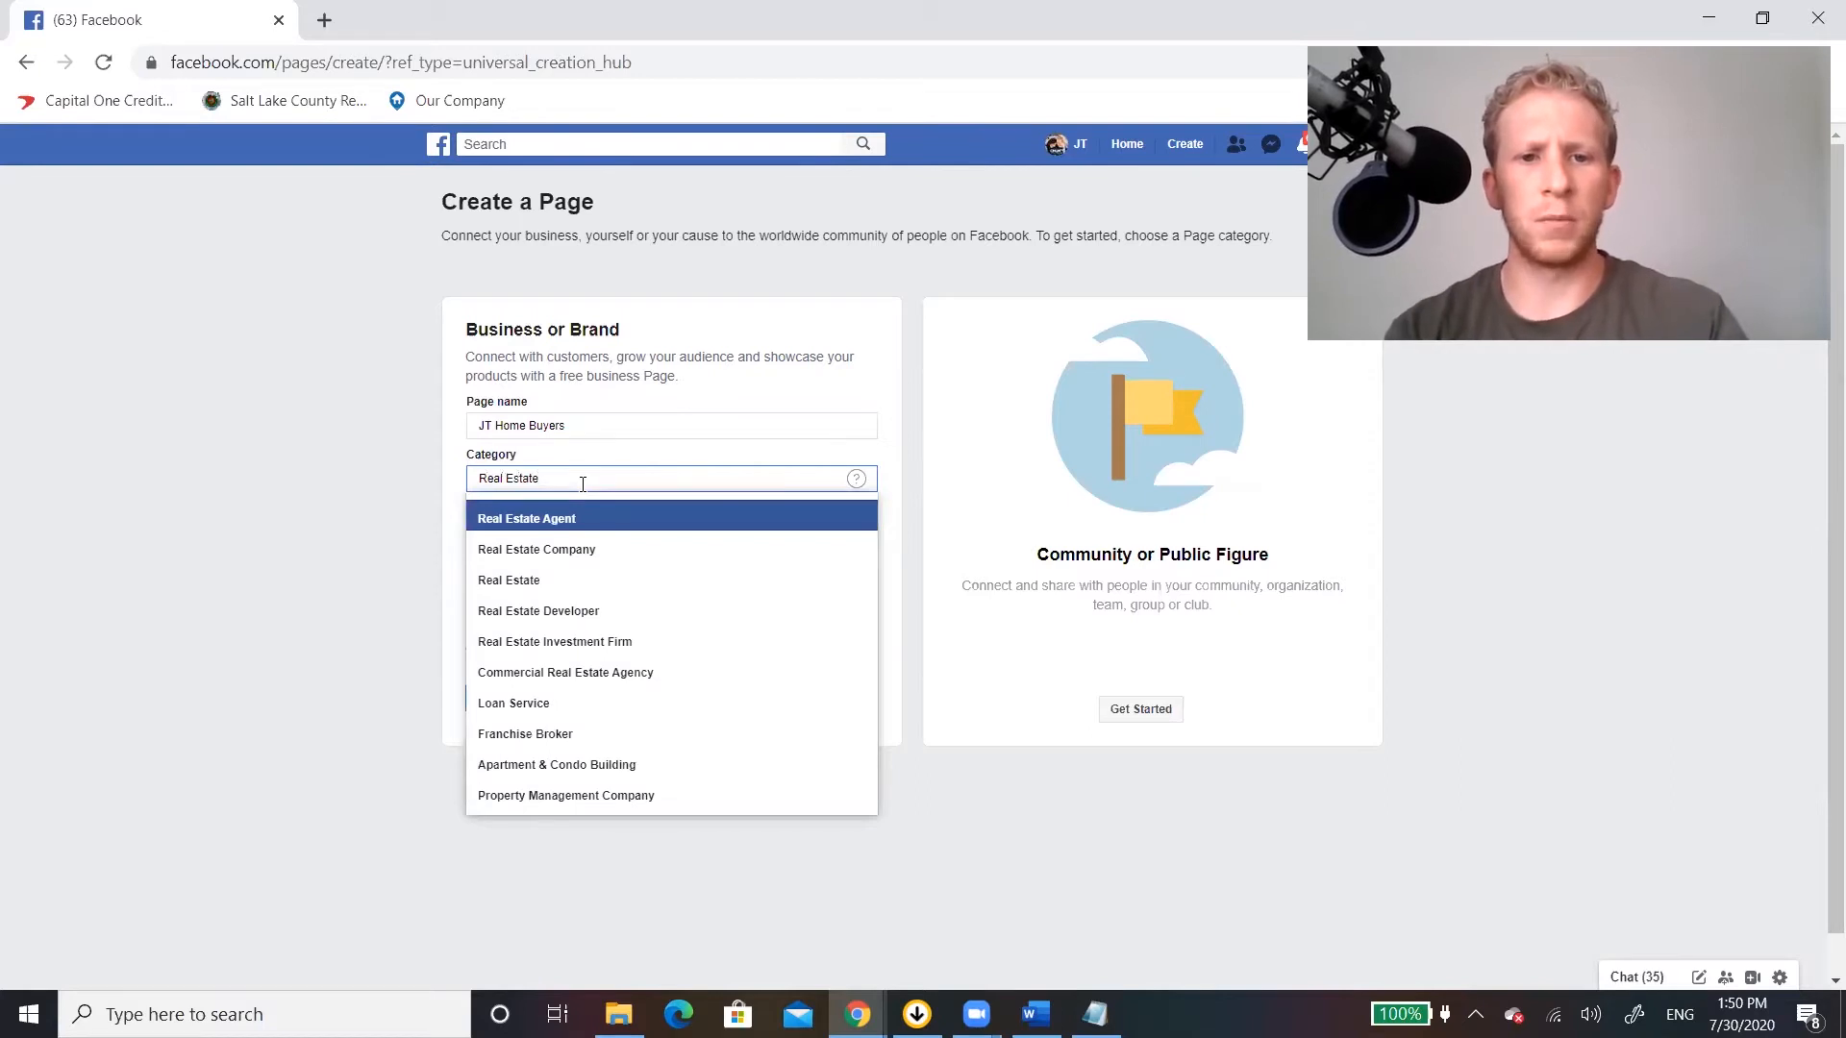
{"action": "left_click", "coordinate": [524, 580]}
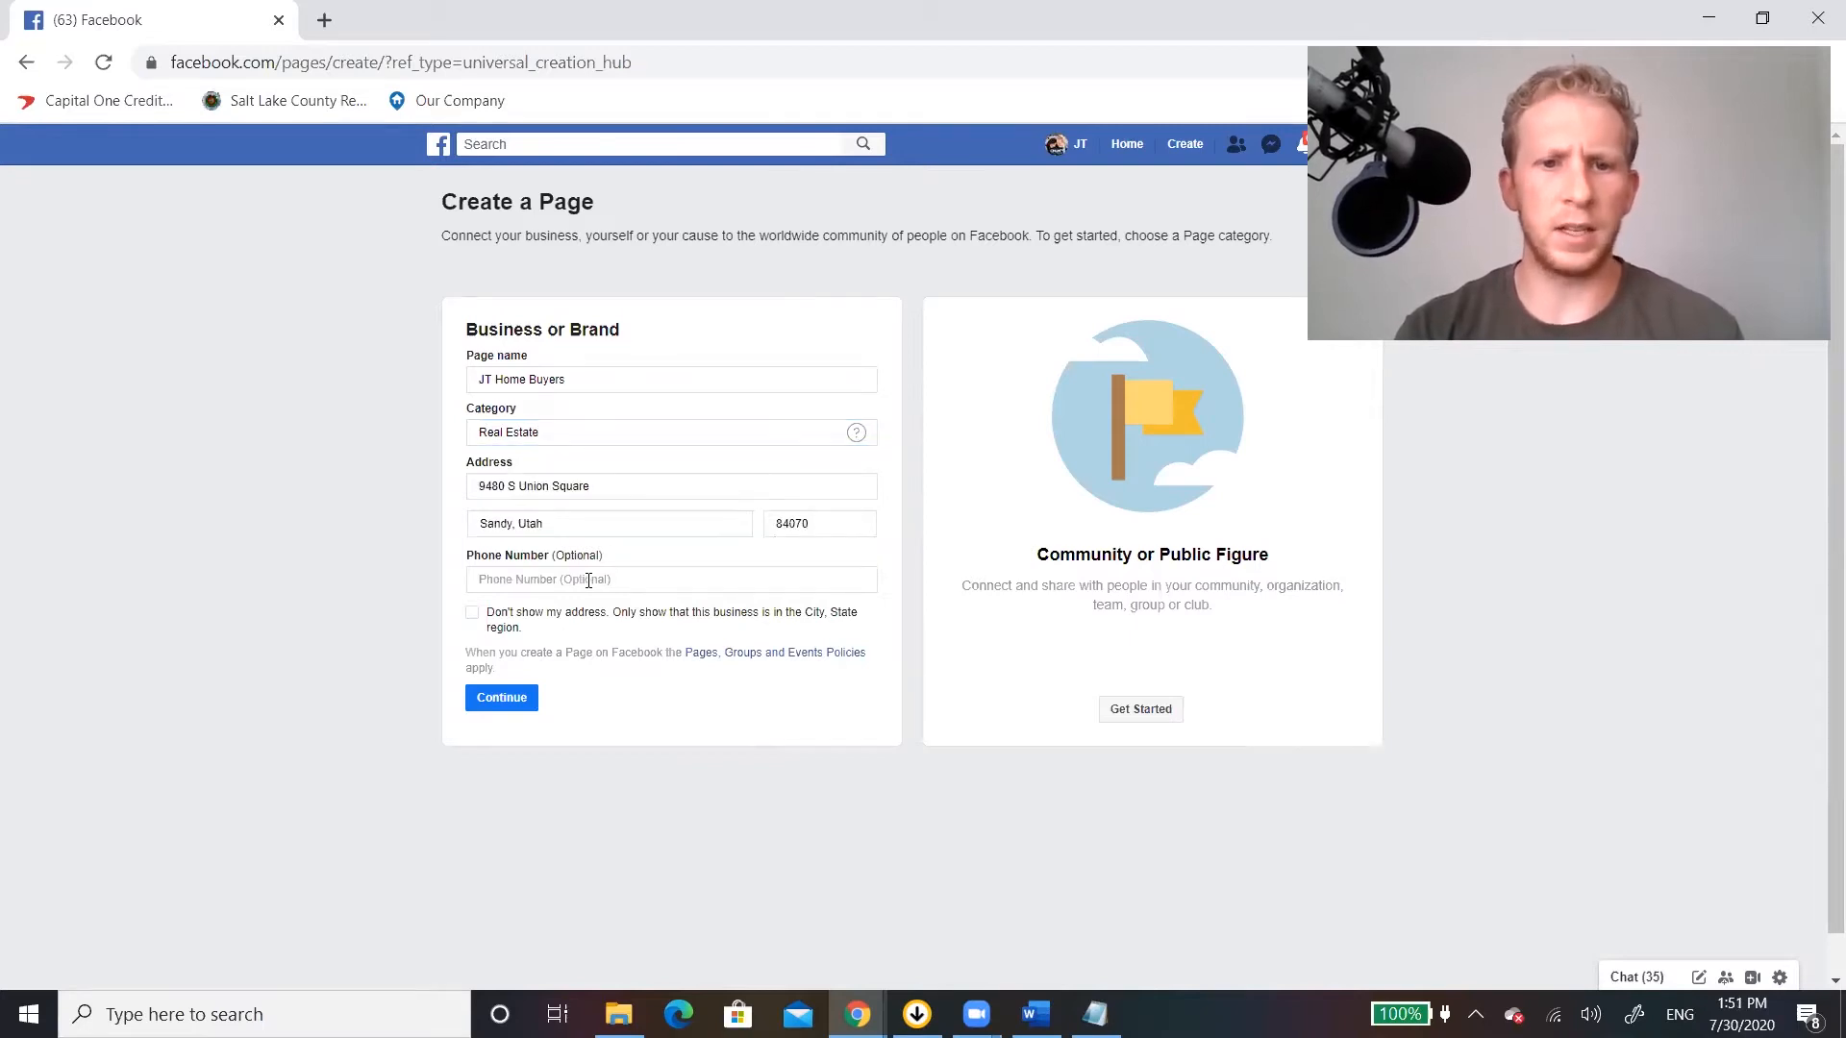
Fill in the business's street address, city, state and ZIP code without a phone number, and submit the Page details.
{"action": "left_click", "coordinate": [581, 579]}
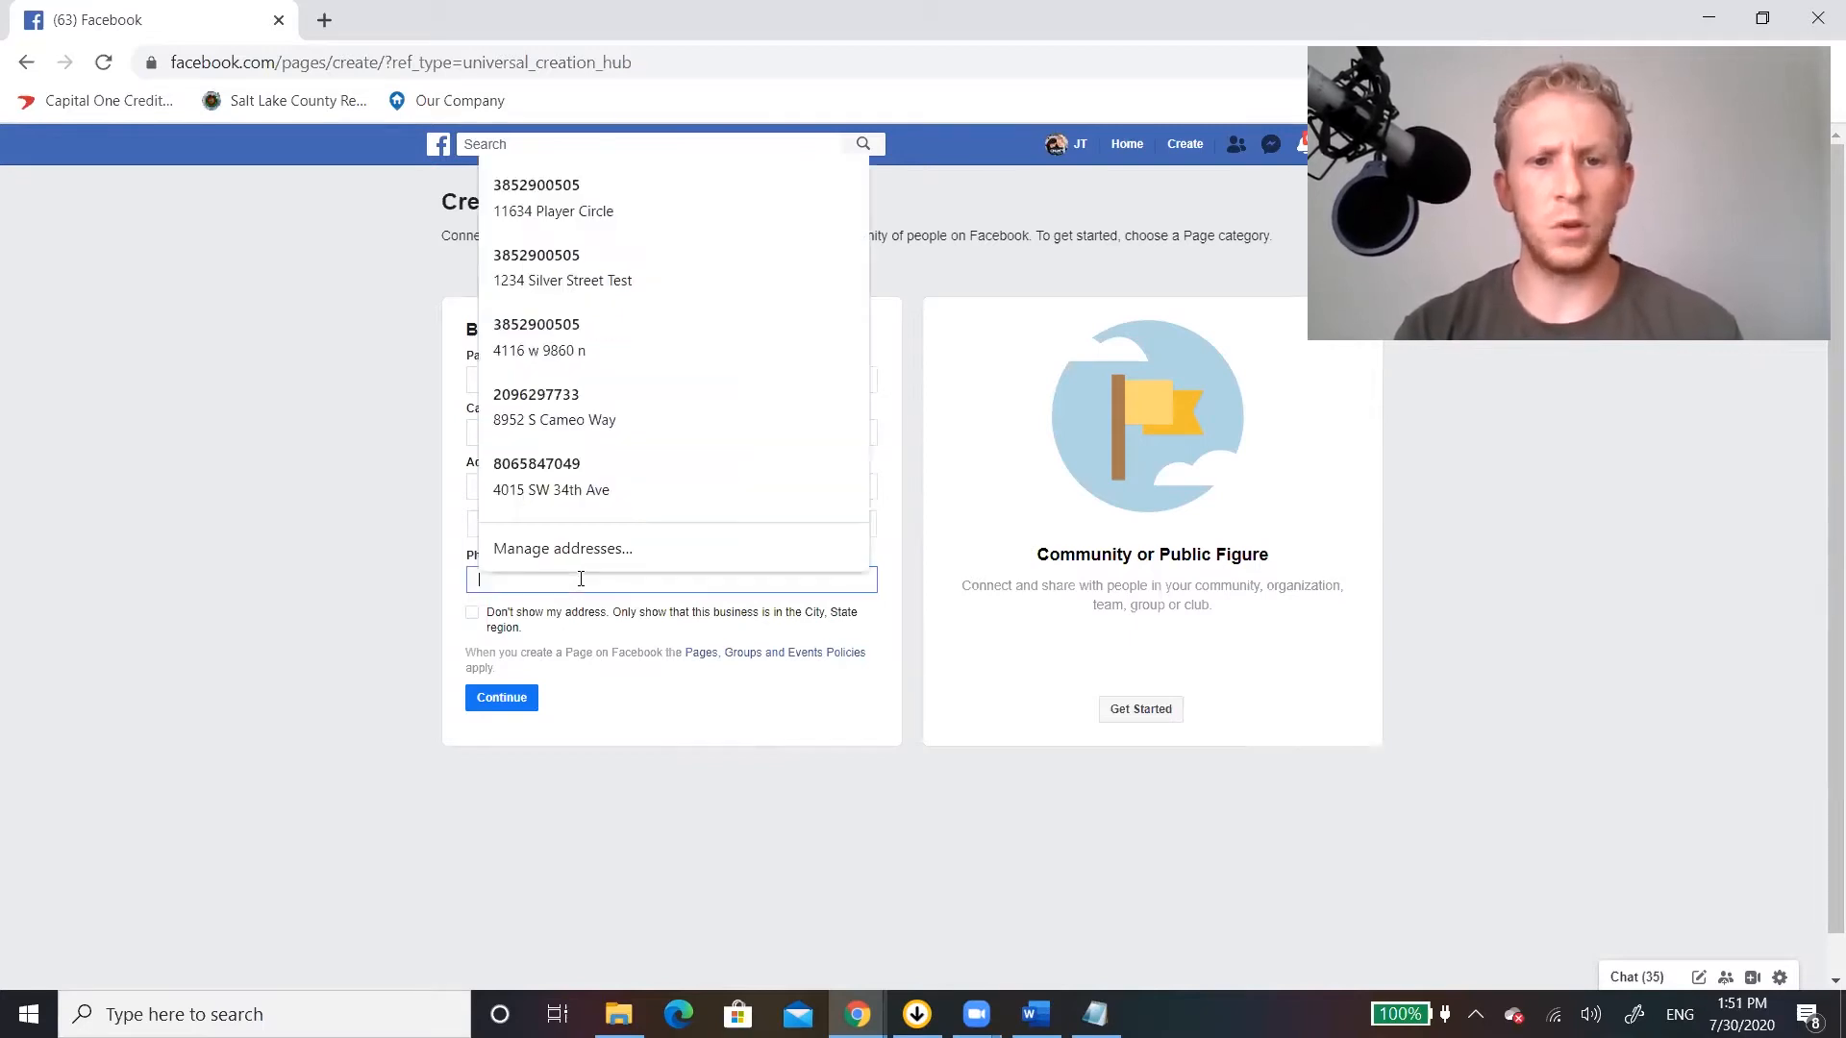
{"action": "left_click", "coordinate": [839, 754]}
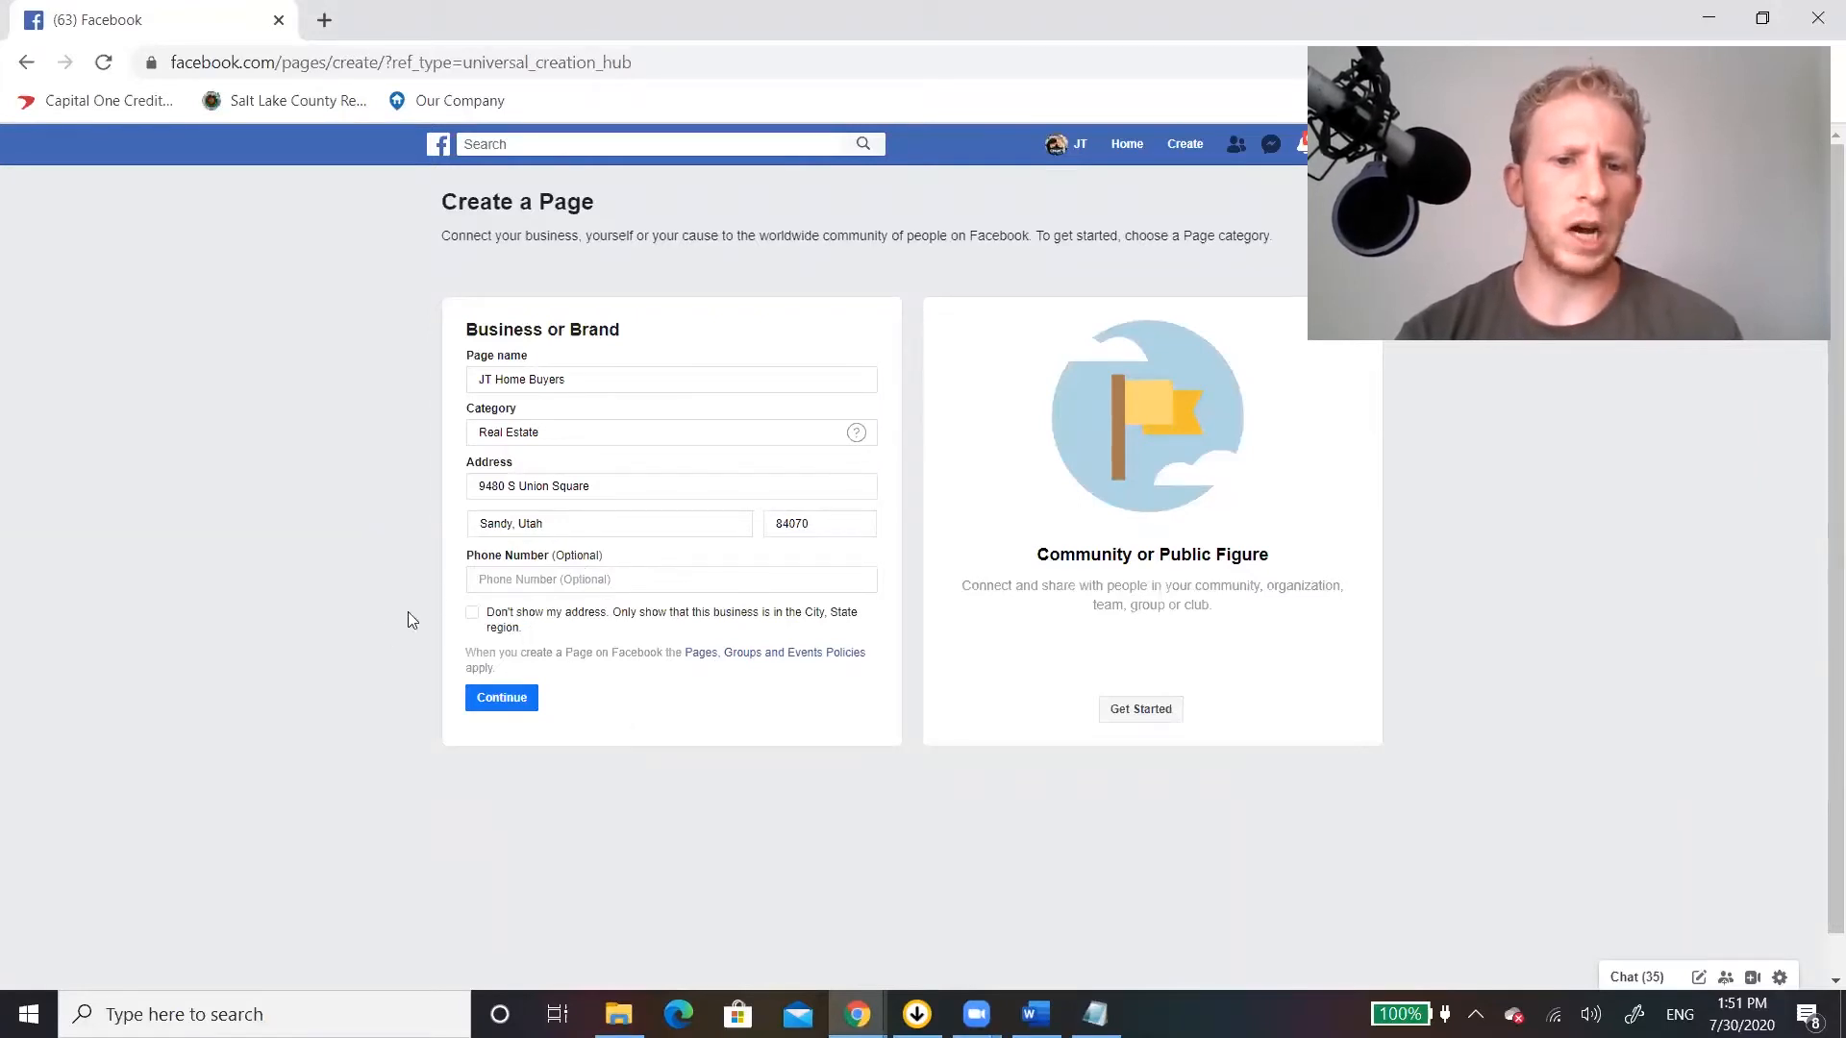
{"action": "left_click", "coordinate": [510, 699]}
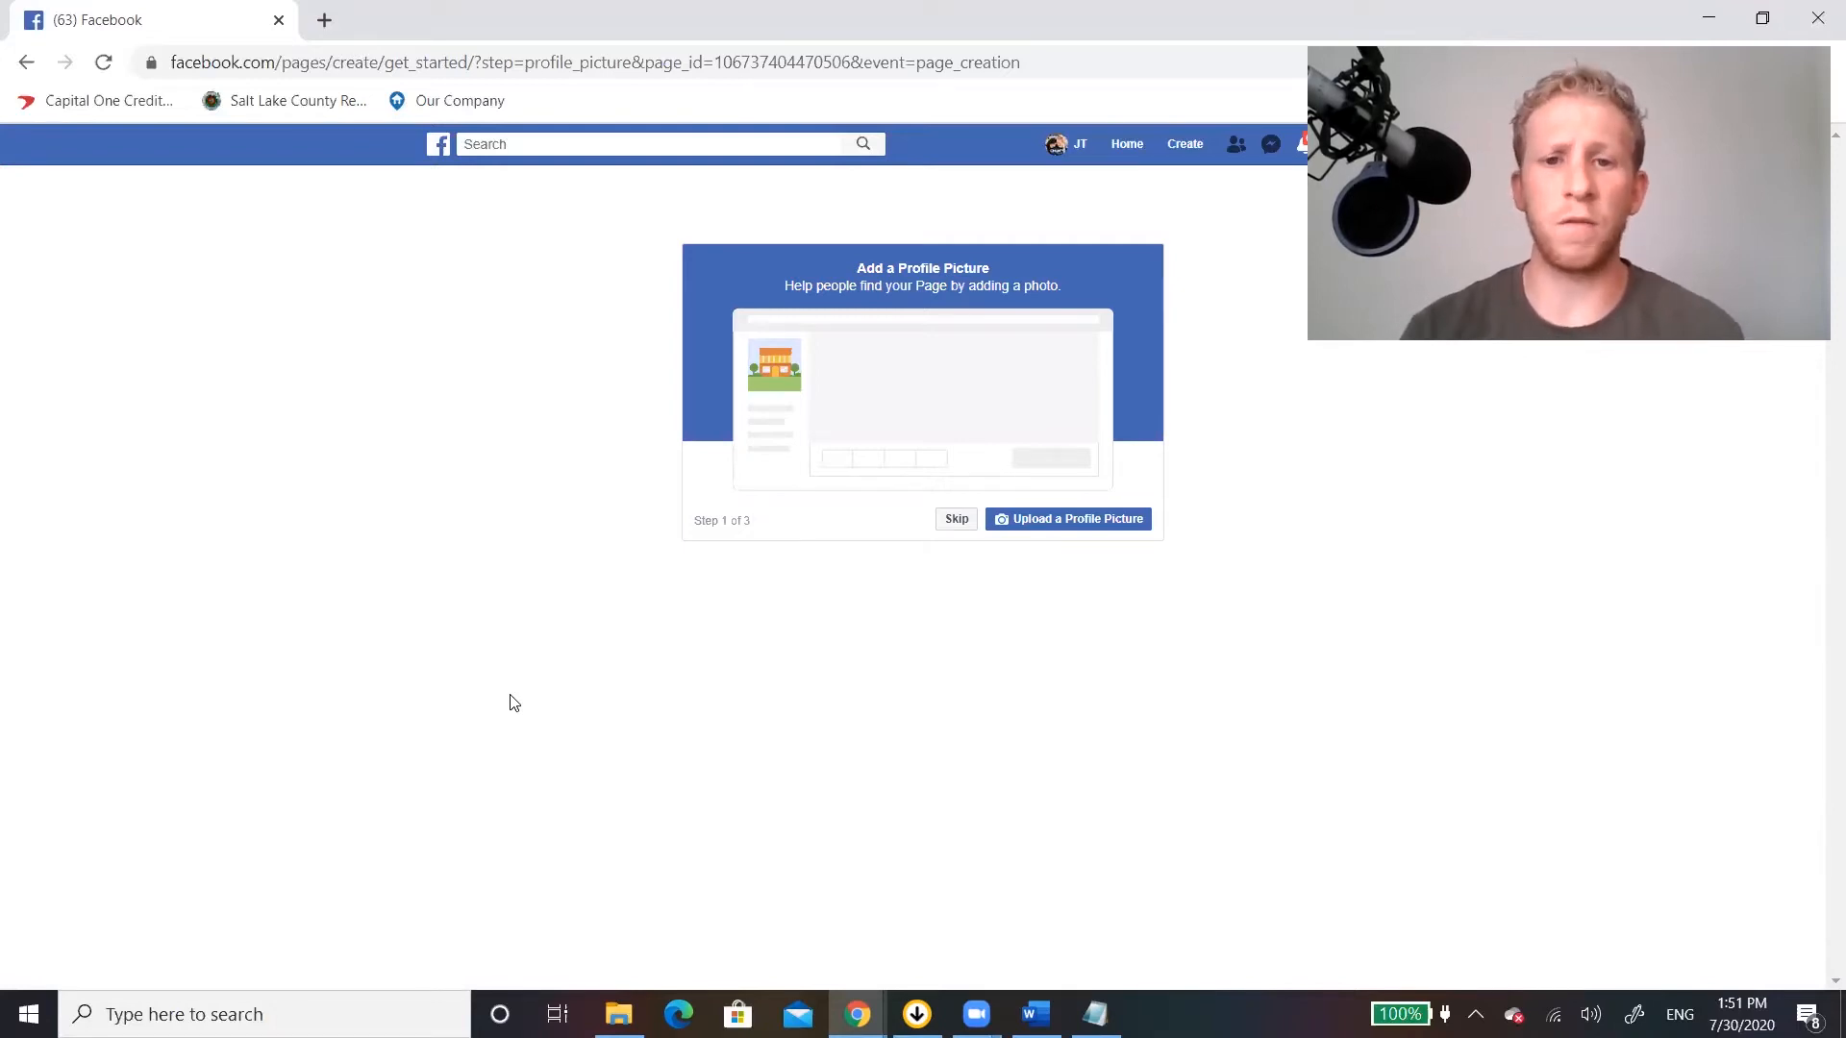
{"action": "left_click", "coordinate": [1065, 528]}
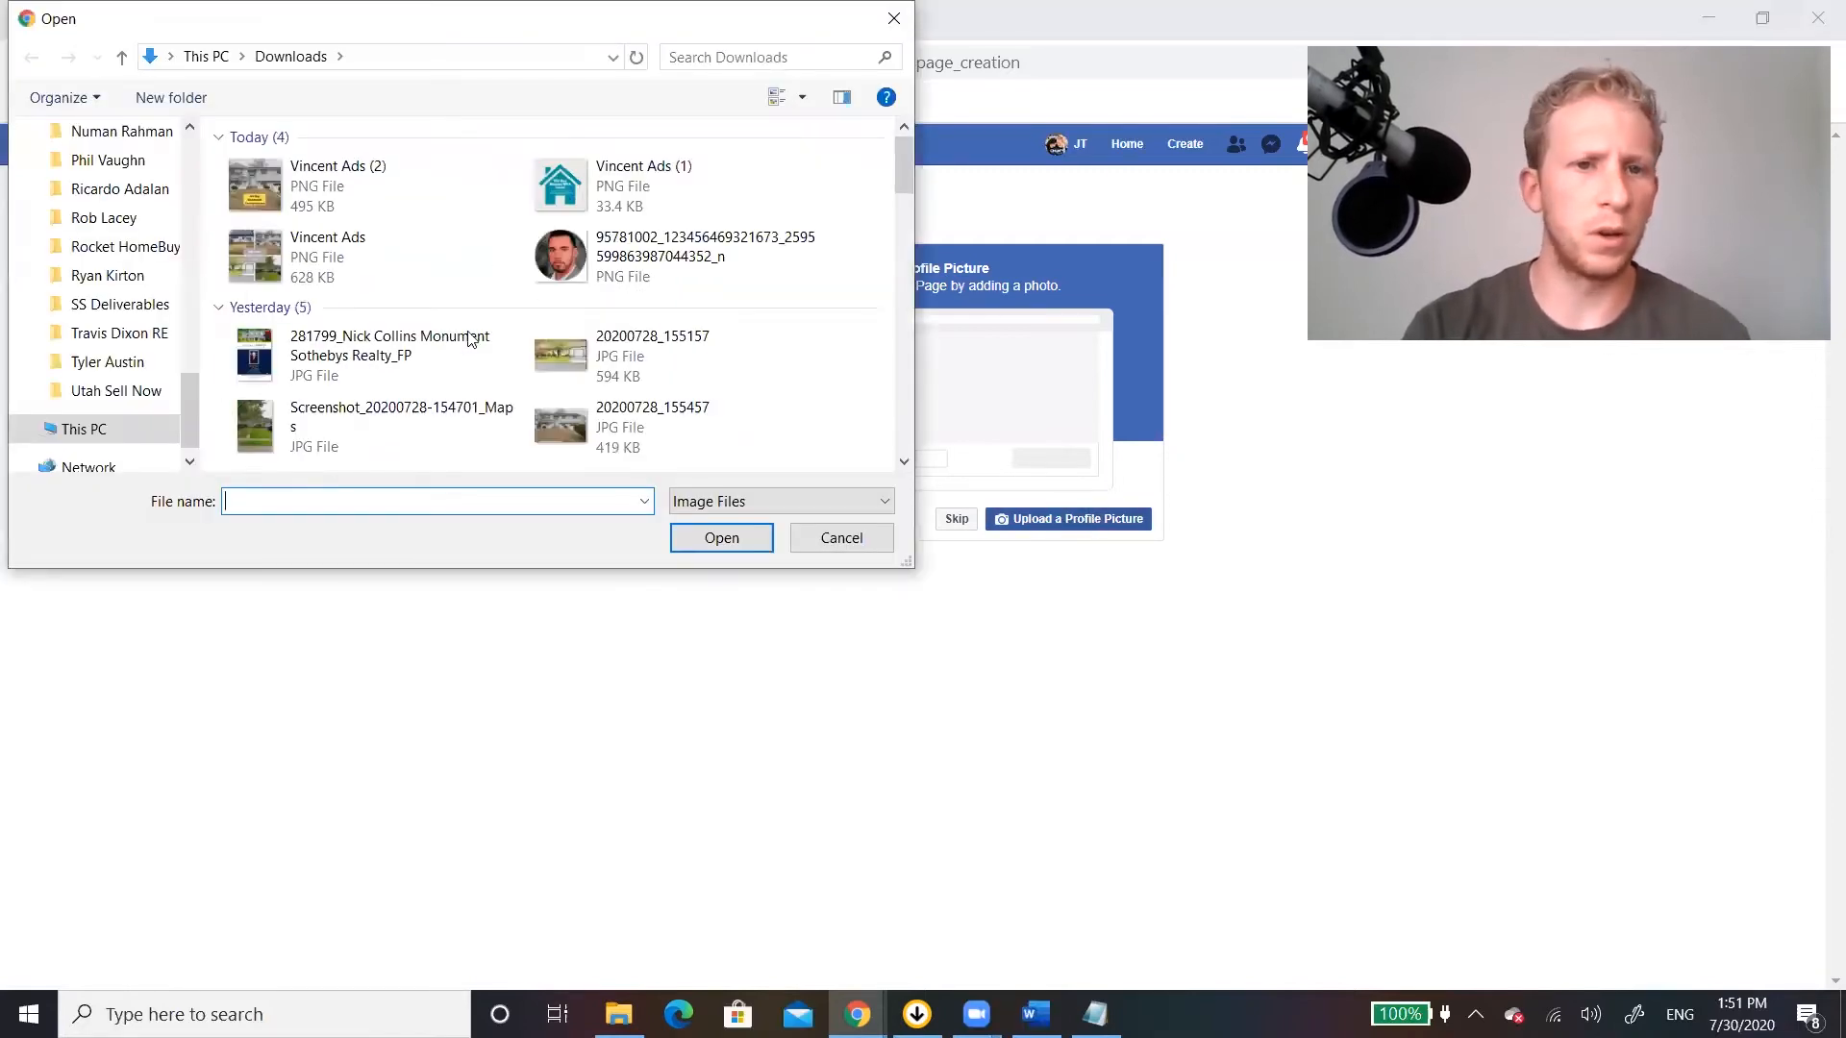
{"action": "left_click", "coordinate": [103, 314]}
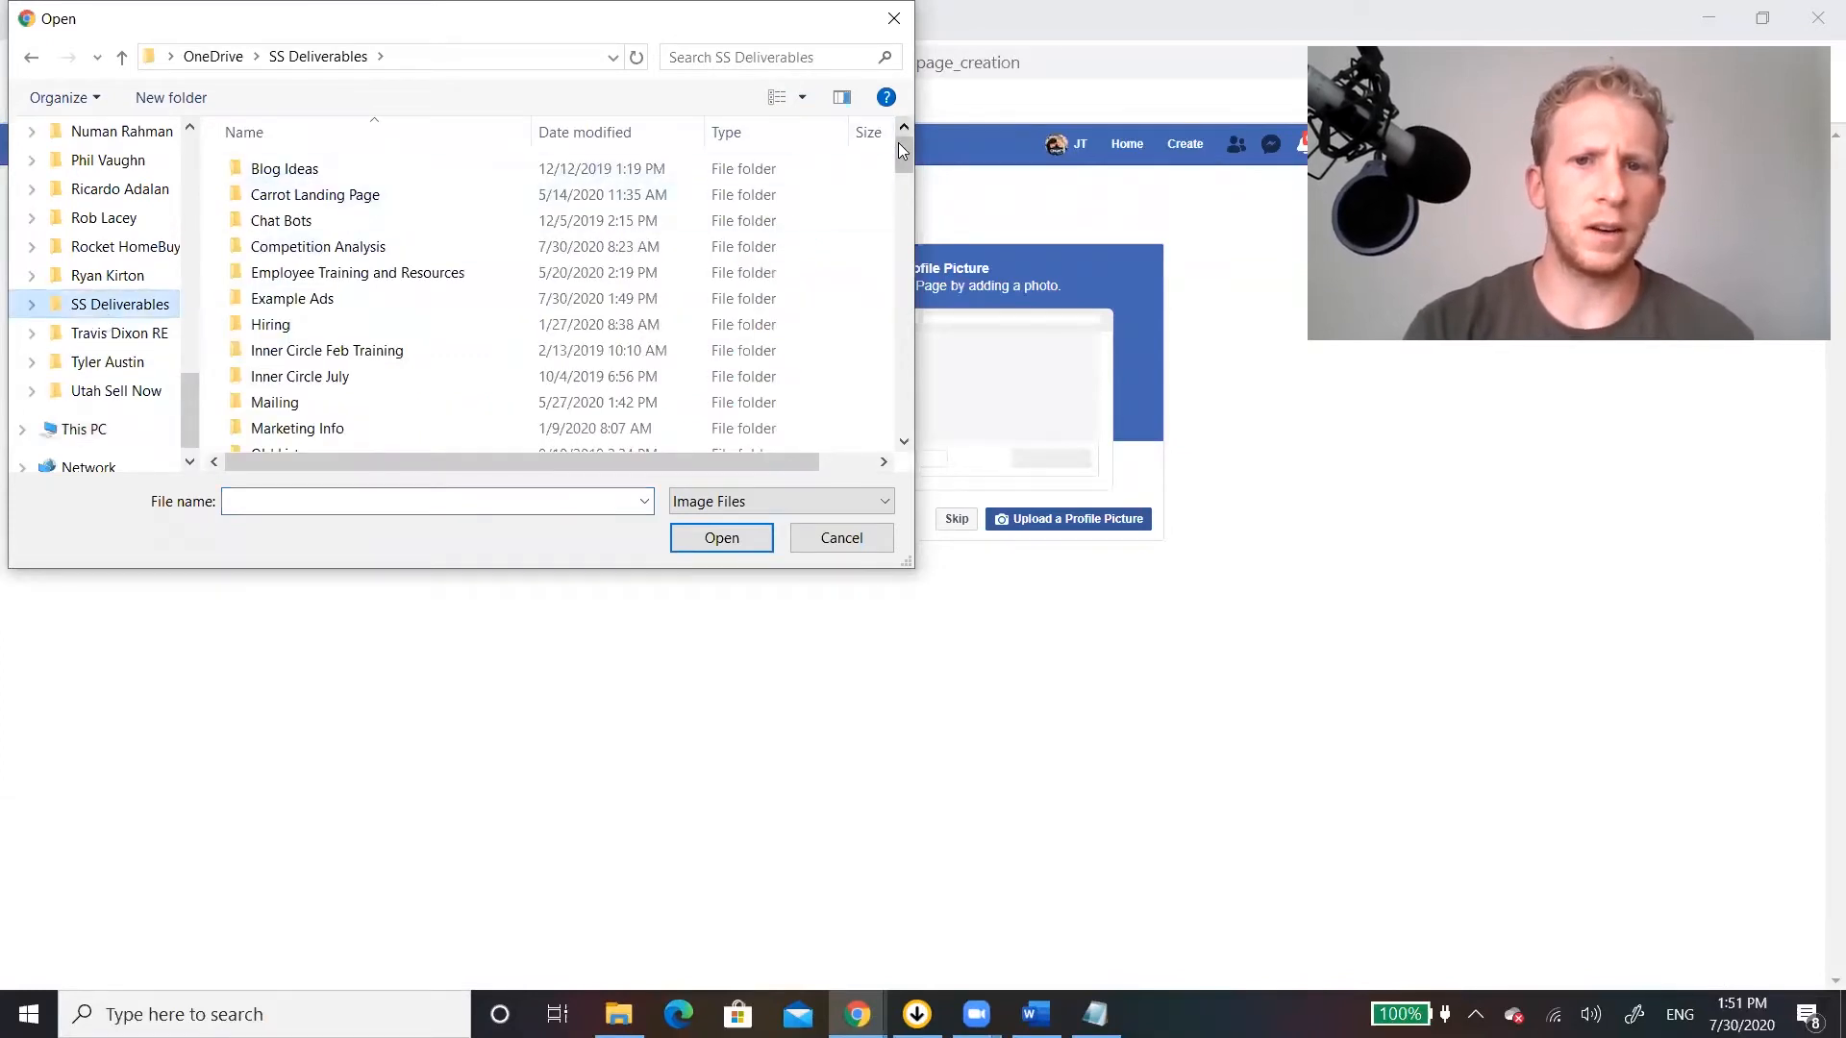
{"action": "double_click", "coordinate": [293, 298]}
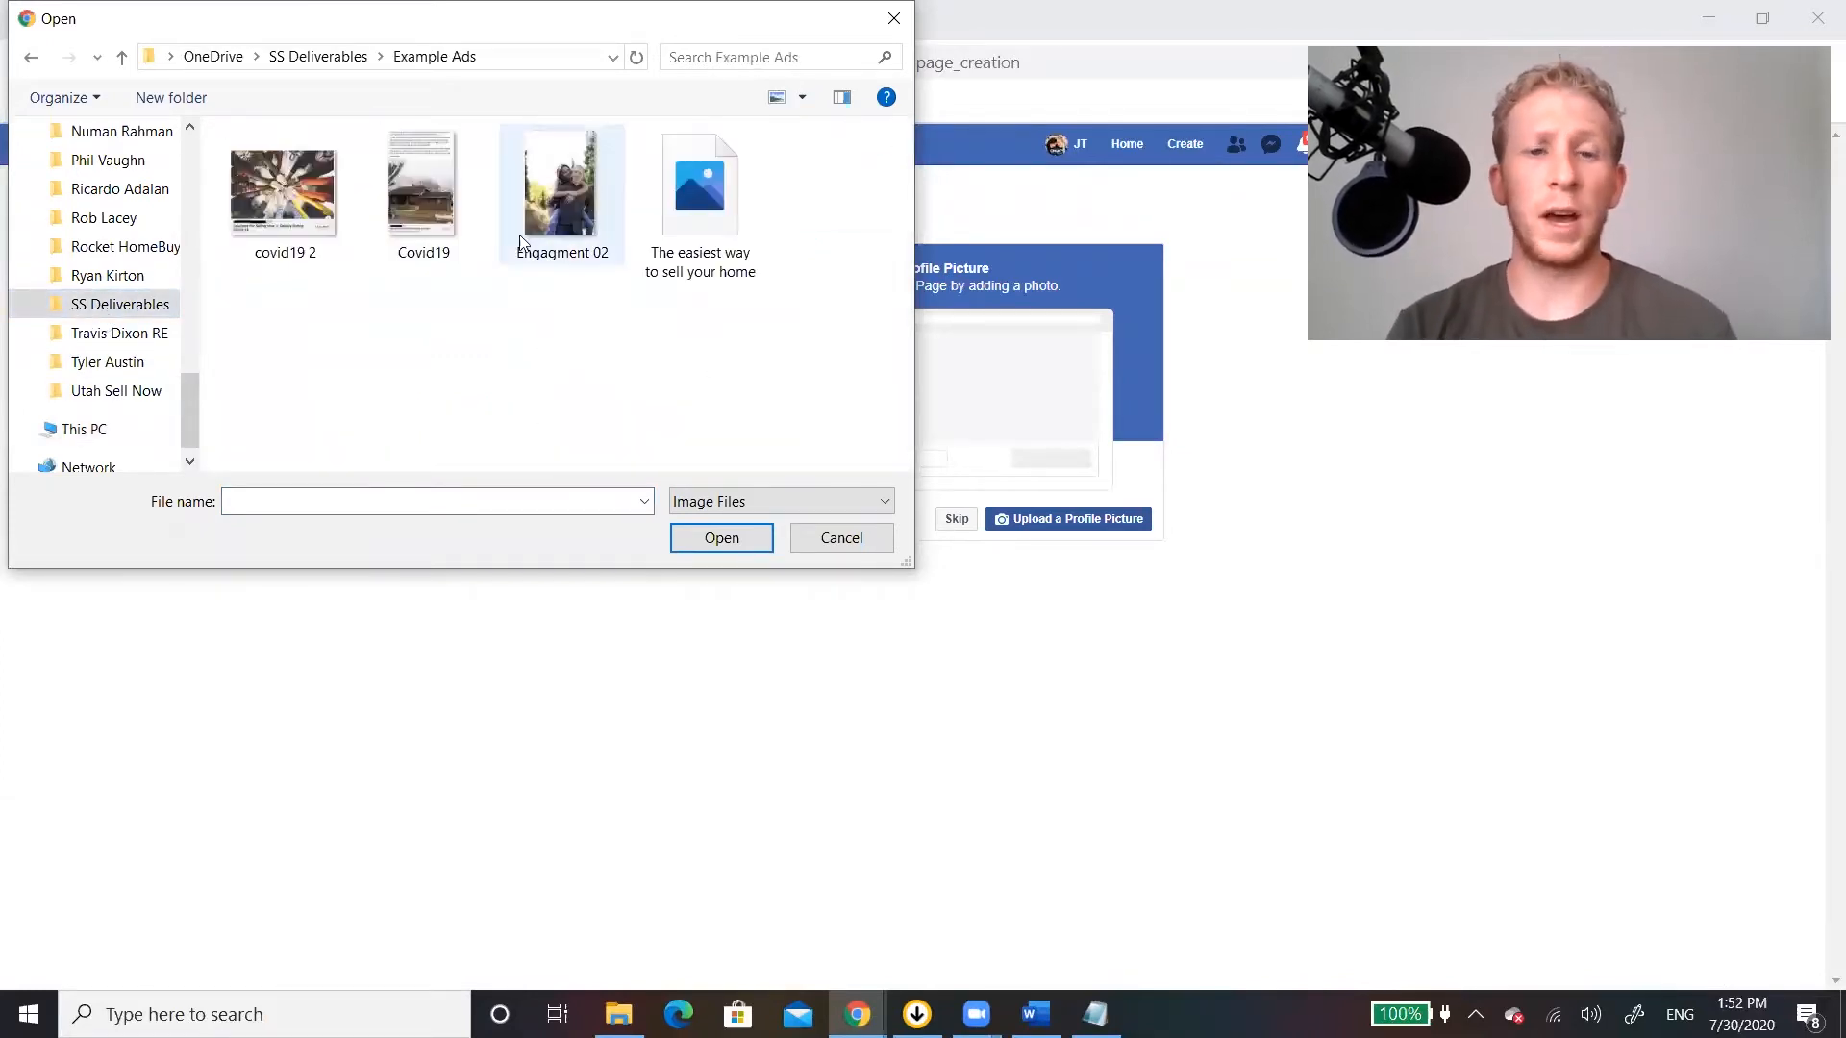
{"action": "left_click", "coordinate": [568, 219]}
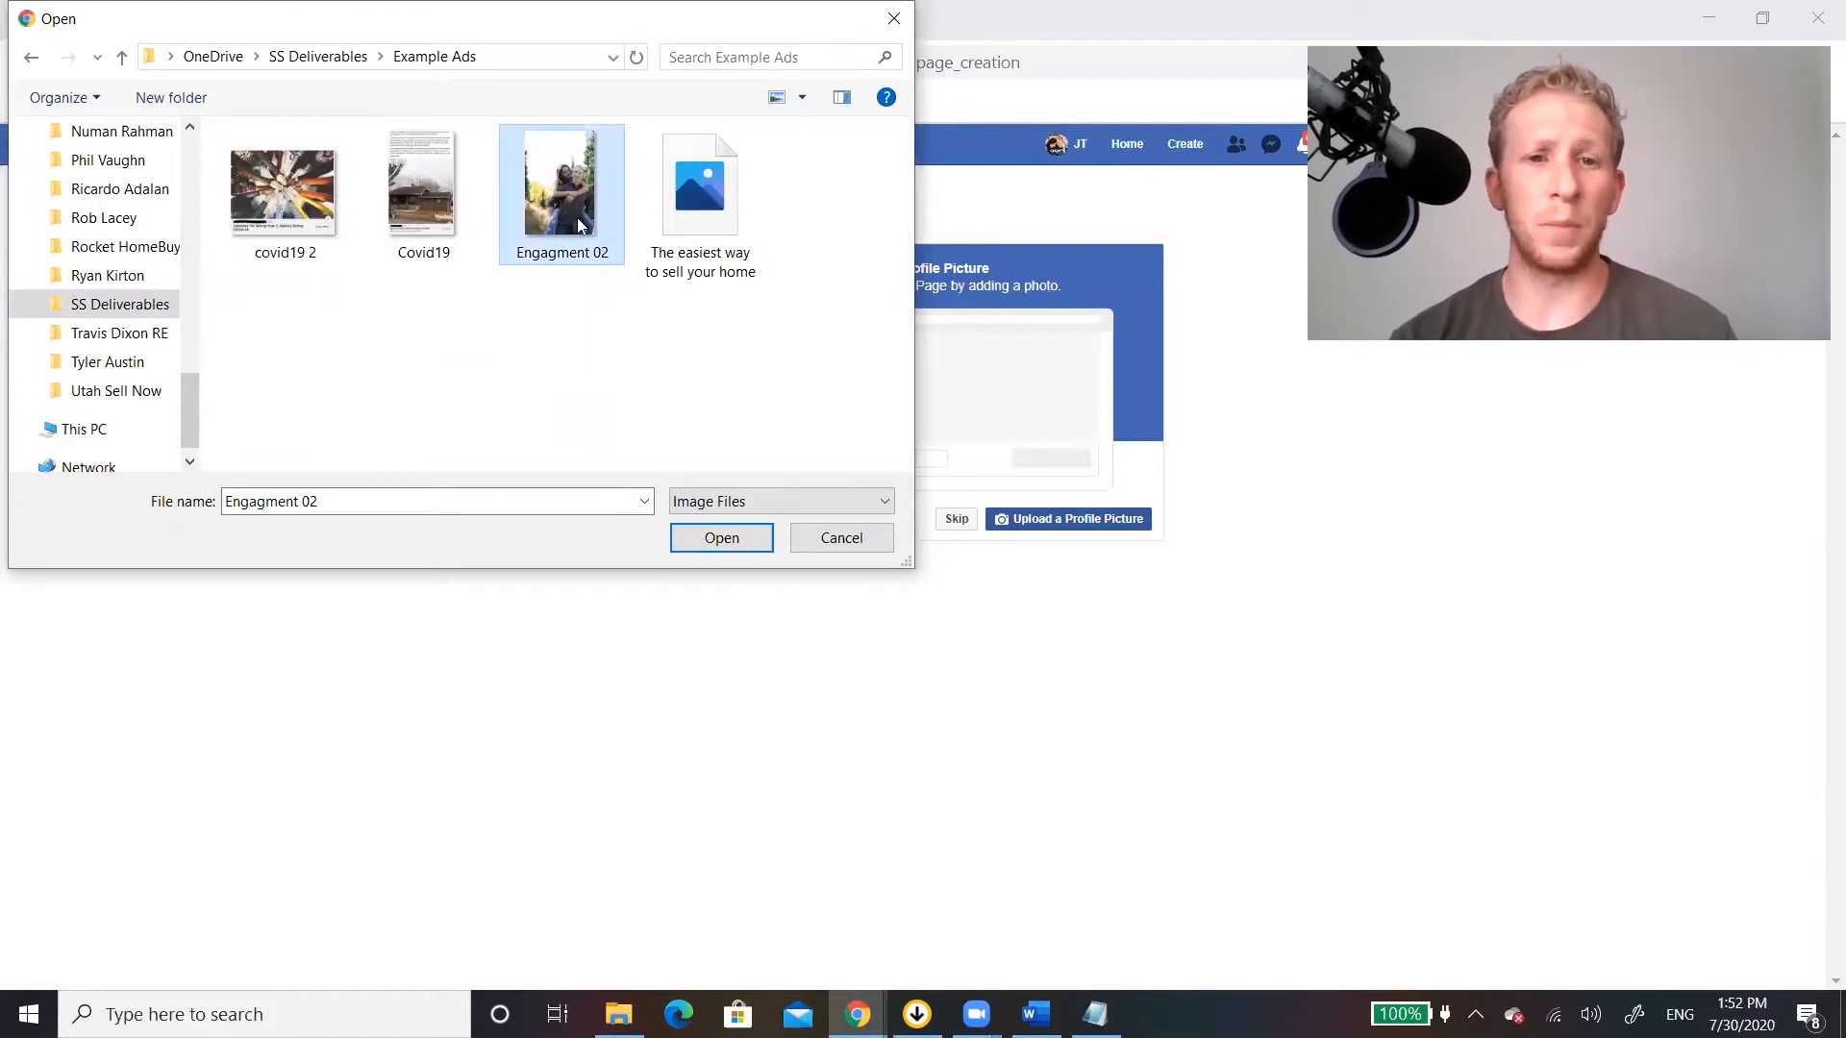
{"action": "left_click", "coordinate": [722, 538]}
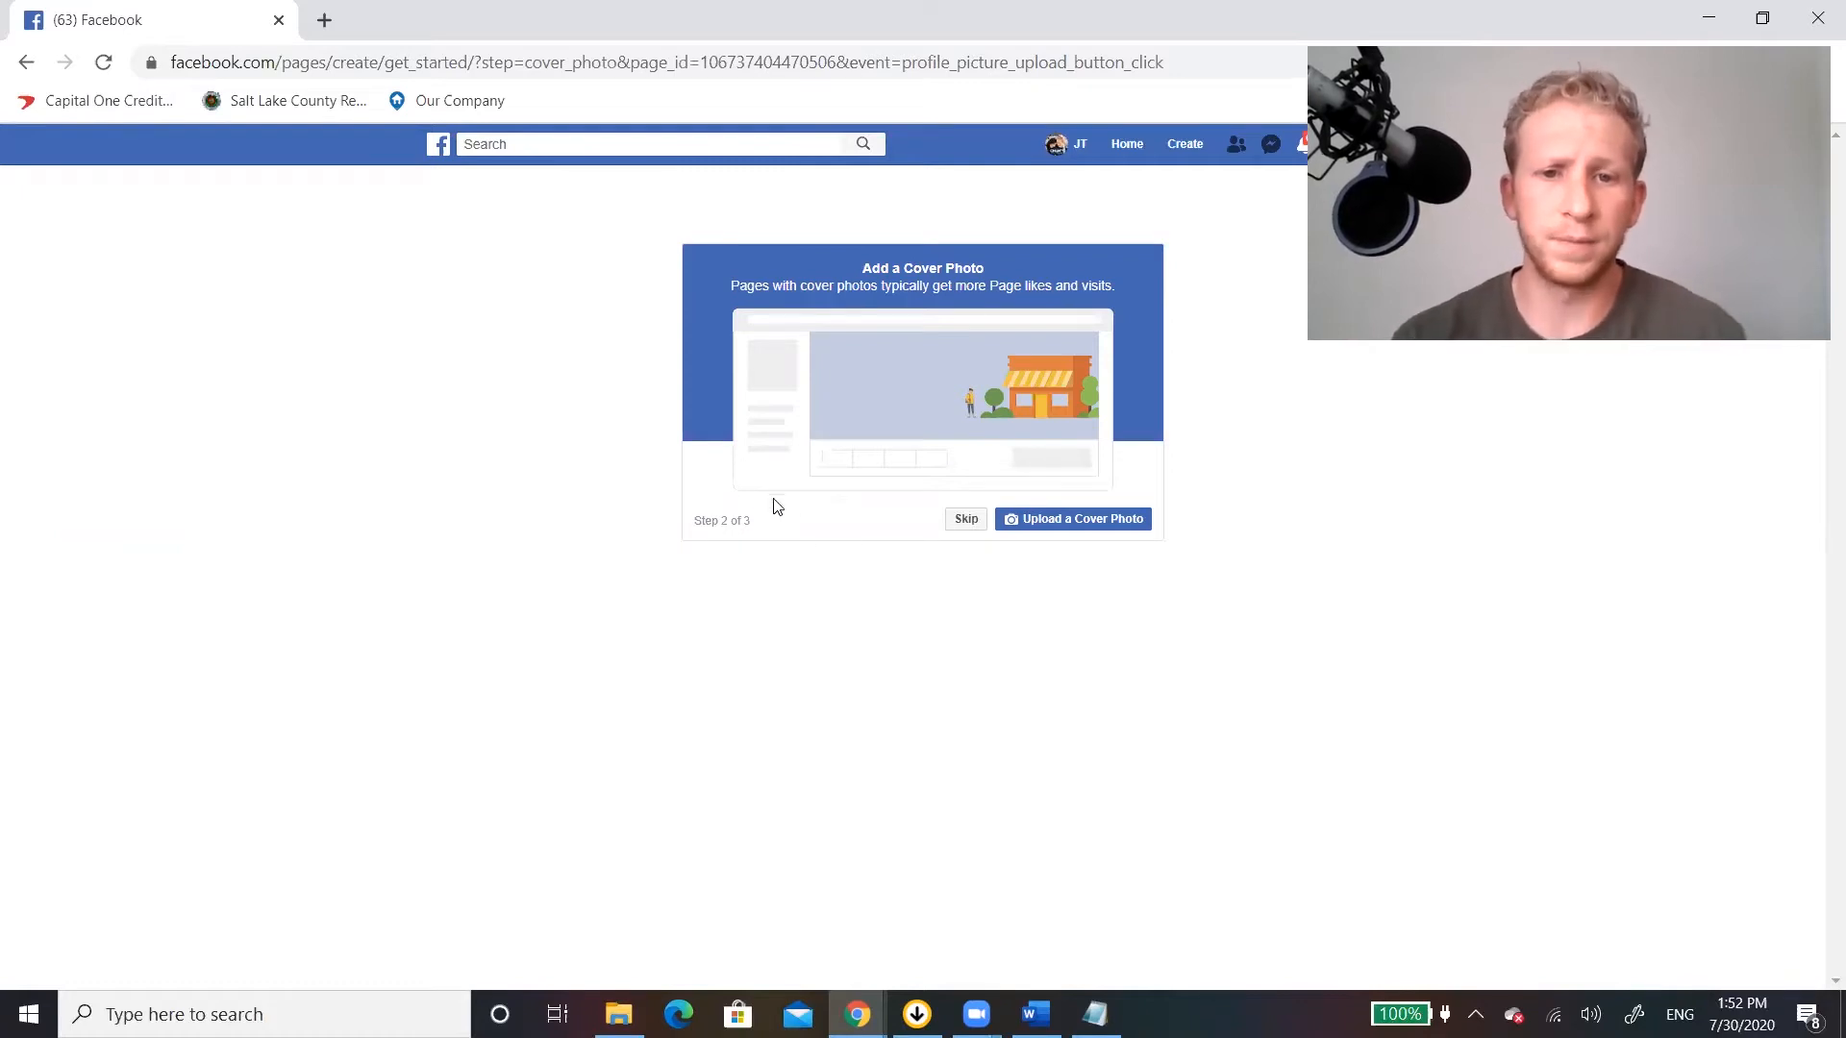
Upload the image "The easiest way to sell your home" as the cover photo and decline the online booking tool.
{"action": "left_click", "coordinate": [1067, 520]}
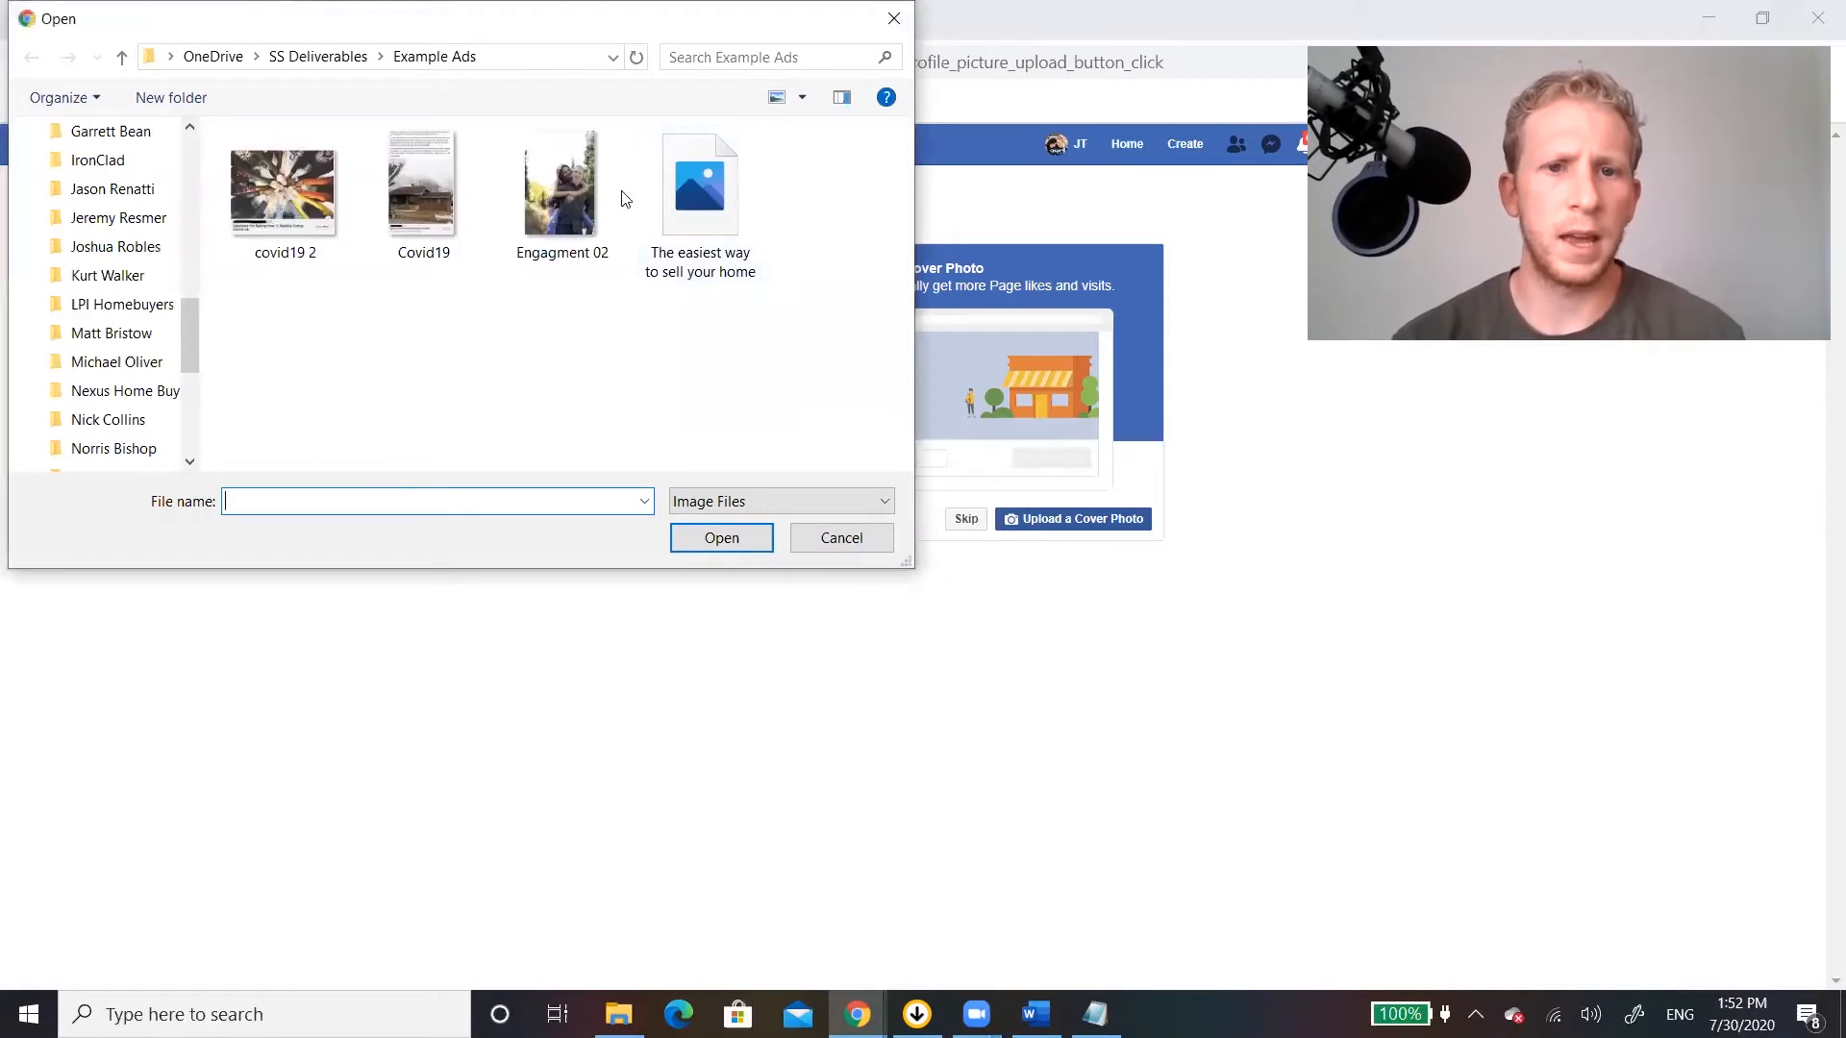
{"action": "left_click", "coordinate": [669, 179]}
{"action": "left_click", "coordinate": [723, 543]}
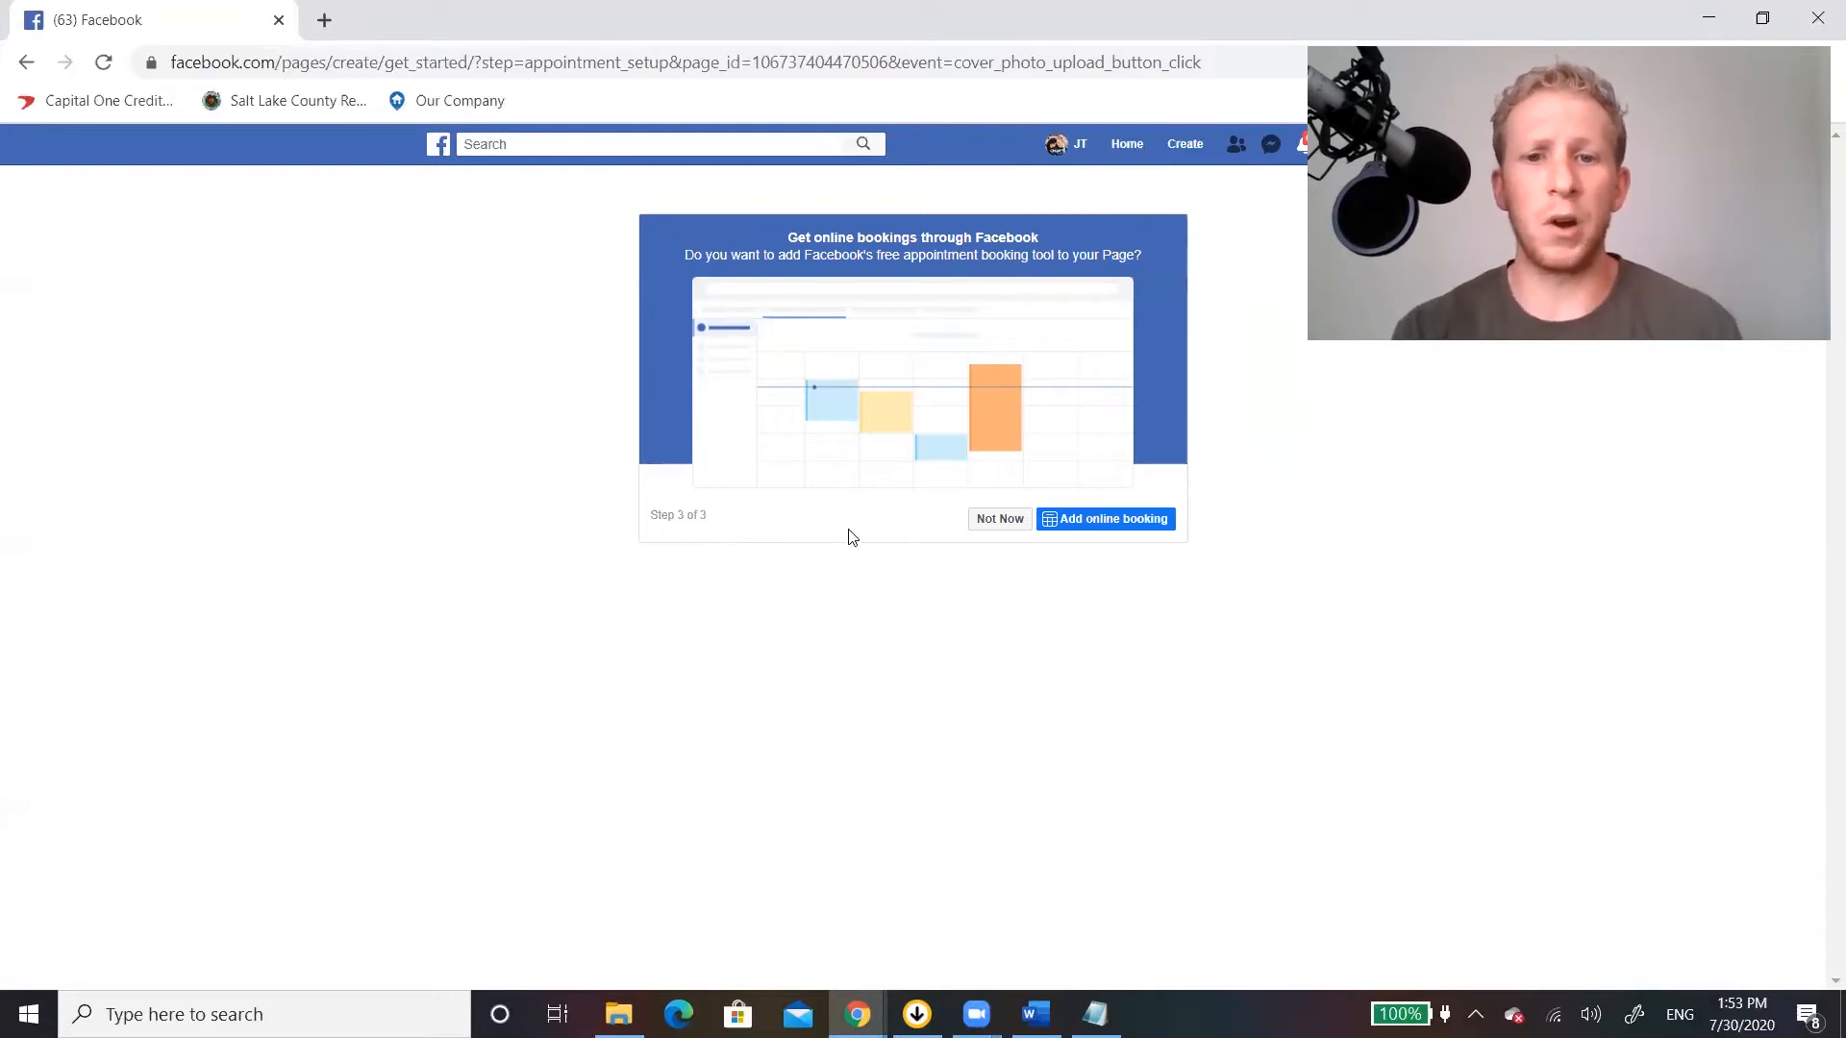
{"action": "left_click", "coordinate": [985, 520]}
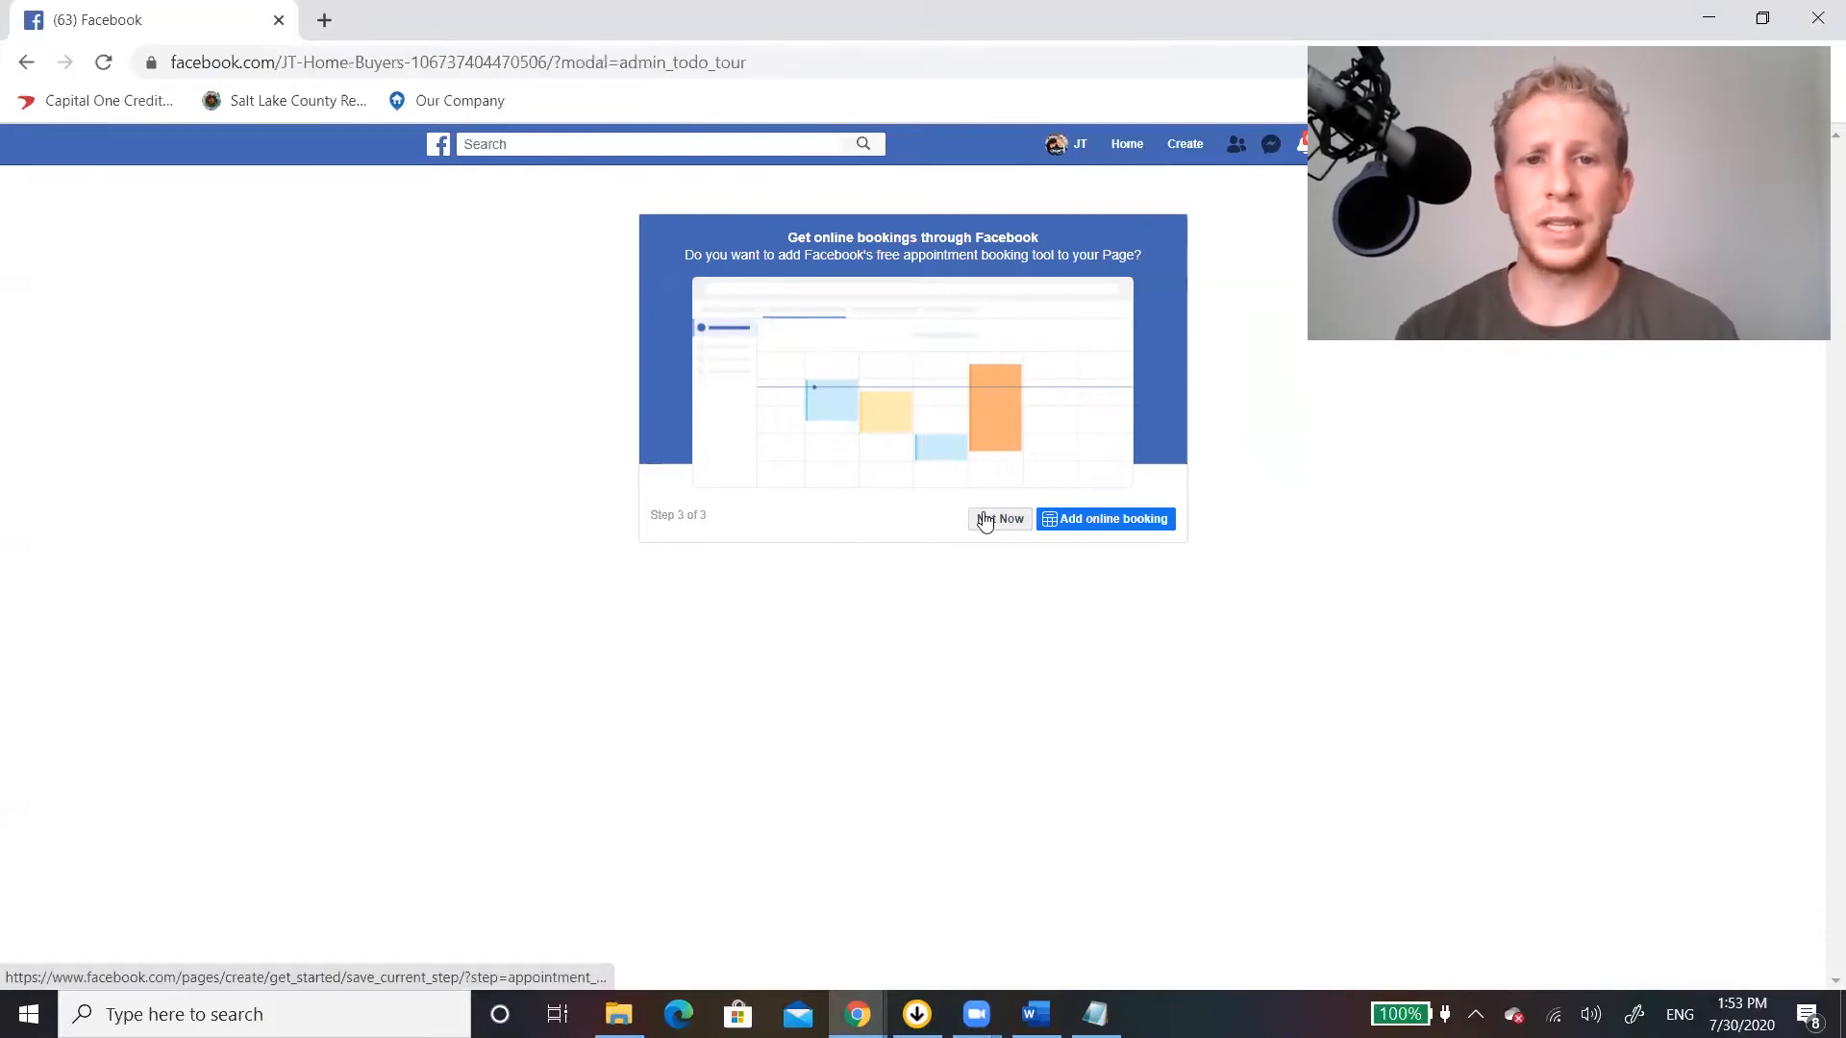
{"action": "left_click", "coordinate": [984, 520]}
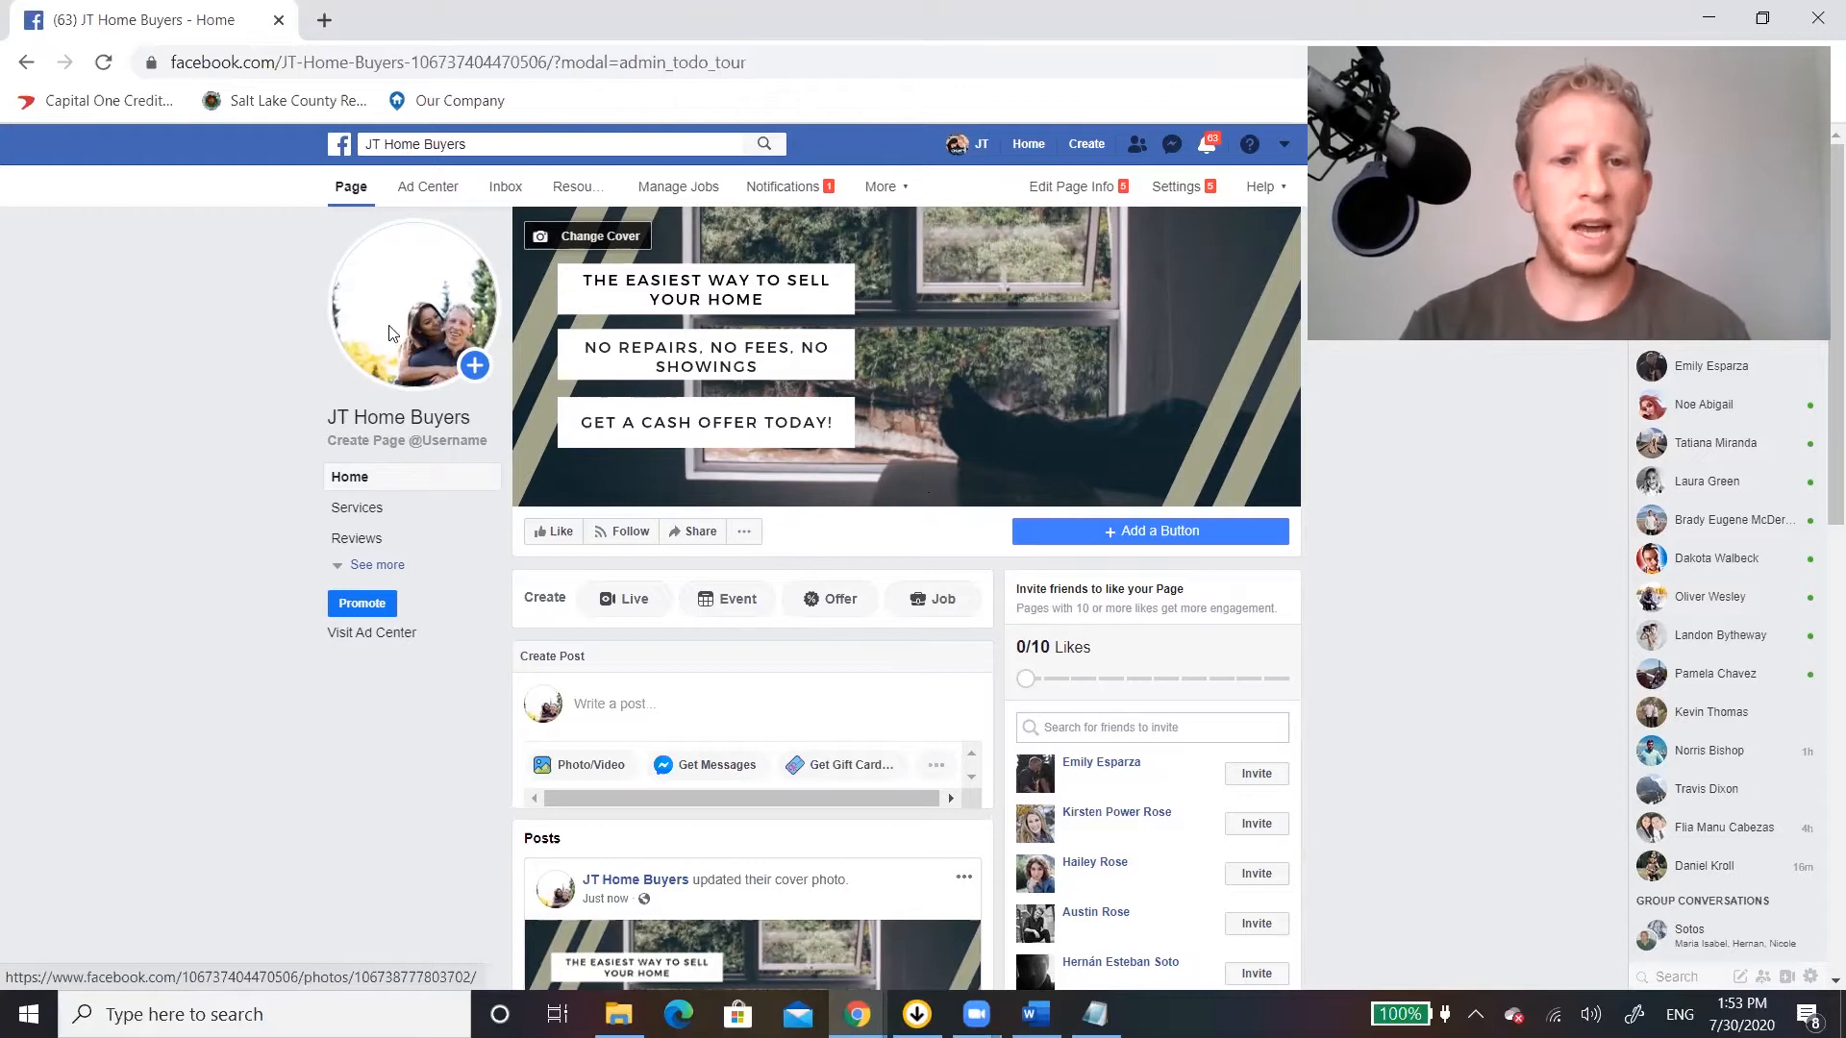
Add a button to the Page and choose Learn More as its type.
{"action": "mouse_move", "coordinate": [395, 346]}
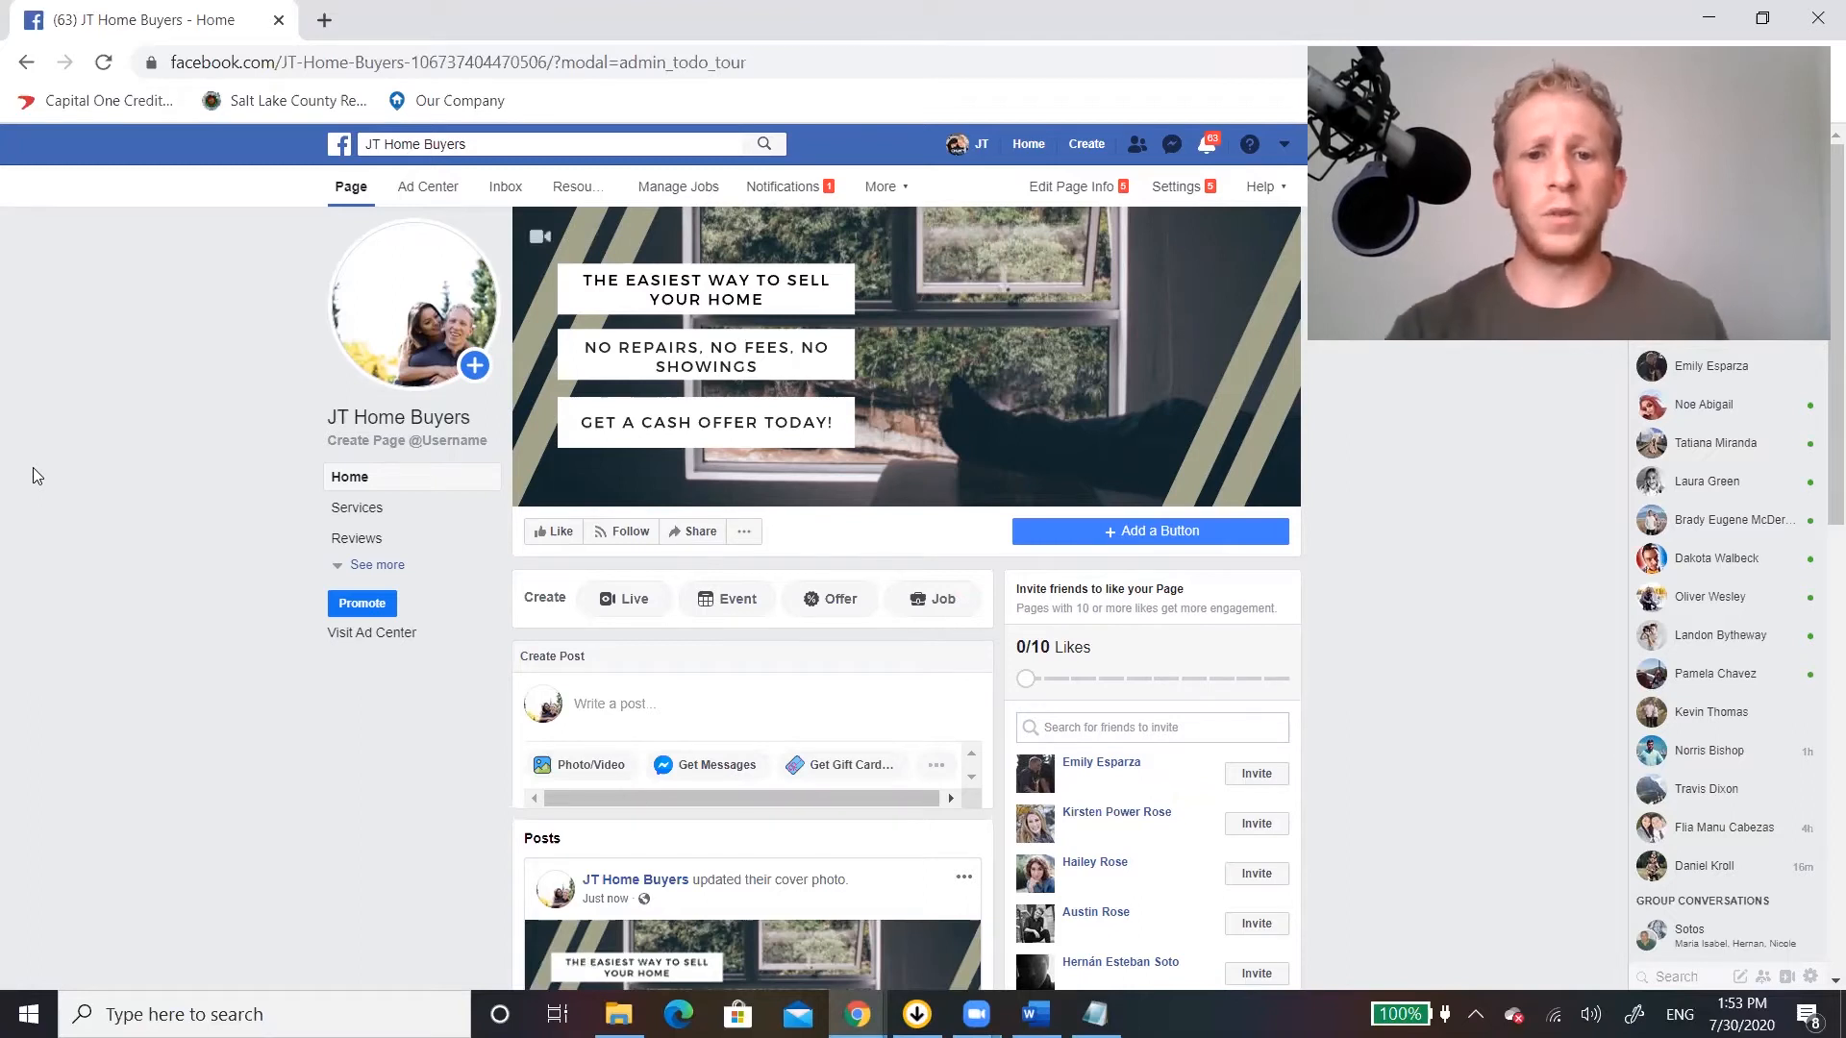
{"action": "left_click", "coordinate": [1160, 533]}
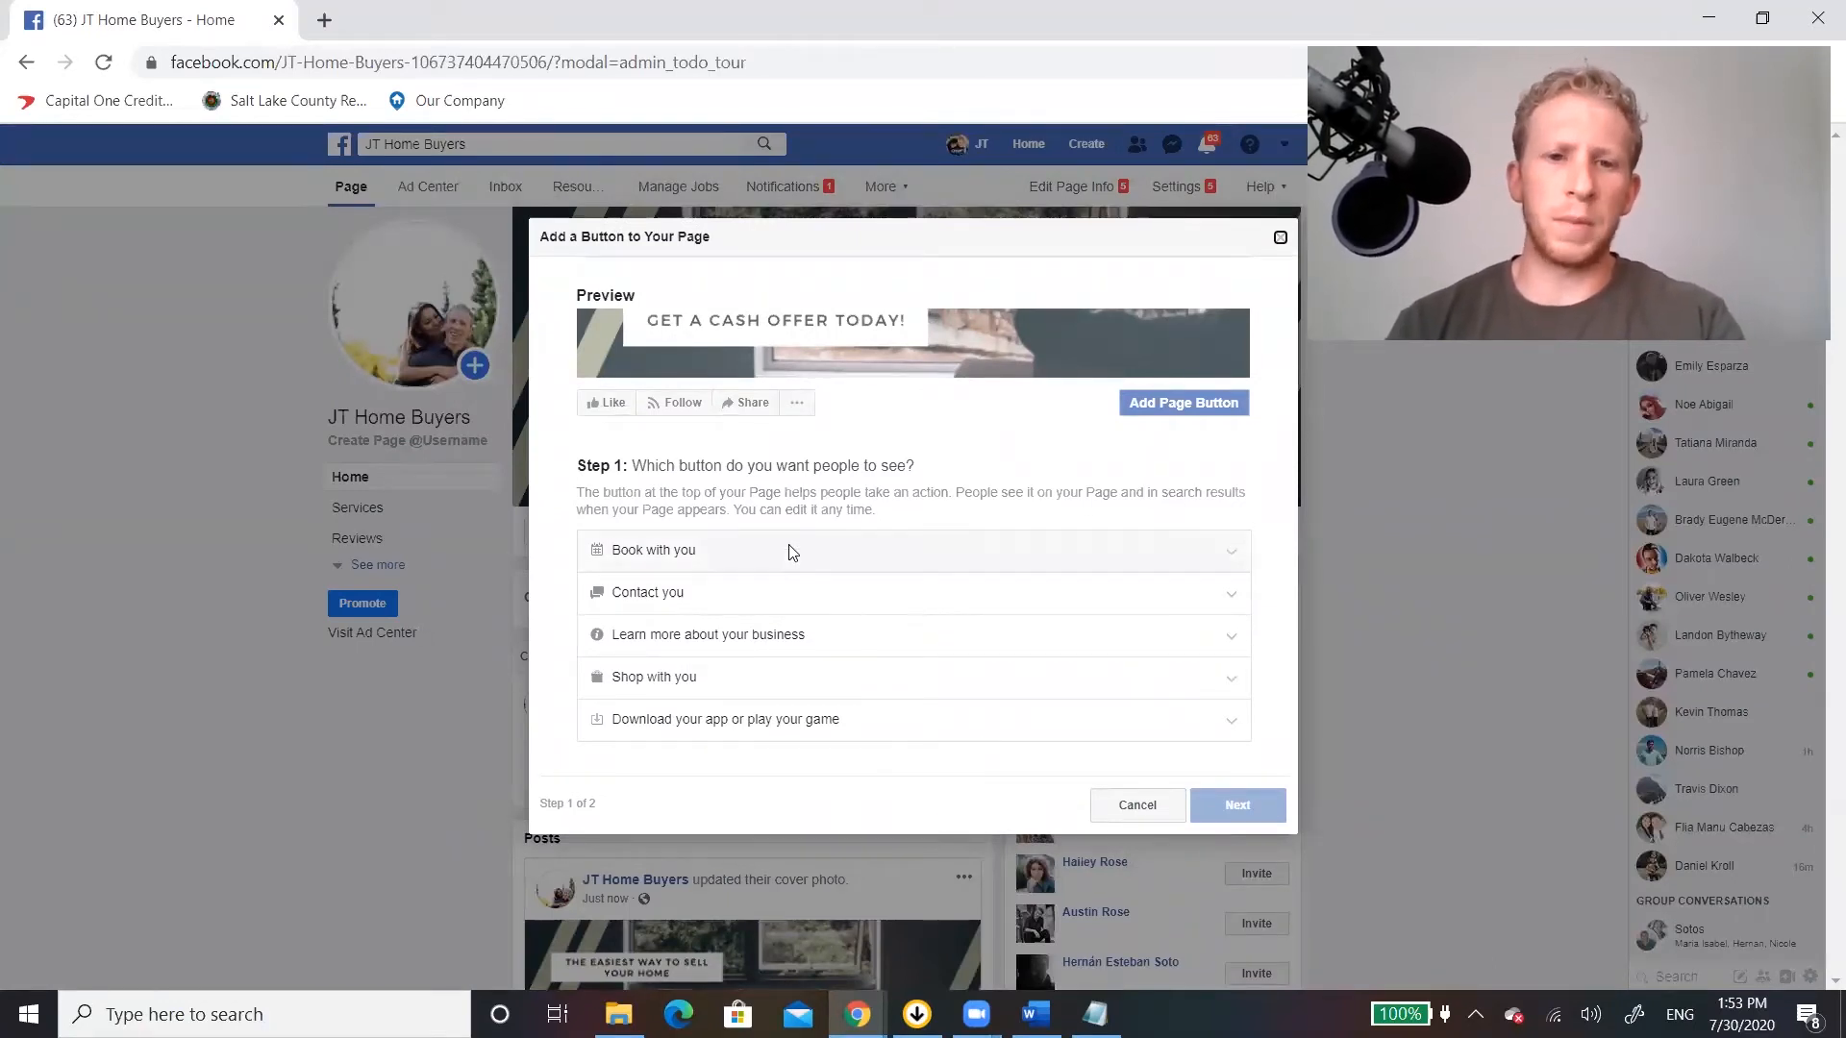
{"action": "left_click", "coordinate": [756, 598]}
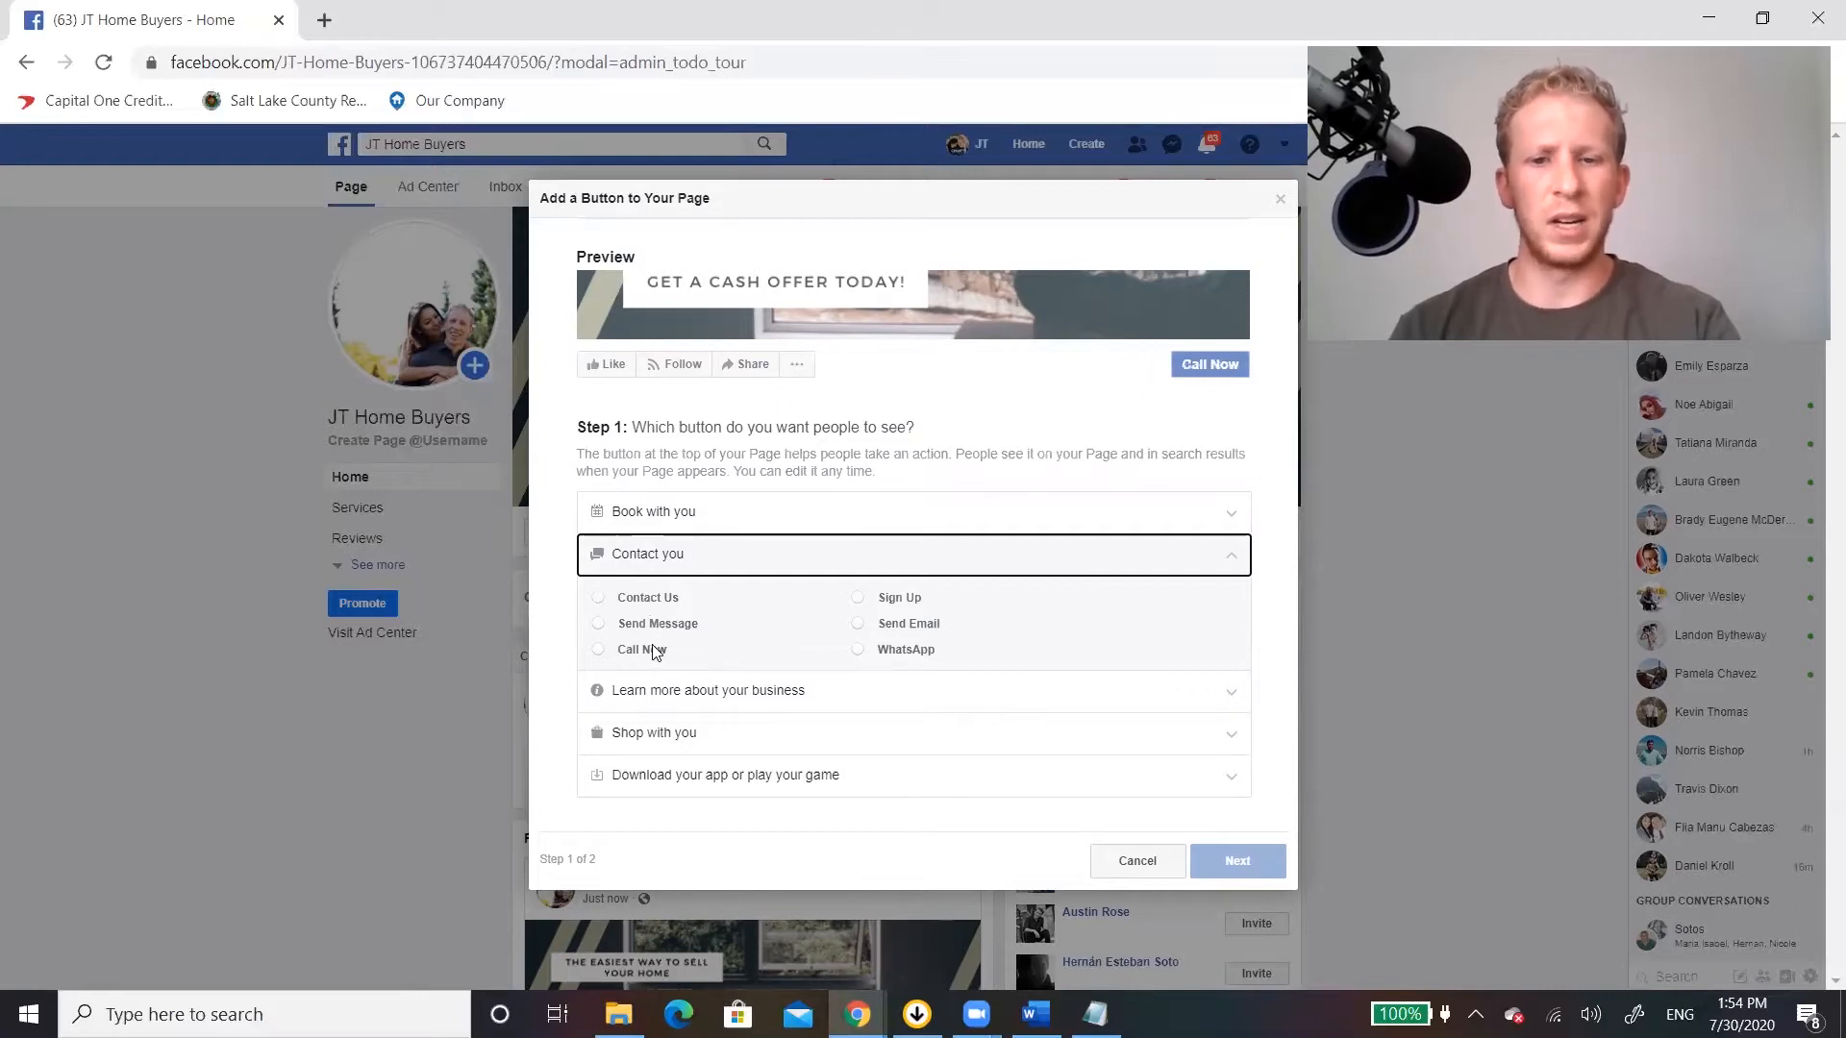
{"action": "left_click", "coordinate": [737, 704]}
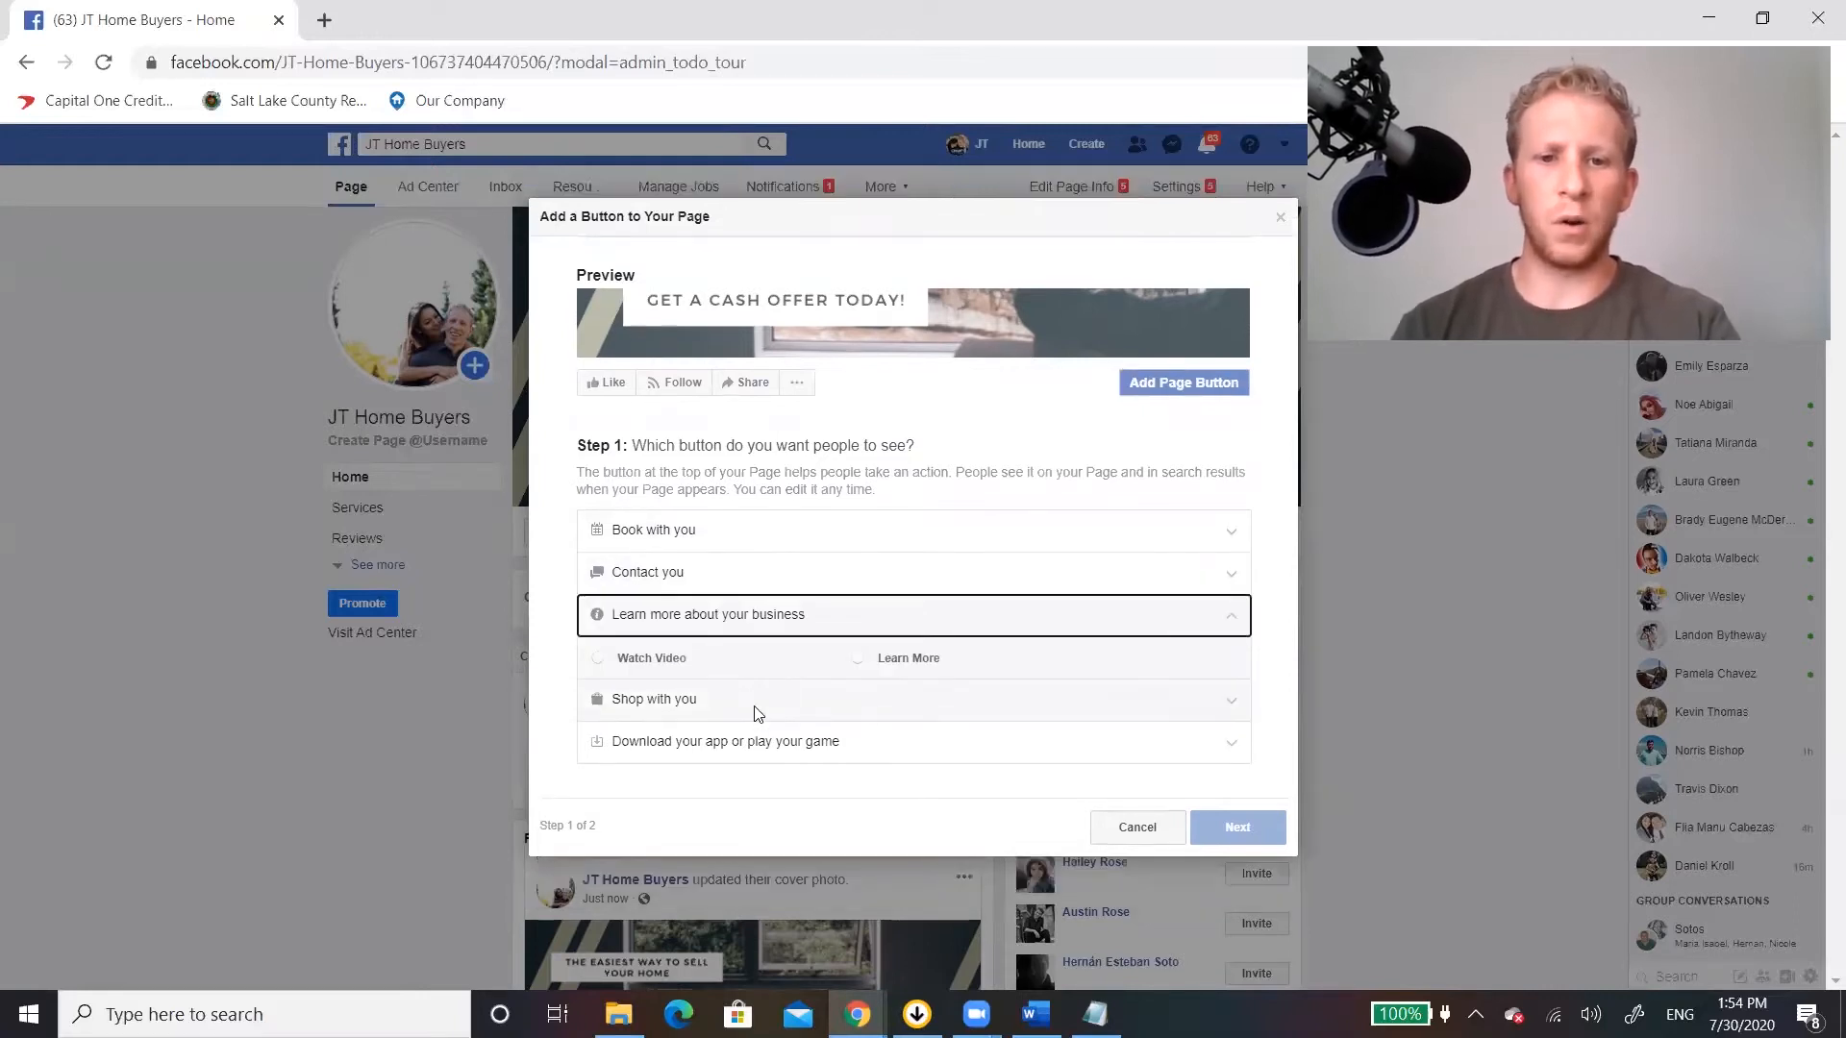
{"action": "left_click", "coordinate": [859, 660]}
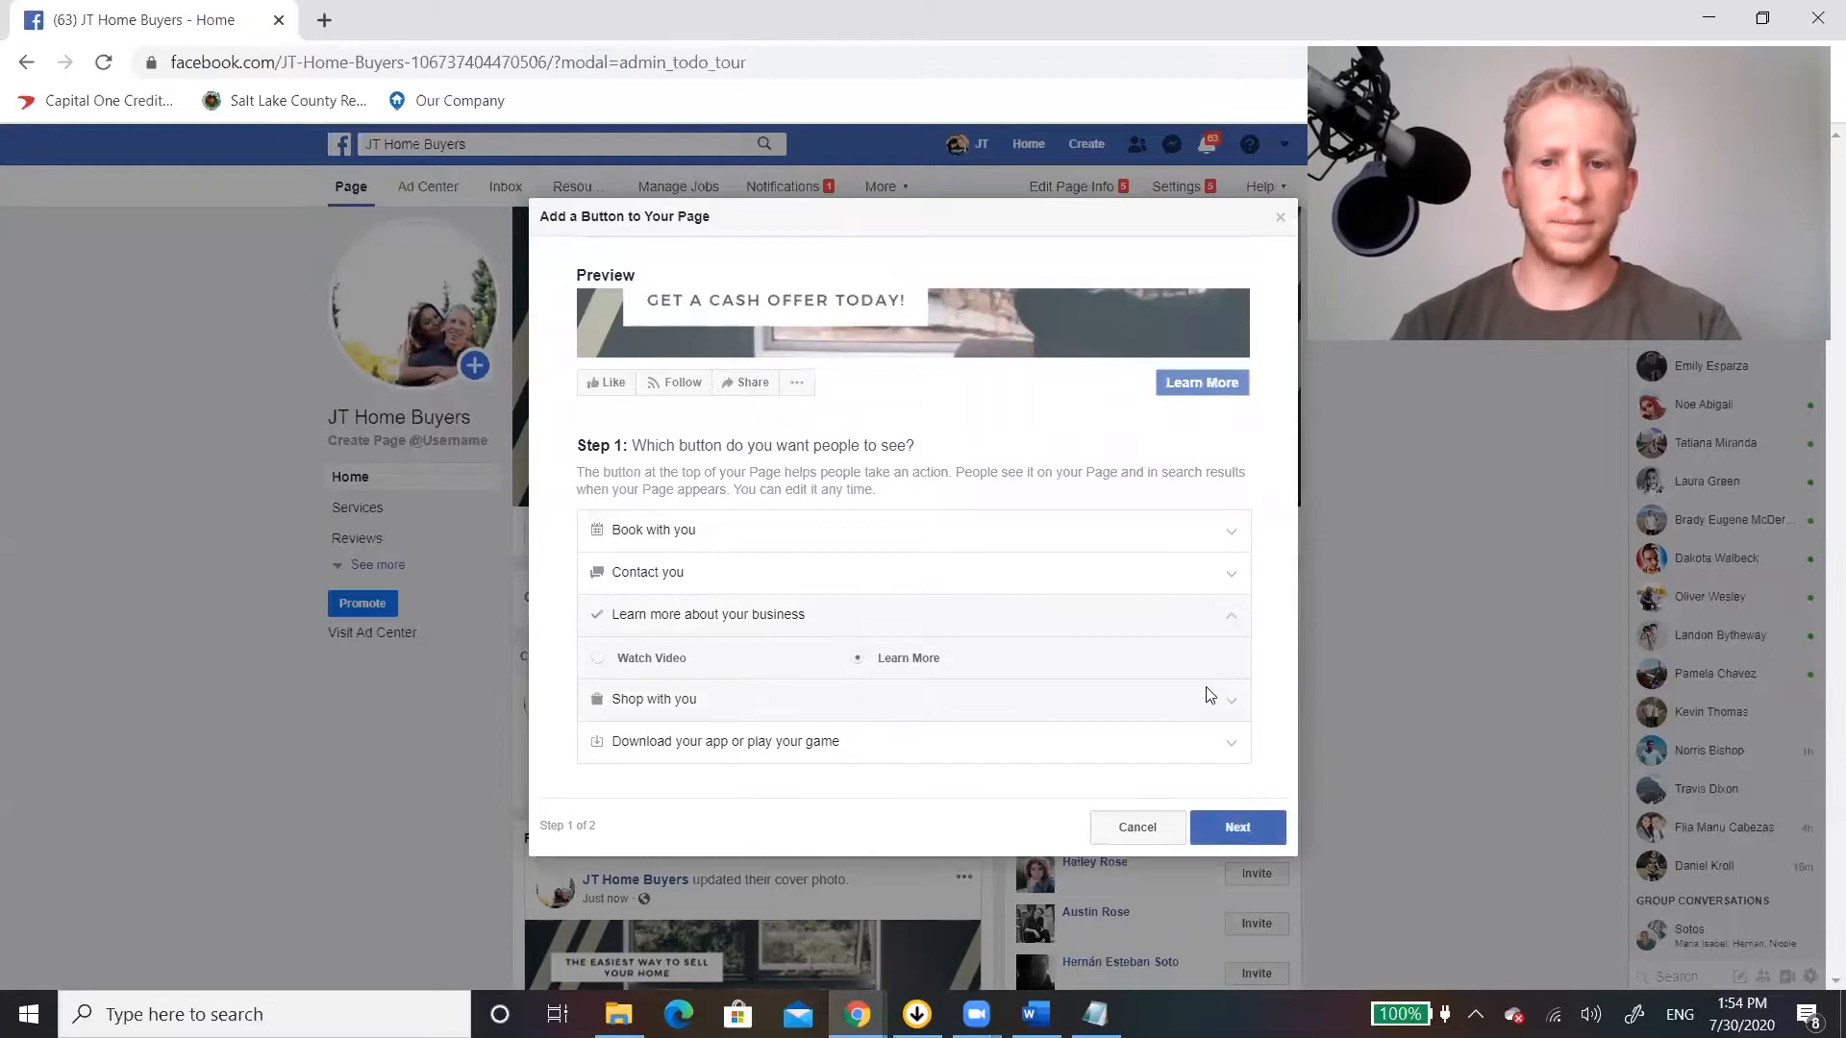
{"action": "left_click", "coordinate": [1207, 827]}
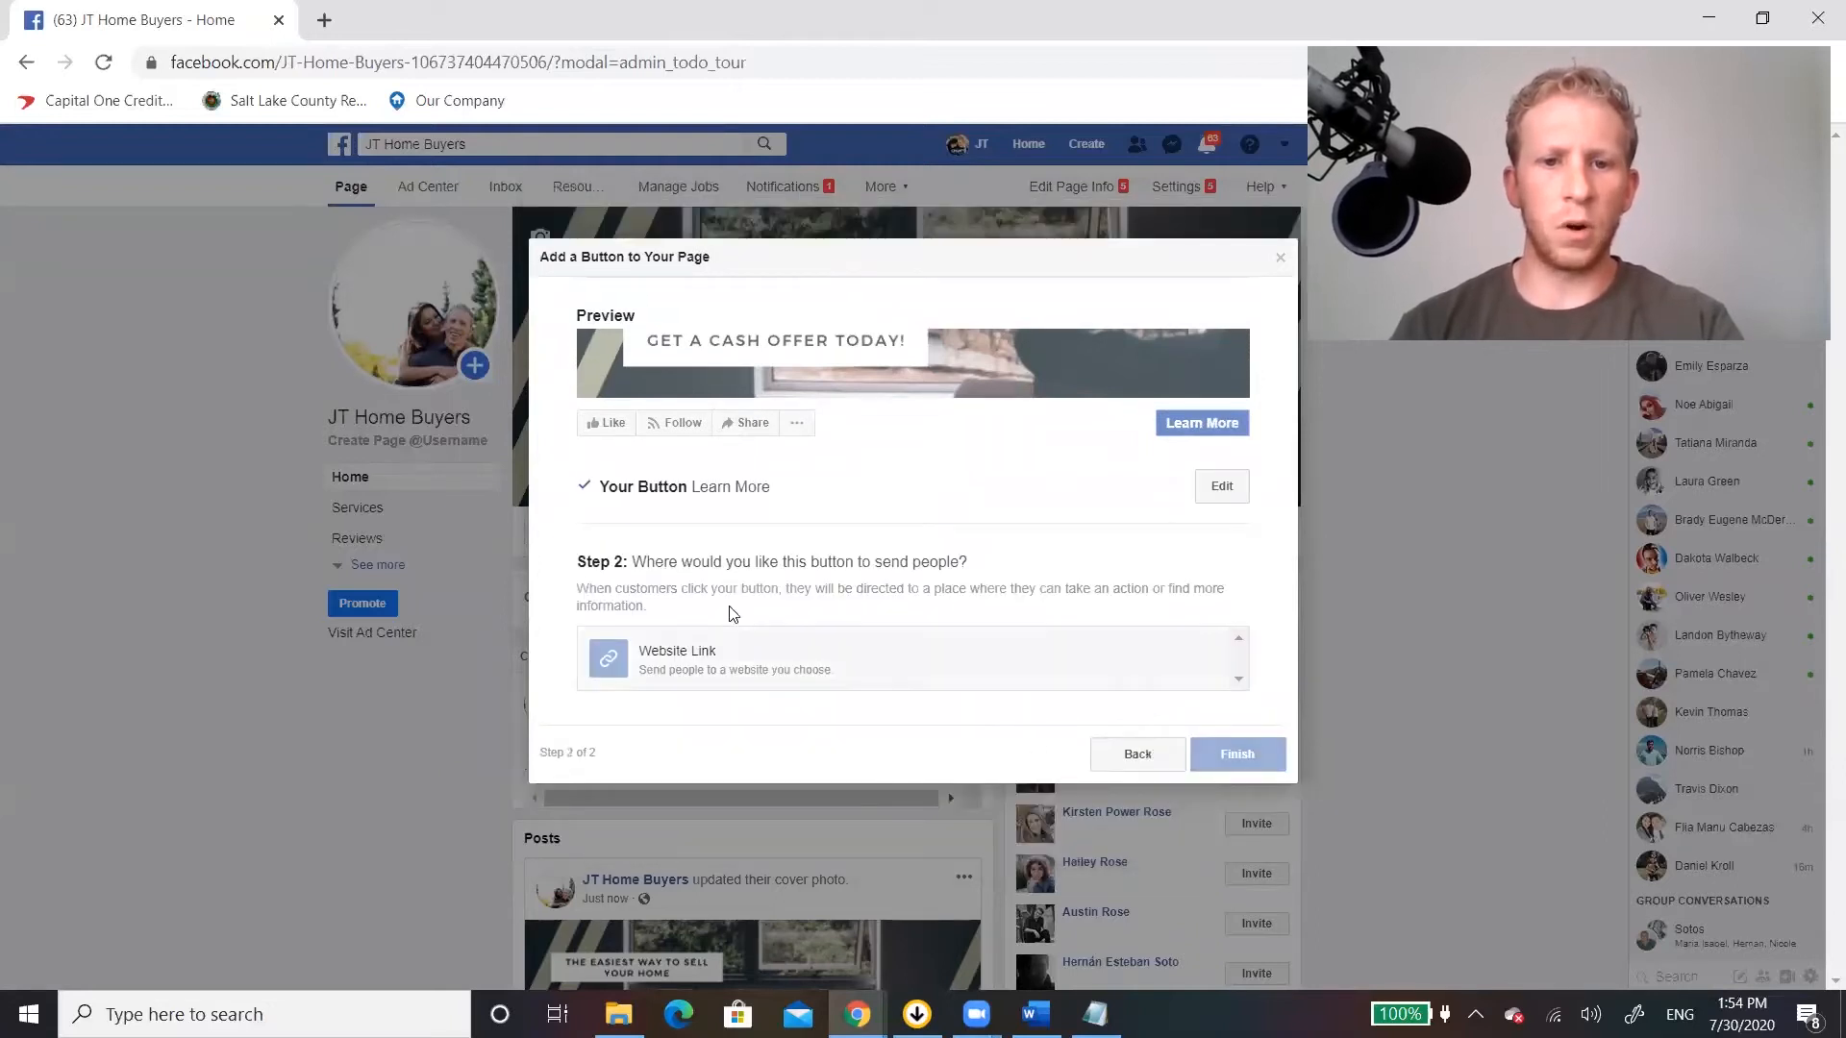
{"action": "left_click", "coordinate": [696, 654]}
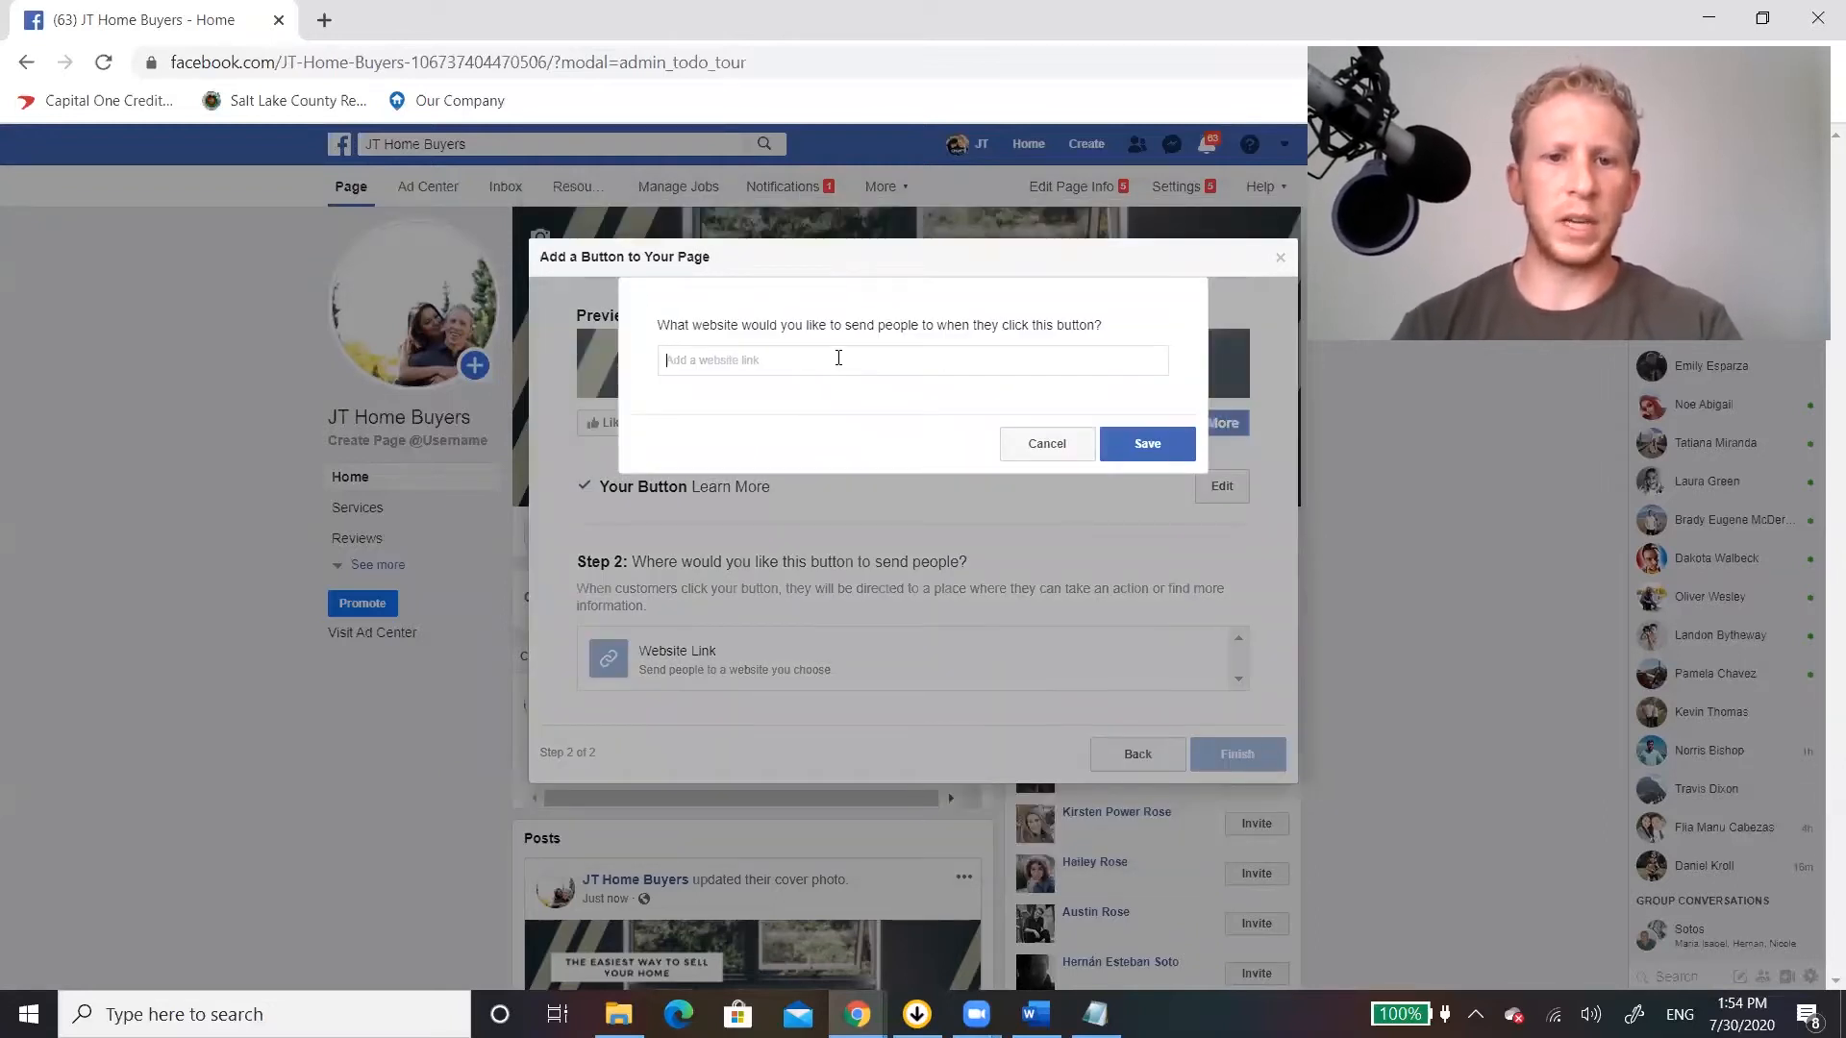
{"action": "type", "text": "www."}
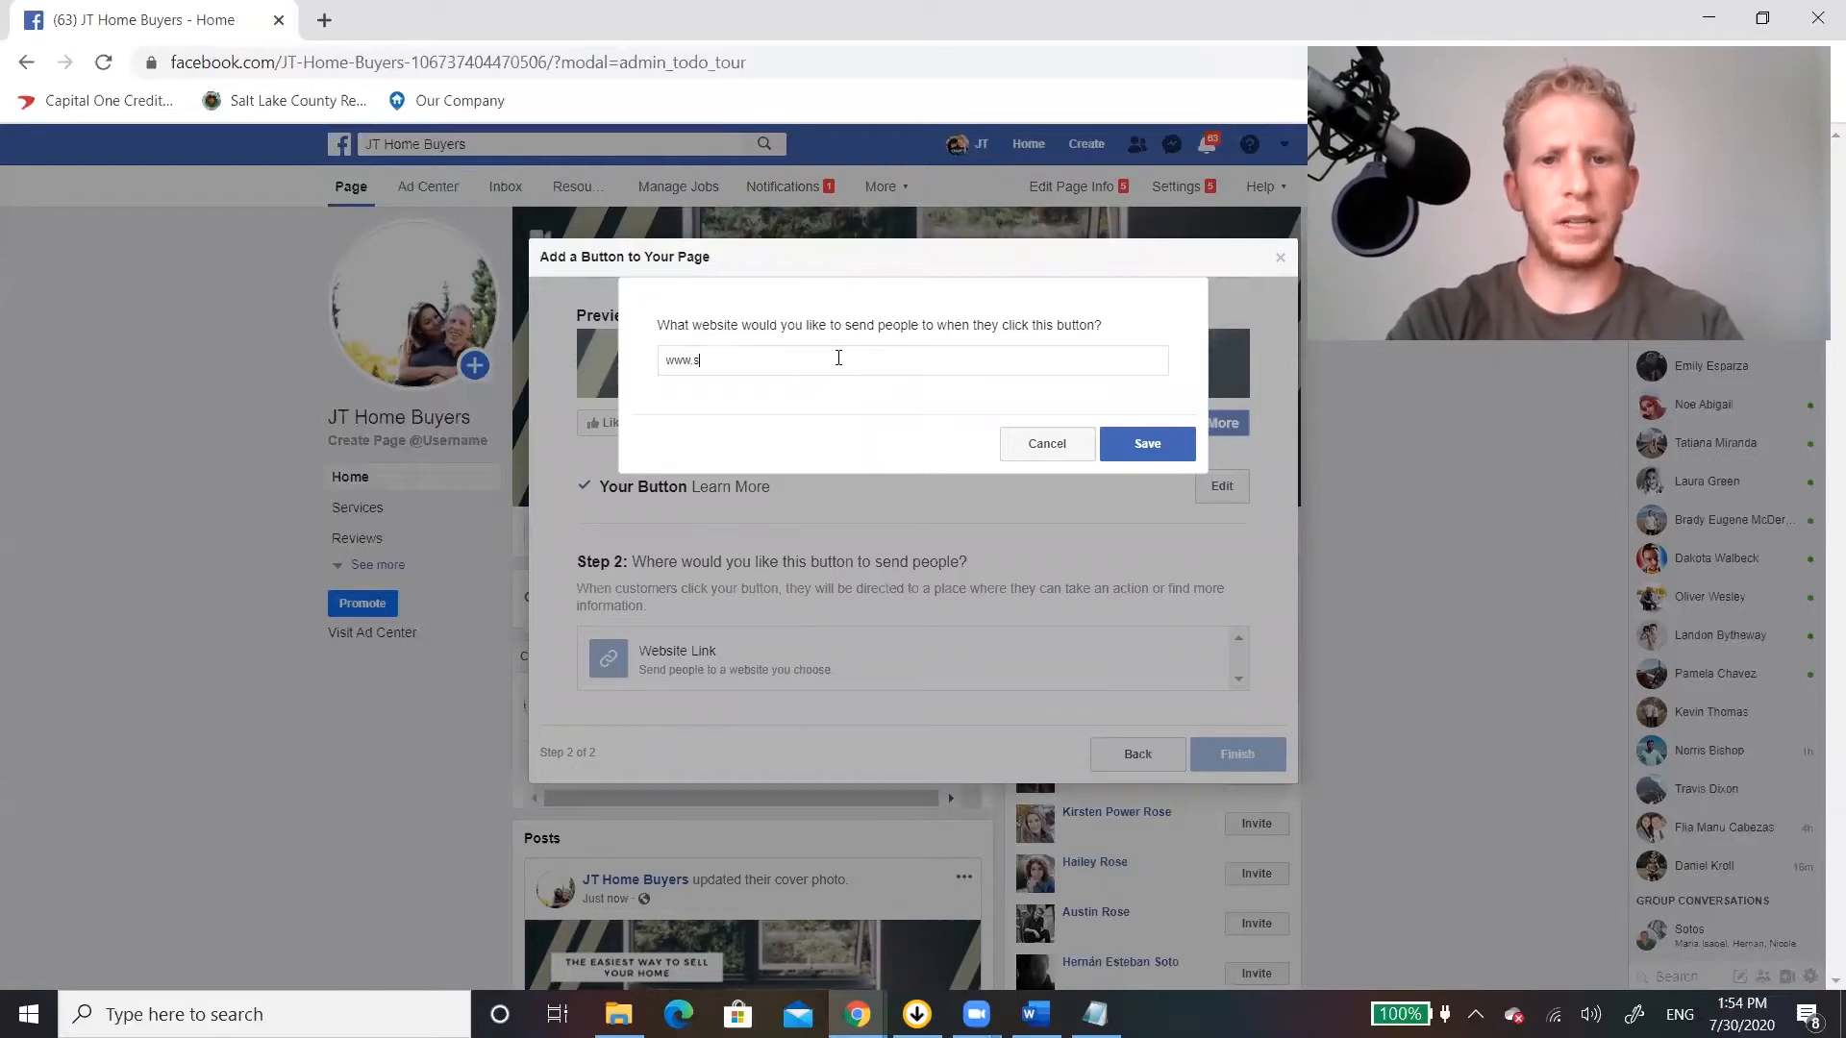
{"action": "type", "text": "silverstreetmarke"}
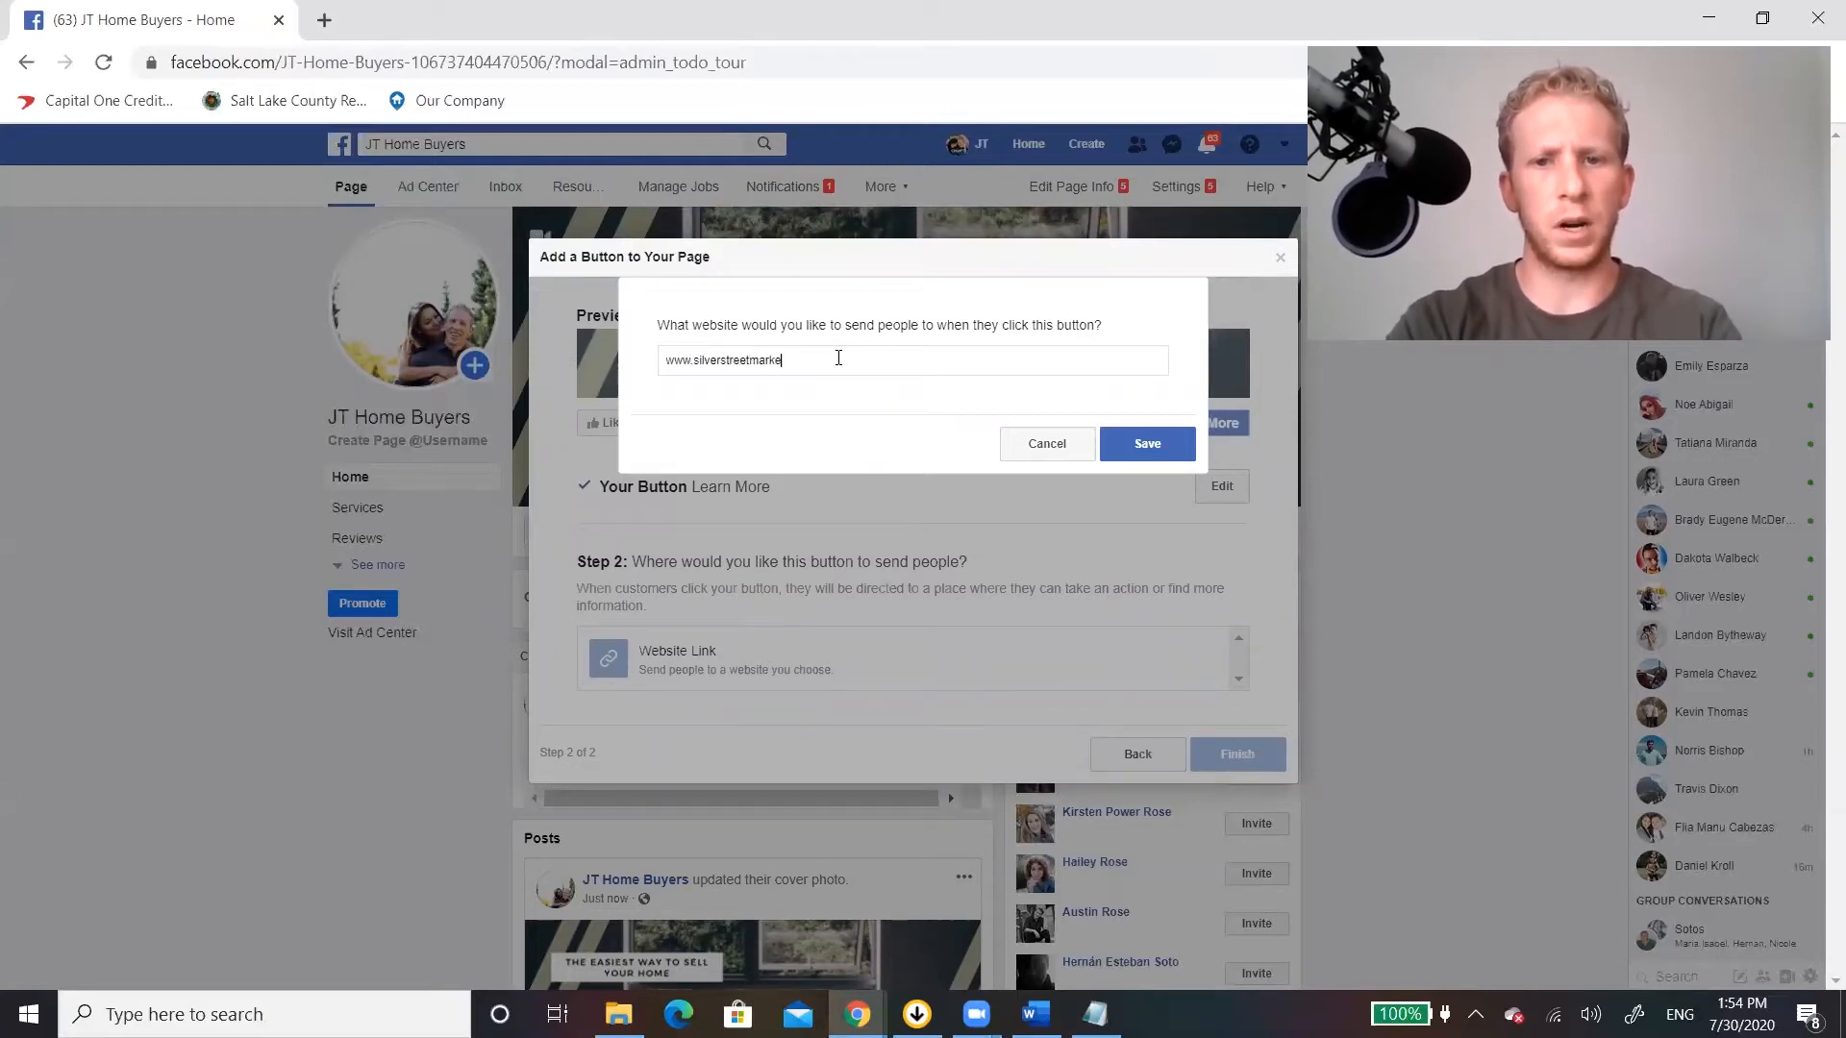
{"action": "type", "text": "ting.com"}
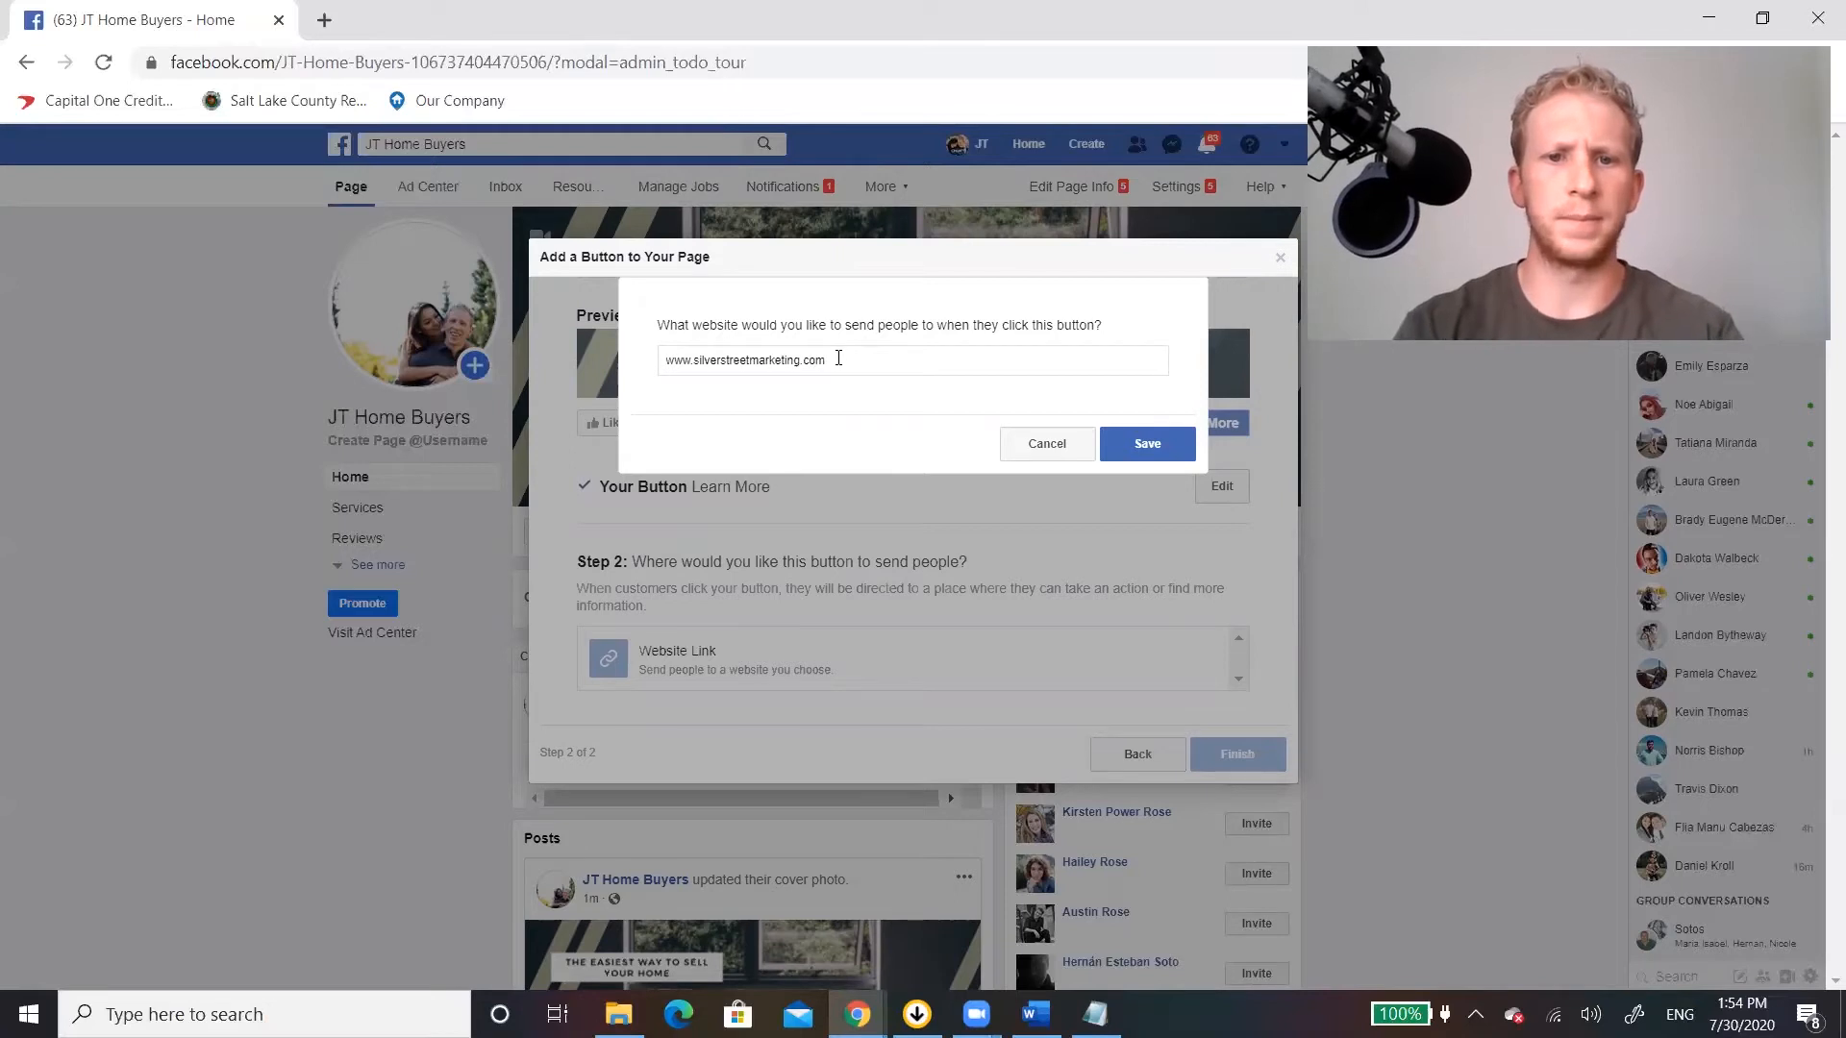
{"action": "left_click", "coordinate": [1168, 440]}
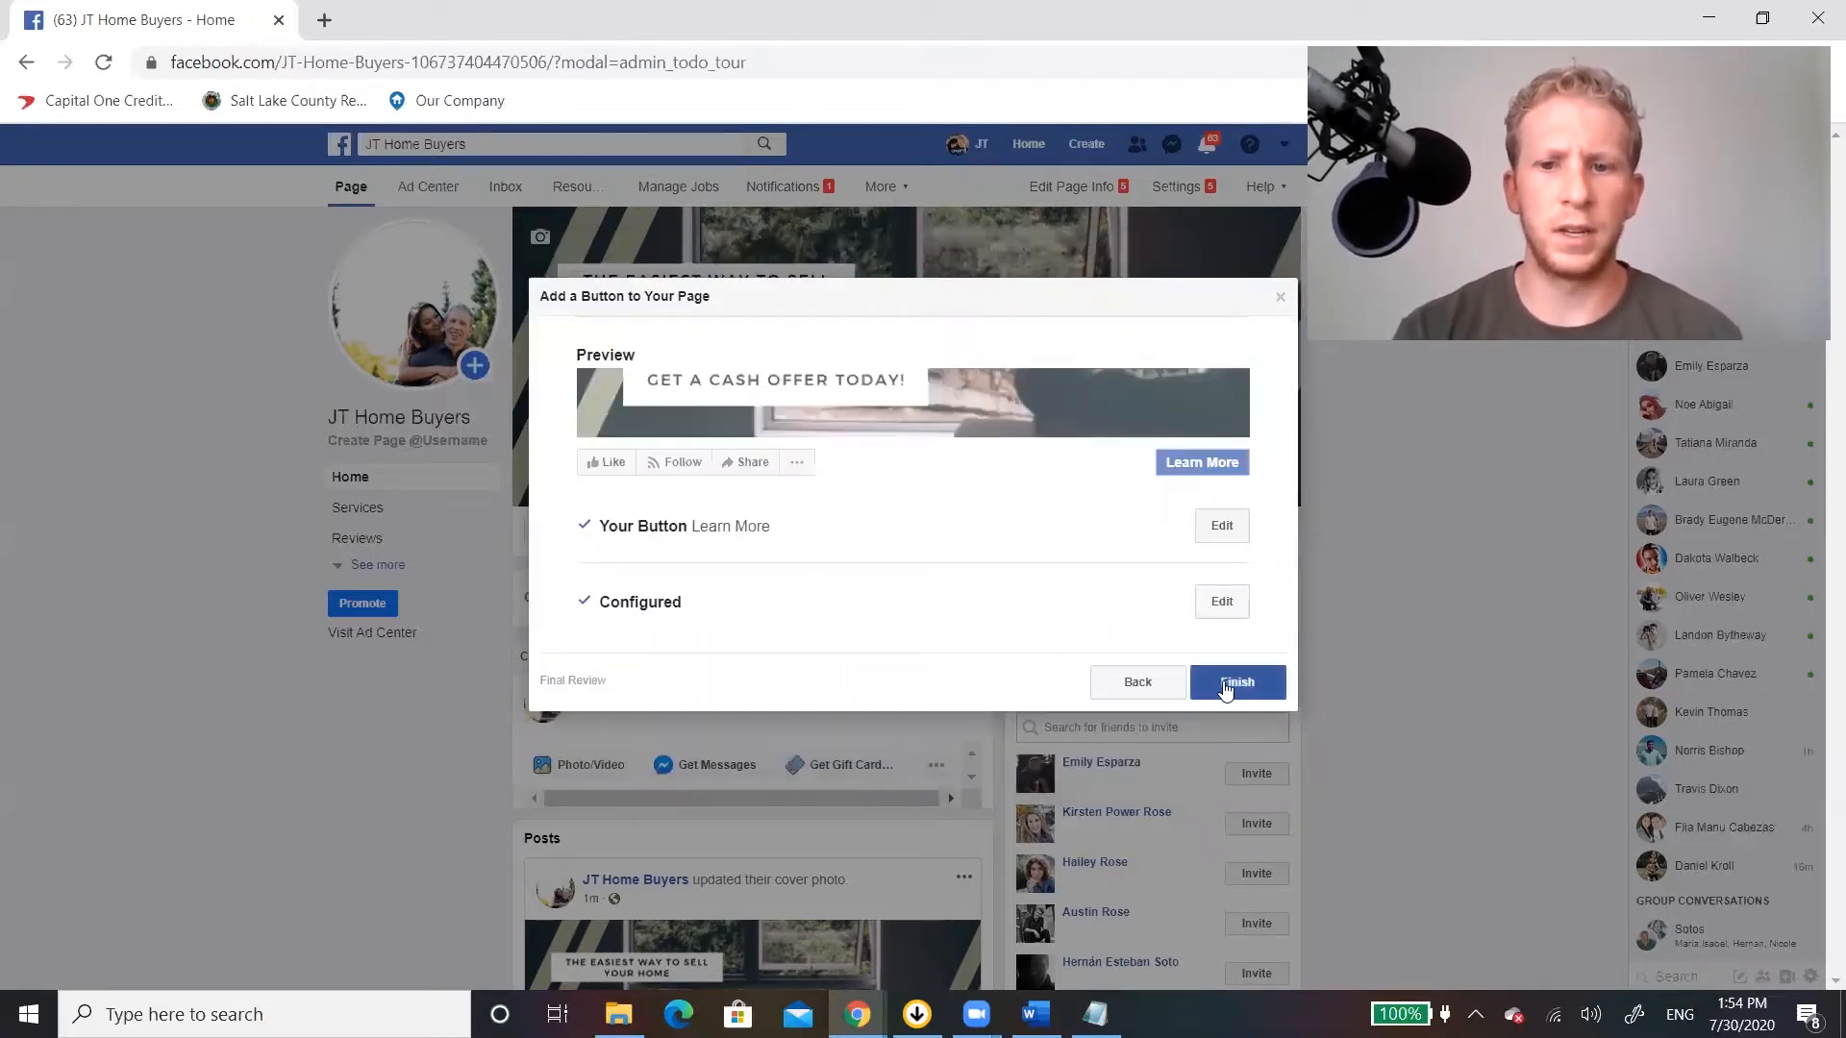
{"action": "left_click", "coordinate": [1225, 683]}
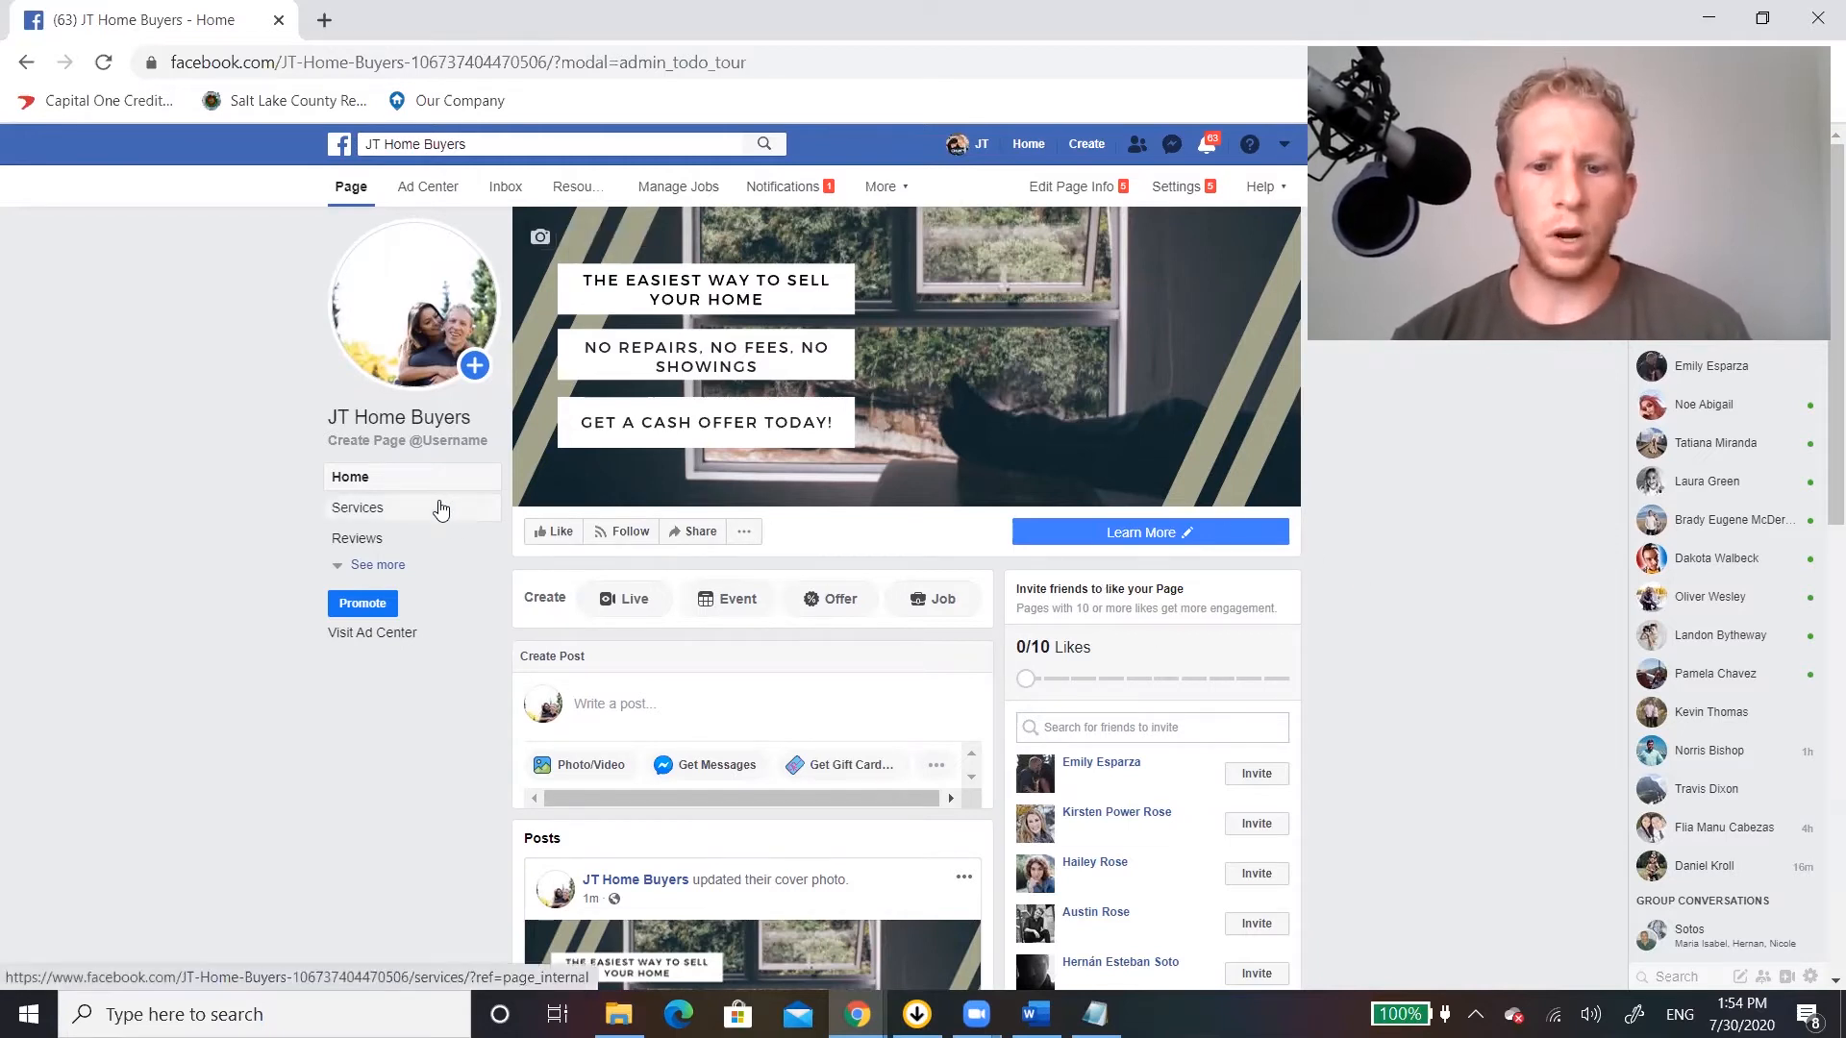
Start the Our Story entry in the Page's About section and add "The easiest way to sell your home" image as its photo.
{"action": "left_click", "coordinate": [403, 565]}
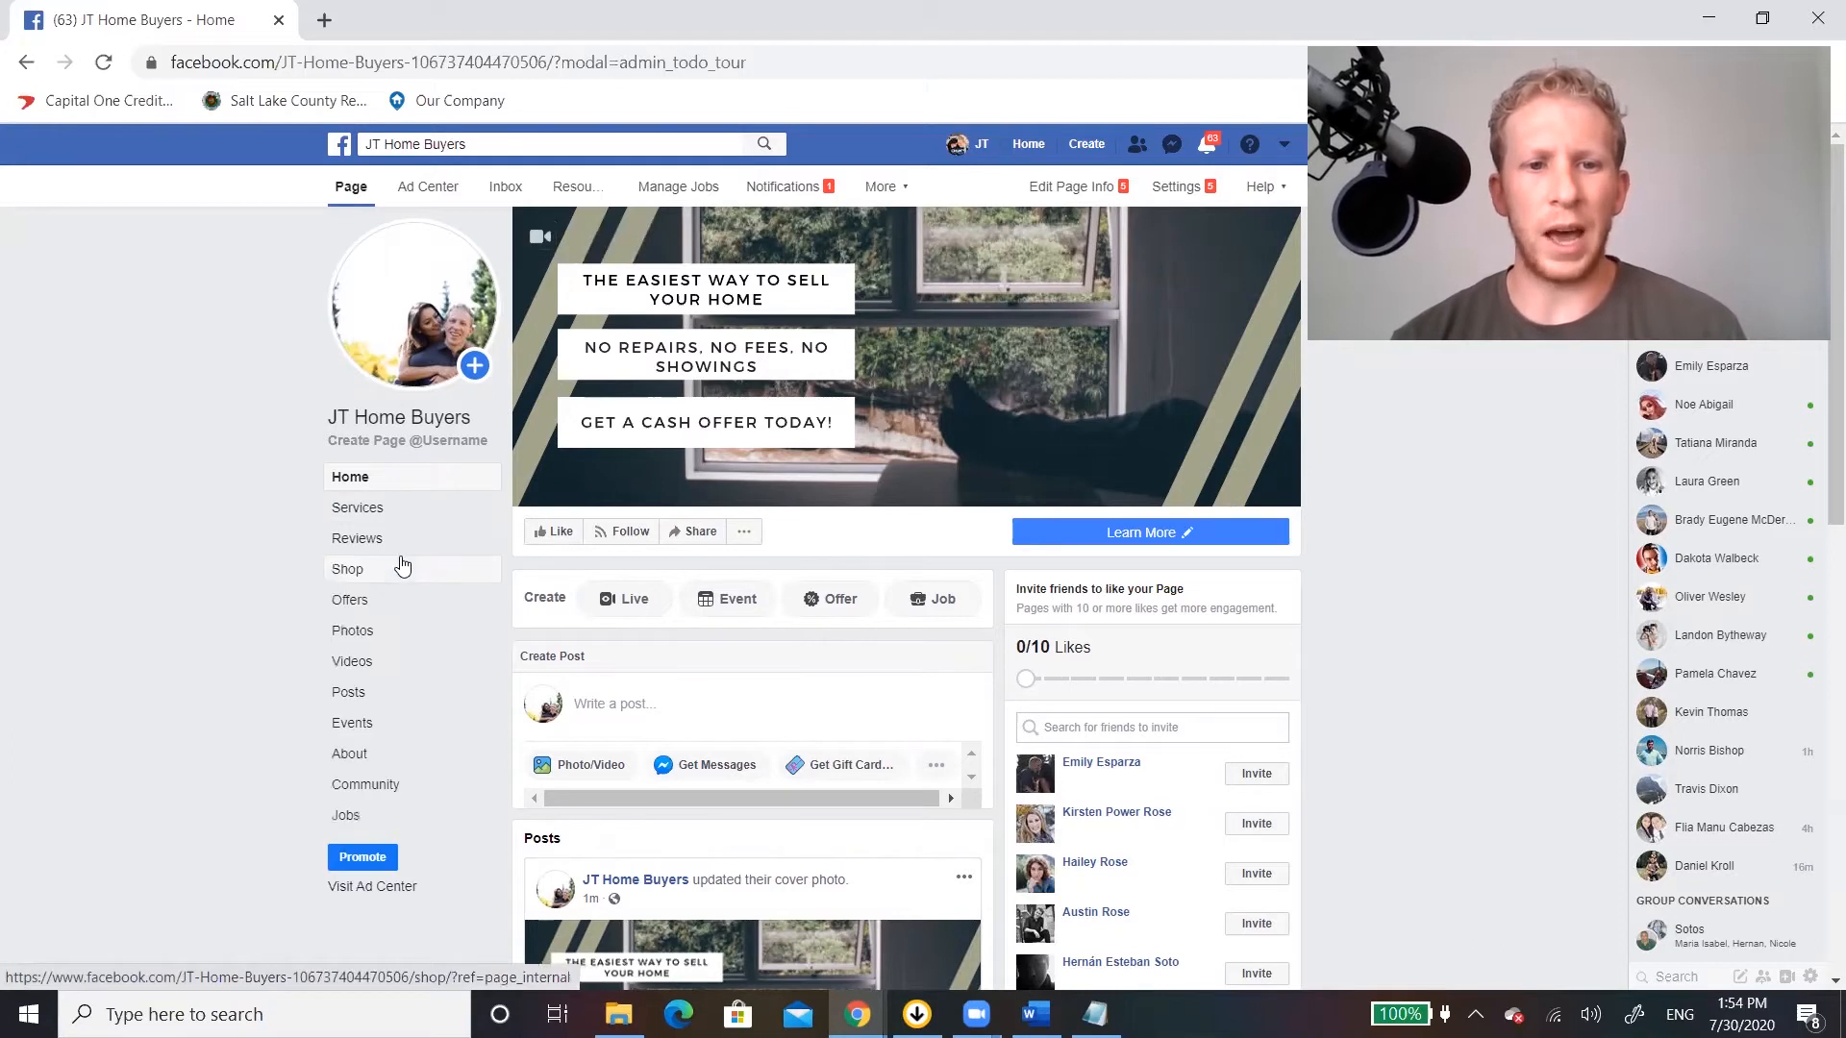
{"action": "left_click", "coordinate": [361, 754]}
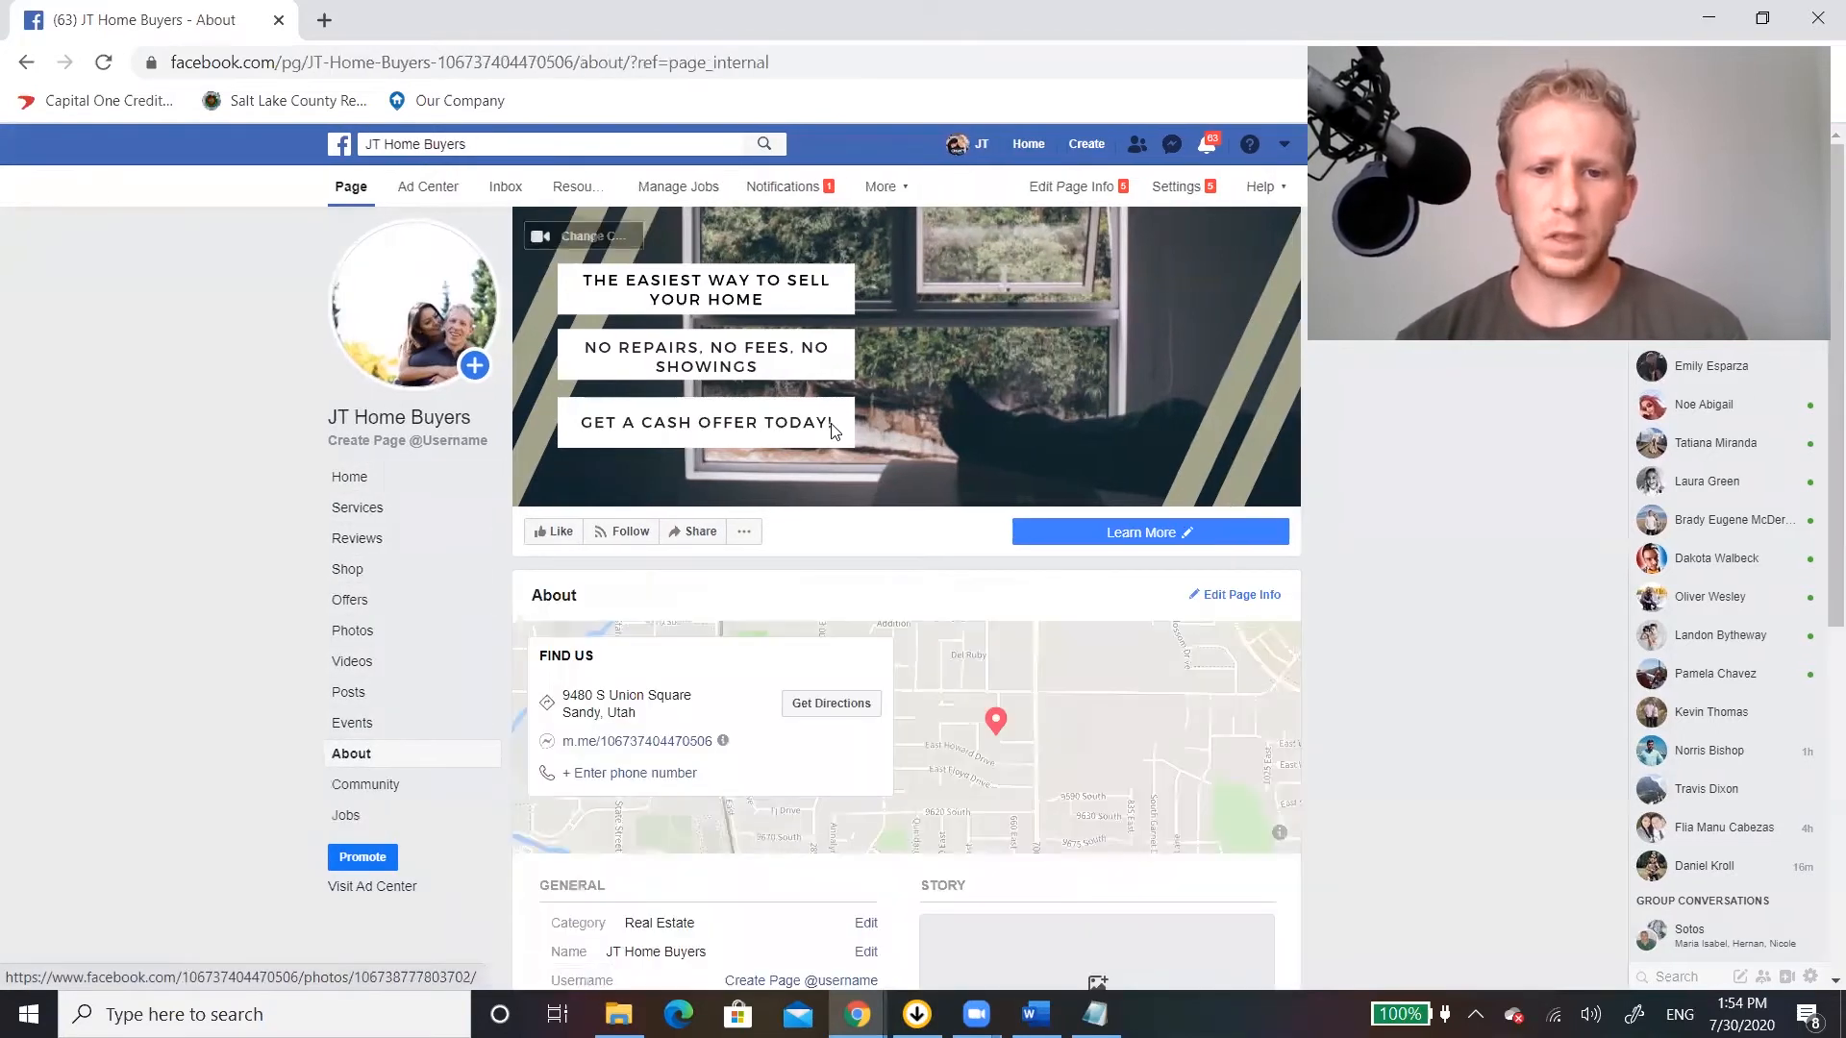
{"action": "scroll", "coordinate": [984, 509], "scroll_direction": "down", "scroll_amount": 5}
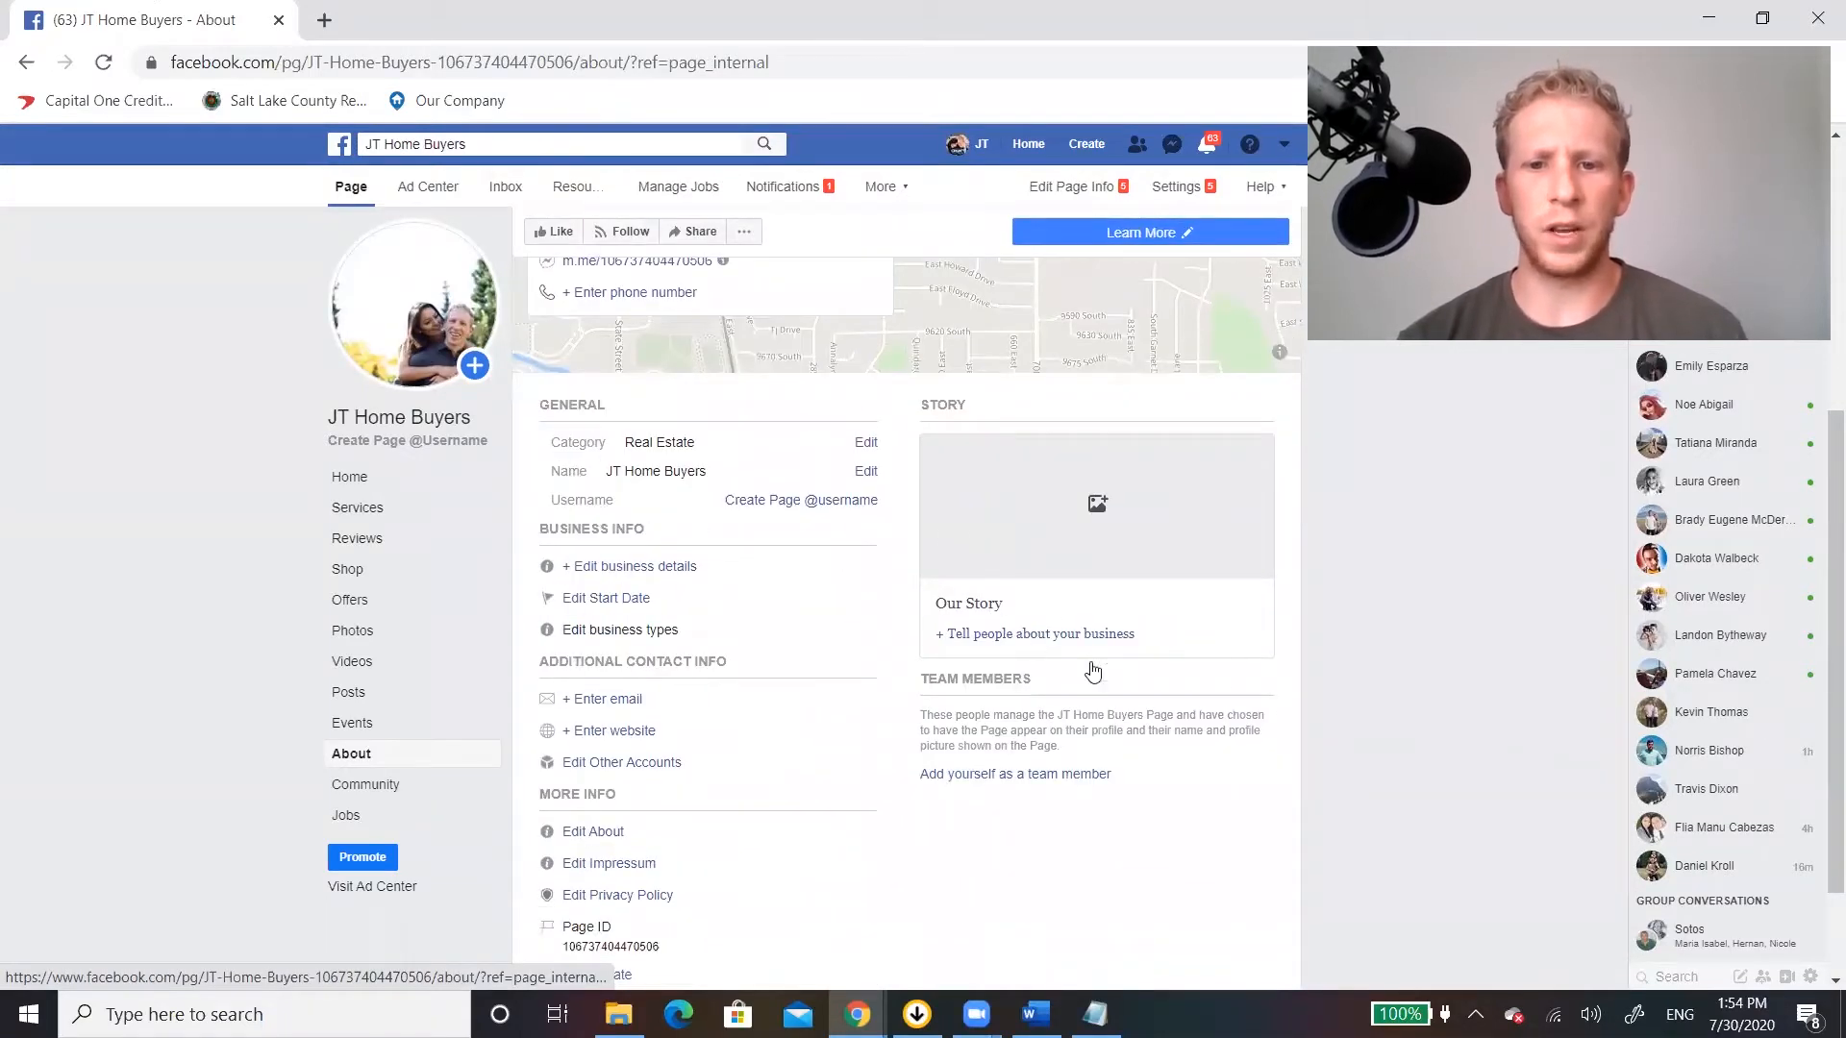
{"action": "left_click", "coordinate": [1150, 617]}
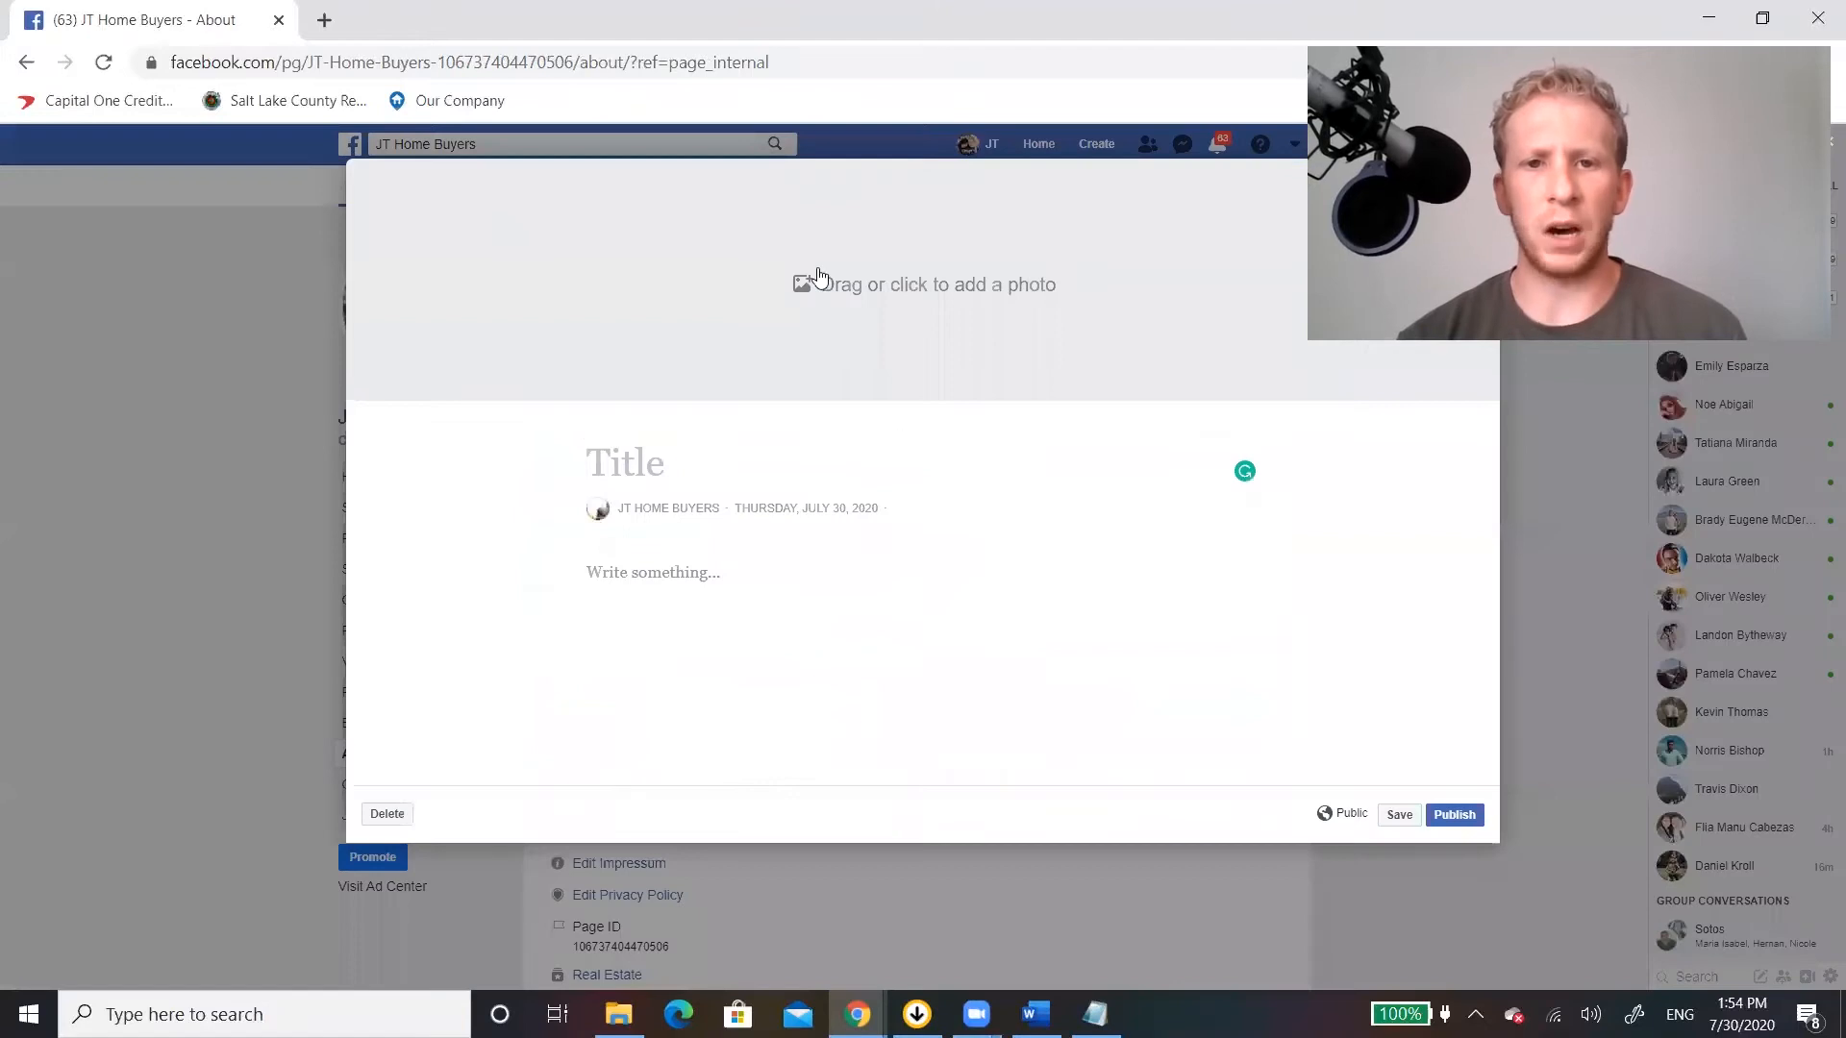
{"action": "left_click", "coordinate": [858, 309]}
{"action": "left_click", "coordinate": [690, 380]}
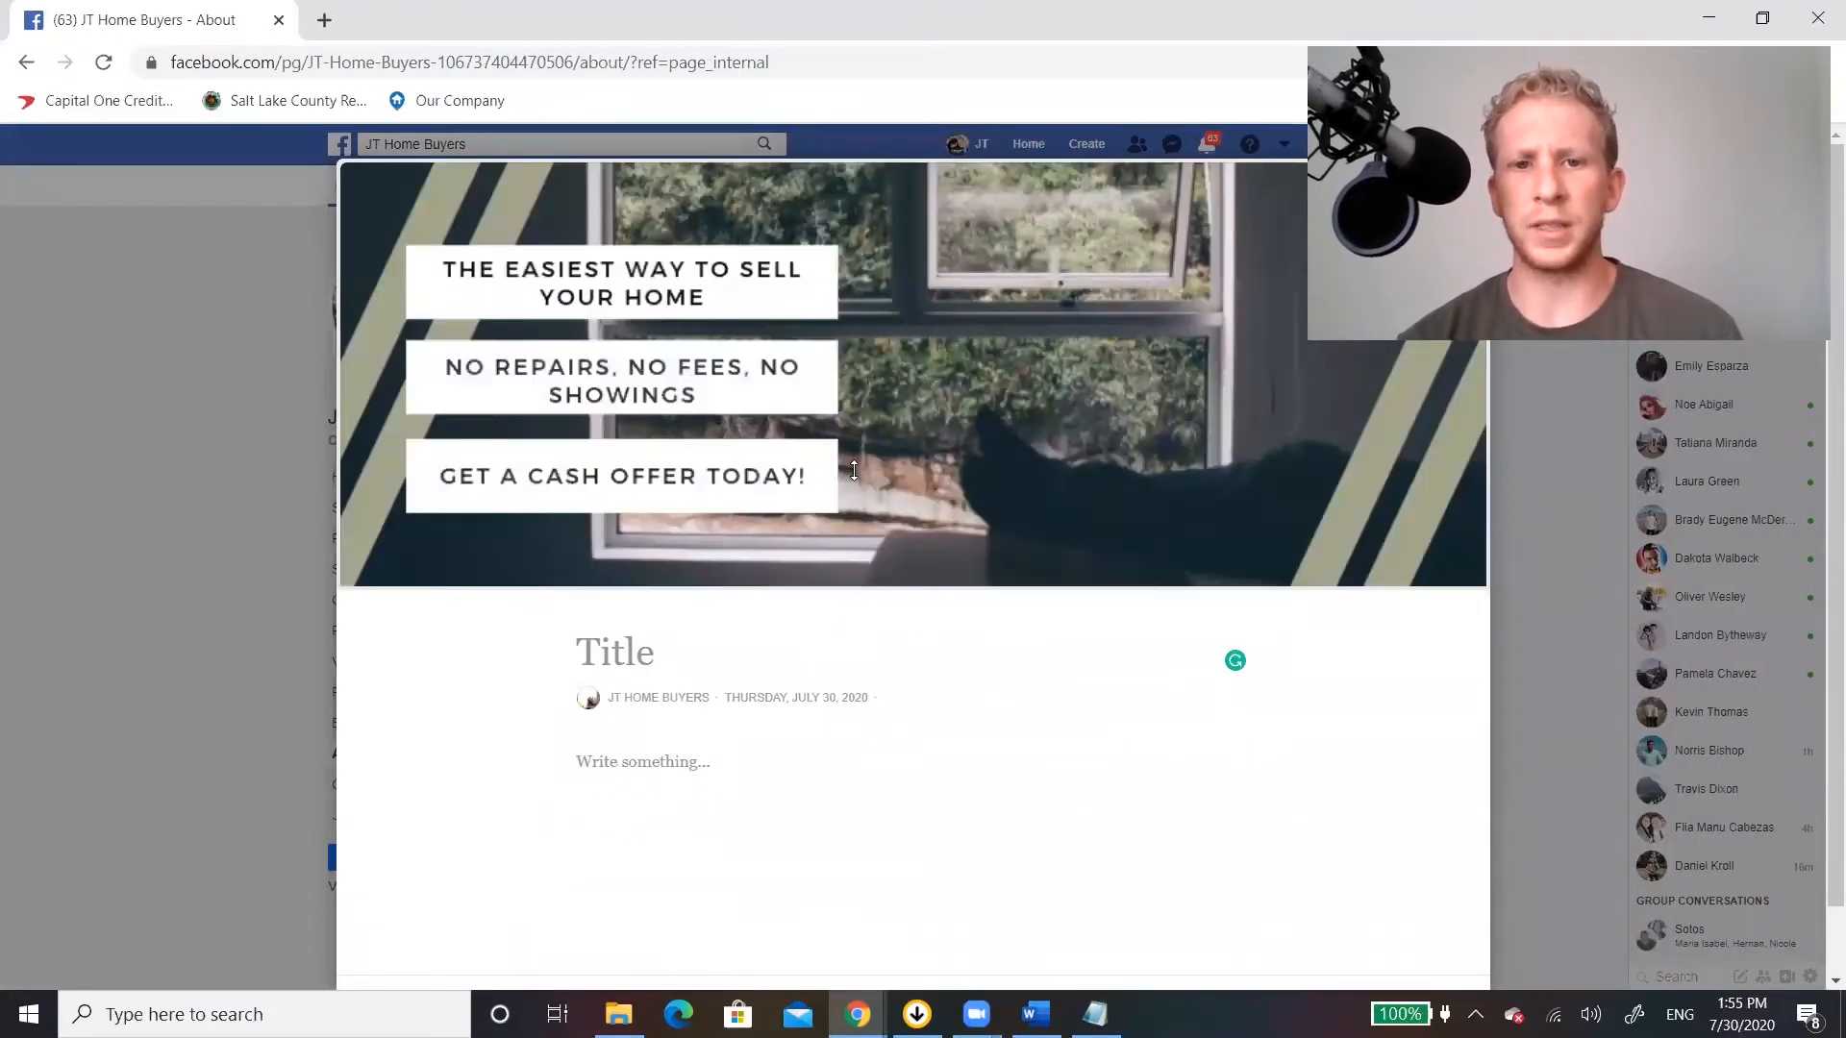
Title the story "We Buy Houses With Cash In Any Condition!".
{"action": "left_click", "coordinate": [648, 654]}
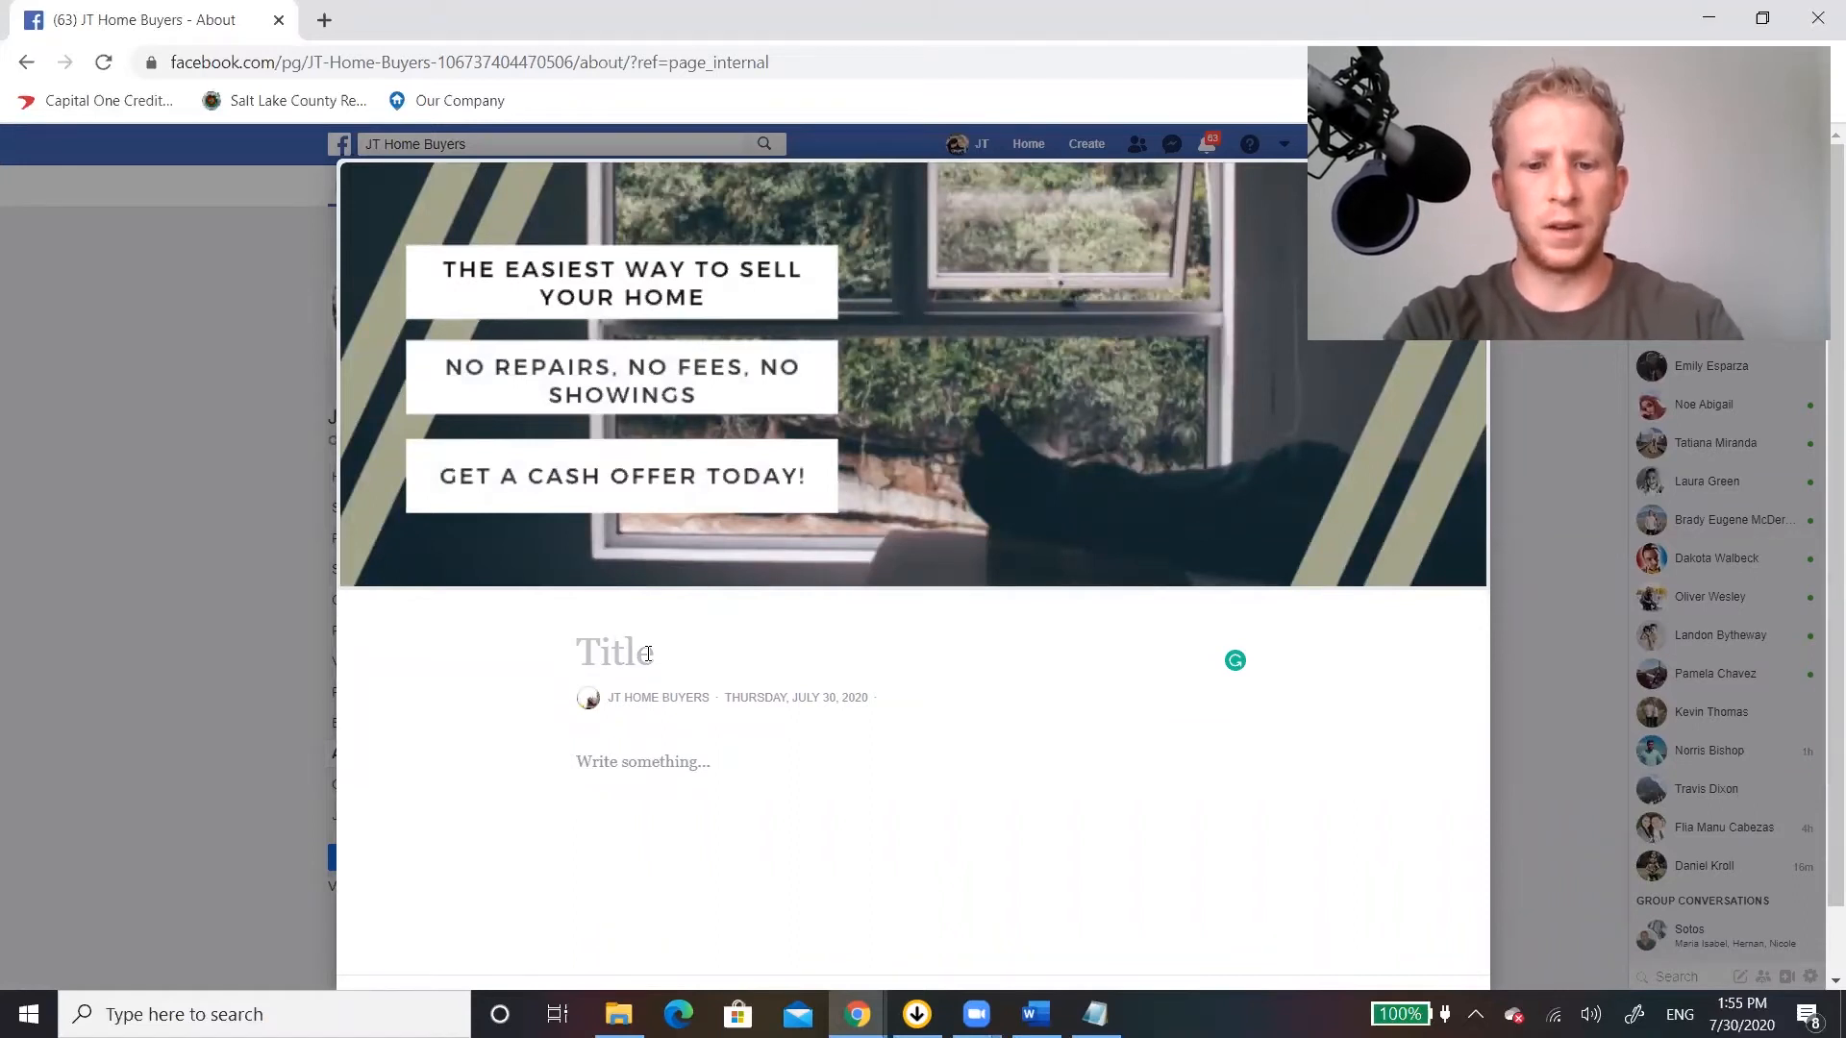
{"action": "type", "text": "We Buy "}
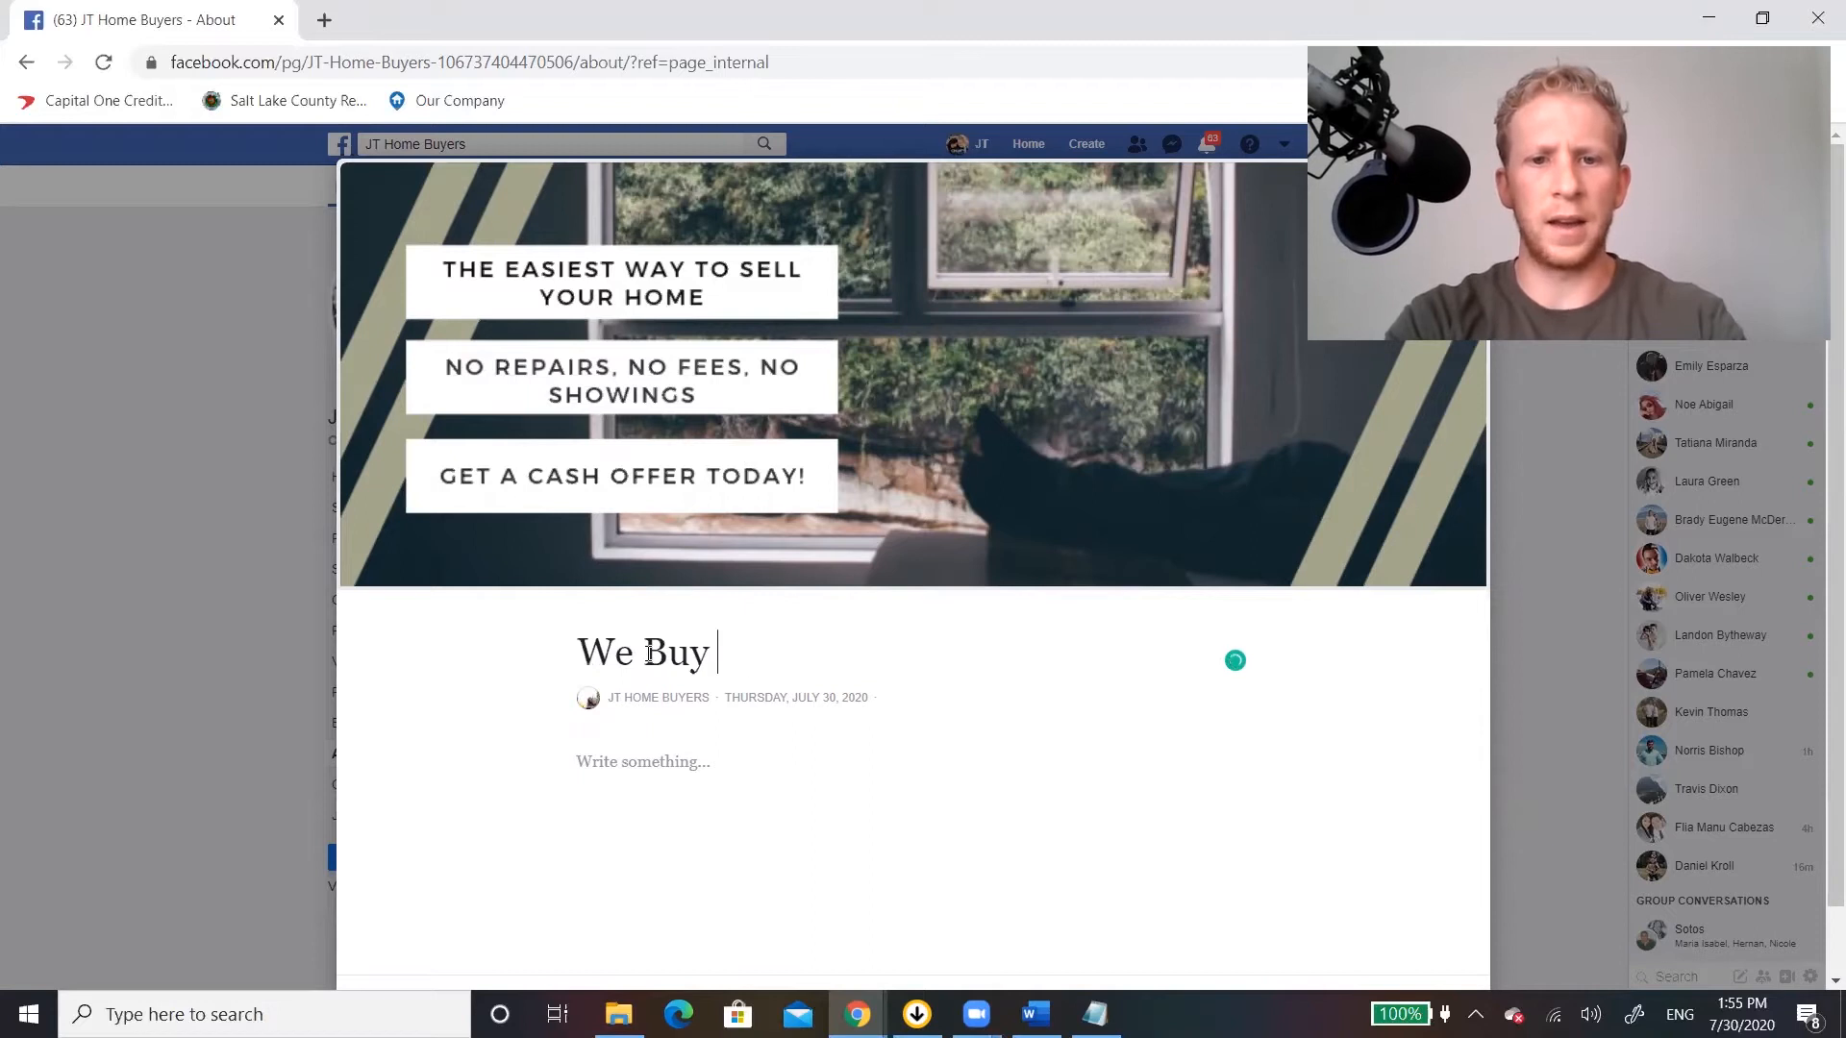
{"action": "type", "text": "Houses With Ca"}
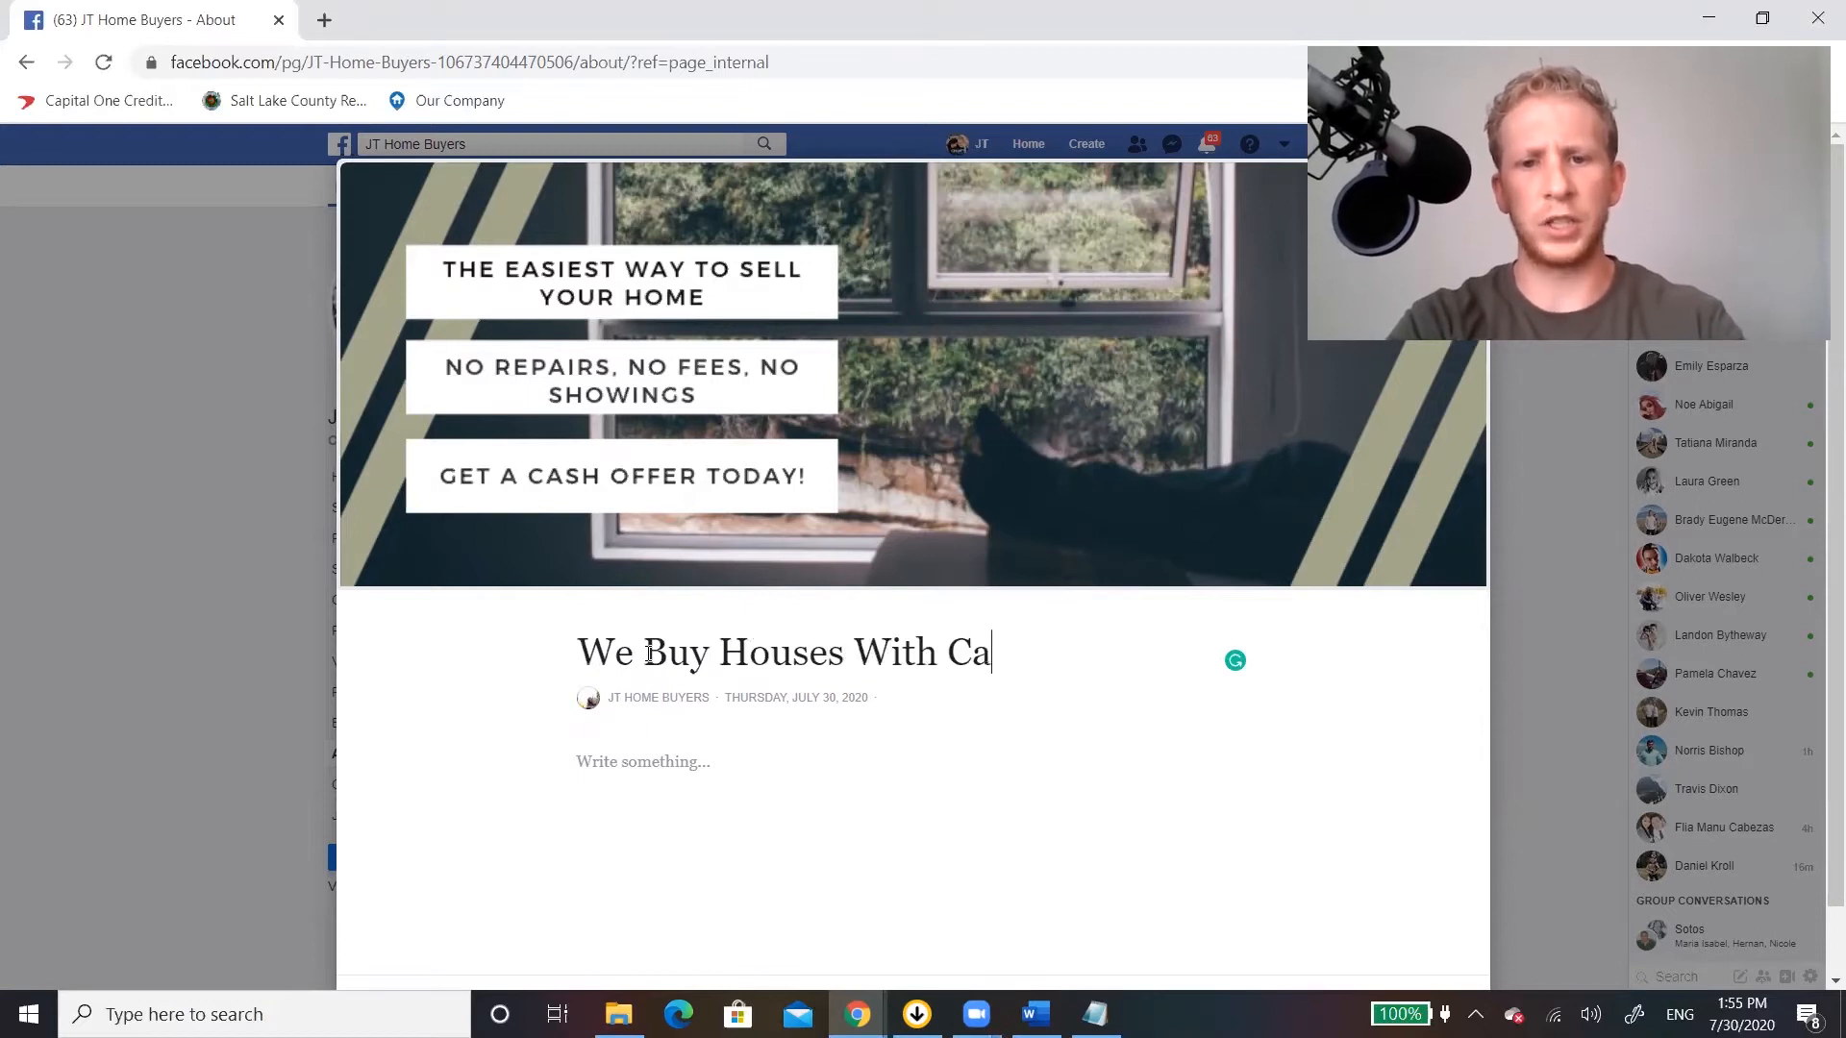
{"action": "type", "text": "sh in"}
{"action": "key", "text": "BackSpace"}
{"action": "key", "text": "BackSpace"}
{"action": "key", "text": "BackSpace"}
{"action": "type", "text": "I"}
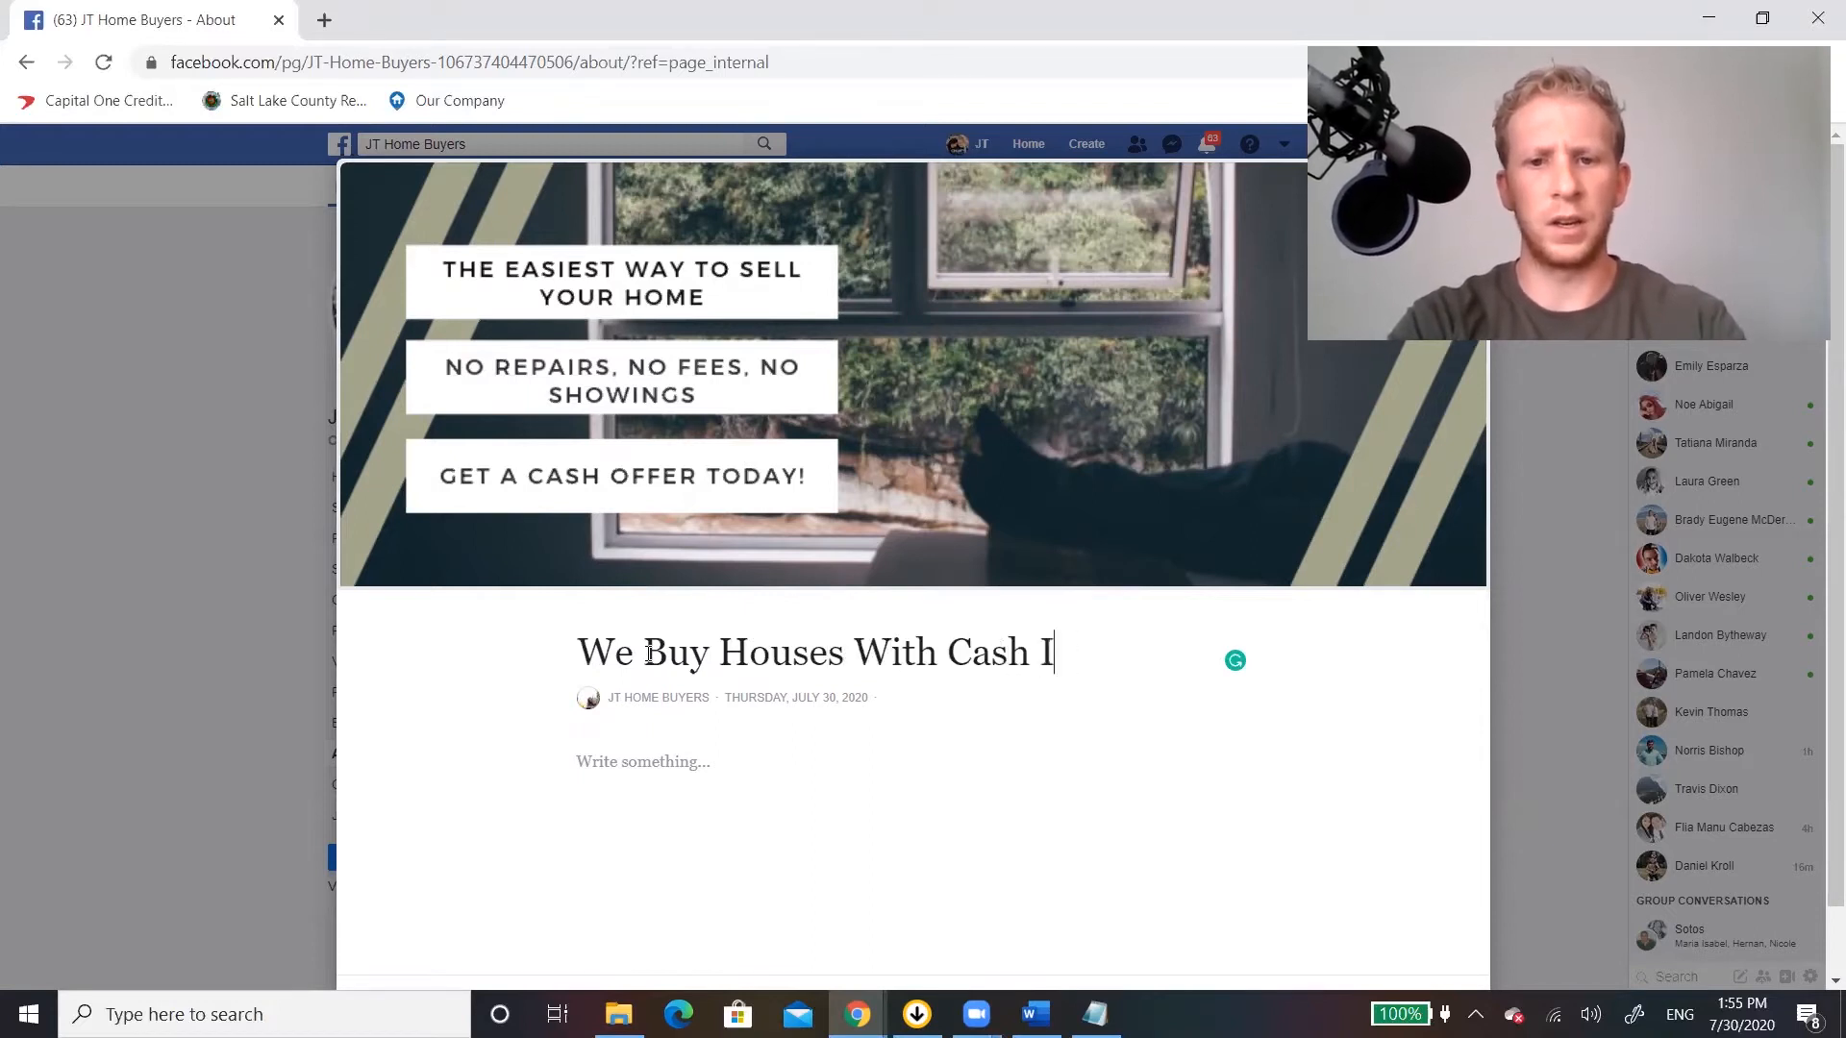
{"action": "type", "text": "n Any Condit"}
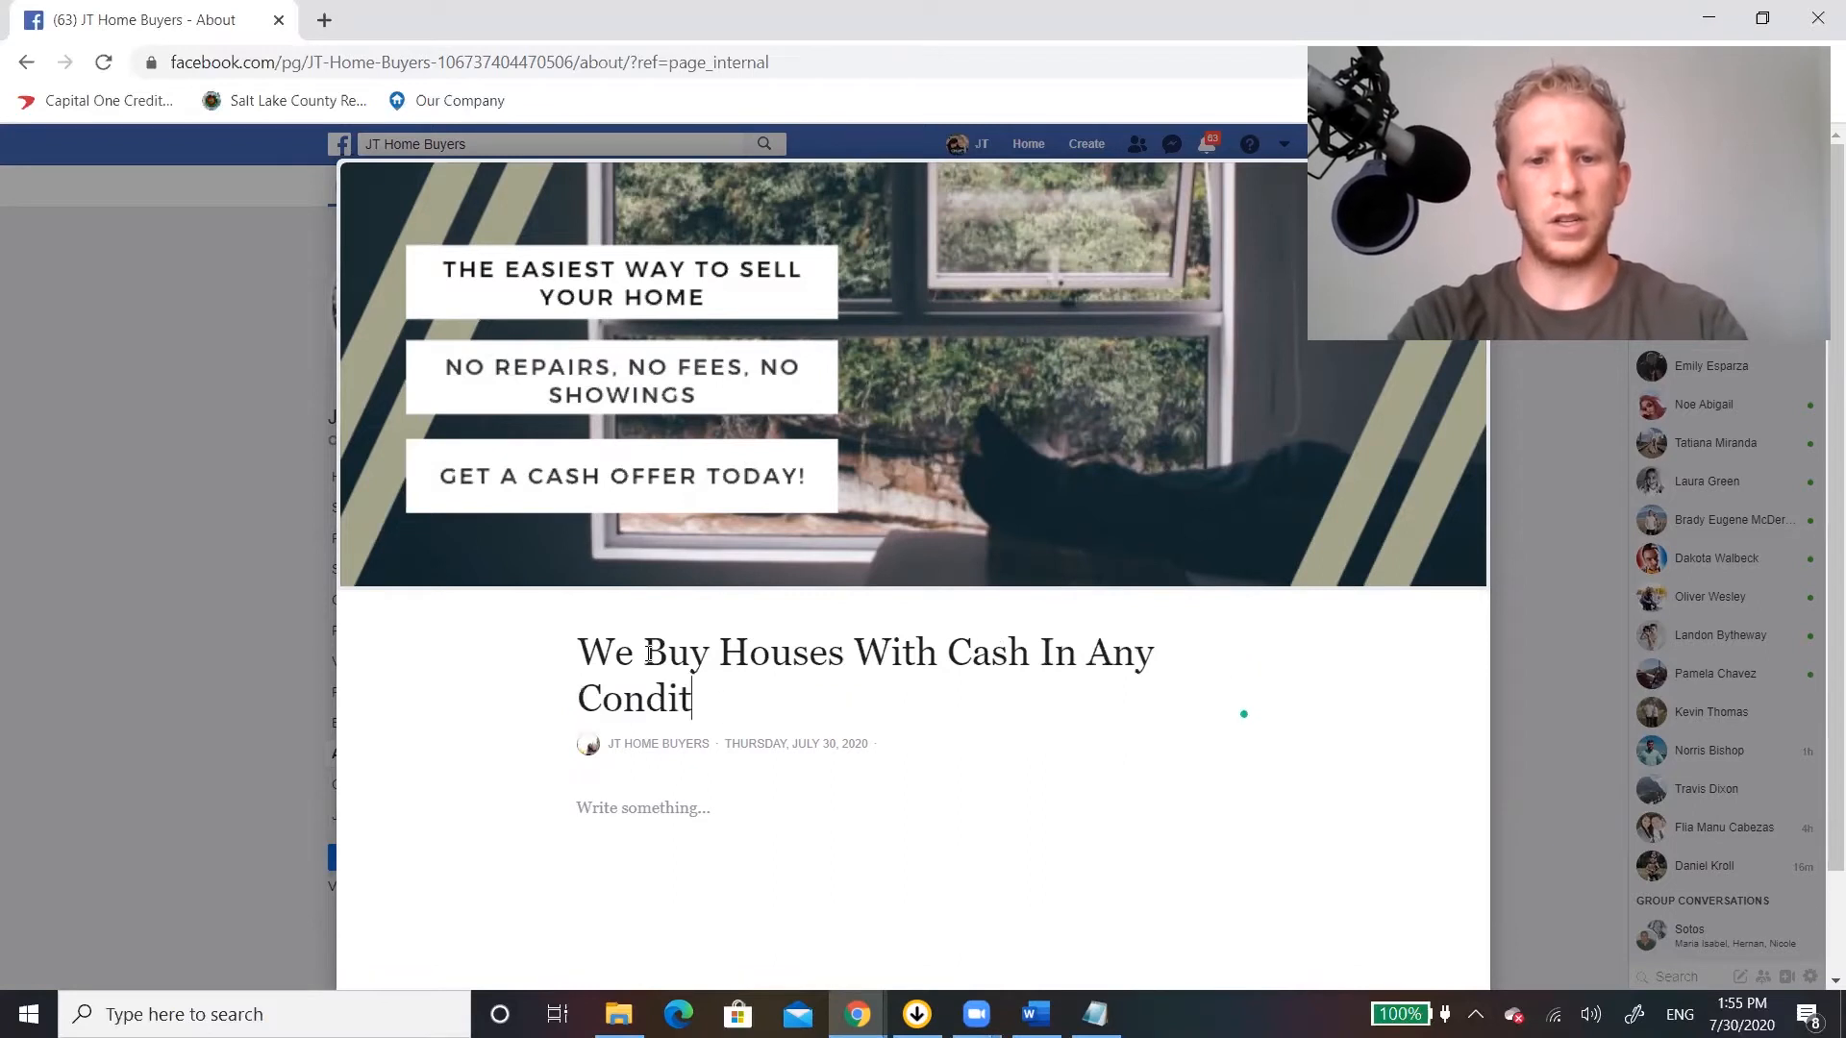
{"action": "type", "text": "ion!"}
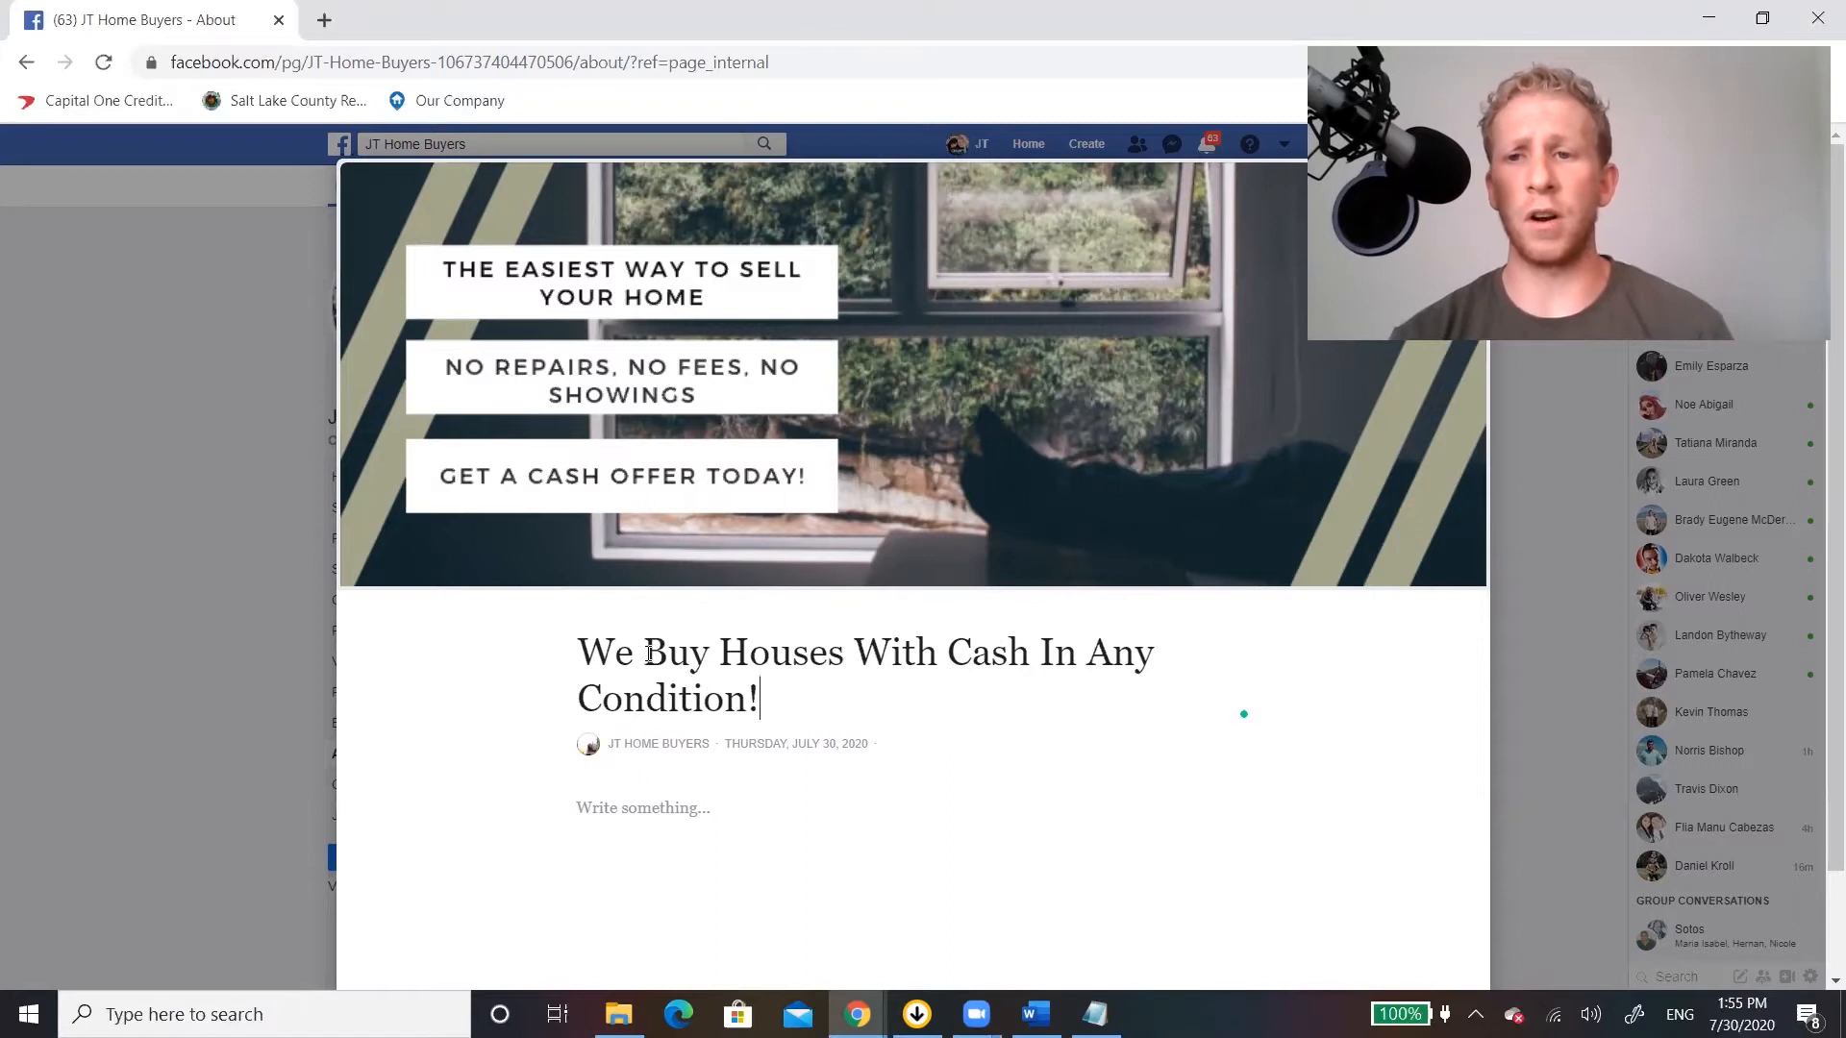
Write the story's opening paragraph: "We buy houses all across UT with cash! No matter the condition or situation we can provide a custom solution for you!".
{"action": "left_click", "coordinate": [669, 797]}
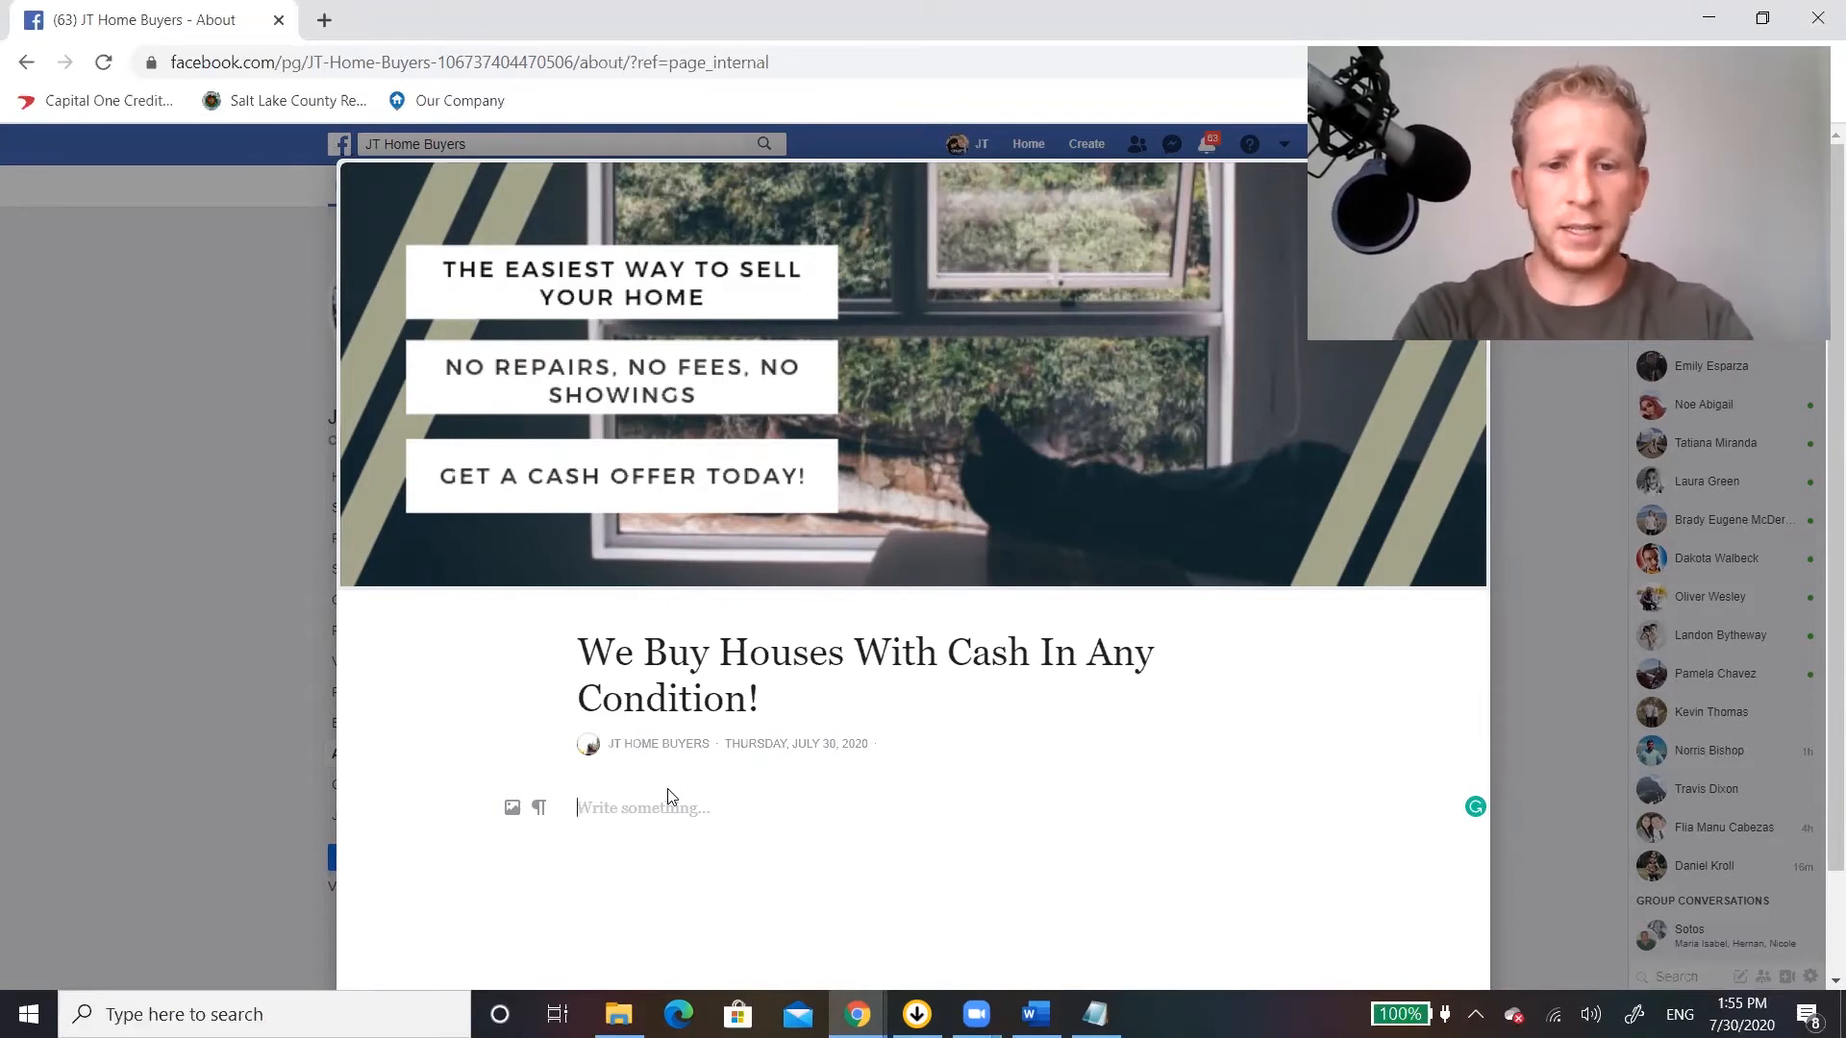
{"action": "type", "text": "We buy ho"}
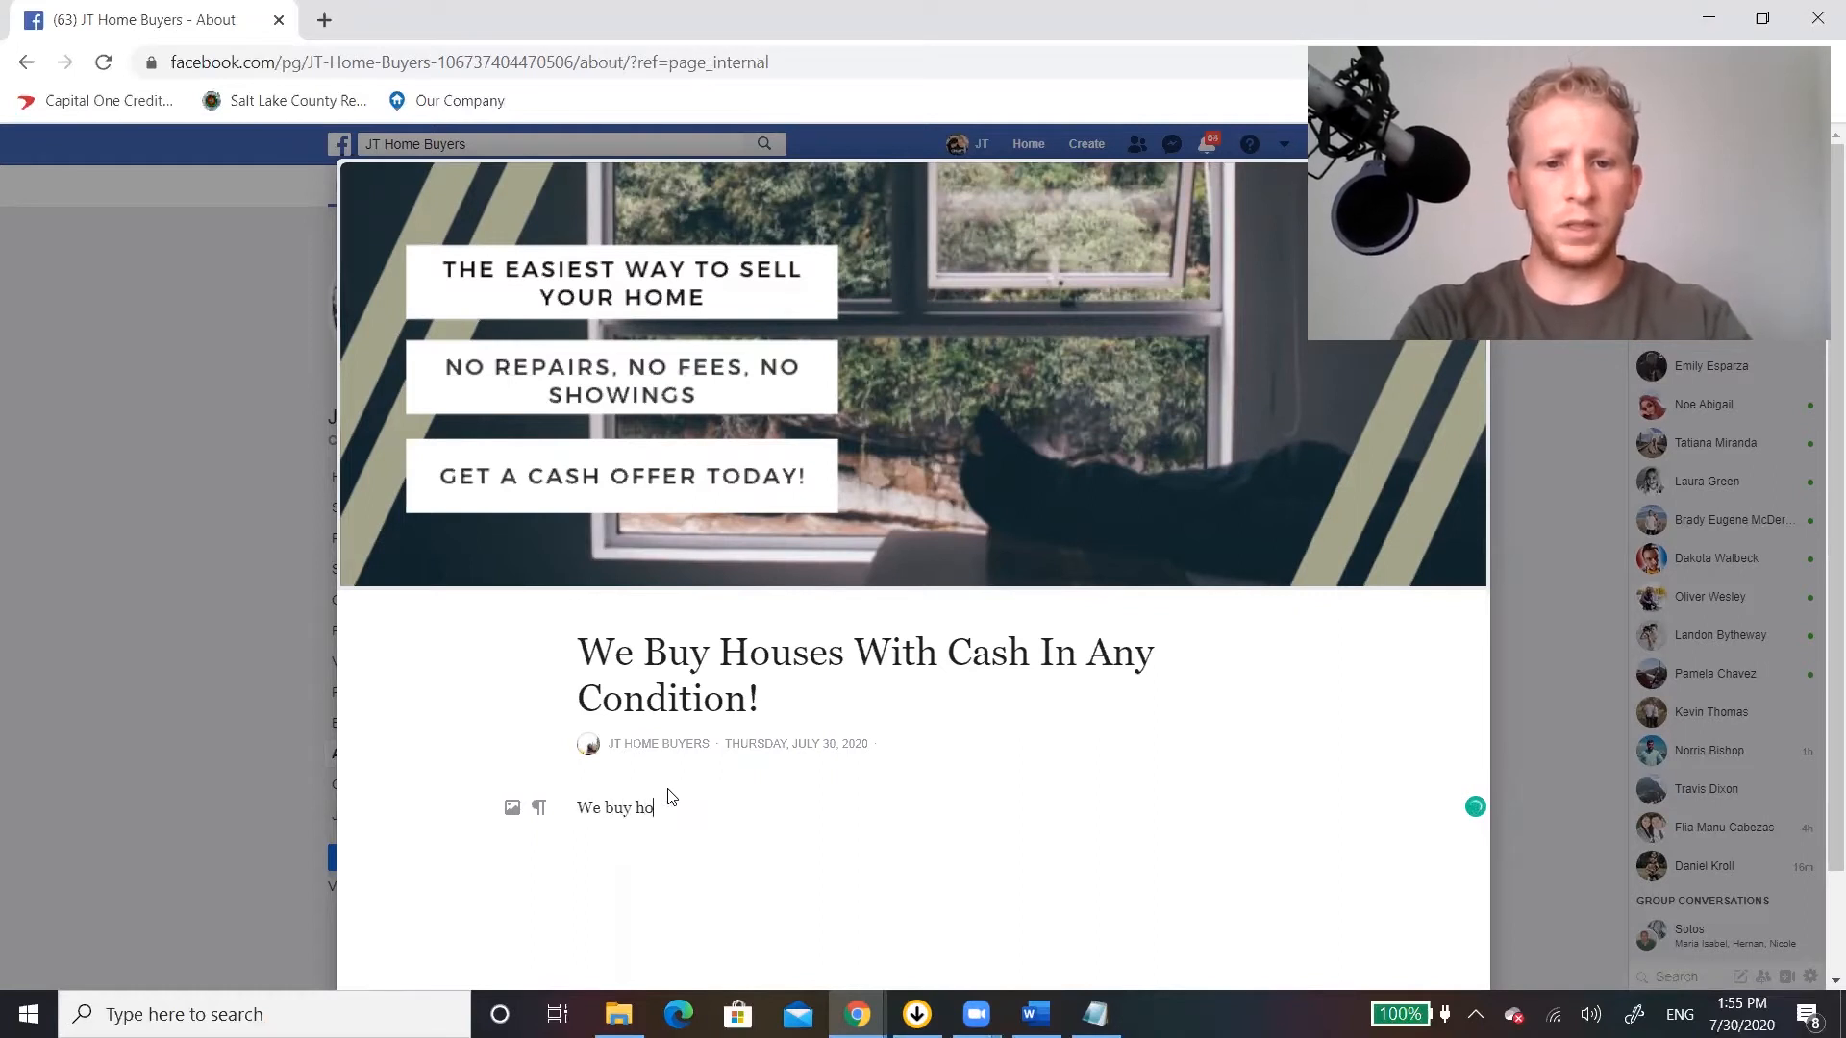
{"action": "type", "text": "uses all across ut"}
{"action": "key", "text": "BackSpace"}
{"action": "key", "text": "BackSpace"}
{"action": "type", "text": "UT"}
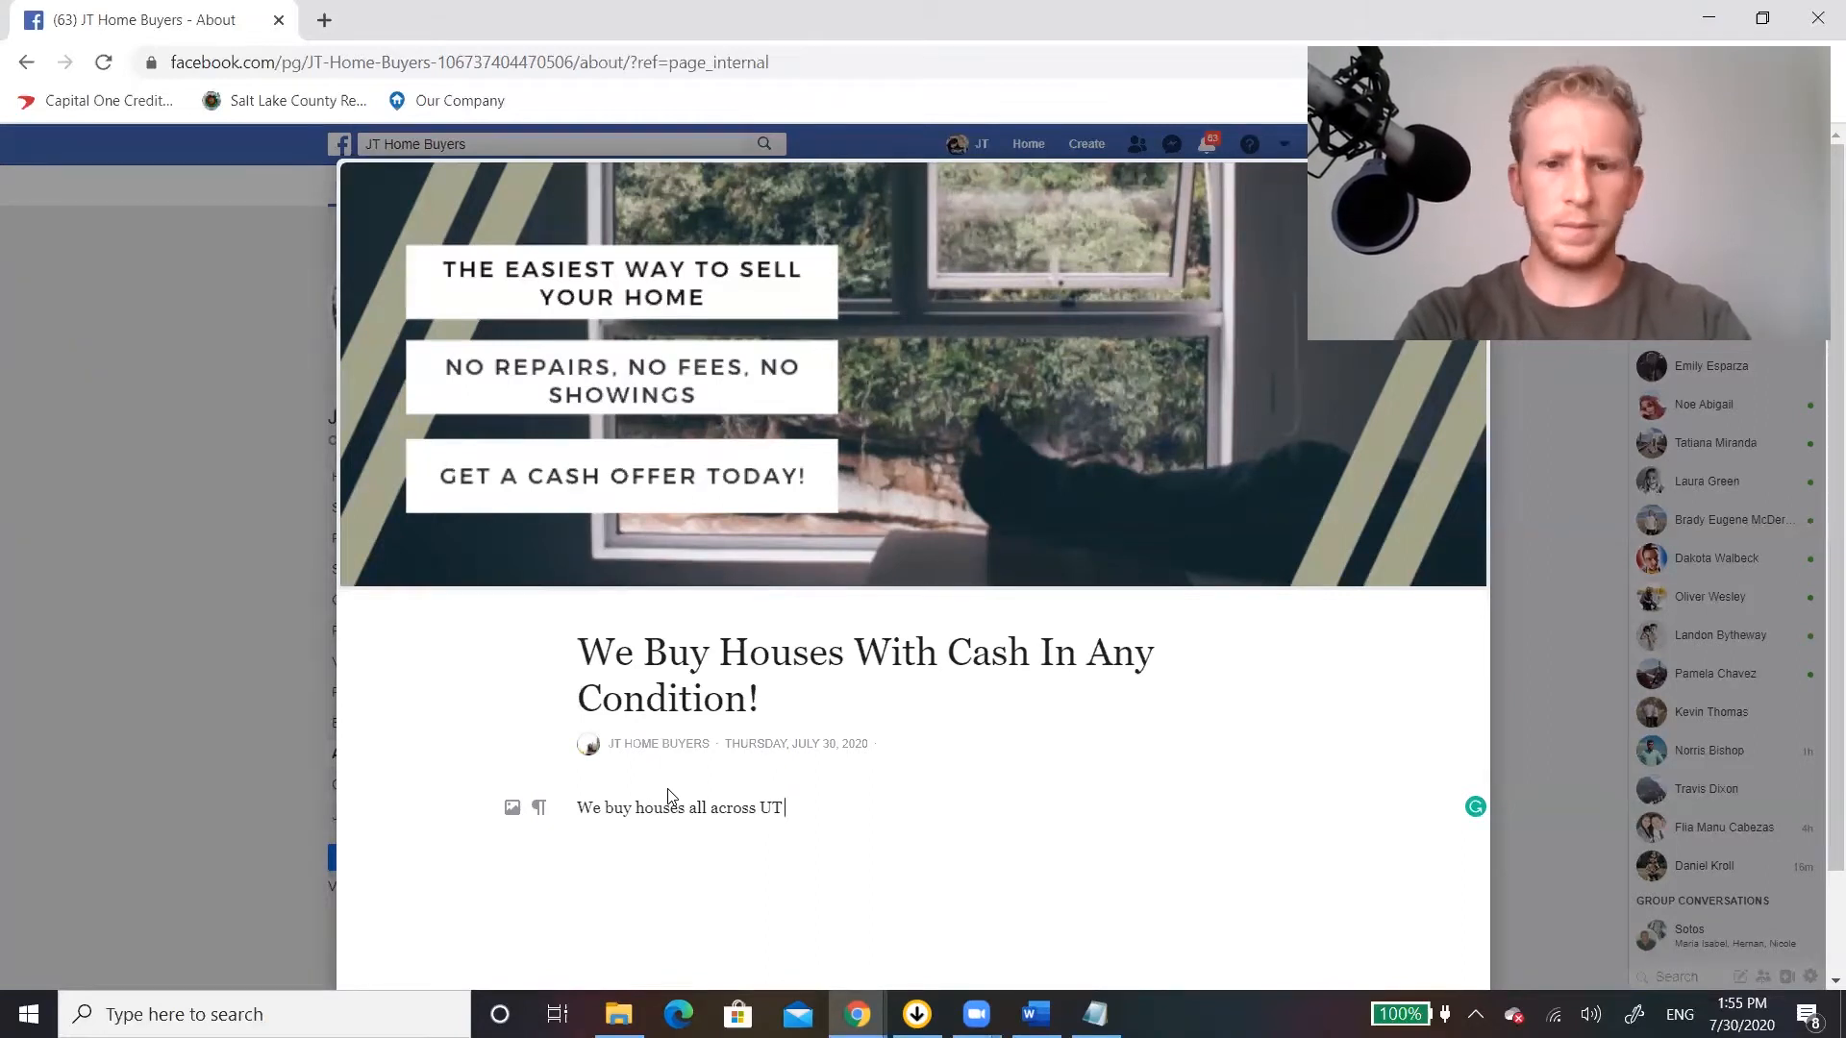
{"action": "type", "text": " with cash! No matter"}
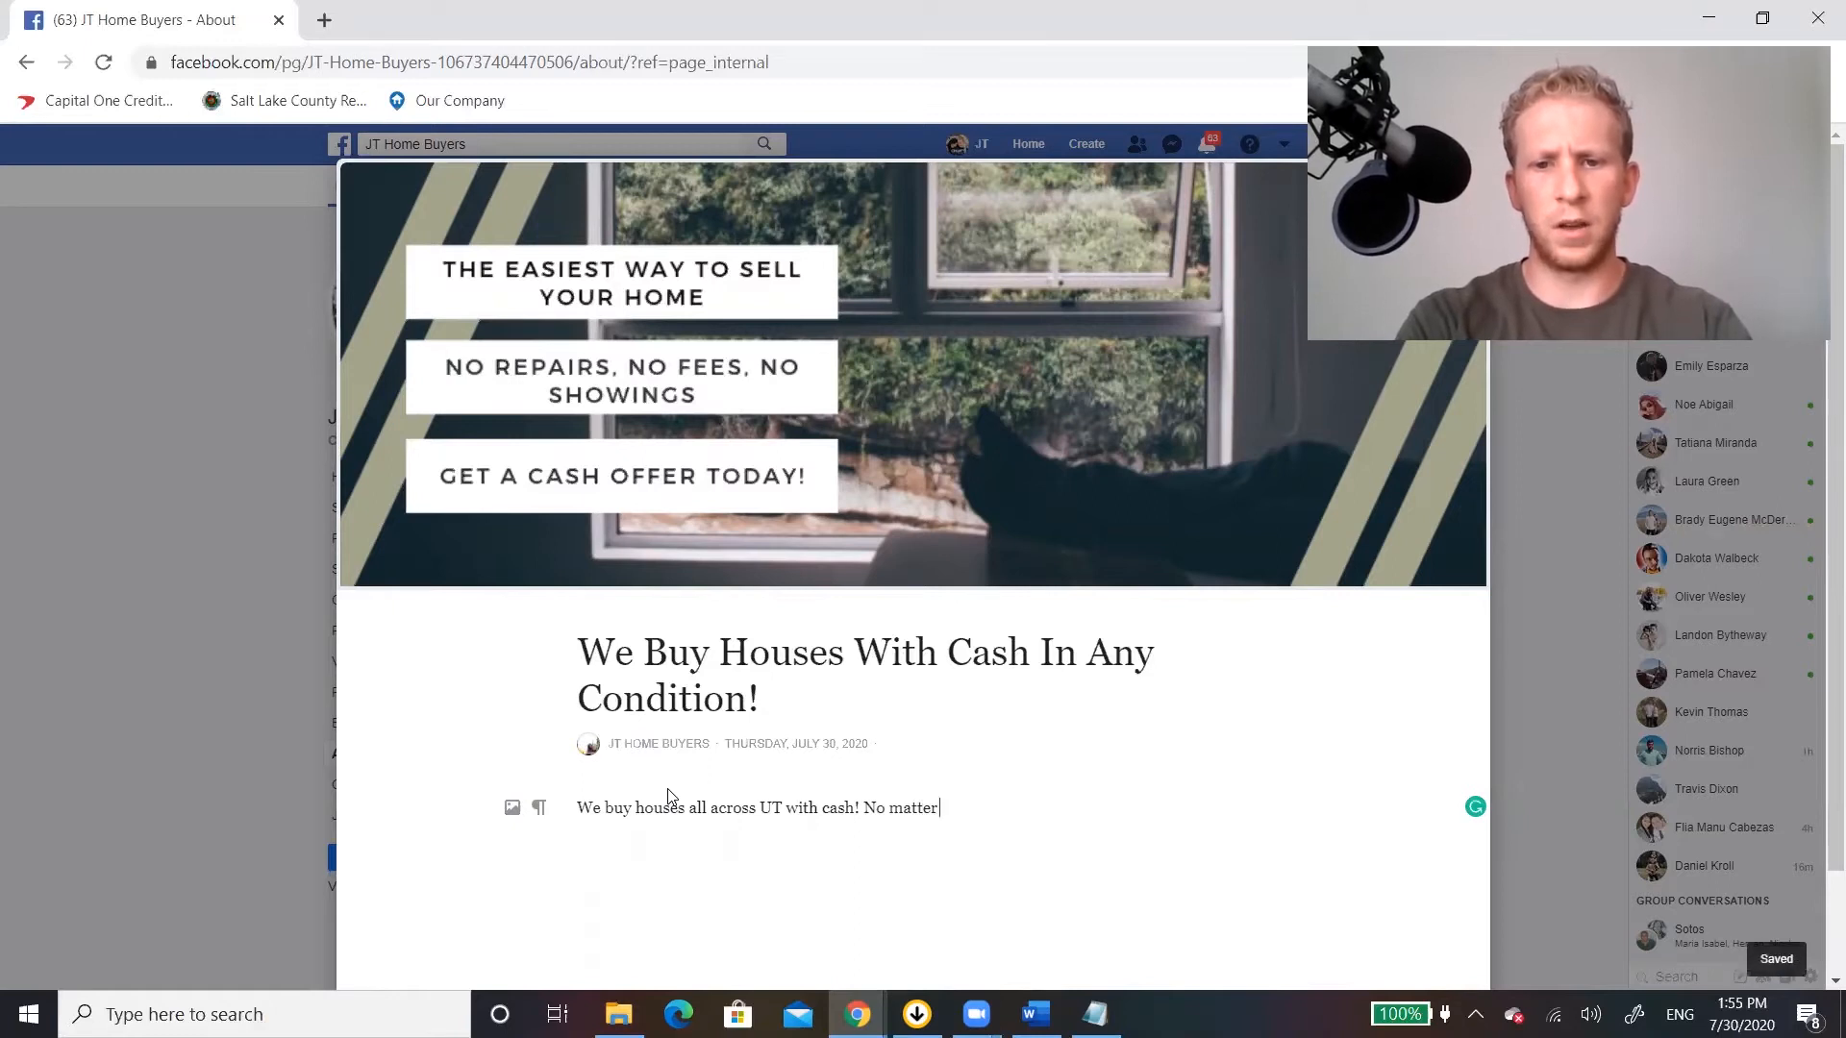
{"action": "type", "text": " the condition or"}
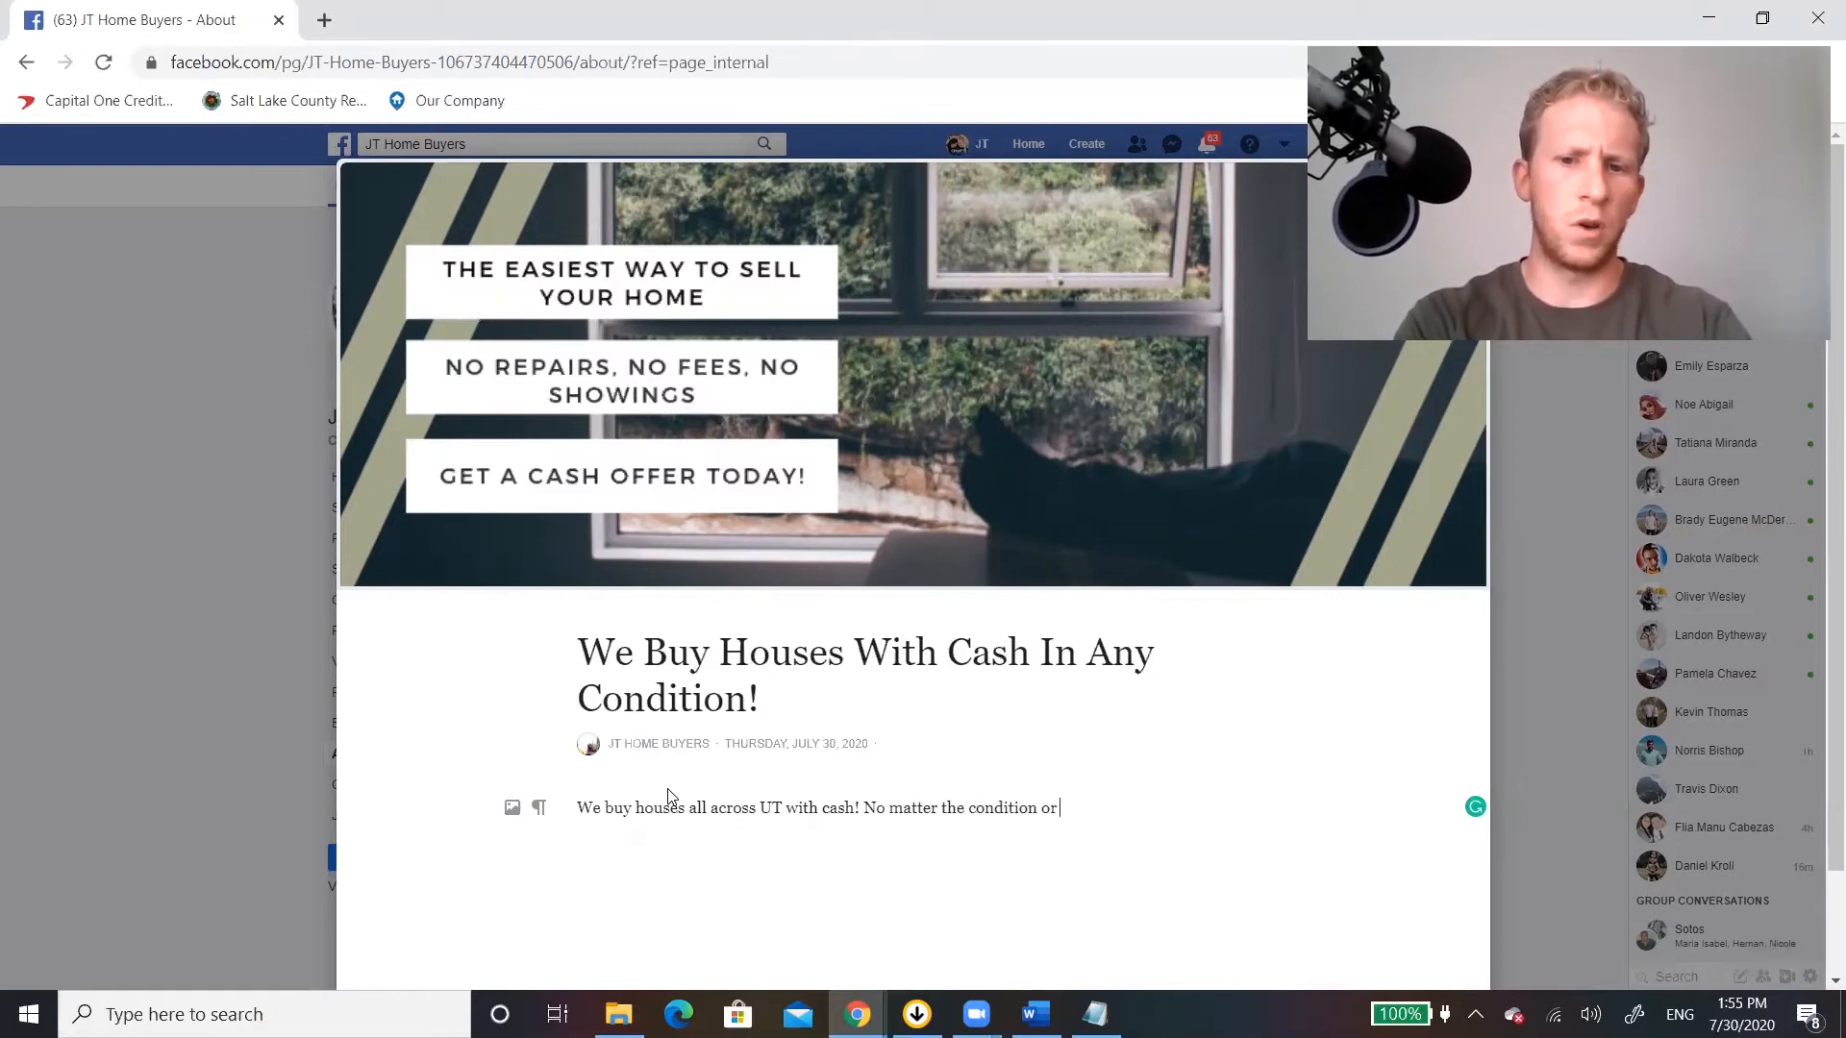
{"action": "type", "text": " situation we can p"}
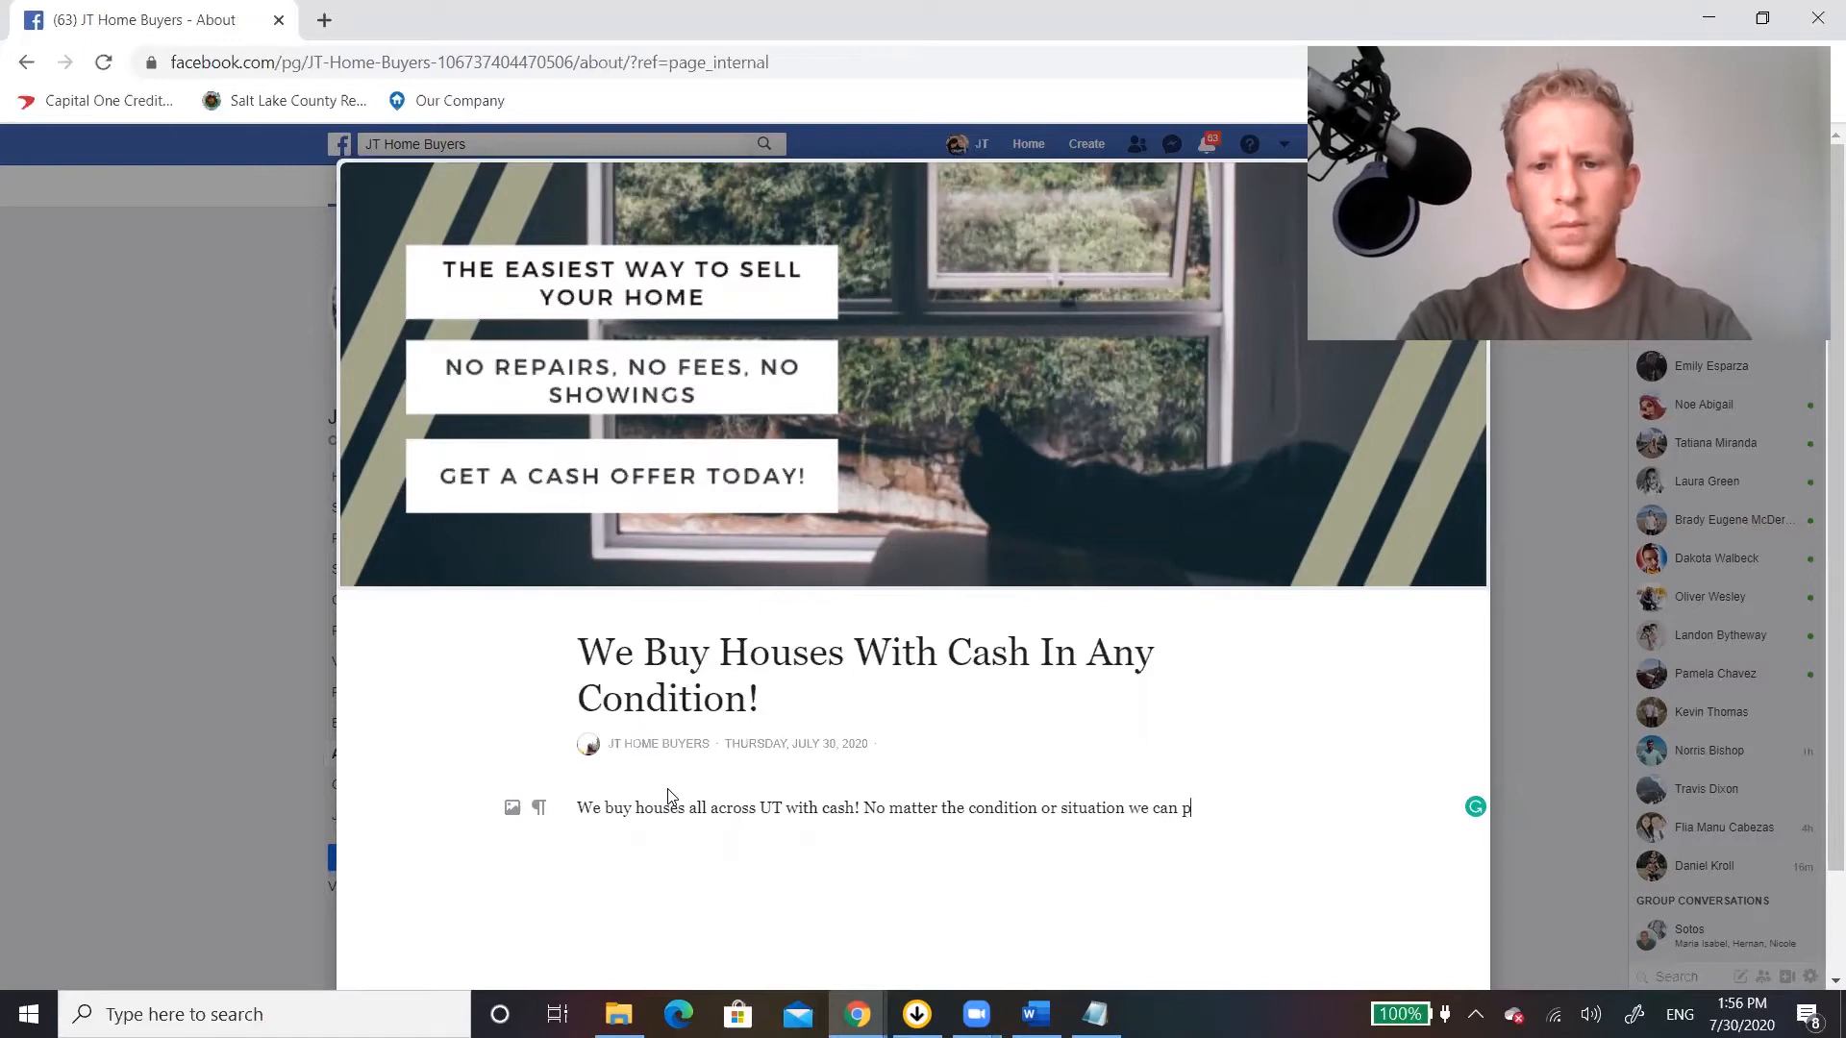
{"action": "type", "text": "rovide a custom"}
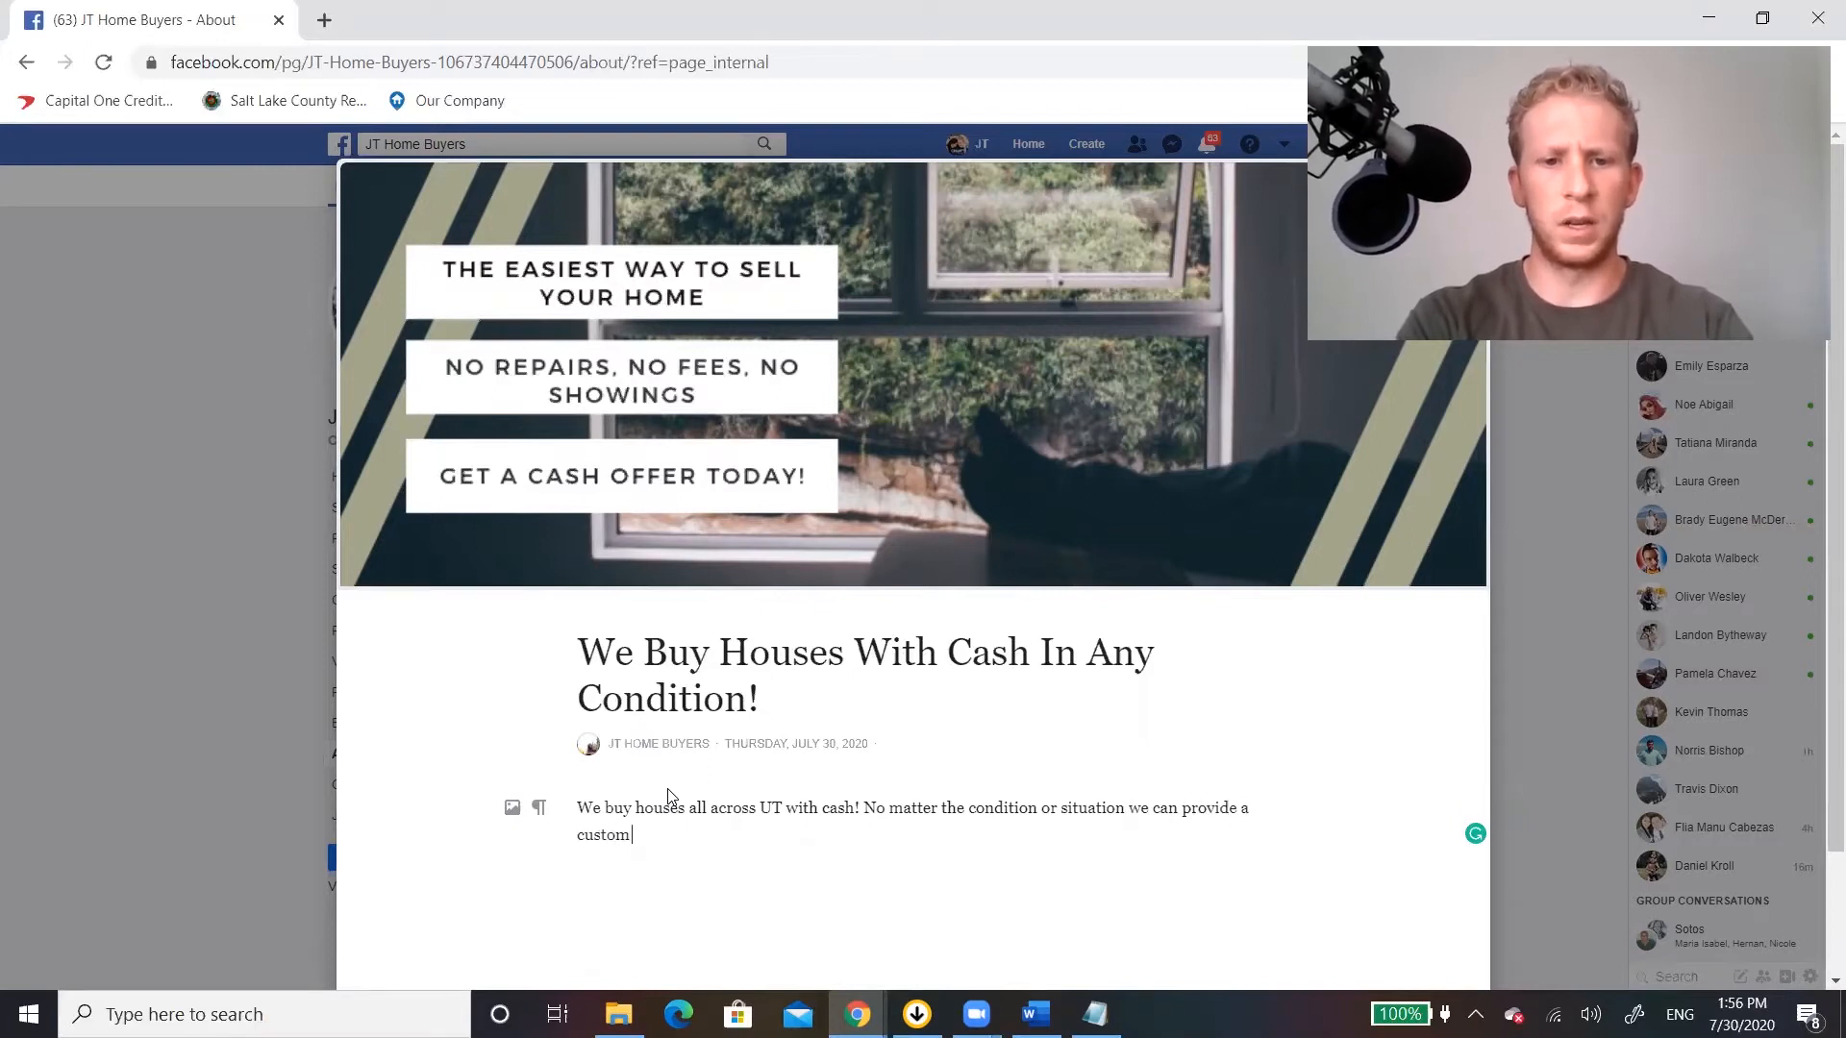
{"action": "type", "text": " solution for you!"}
{"action": "key", "text": "Return"}
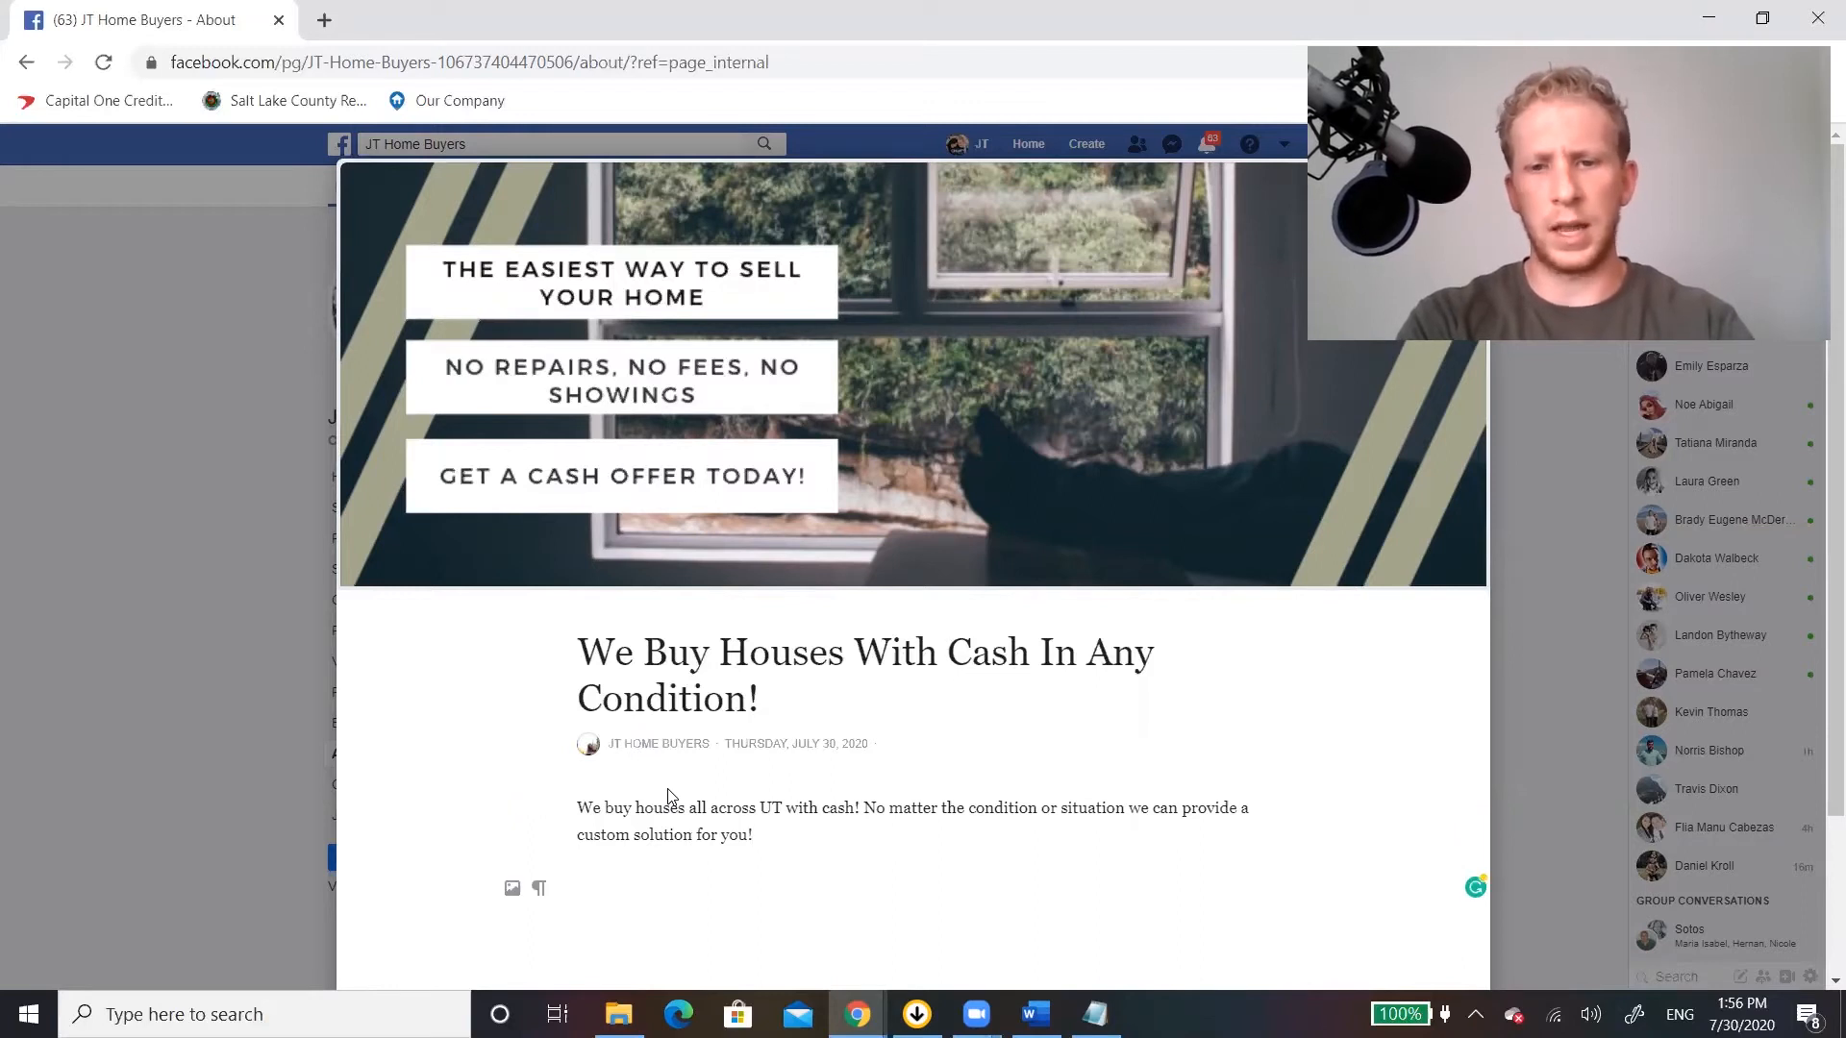
{"action": "type", "text": "Get Your Cash Offer at"}
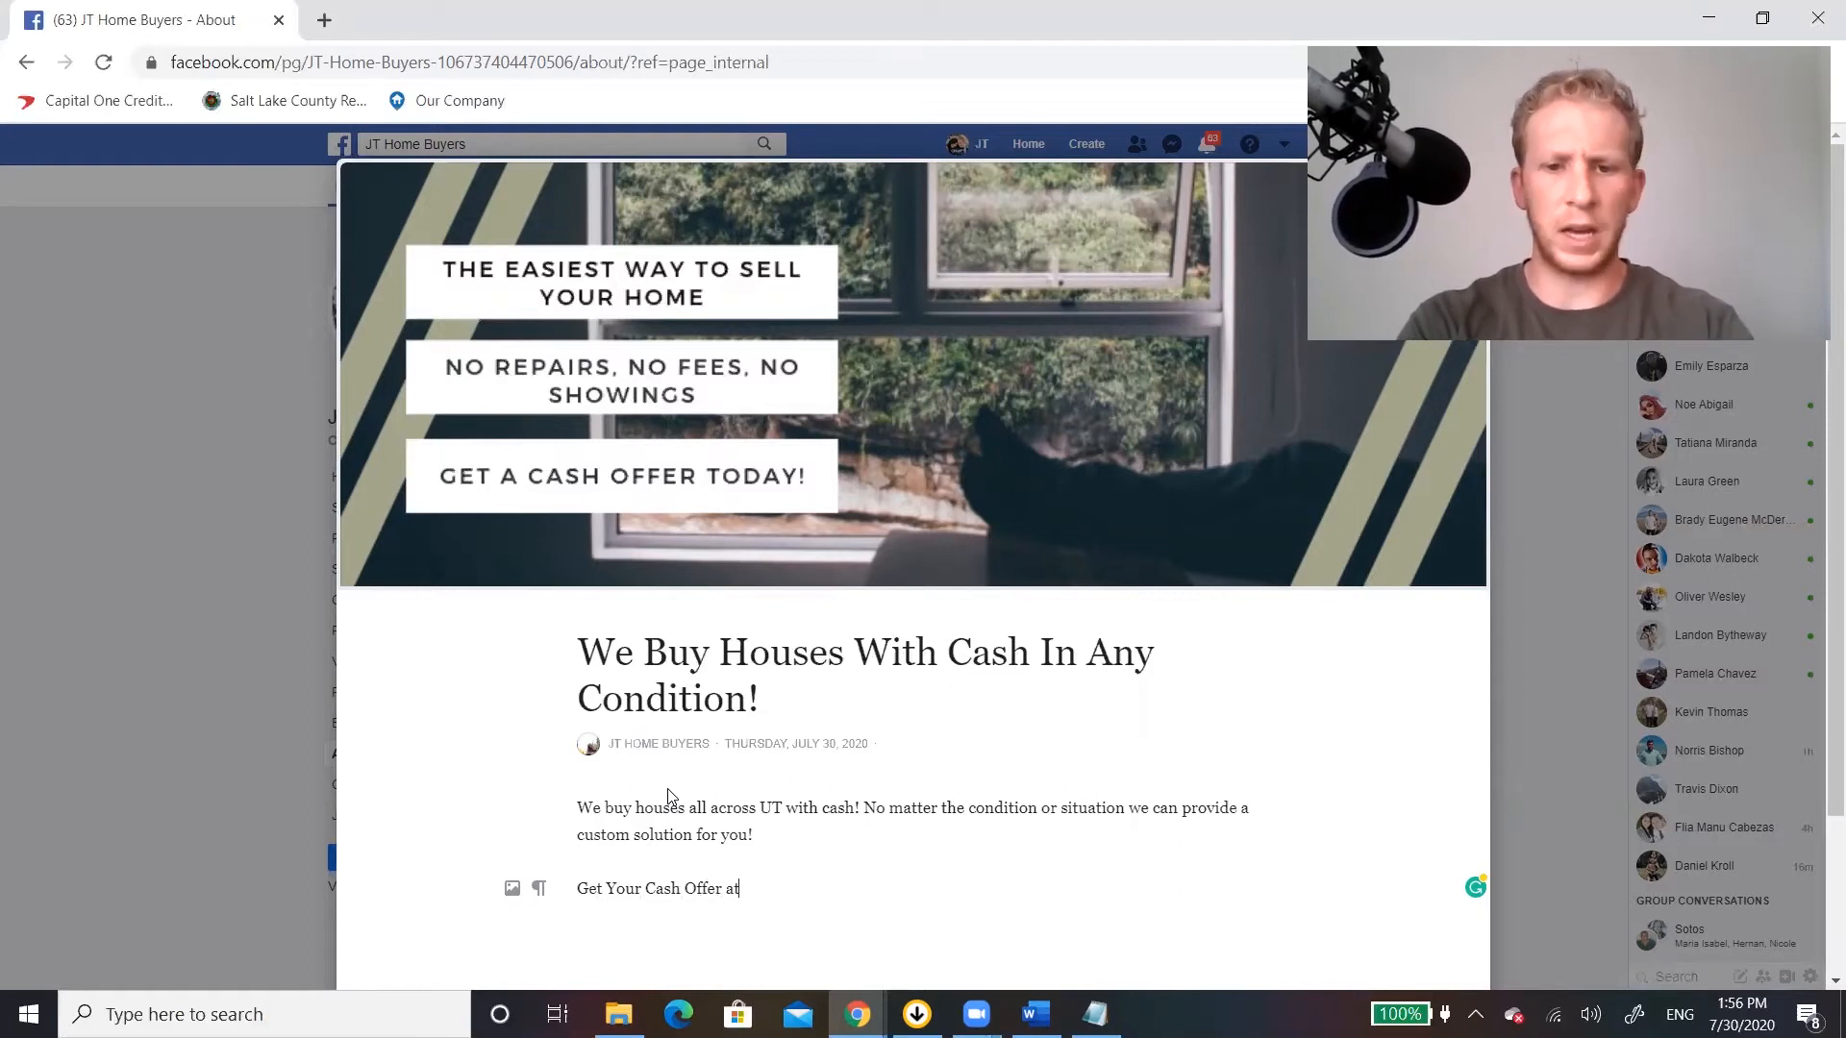
{"action": "type", "text": "www.silverstreetmarketing.com"}
{"action": "key", "text": "Return"}
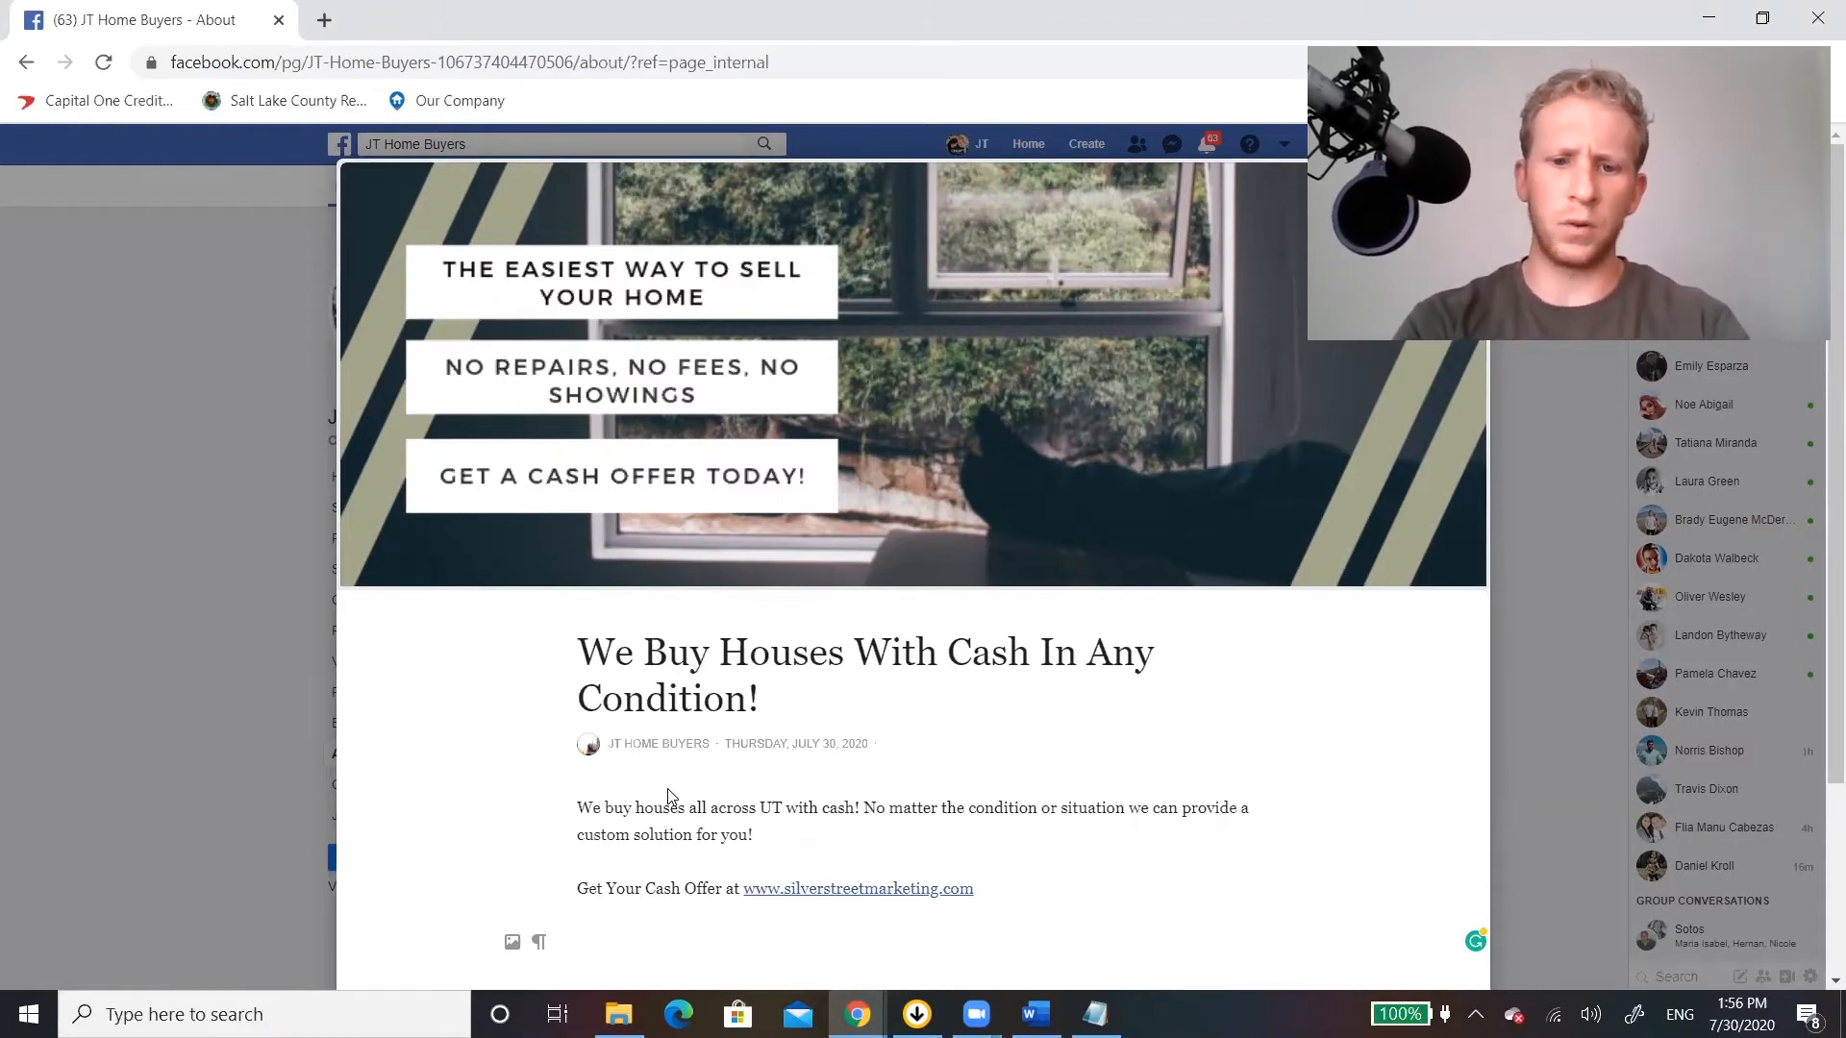
Add a paragraph on when a cash solution fits: selling quickly, behind on payments or taxes, legal trouble including divorce or probate; publish the story.
{"action": "type", "text": "A cash"}
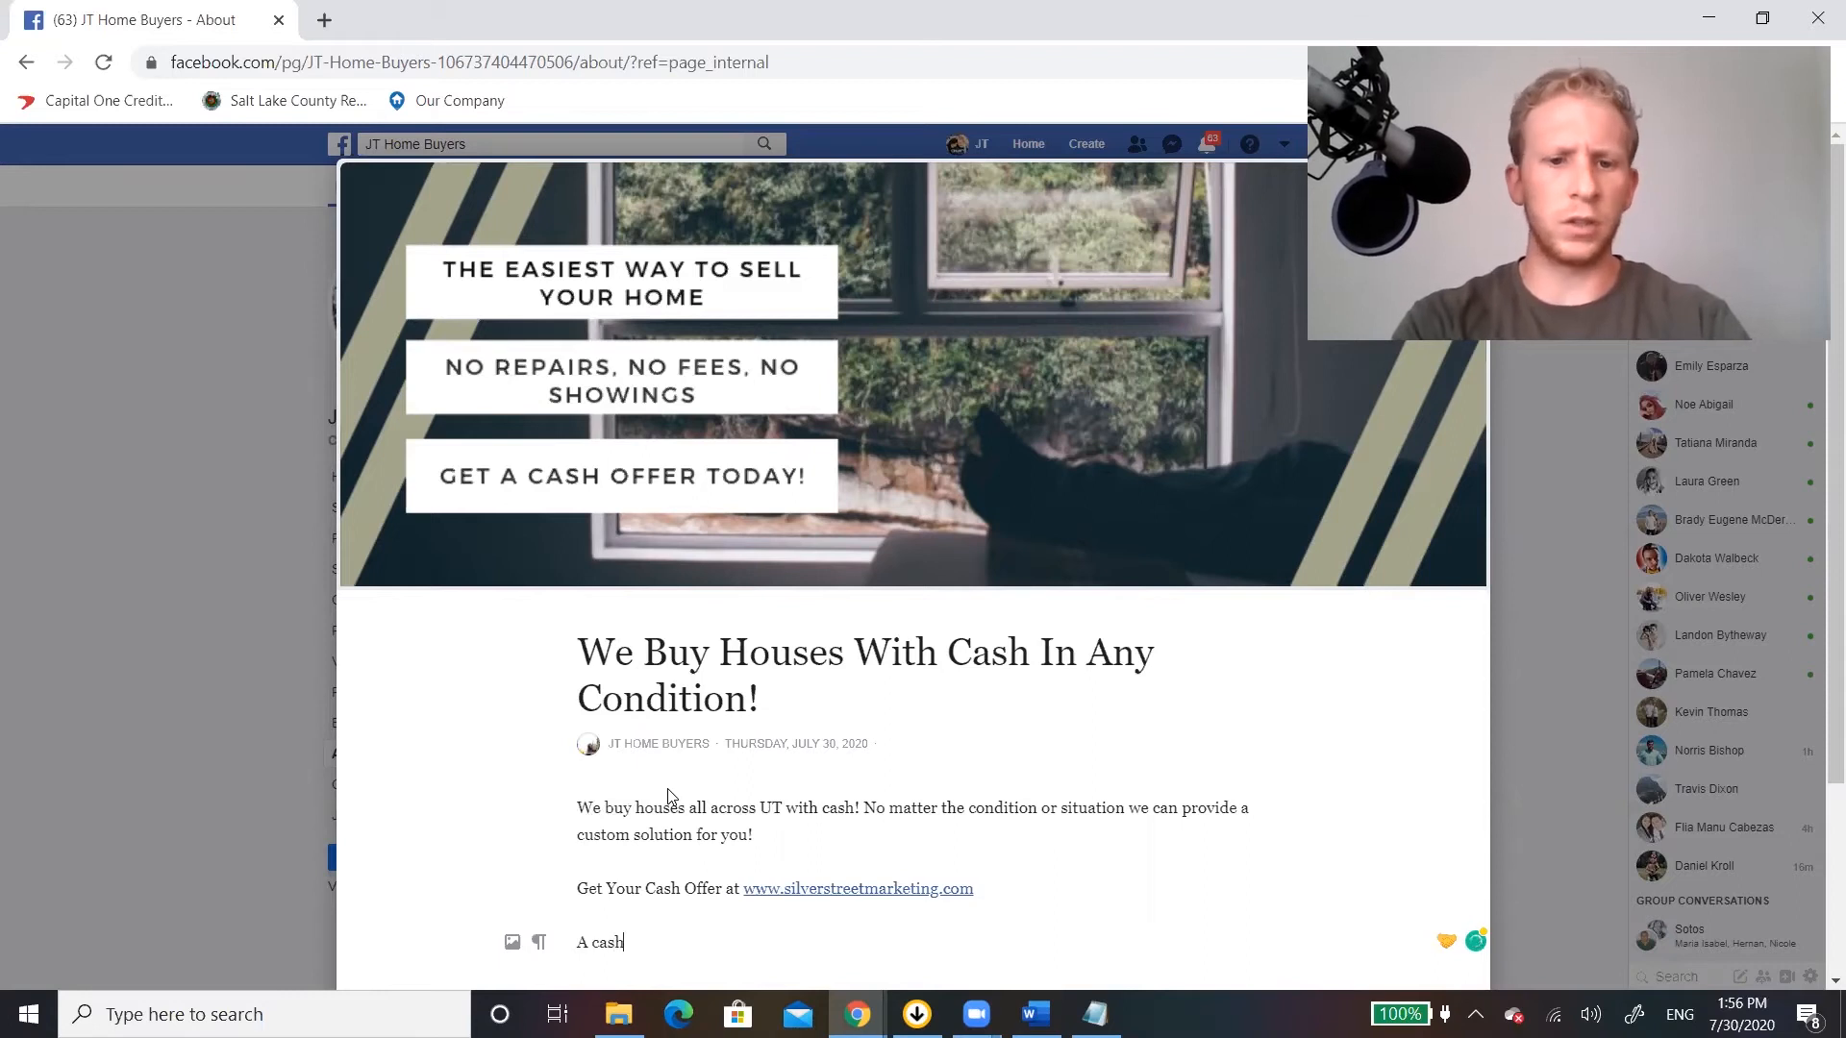
{"action": "type", "text": " solut"}
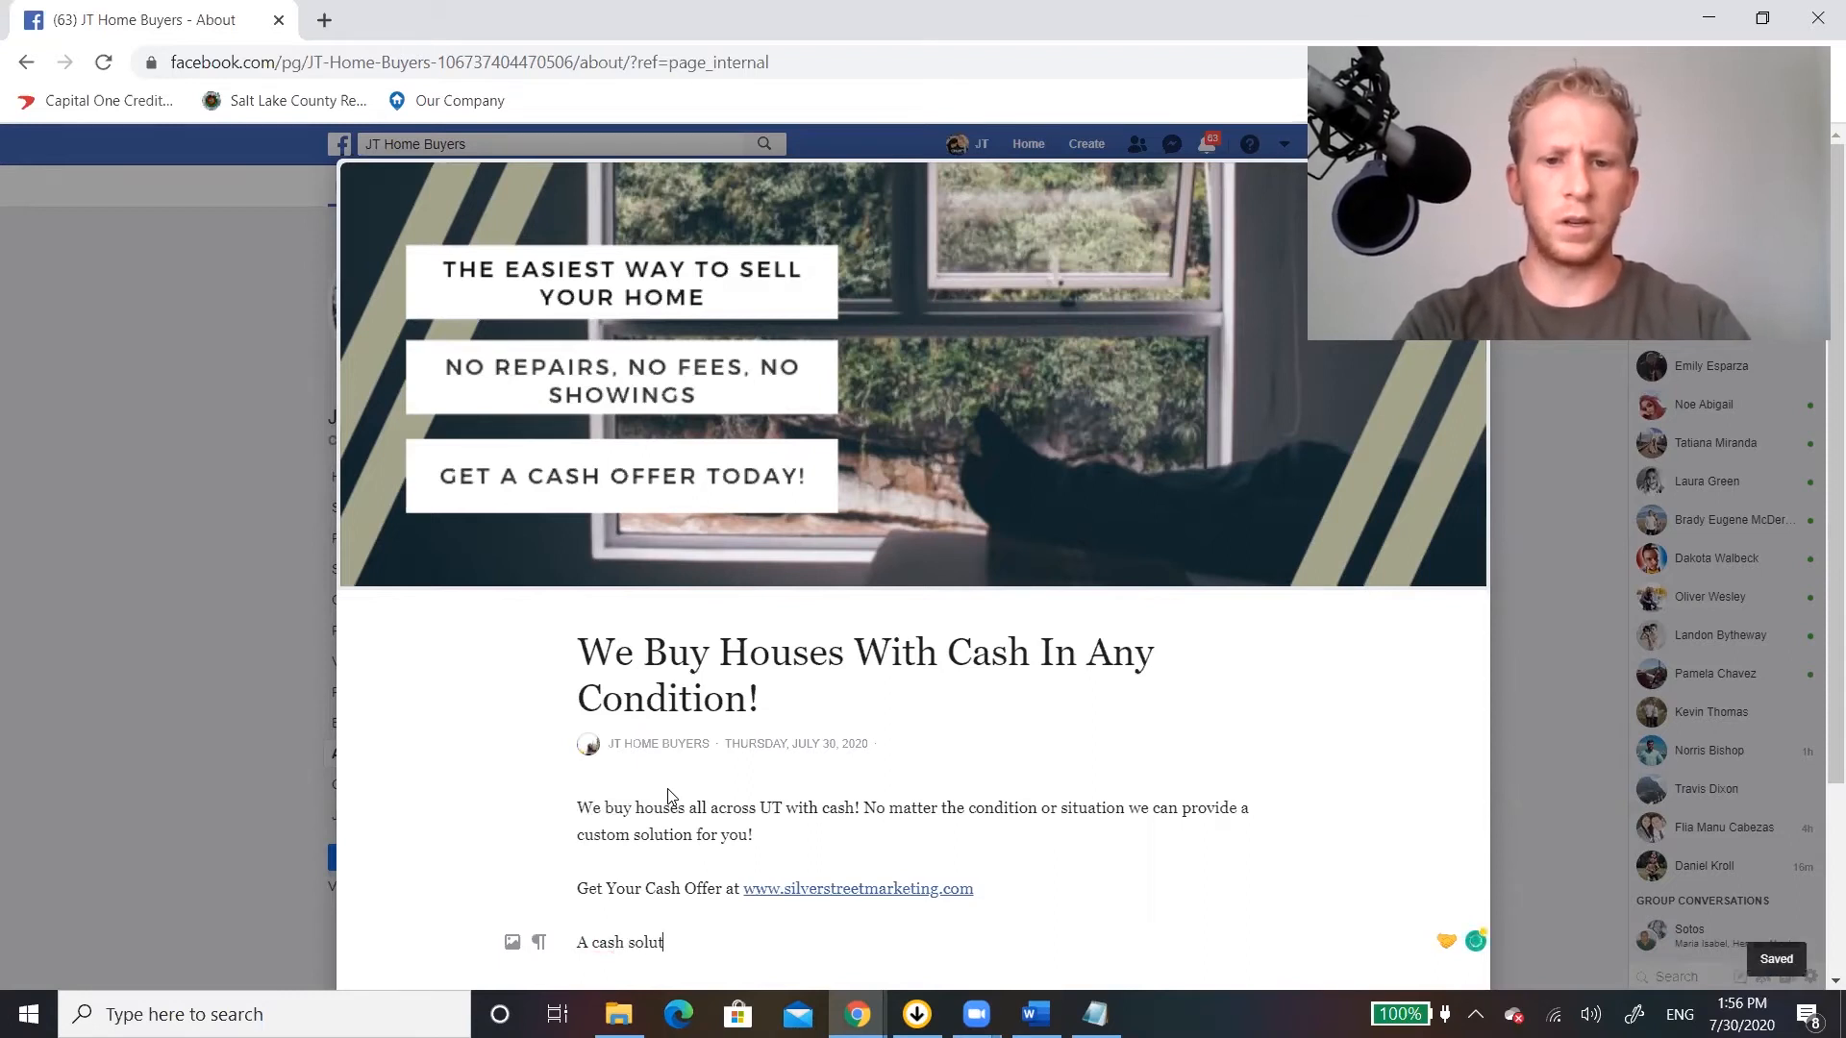
{"action": "type", "text": "ion can be"}
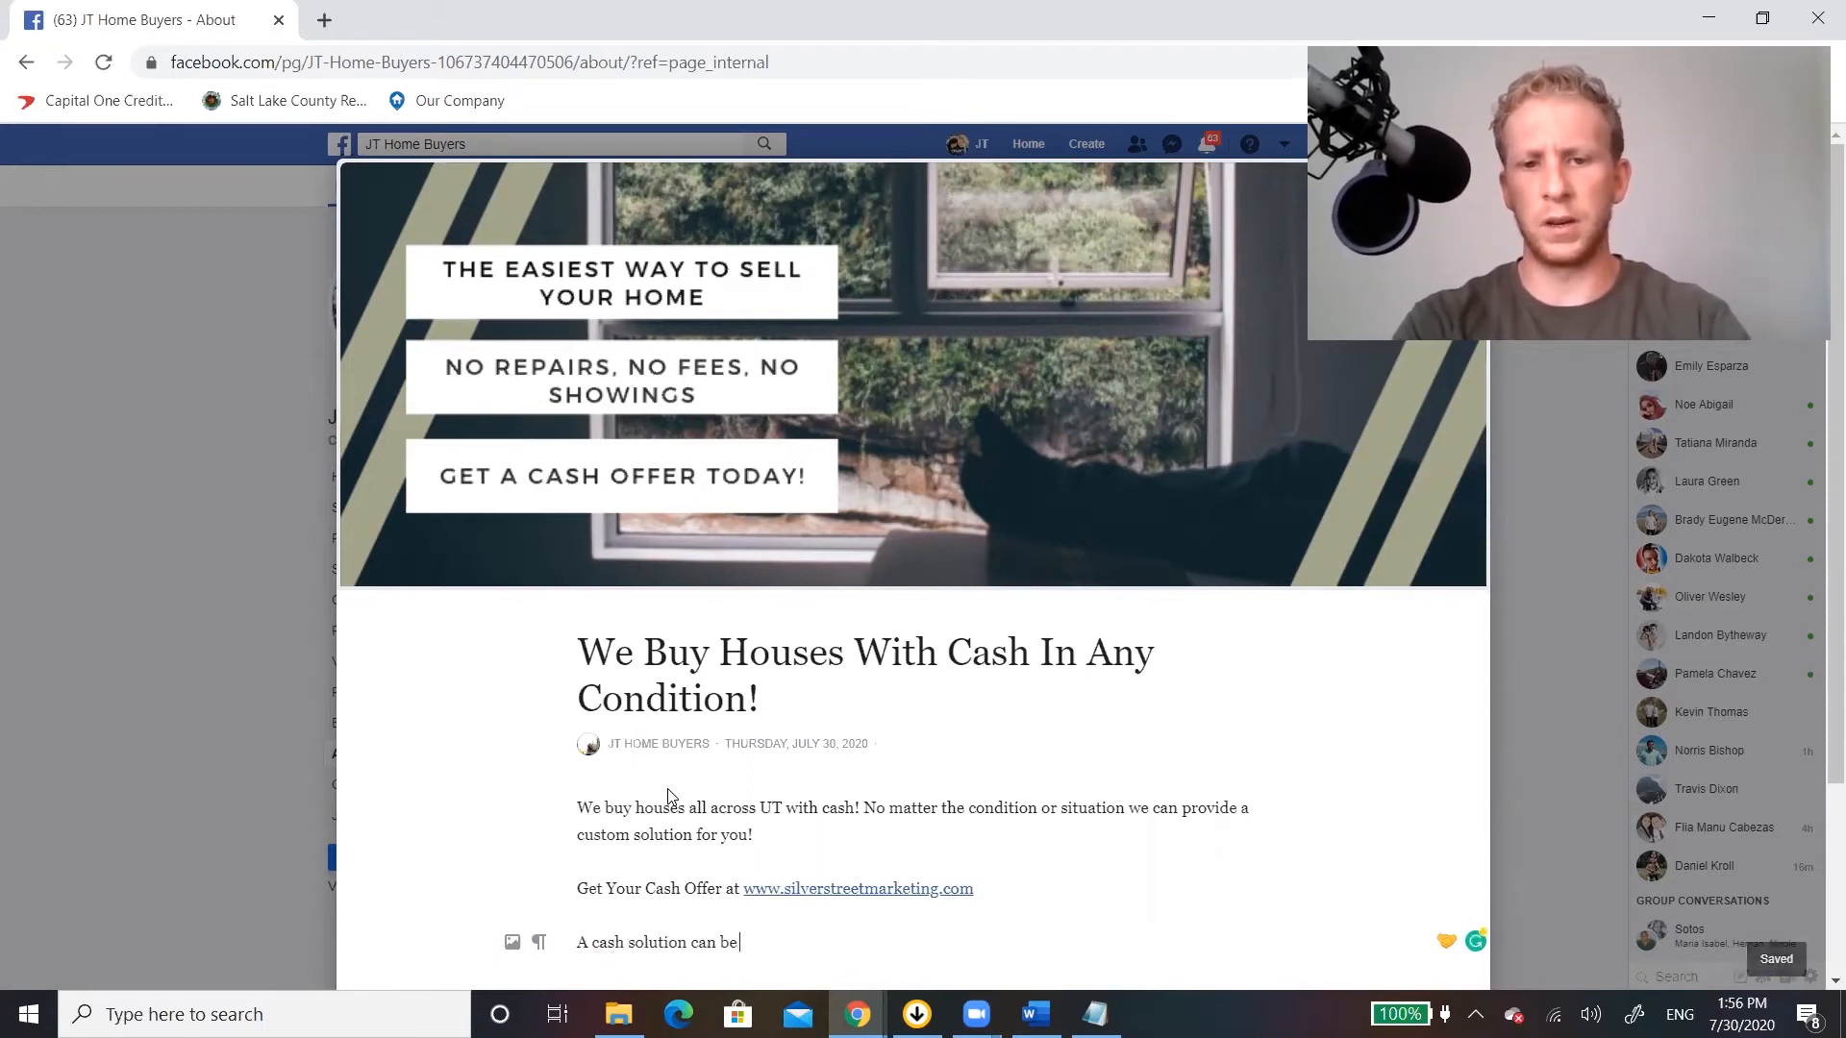
{"action": "type", "text": " a good fit for you if you ne"}
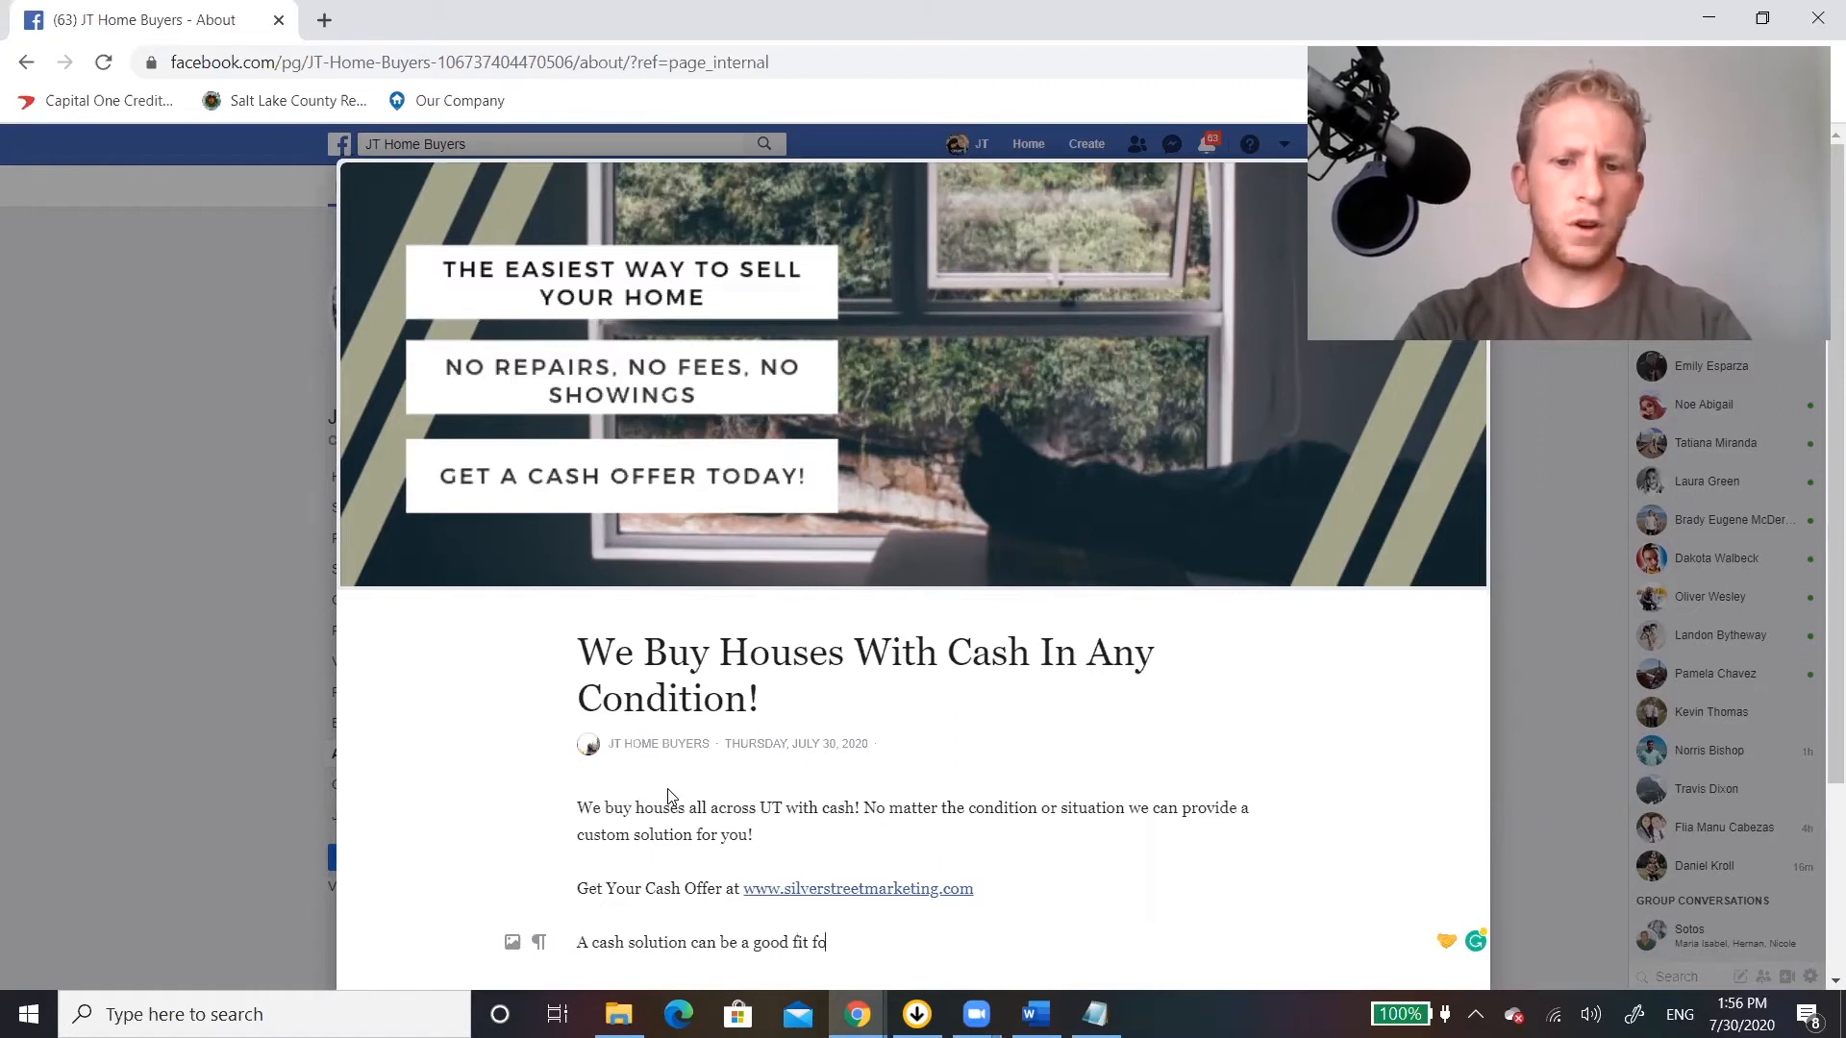
{"action": "type", "text": "ed to sell quickly, are behind on payments or taxes, are in legal trouble including divorce or probate."}
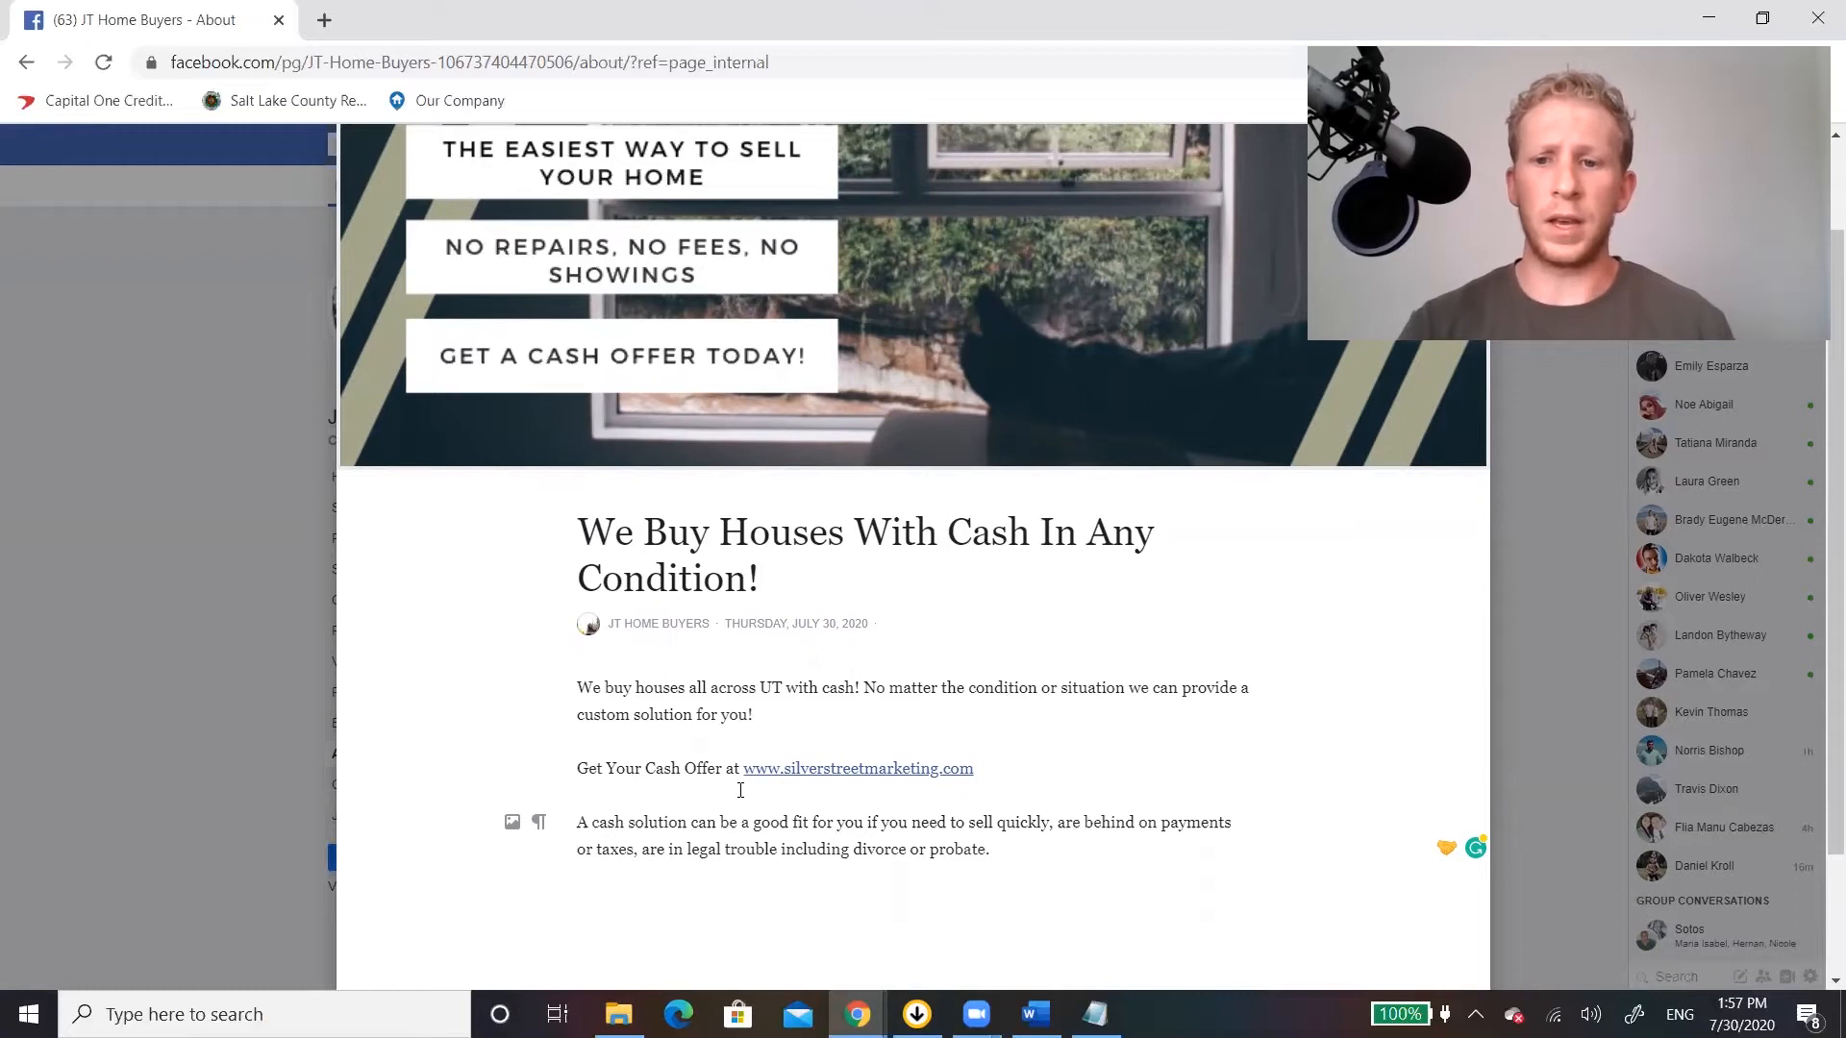
{"action": "scroll", "coordinate": [789, 606], "scroll_direction": "down", "scroll_amount": 2}
{"action": "left_click", "coordinate": [1432, 929]}
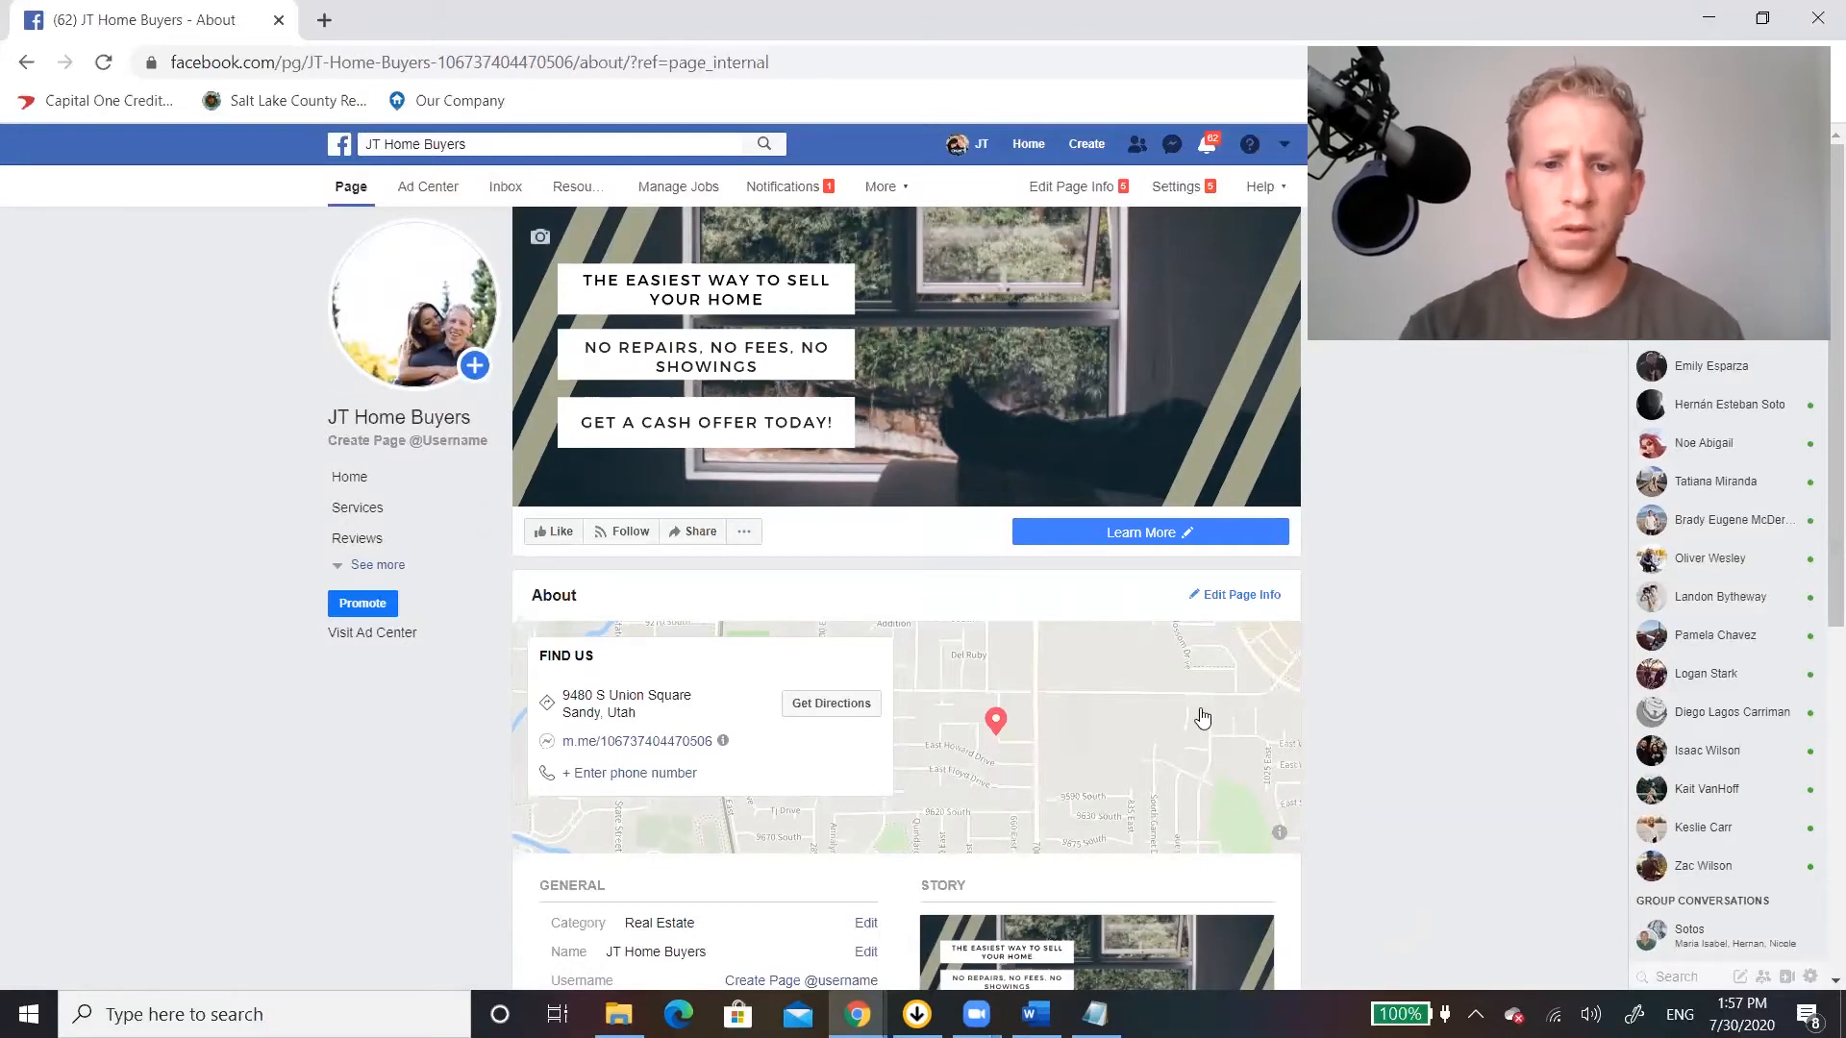
{"action": "scroll", "coordinate": [1200, 717], "scroll_direction": "down", "scroll_amount": 3}
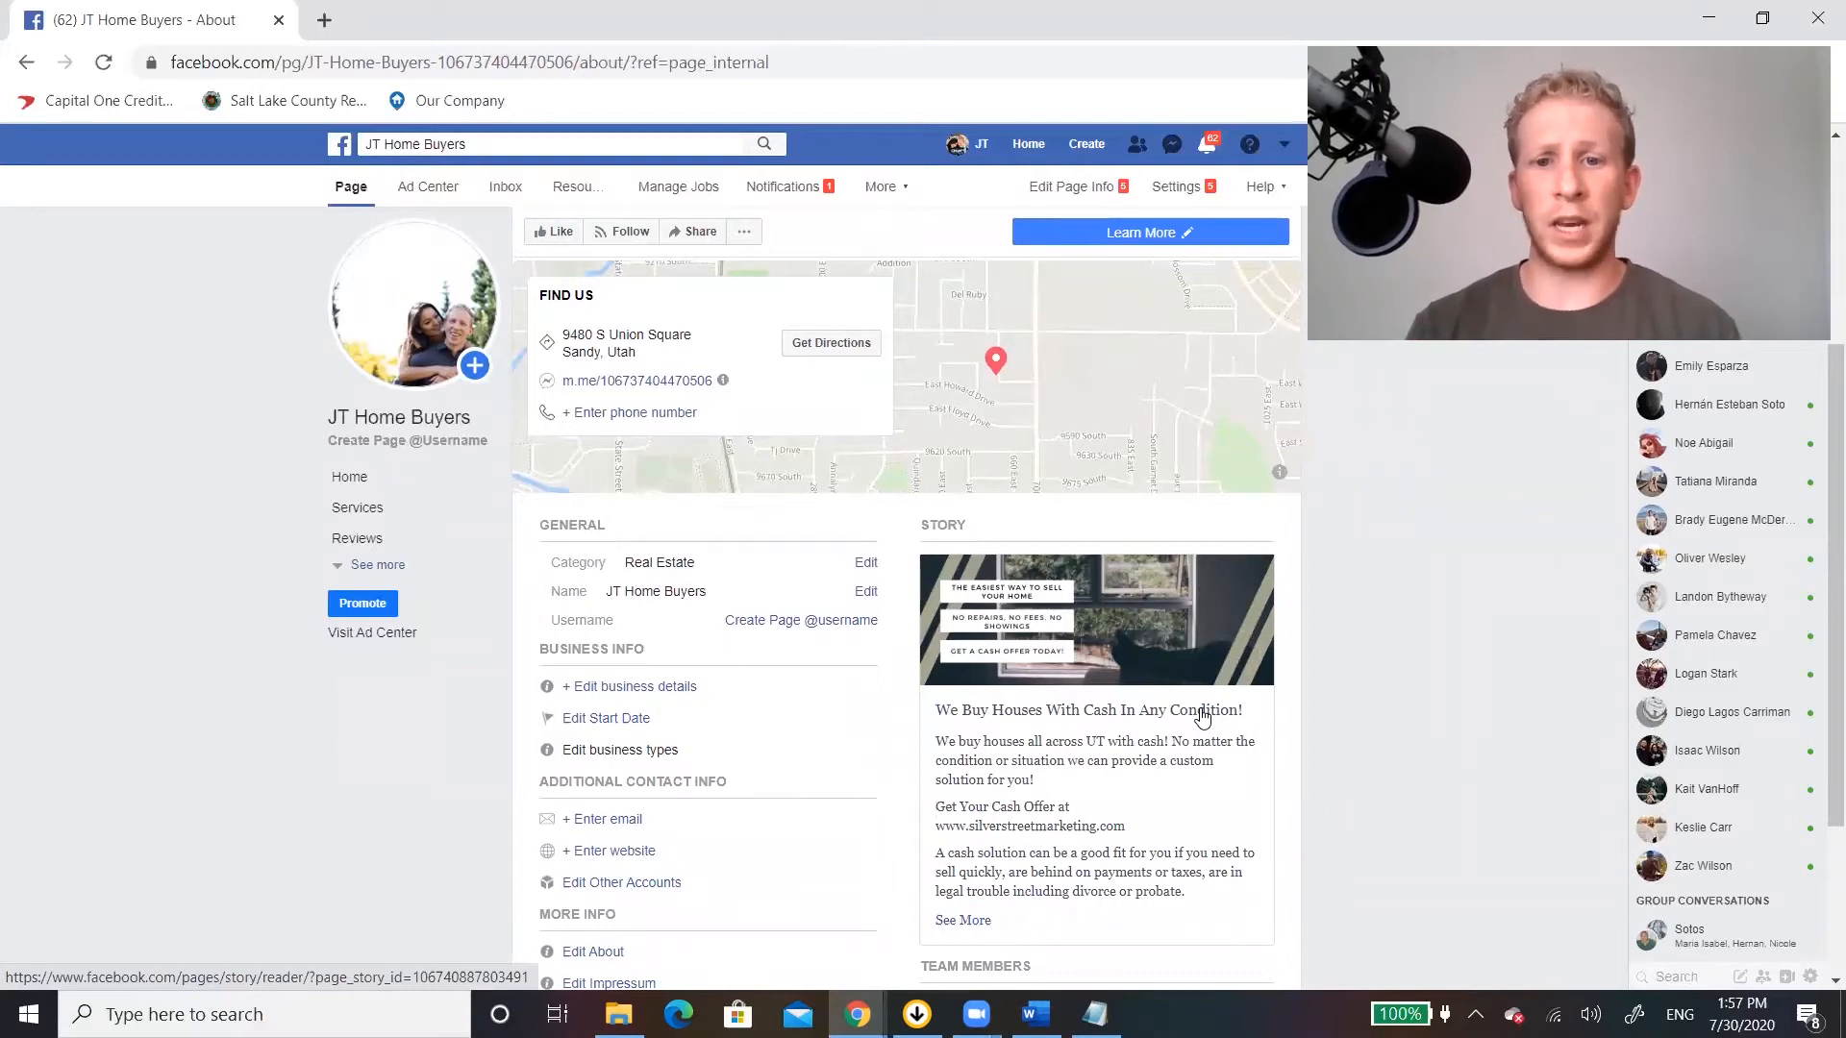
{"action": "scroll", "coordinate": [1187, 728], "scroll_direction": "down", "scroll_amount": 1}
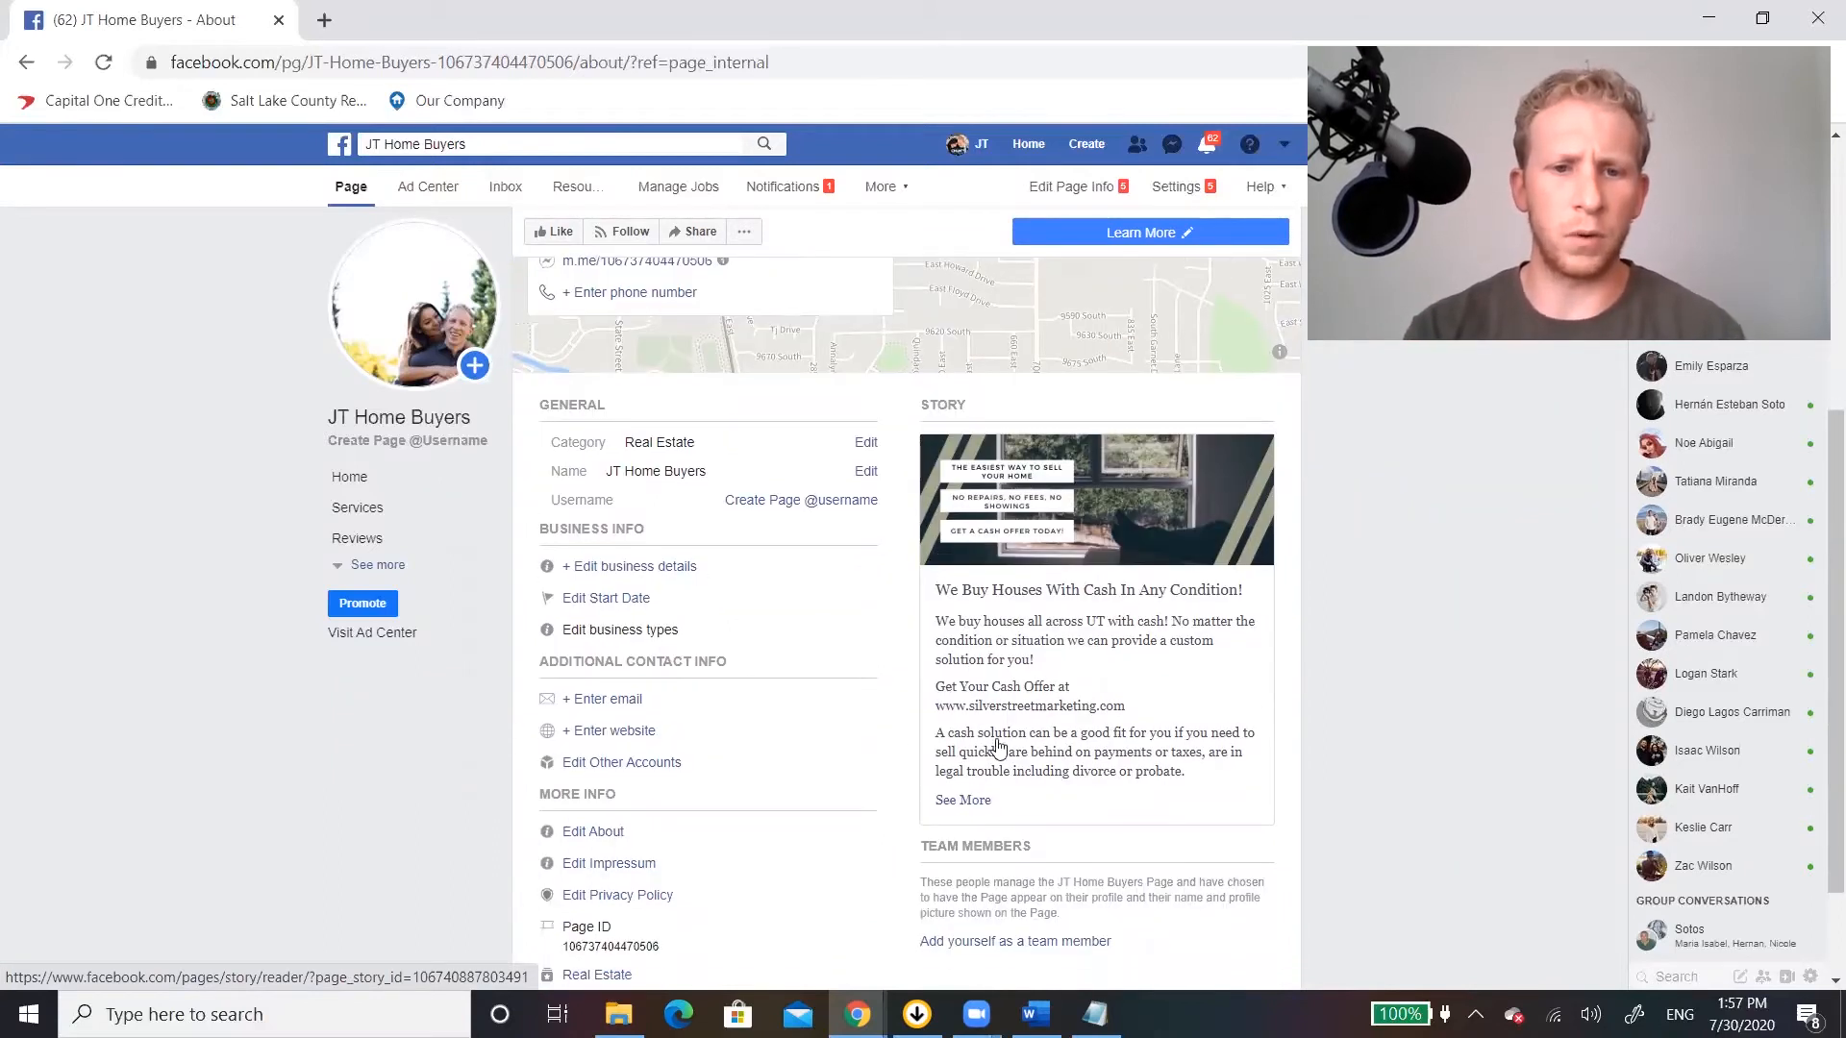
{"action": "scroll", "coordinate": [654, 688], "scroll_direction": "down", "scroll_amount": 1}
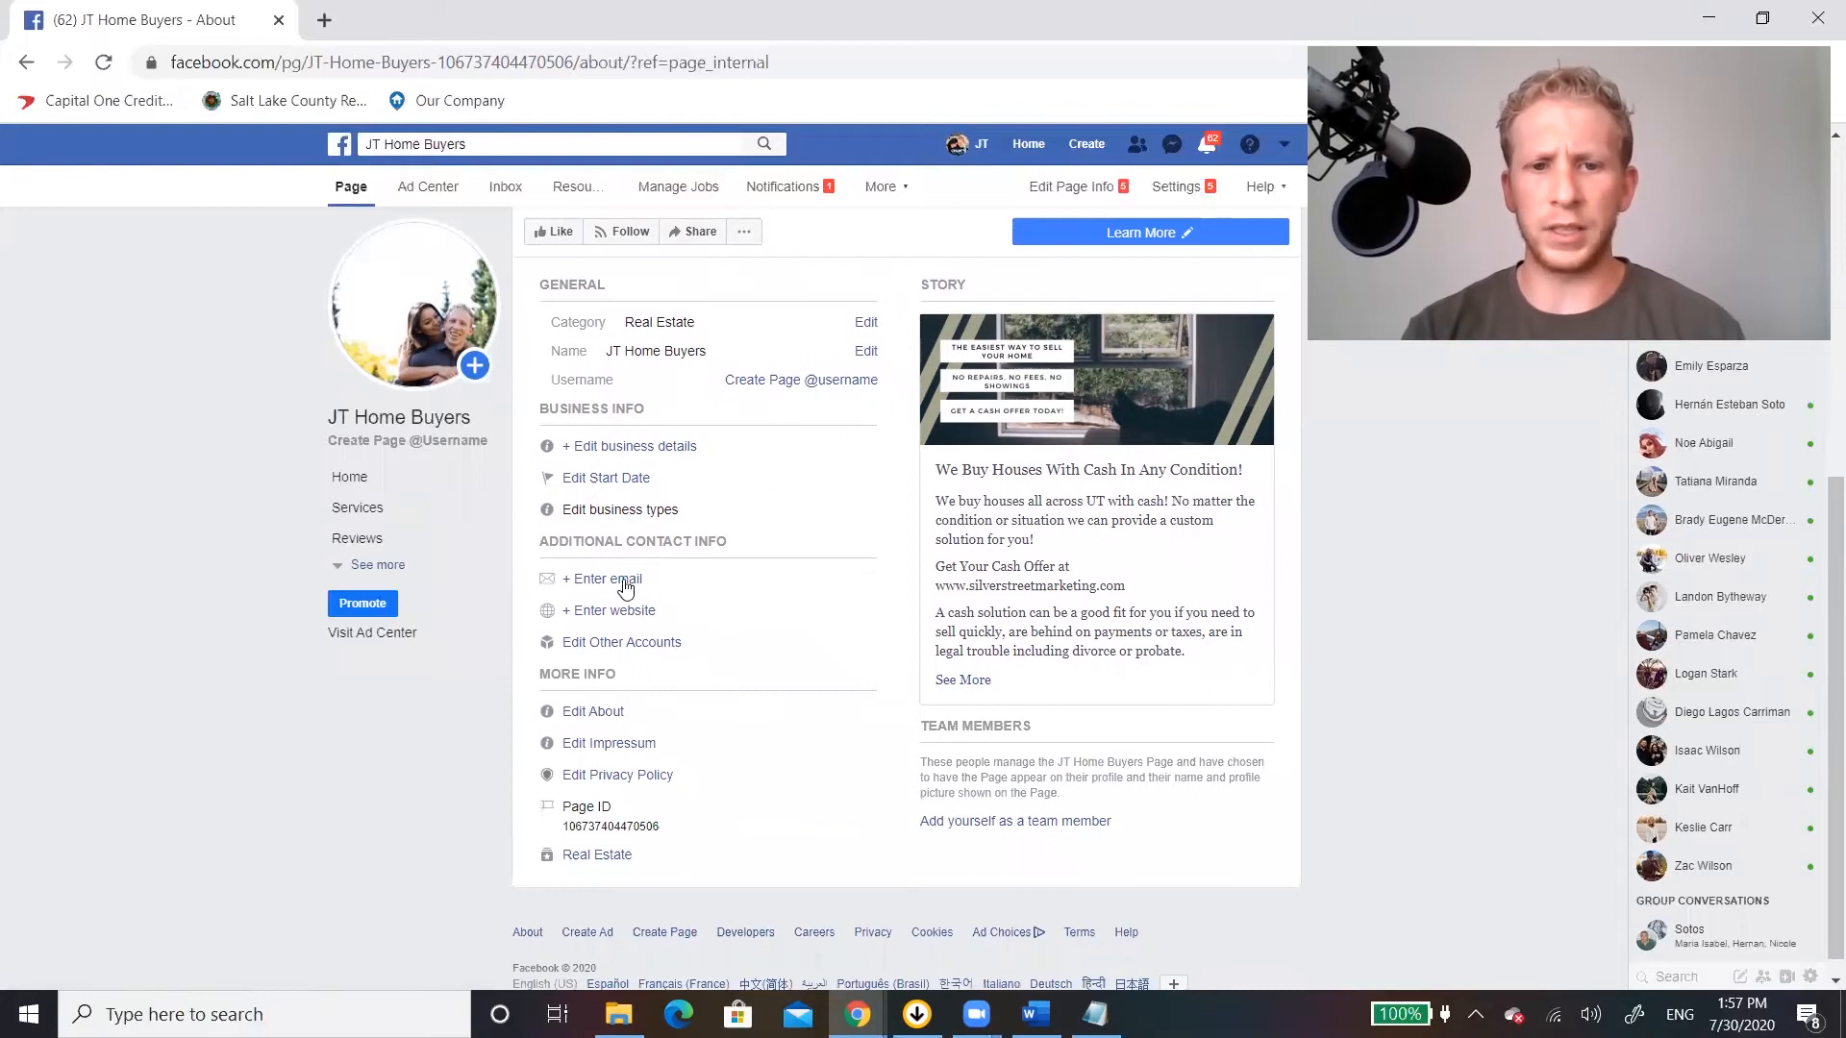
{"action": "left_click", "coordinate": [626, 613]}
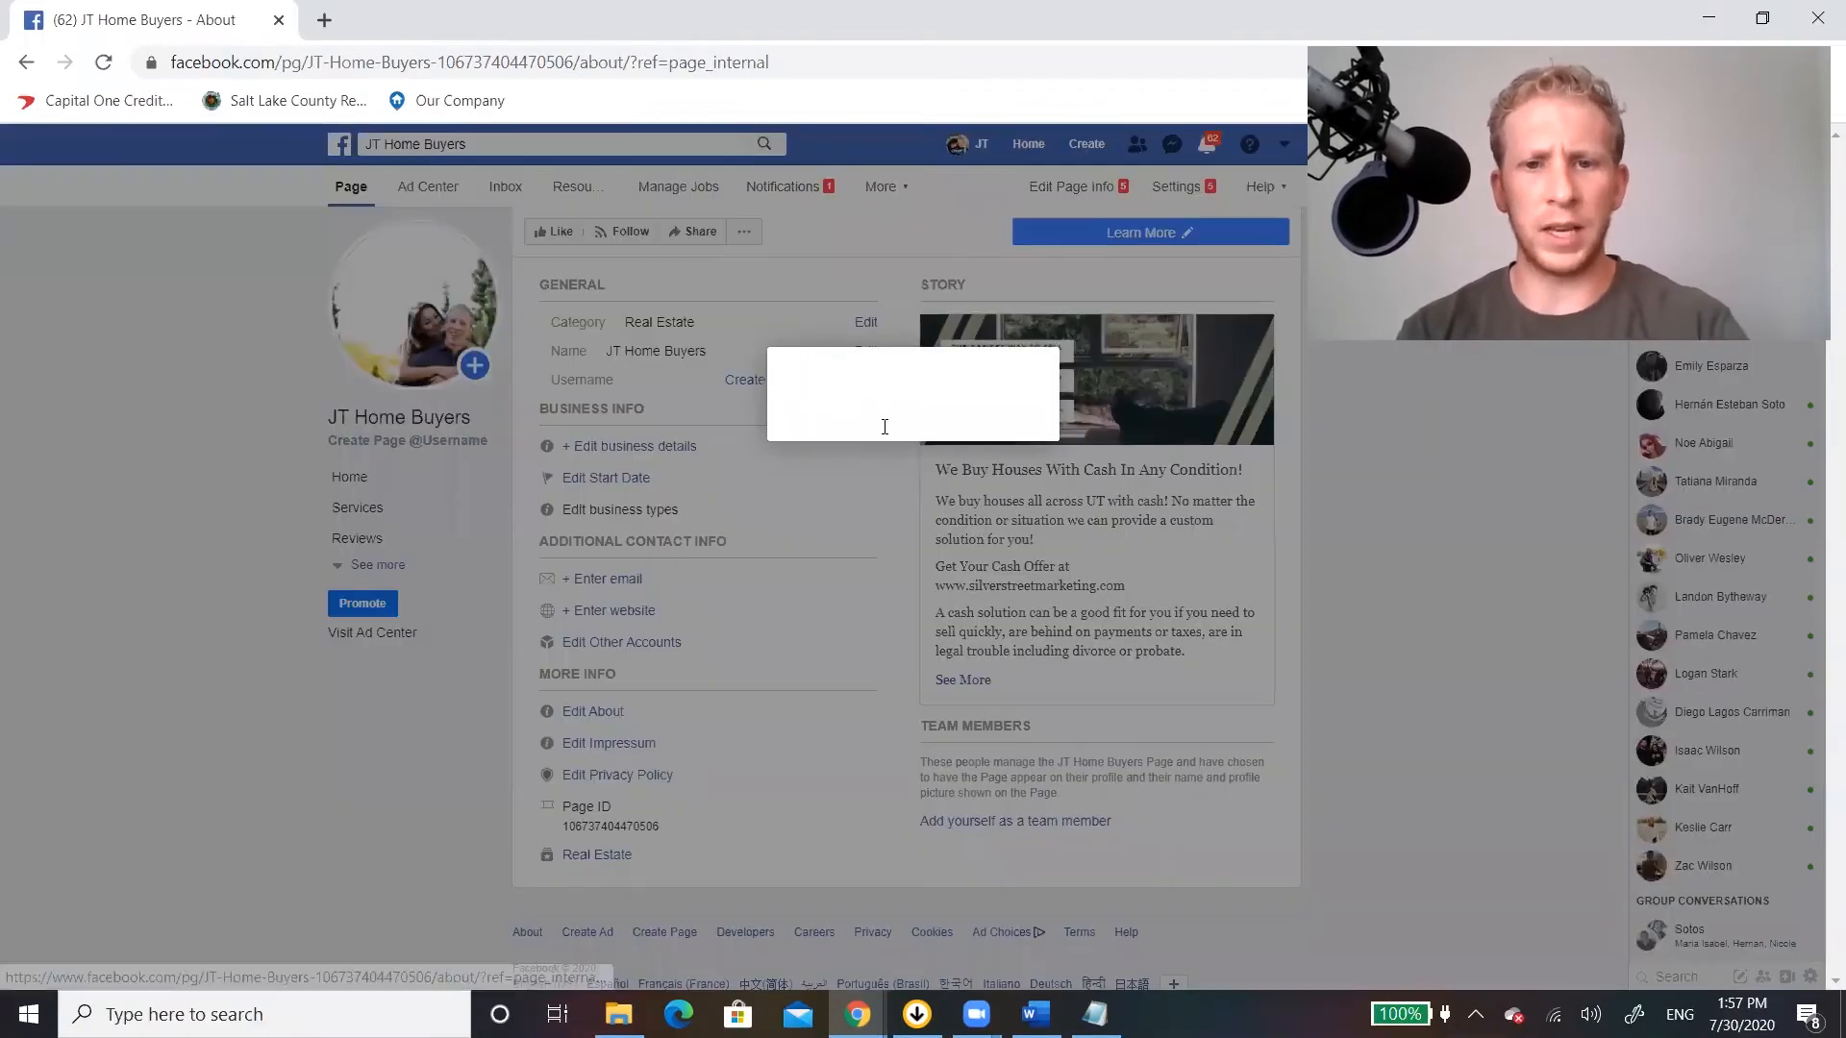
{"action": "left_click", "coordinate": [814, 471]}
{"action": "type", "text": "www.silverstreetmarketing.com"}
{"action": "left_click", "coordinate": [1140, 582]}
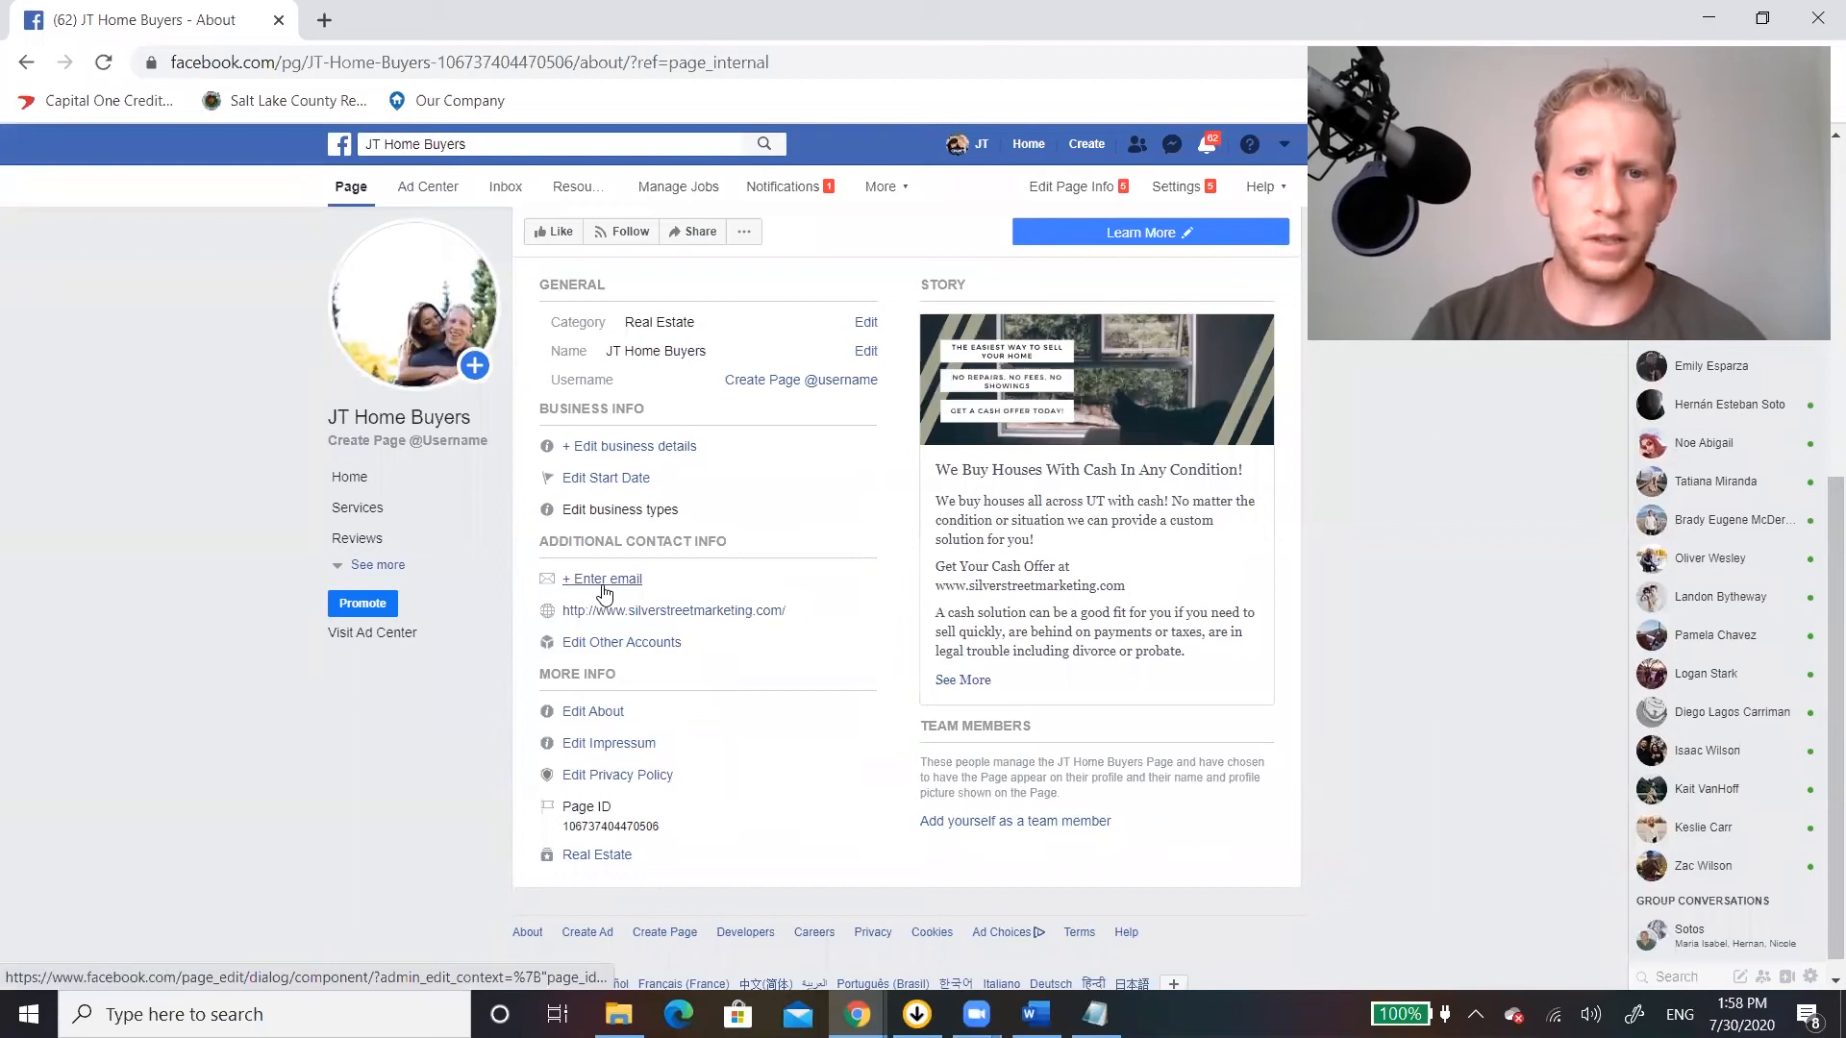
Check the remaining About information and return to the Page's Home section.
{"action": "scroll", "coordinate": [600, 592], "scroll_direction": "down", "scroll_amount": 1}
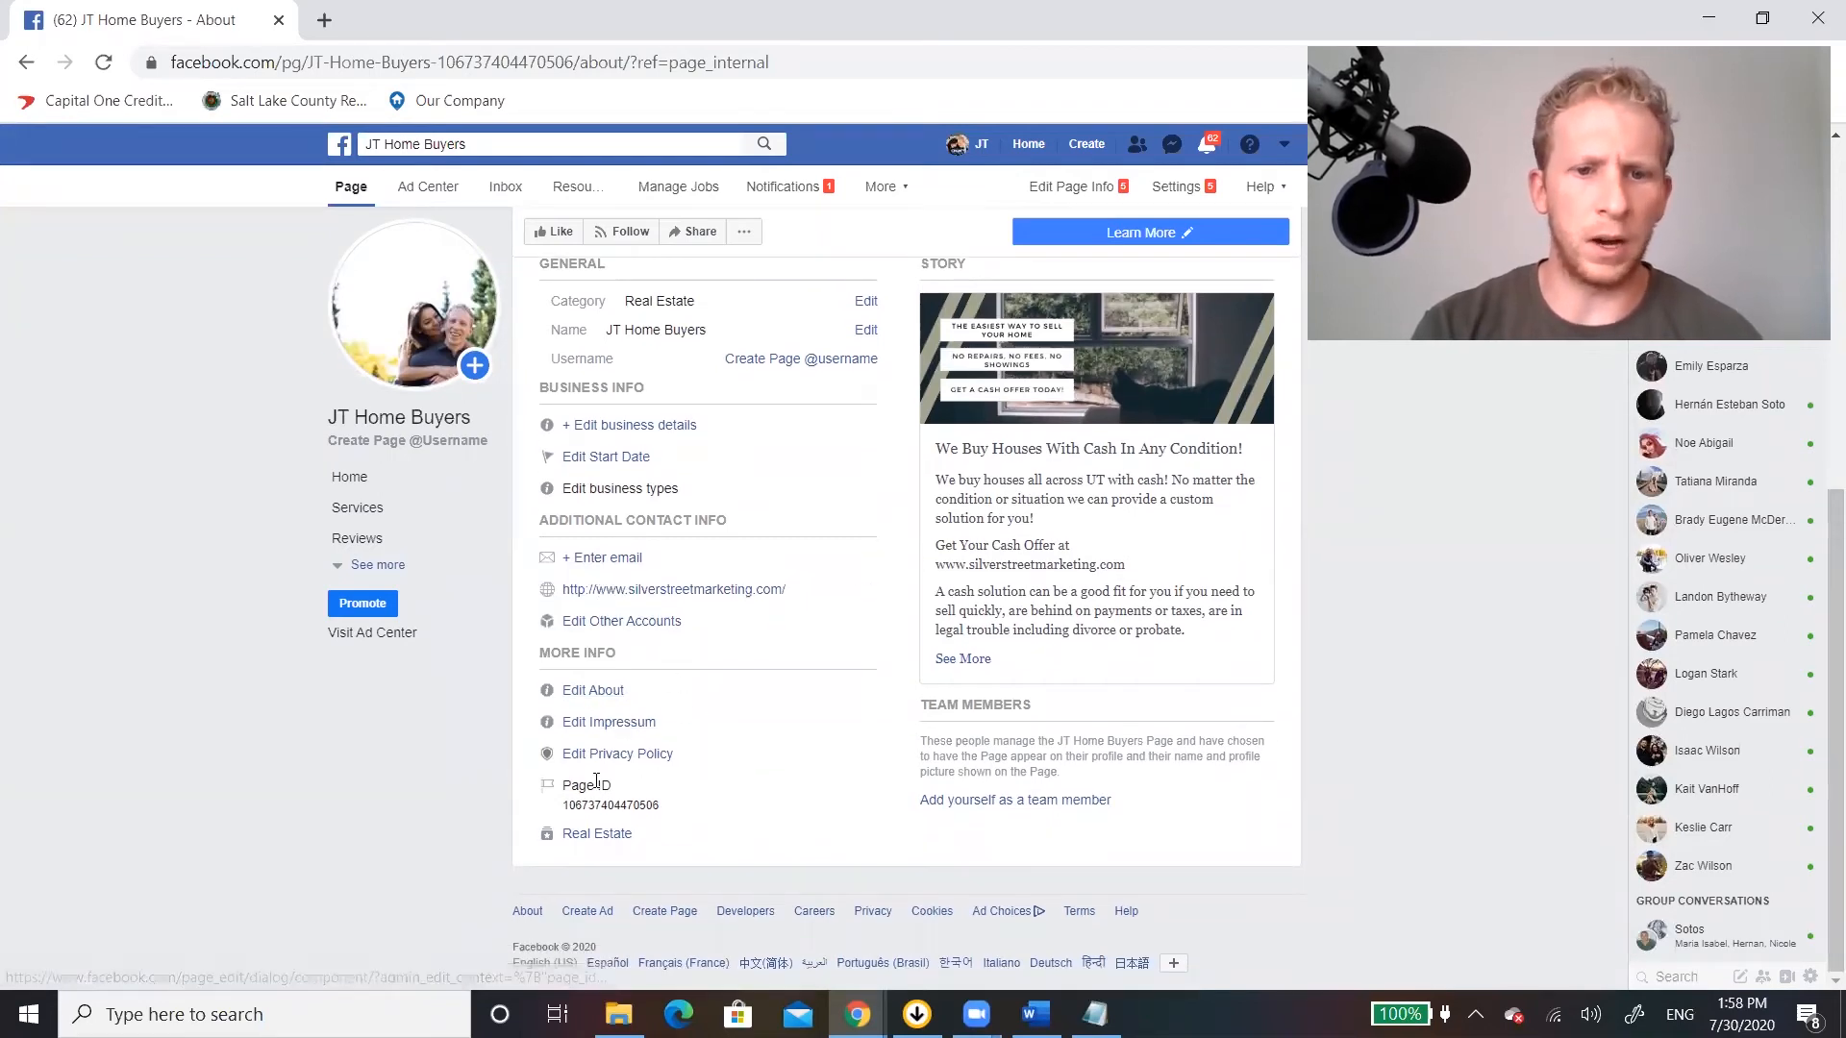
{"action": "scroll", "coordinate": [673, 800], "scroll_direction": "up", "scroll_amount": 3}
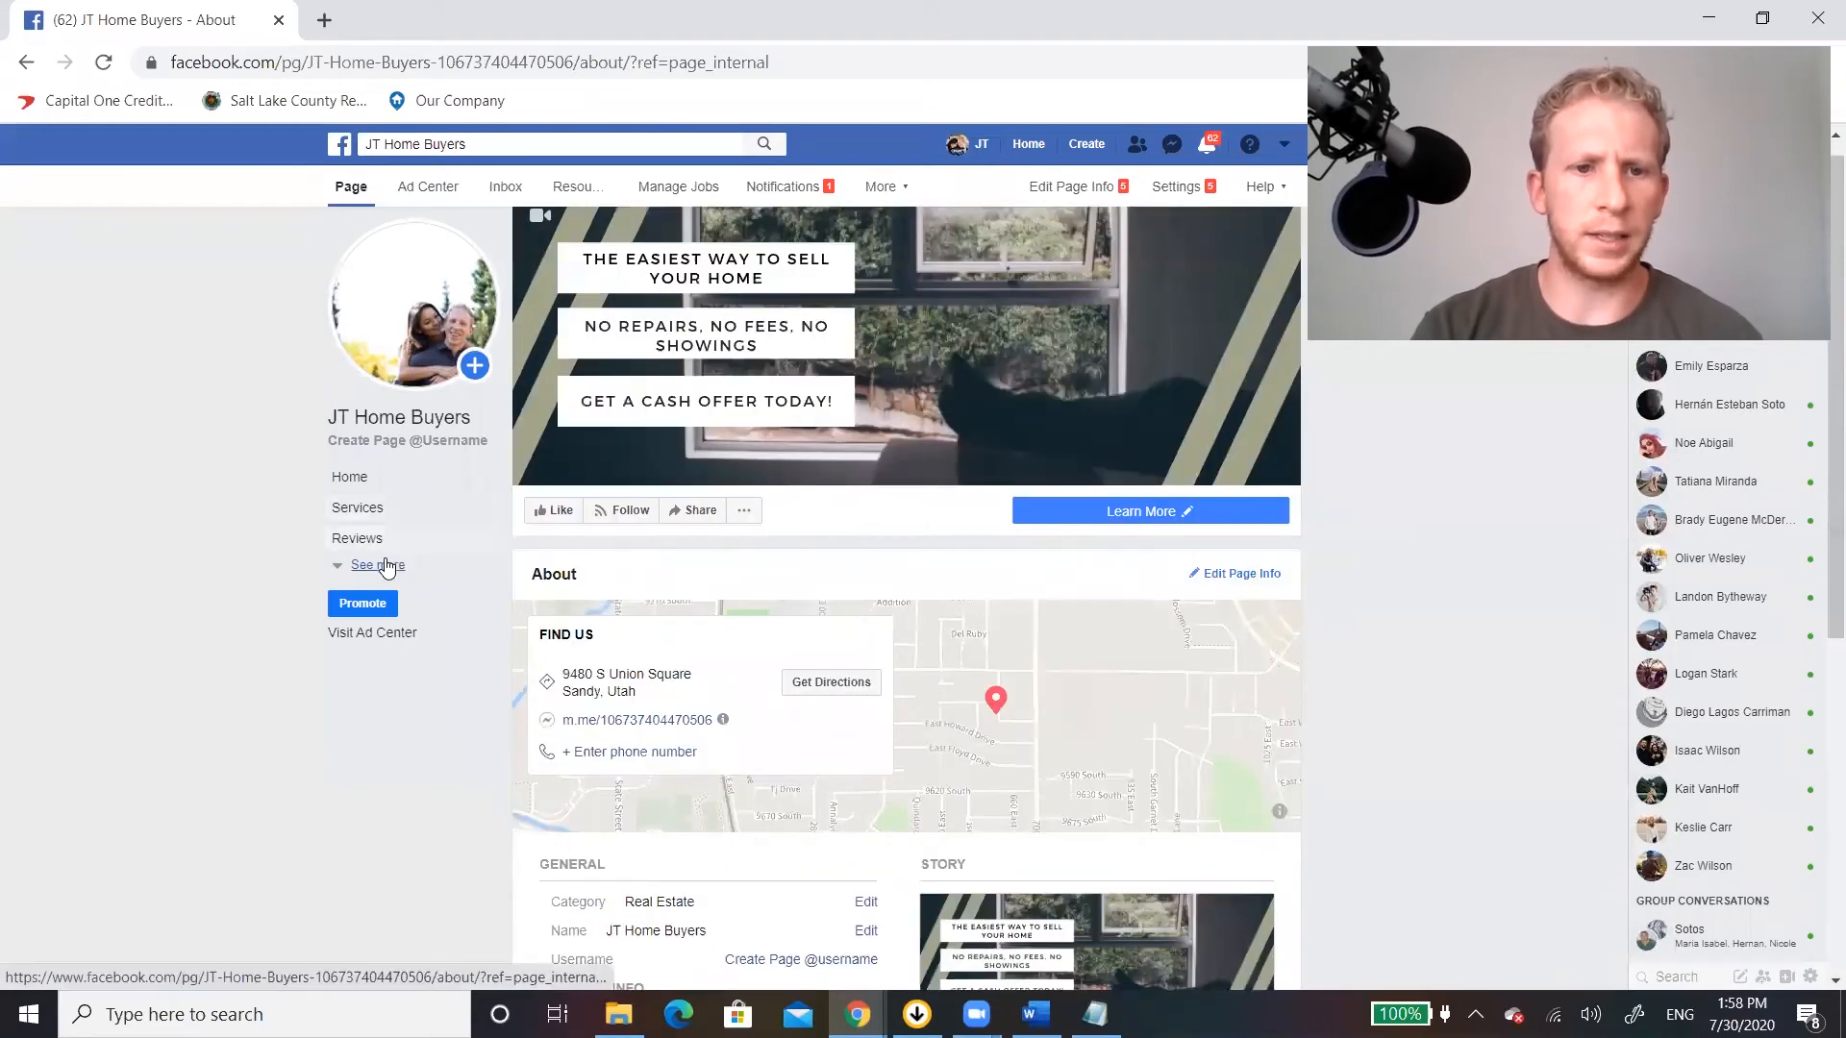
{"action": "left_click", "coordinate": [348, 480]}
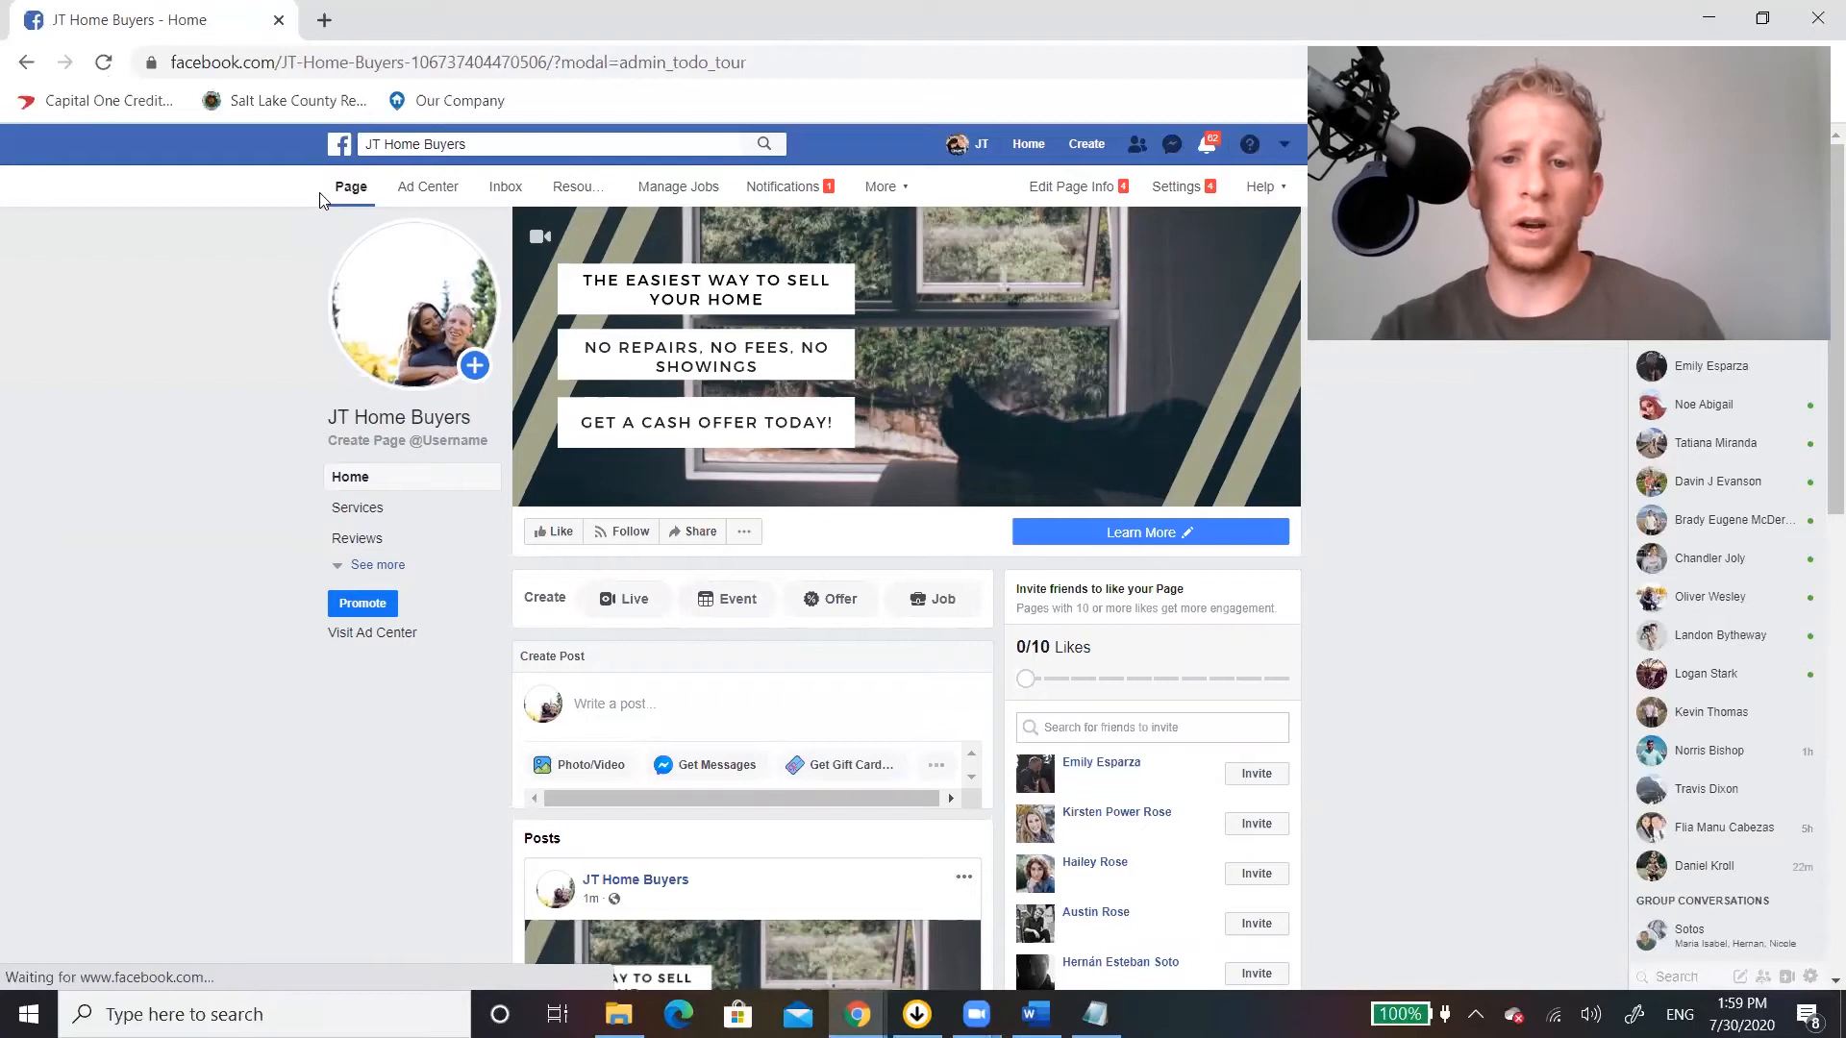
Open the Page info for editing and enter "We buy houses with cash...." as the short description.
{"action": "left_click", "coordinate": [1075, 189]}
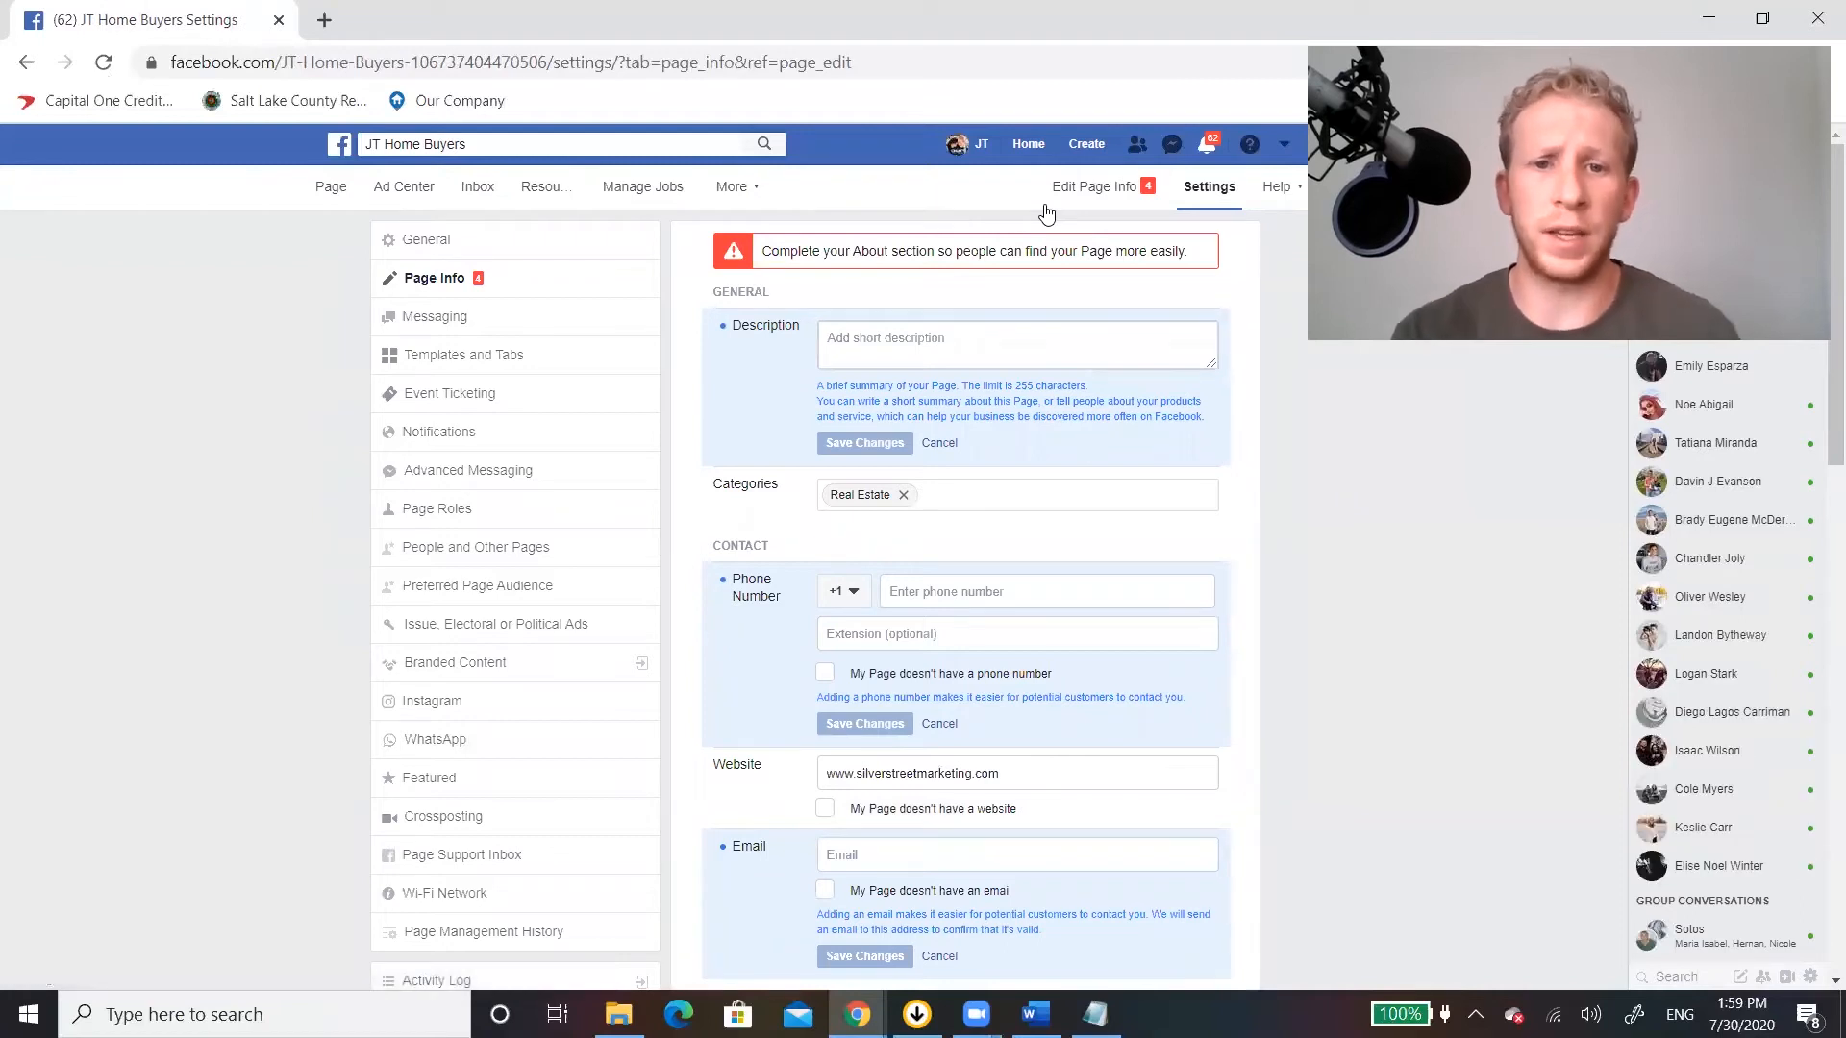
{"action": "left_click", "coordinate": [906, 356]}
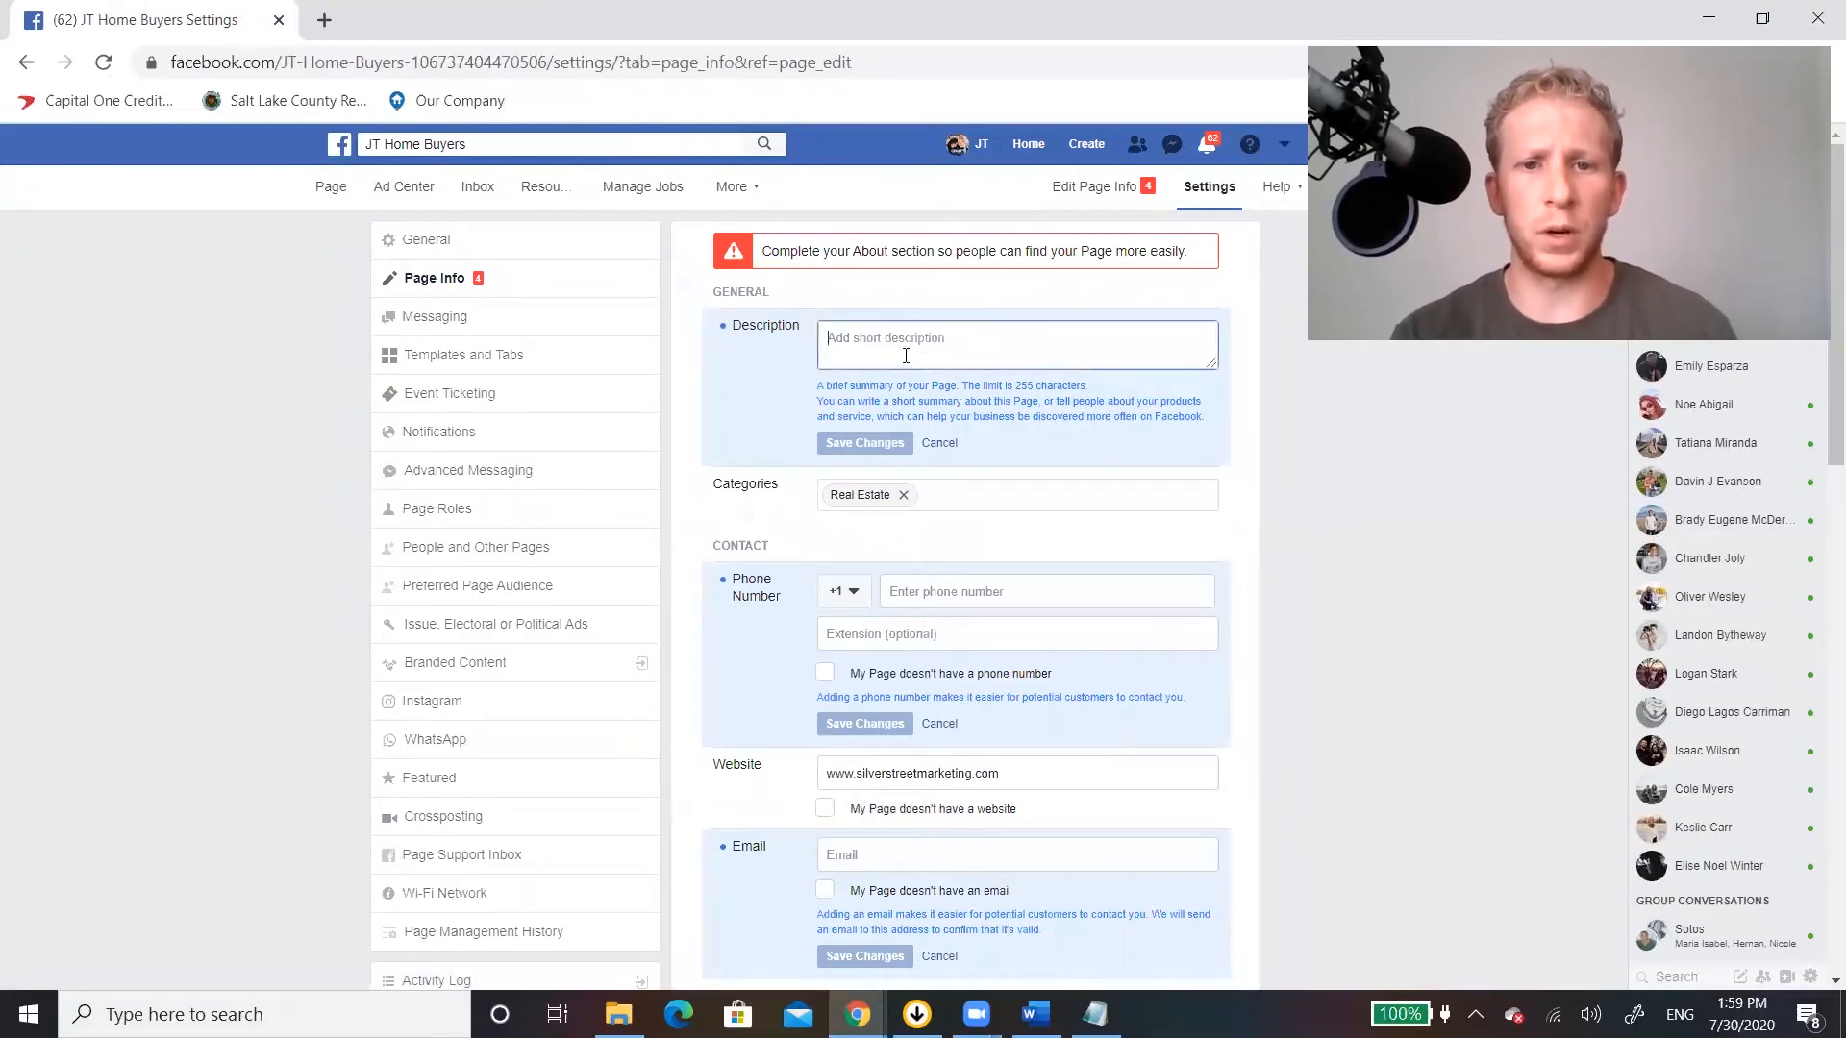
{"action": "type", "text": "We buy hos"}
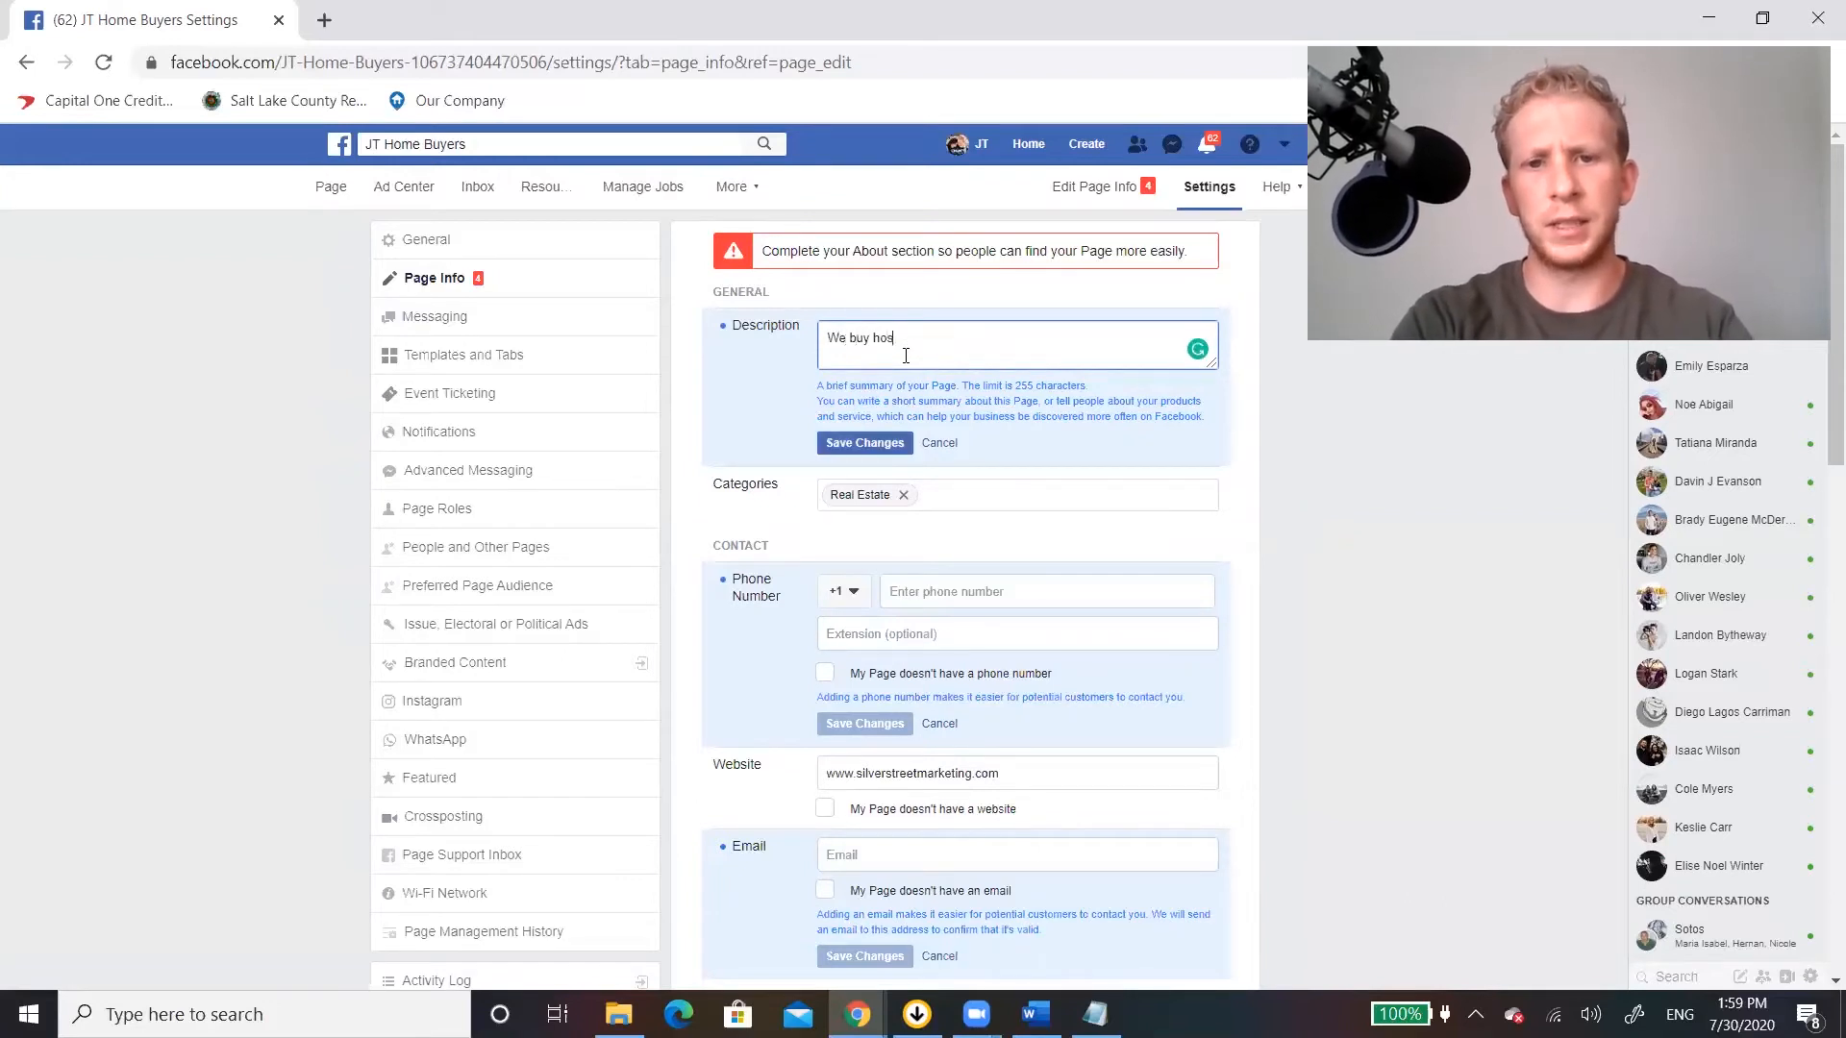
{"action": "type", "text": "ses with cas"}
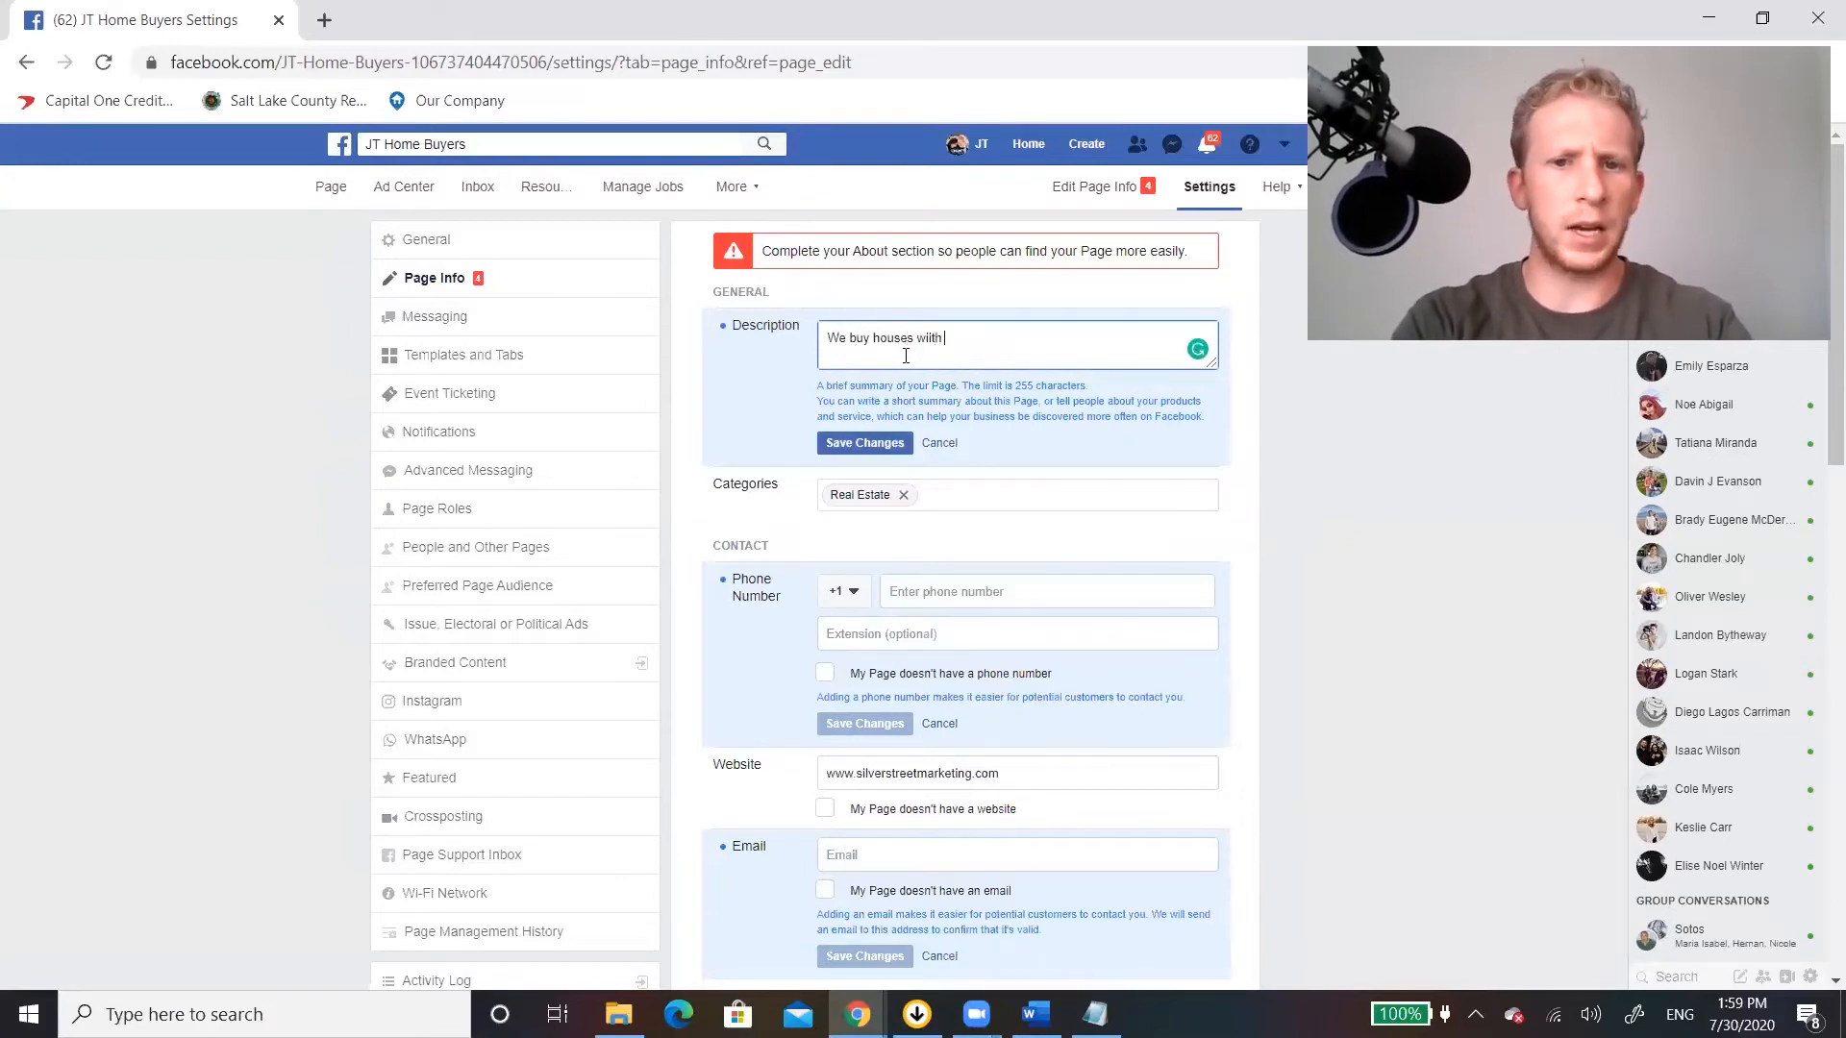
{"action": "key", "text": "BackSpace"}
{"action": "key", "text": "BackSpace"}
{"action": "key", "text": "BackSpace"}
{"action": "key", "text": "BackSpace"}
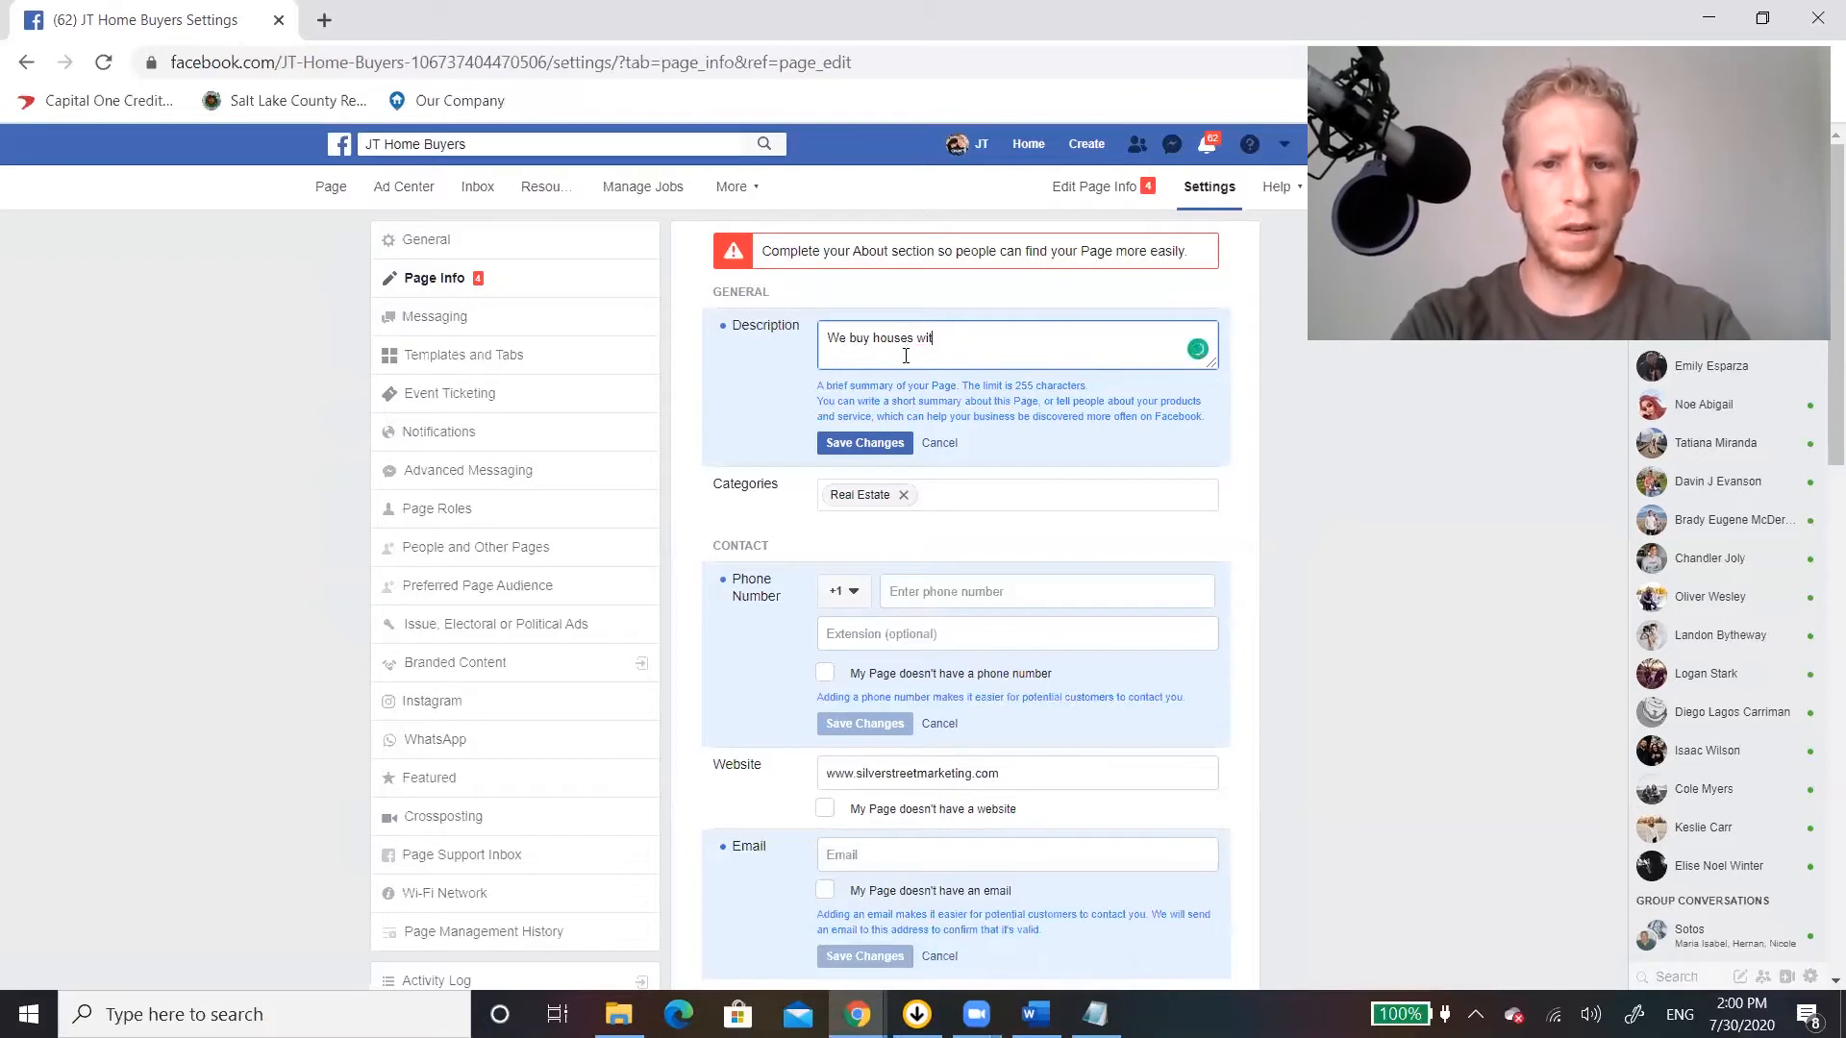
{"action": "type", "text": "cash."}
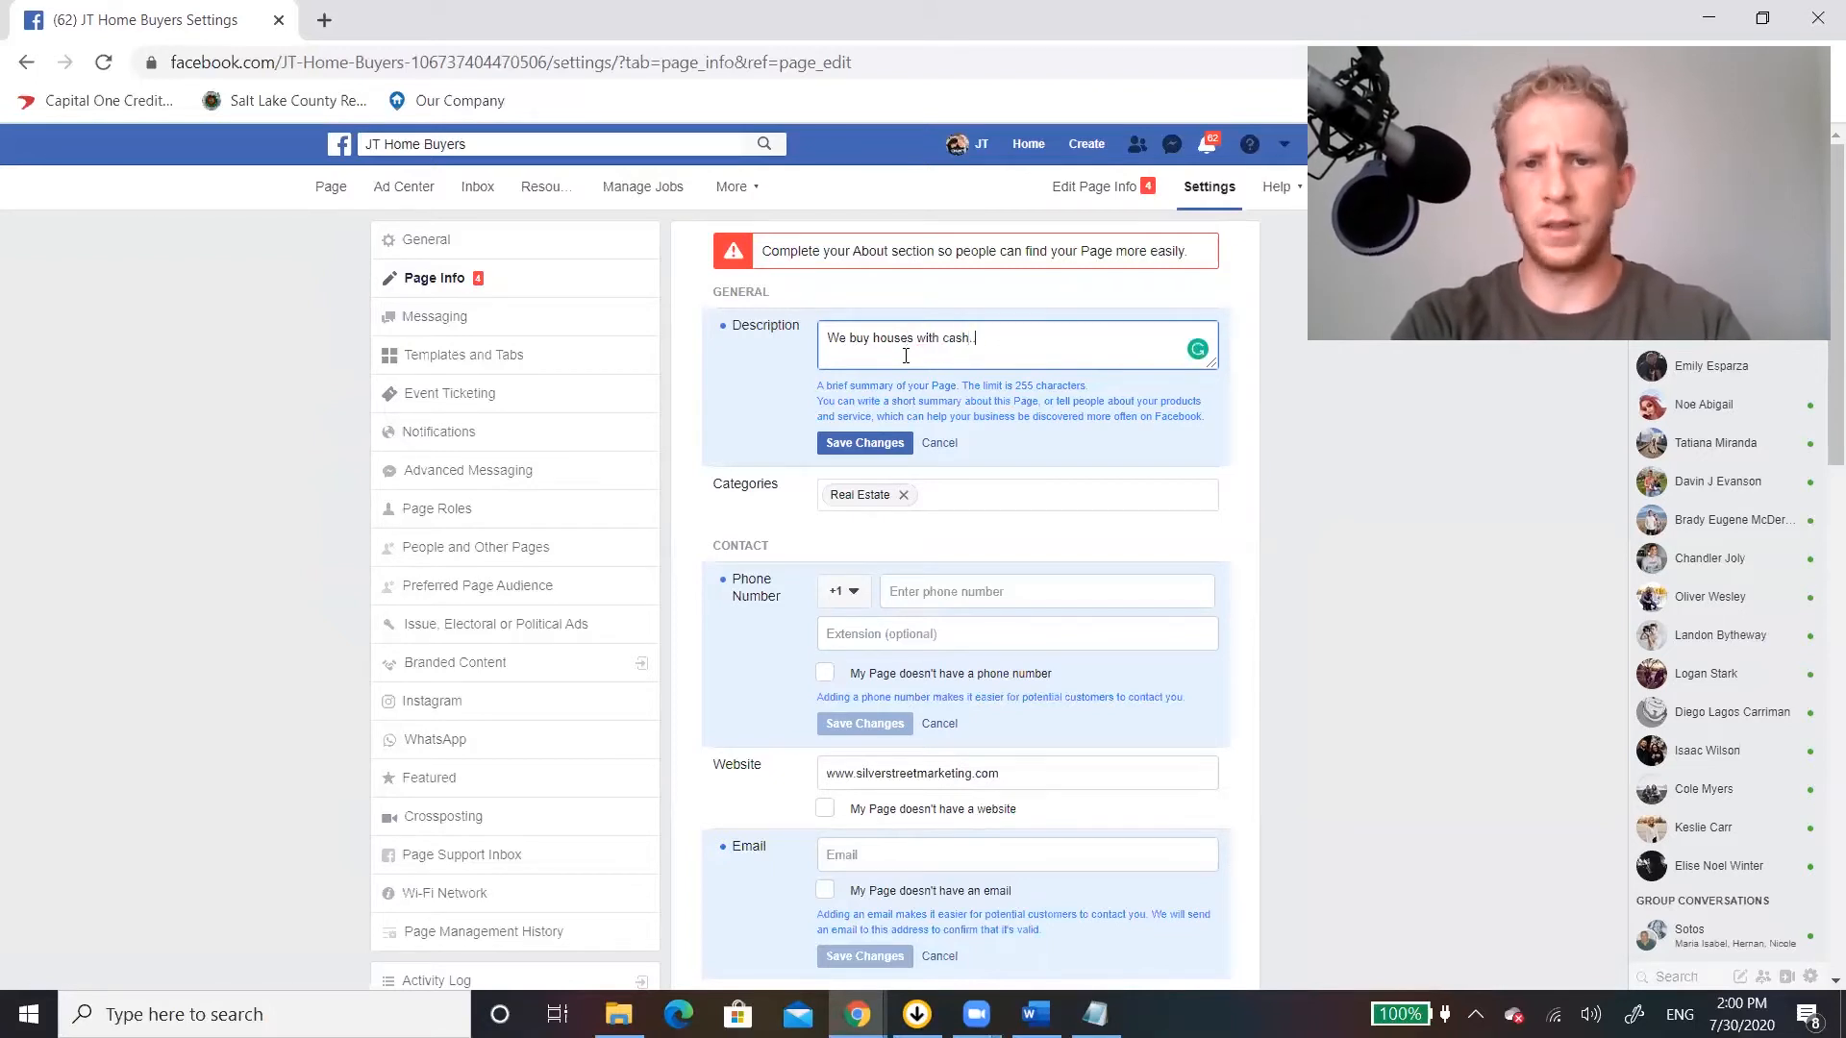
{"action": "type", "text": "...."}
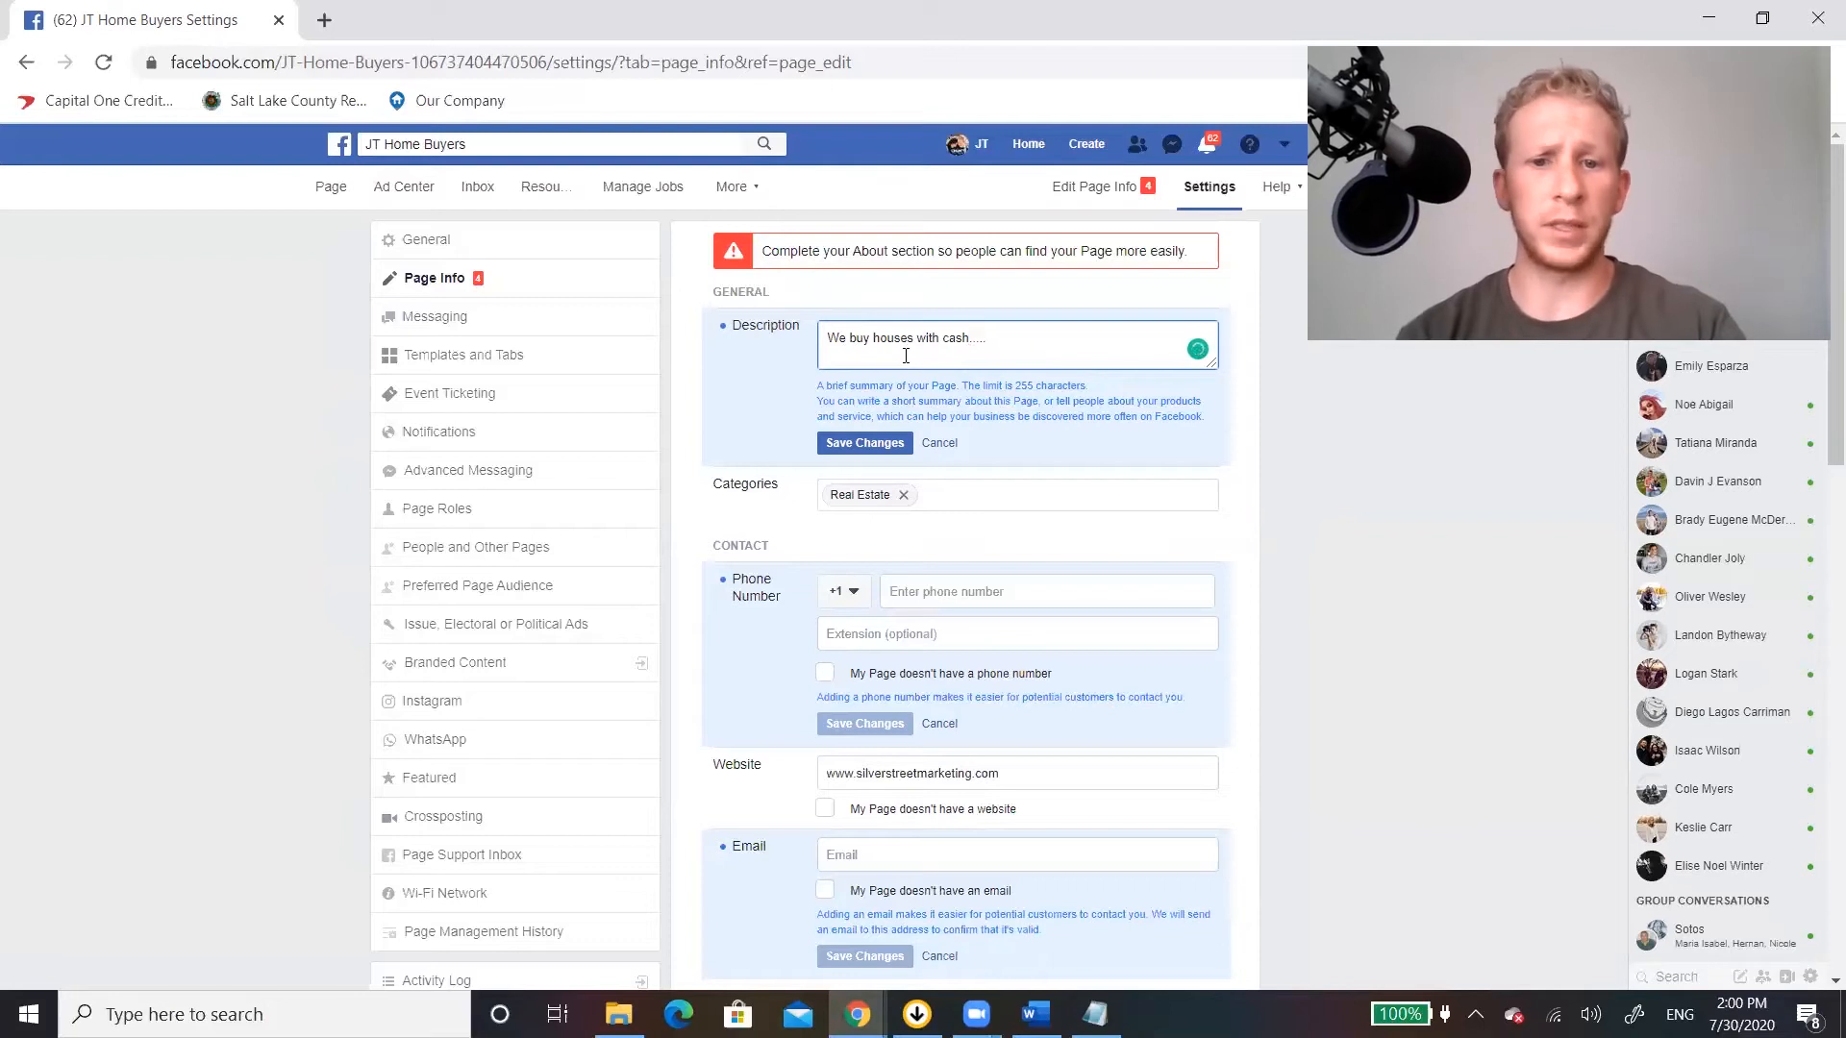
Review the Page info's contact, location, service area, hours, price range and privacy policy fields.
{"action": "scroll", "coordinate": [923, 404], "scroll_direction": "down", "scroll_amount": 1}
{"action": "scroll", "coordinate": [936, 474], "scroll_direction": "down", "scroll_amount": 2}
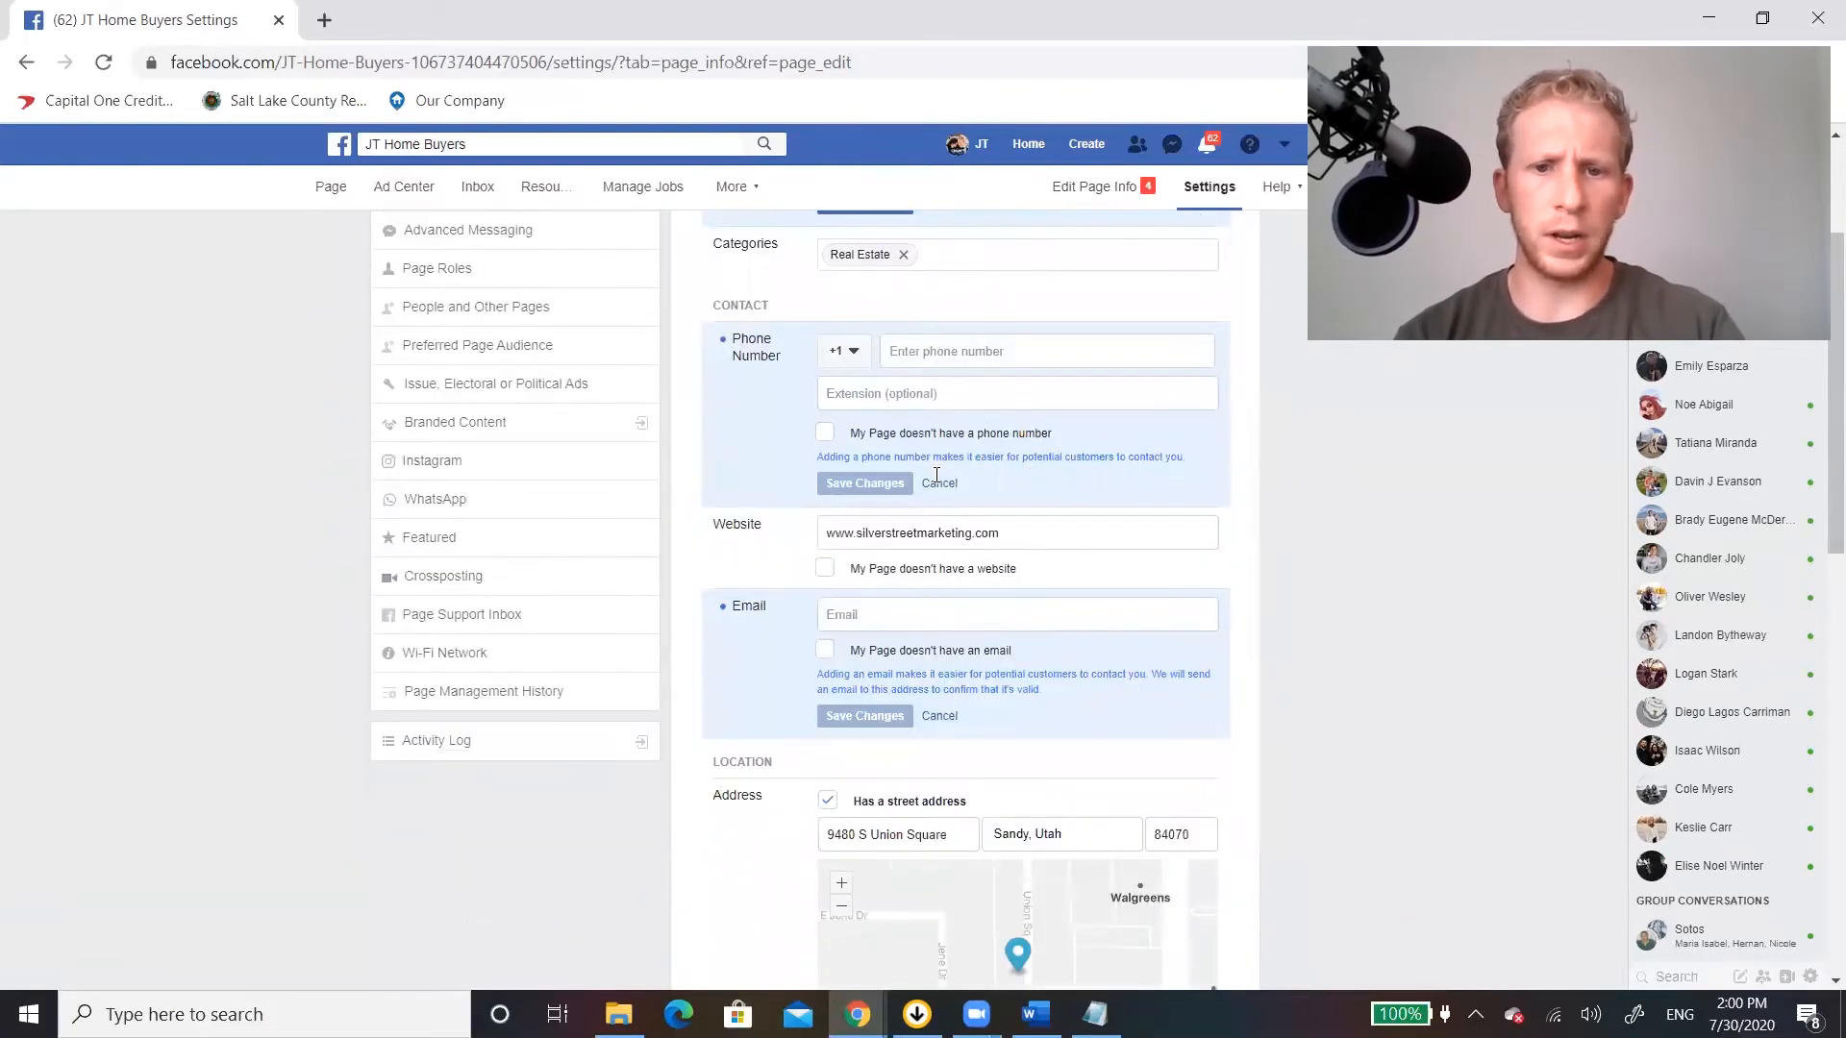
{"action": "scroll", "coordinate": [1070, 503], "scroll_direction": "down", "scroll_amount": 3}
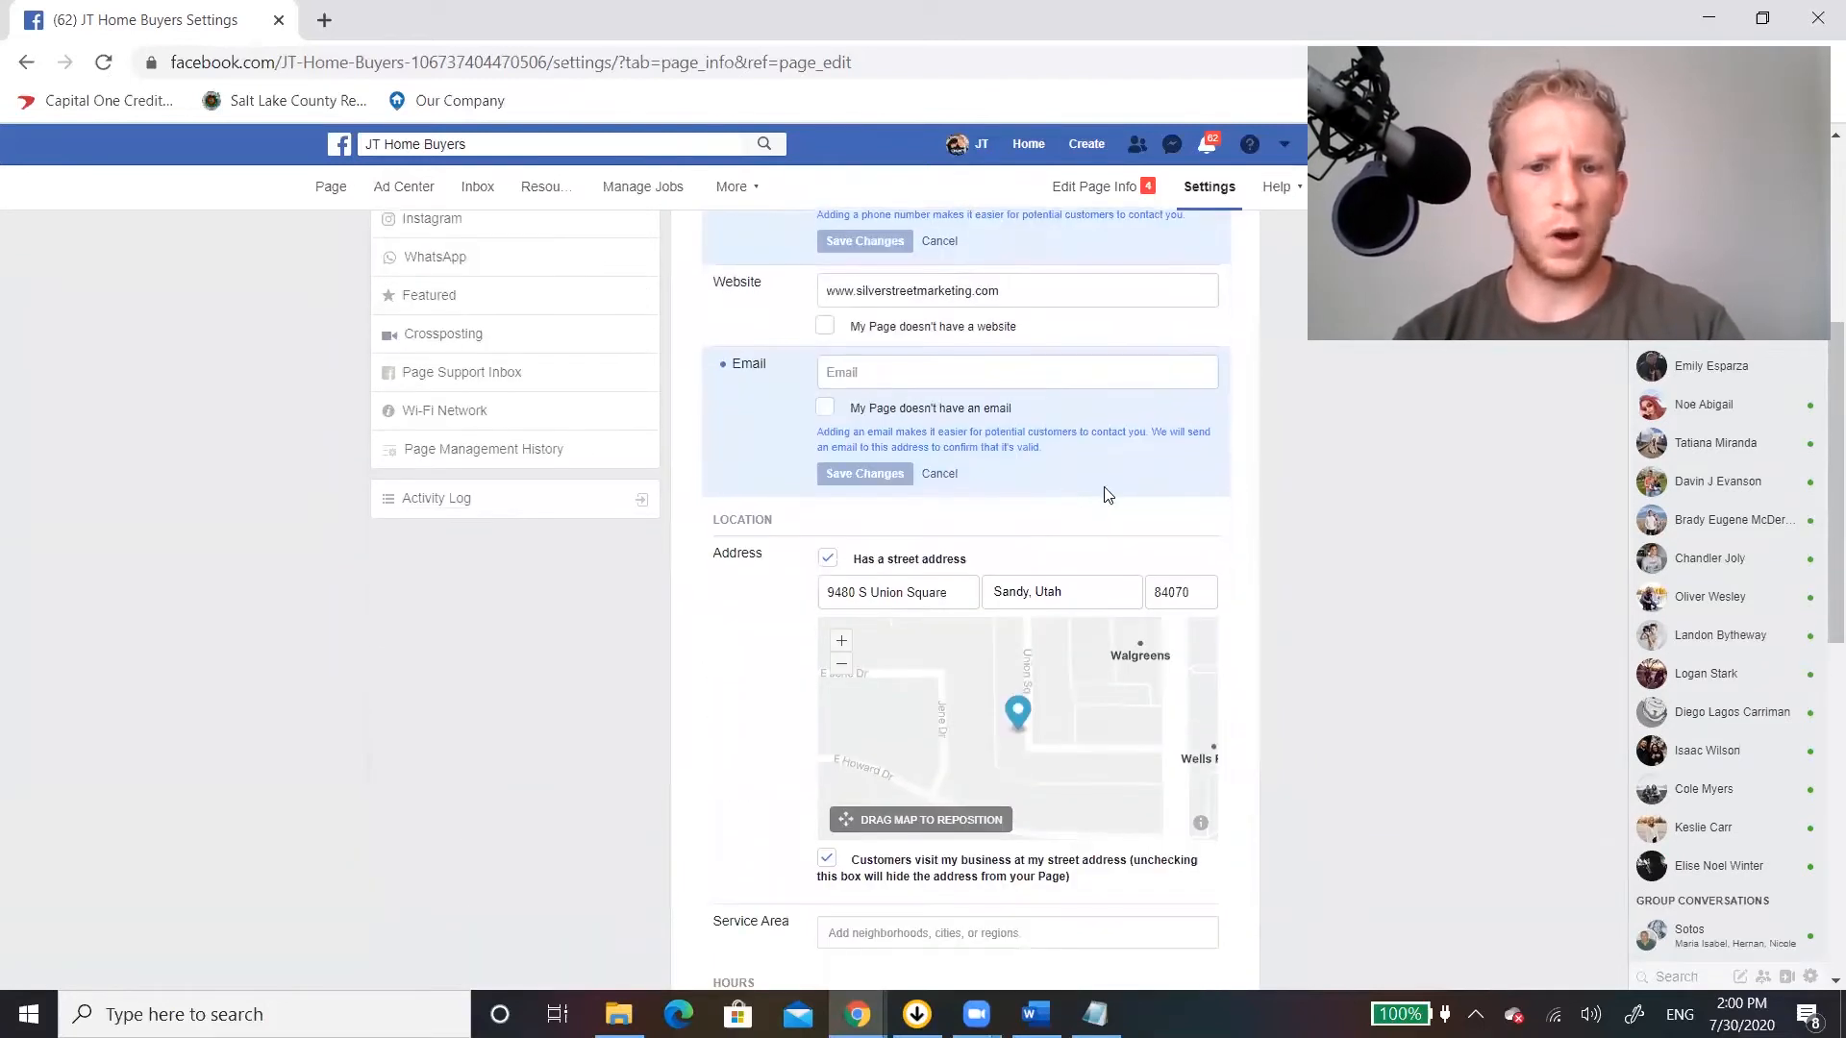
{"action": "scroll", "coordinate": [1261, 760], "scroll_direction": "down", "scroll_amount": 3}
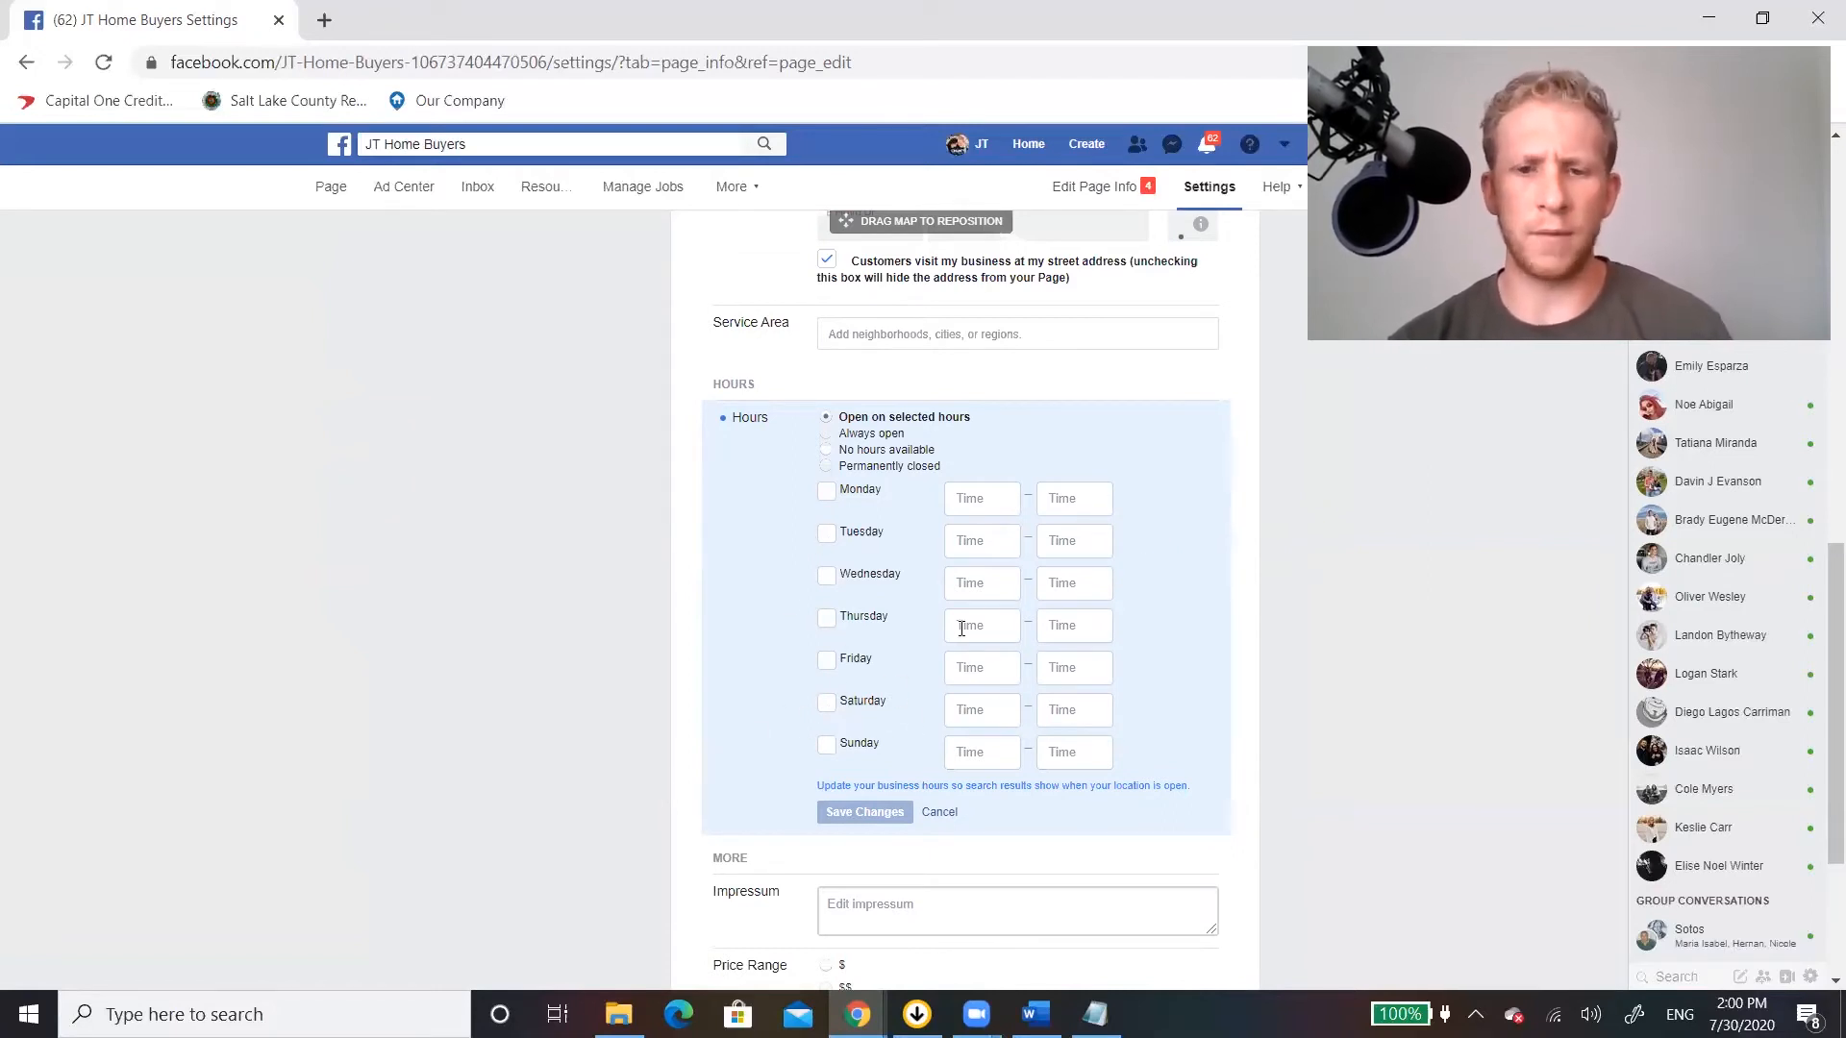
{"action": "scroll", "coordinate": [1044, 540], "scroll_direction": "down", "scroll_amount": 3}
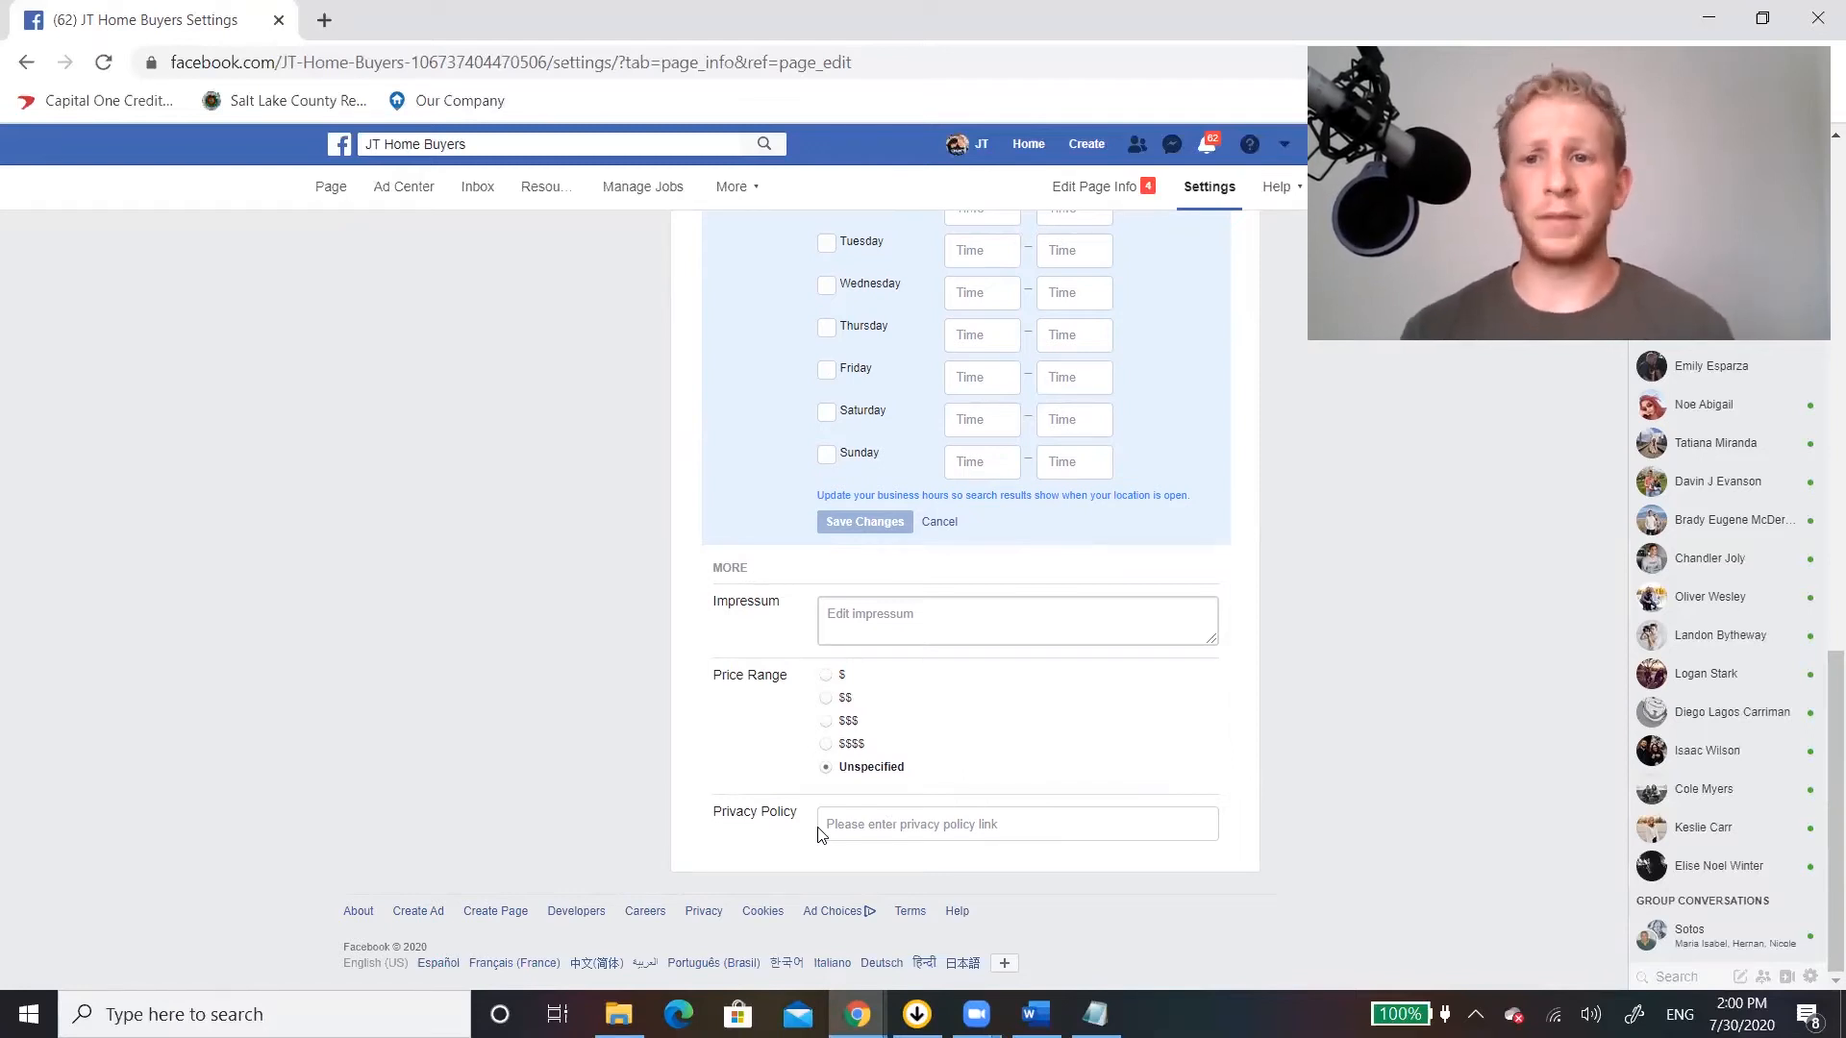
{"action": "scroll", "coordinate": [817, 836], "scroll_direction": "up", "scroll_amount": 12}
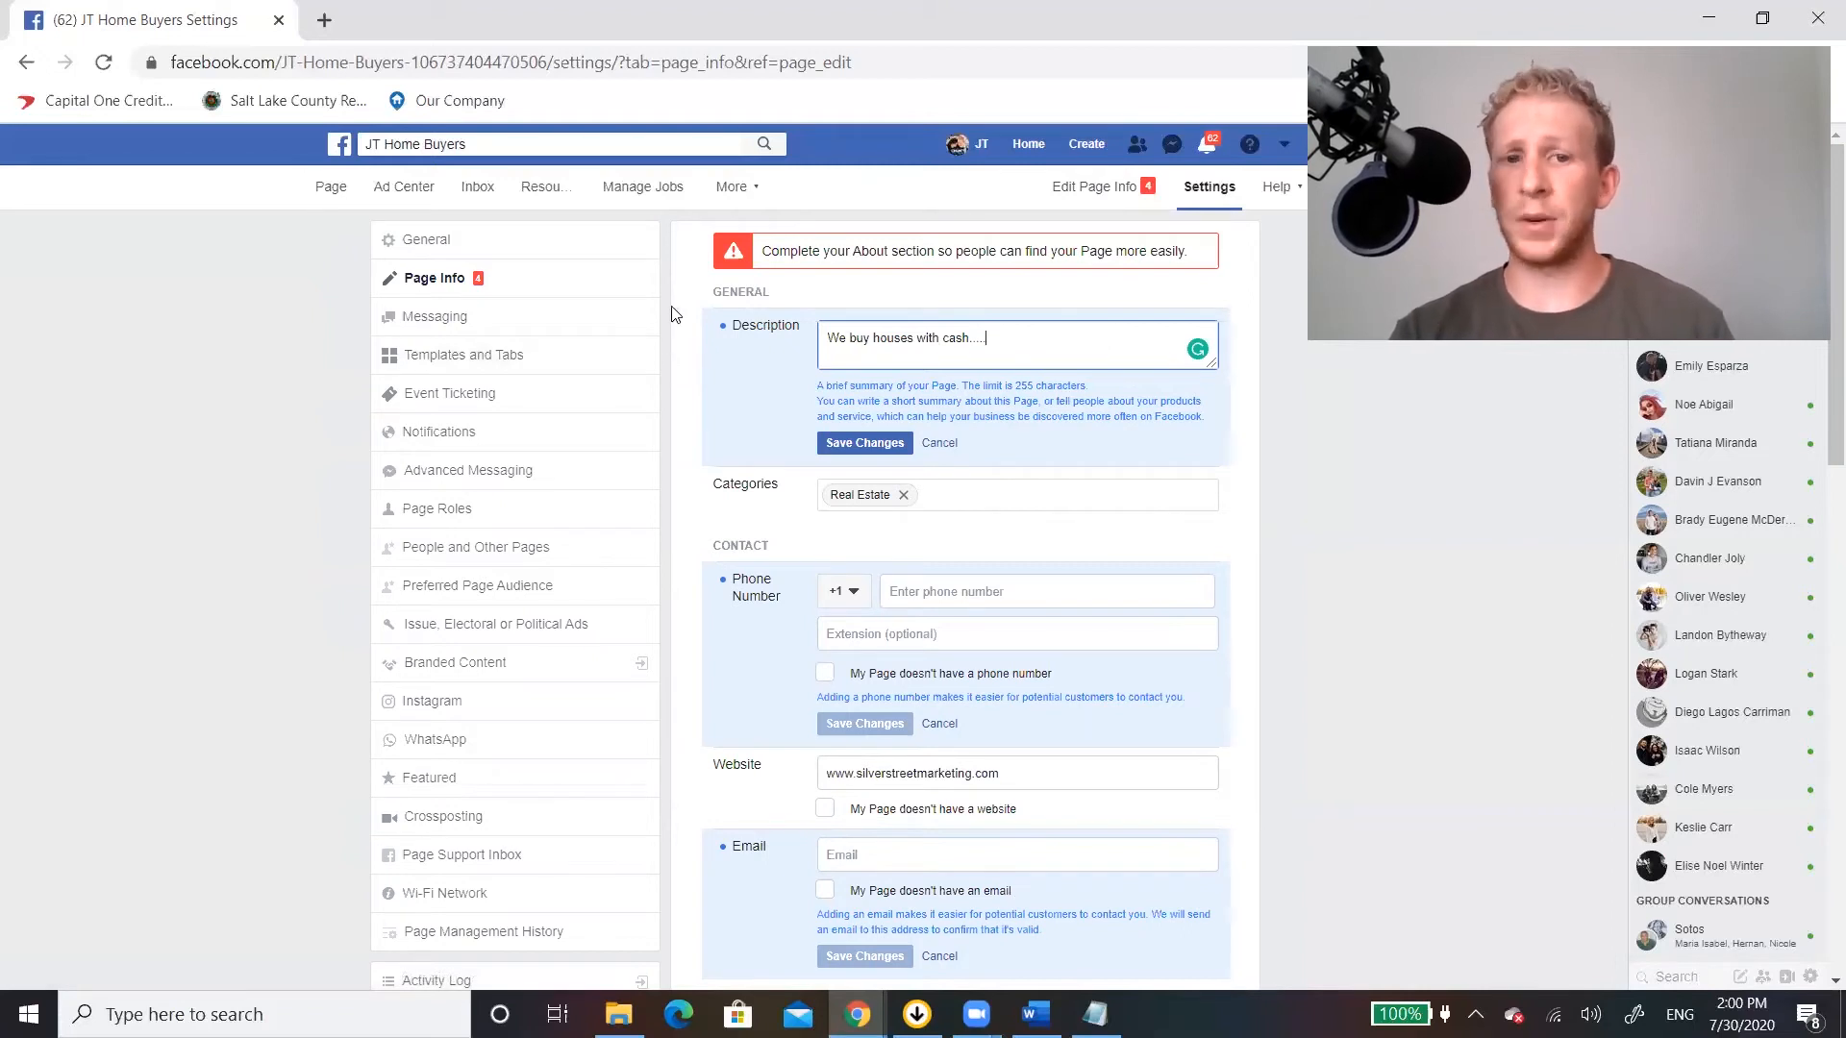
Open the Page Roles settings and examine the options for assigning a new Page role.
{"action": "left_click", "coordinate": [462, 526]}
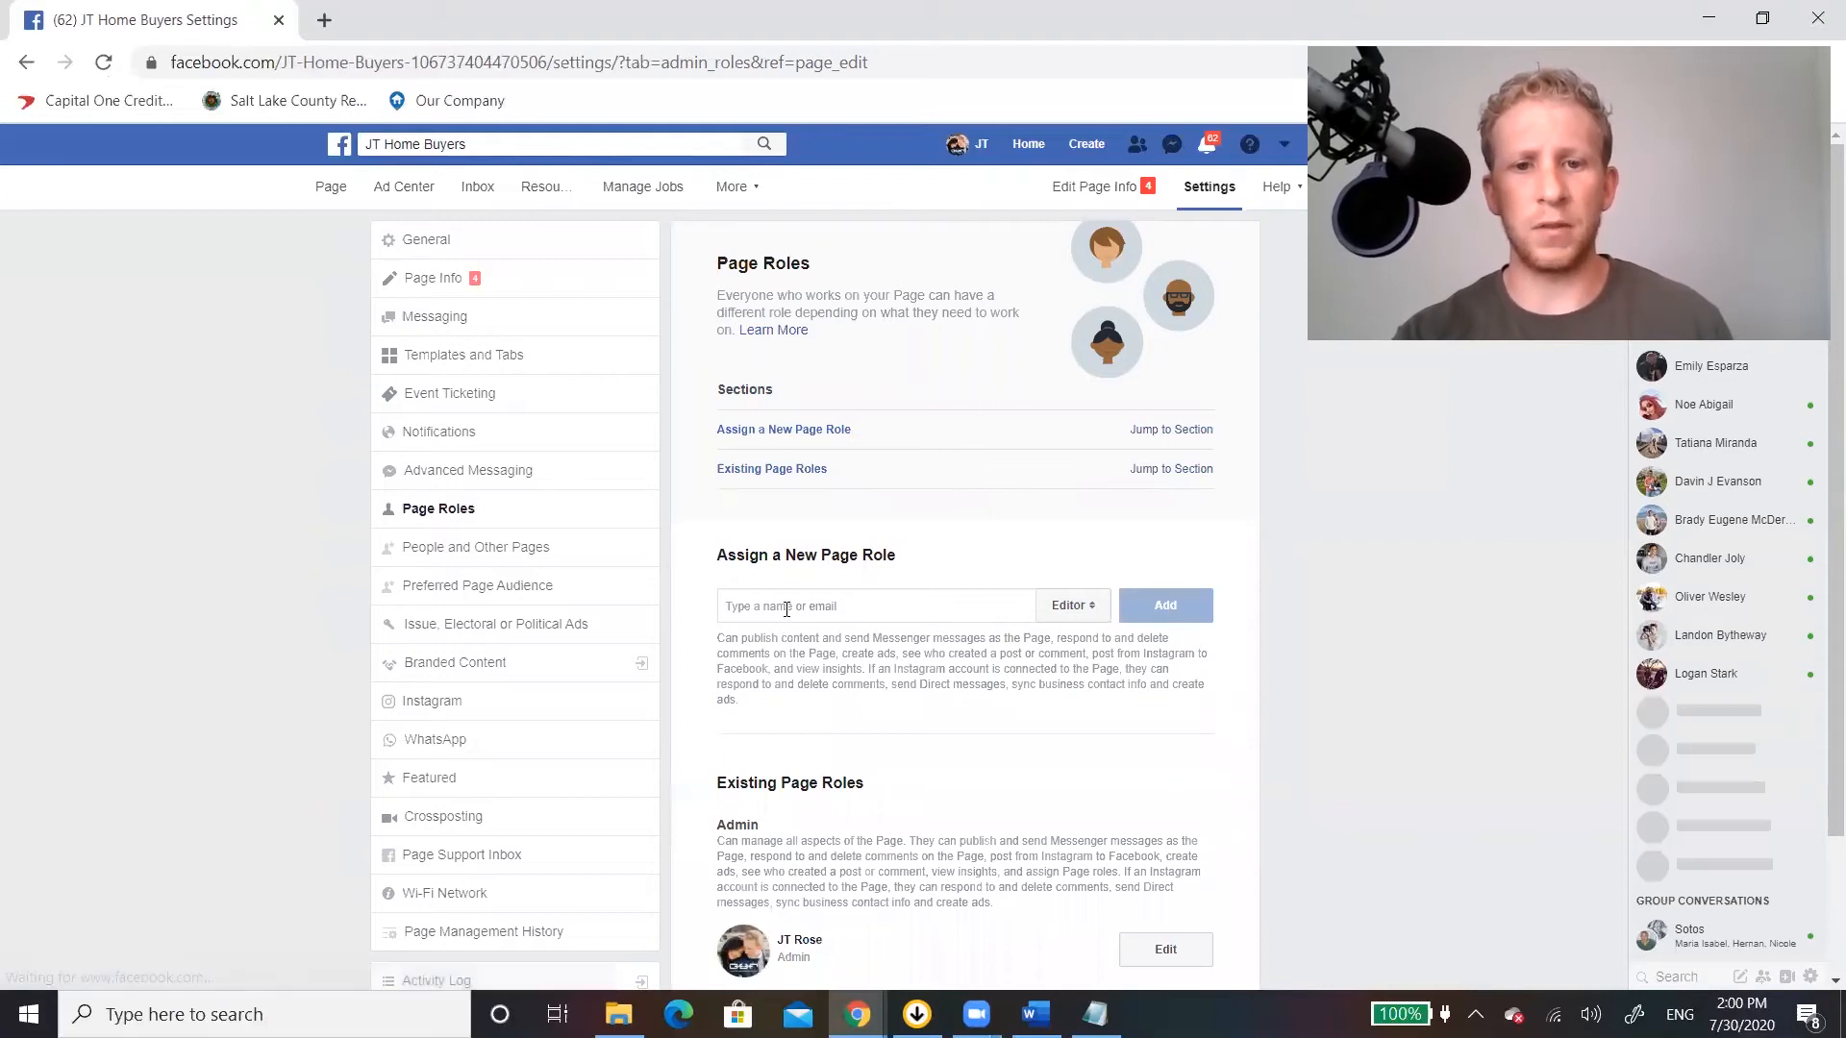
{"action": "left_click", "coordinate": [787, 609]}
{"action": "left_click", "coordinate": [889, 575]}
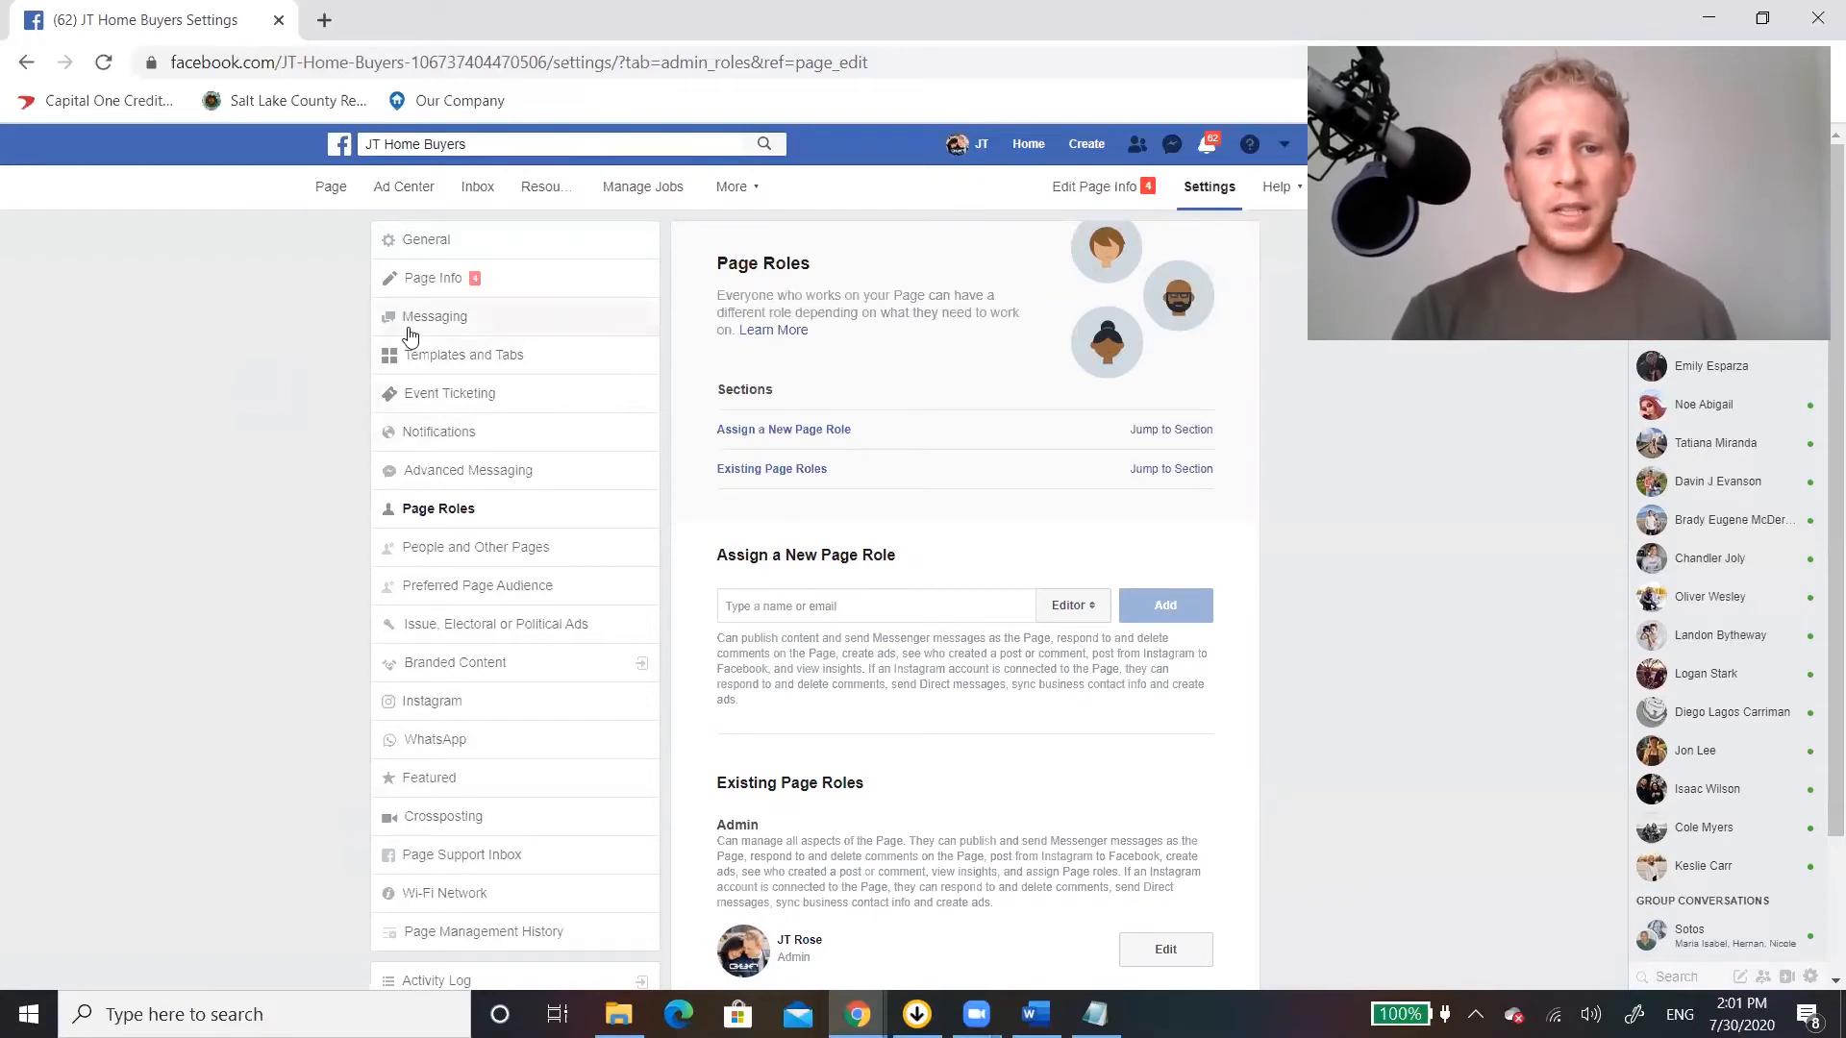
Examine the Advanced Messaging settings, including connected apps, whitelisted domains and requested features.
{"action": "left_click", "coordinate": [454, 472]}
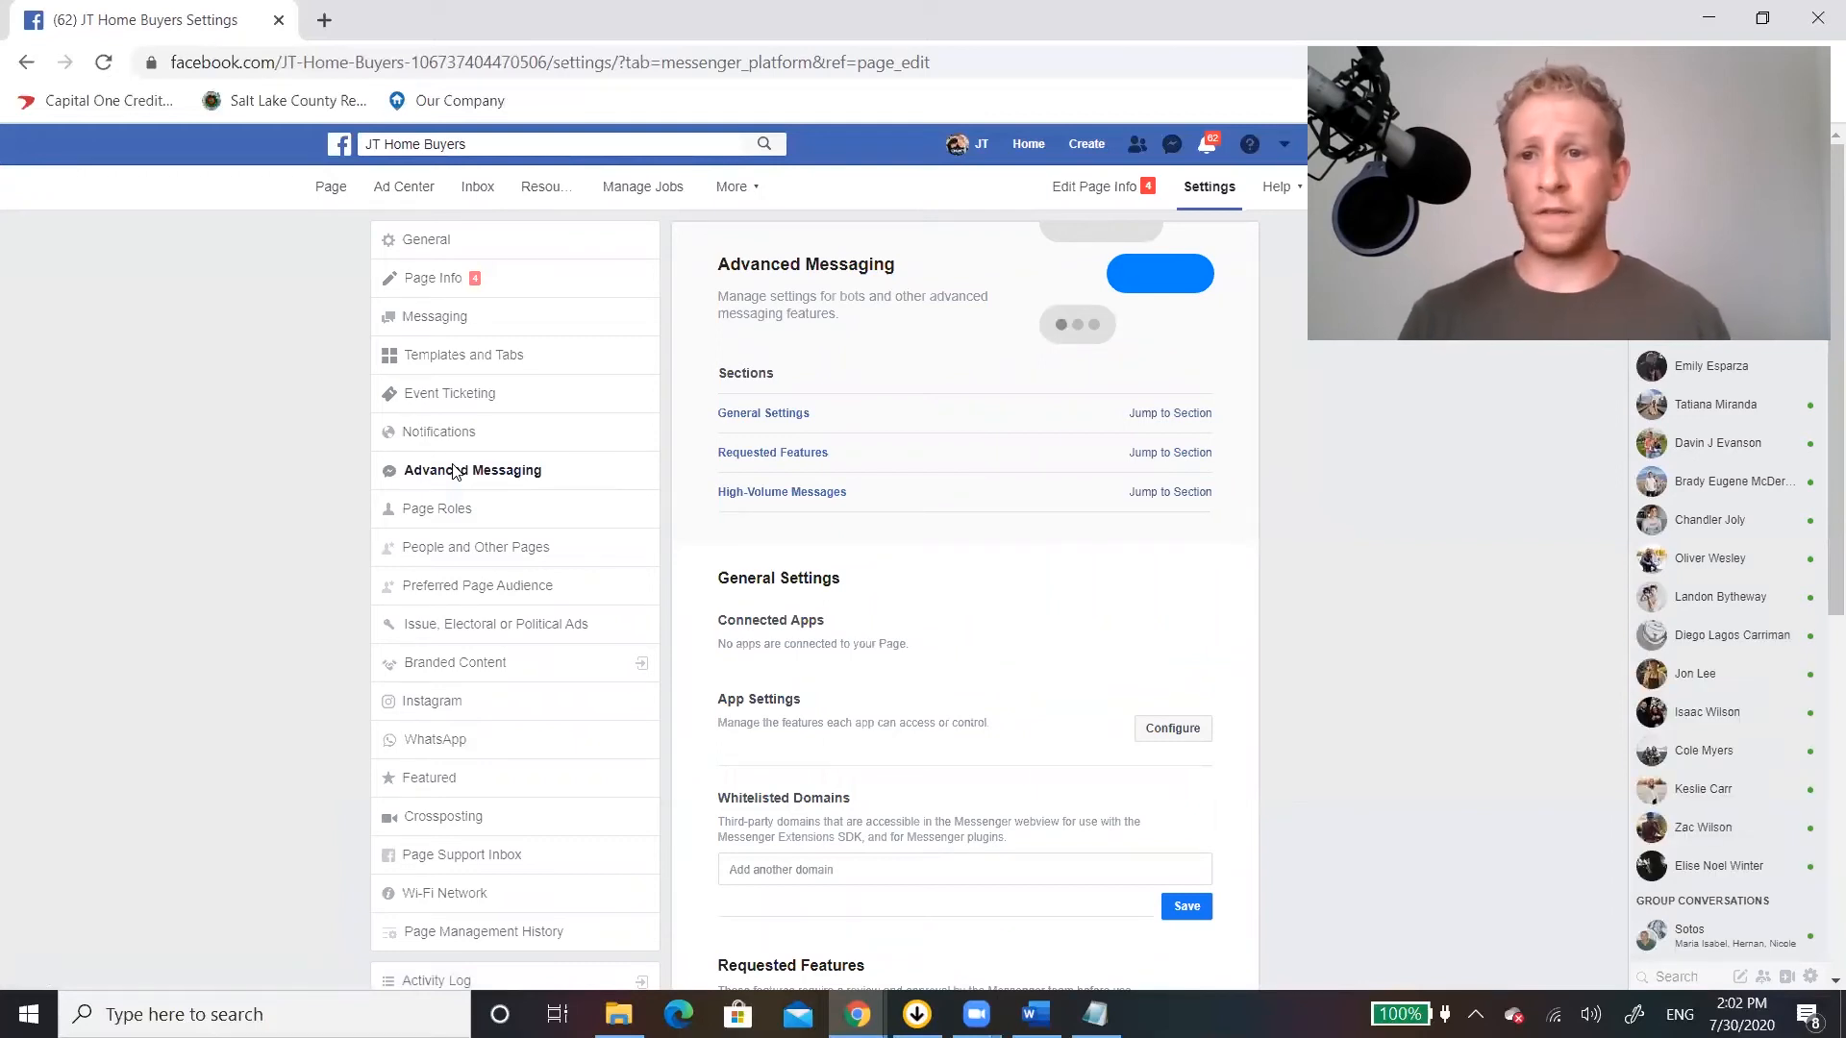
{"action": "scroll", "coordinate": [709, 602], "scroll_direction": "down", "scroll_amount": 2}
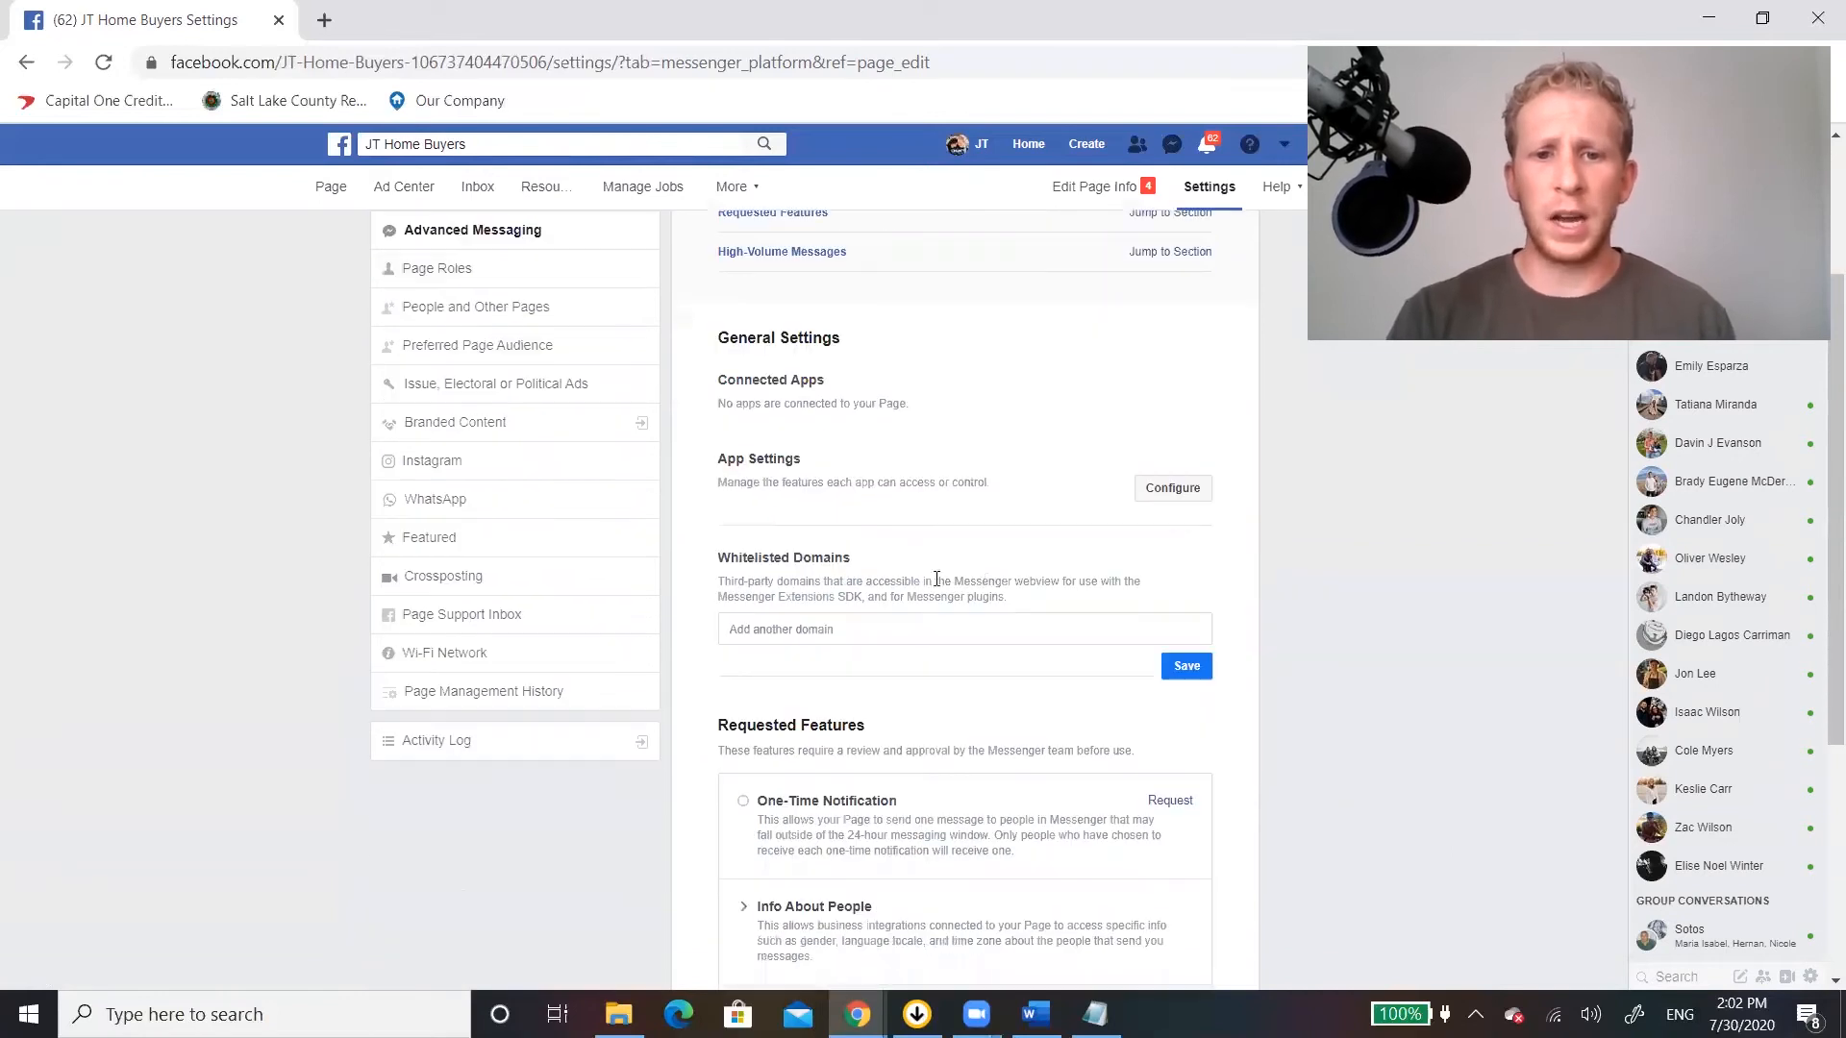
{"action": "scroll", "coordinate": [938, 660], "scroll_direction": "down", "scroll_amount": 1}
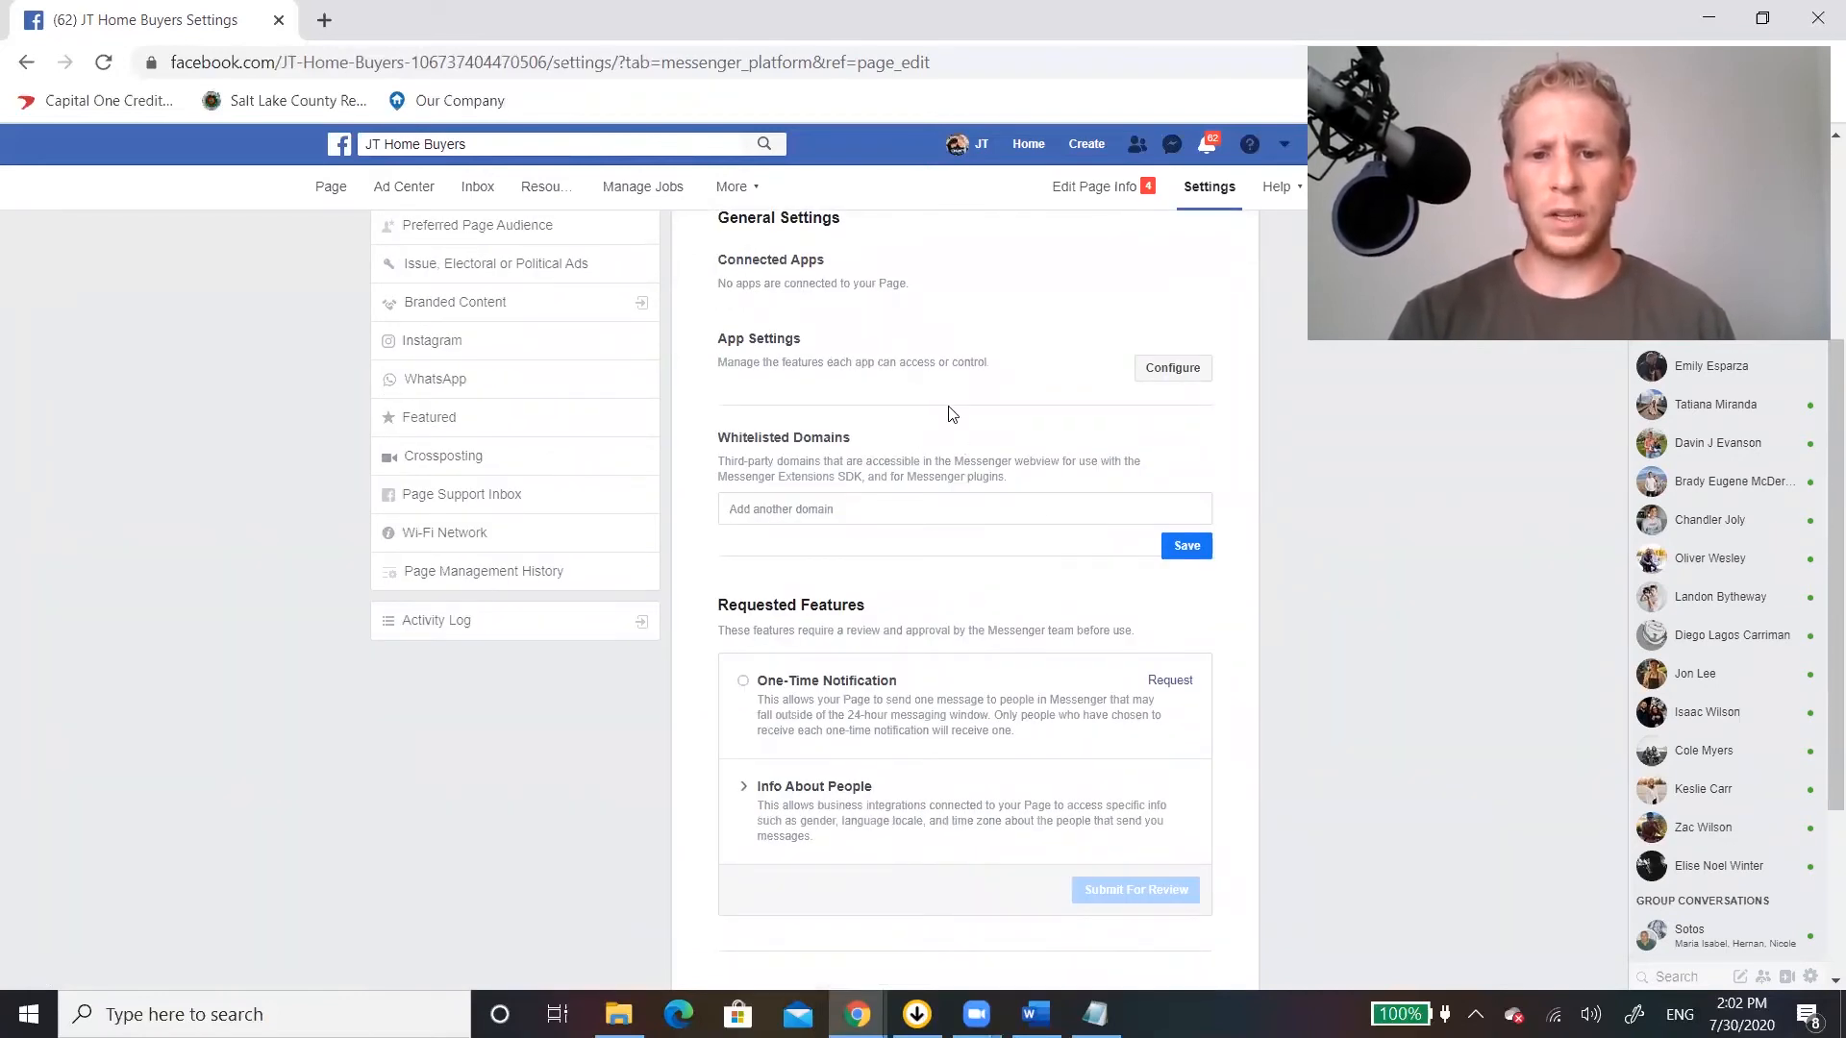
{"action": "scroll", "coordinate": [949, 413], "scroll_direction": "up", "scroll_amount": 3}
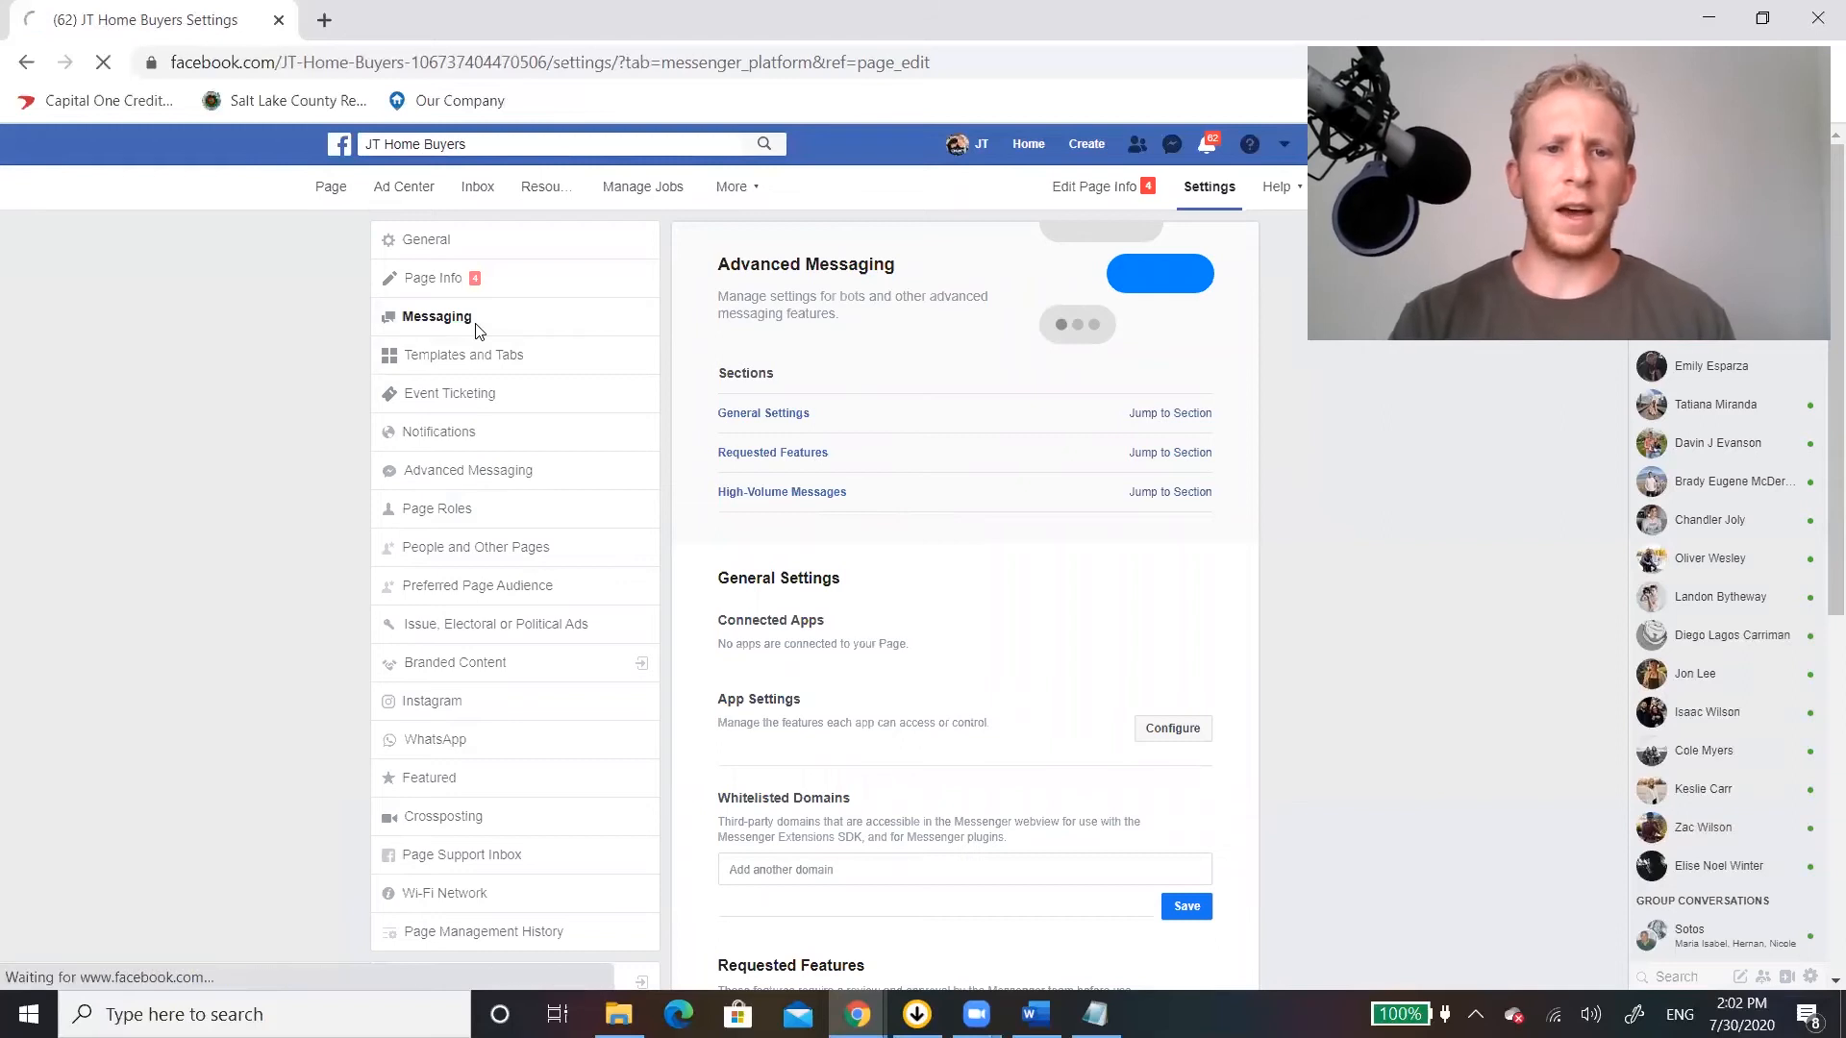
Turn on the greeting for people starting a Messenger conversation in the Page's Messaging settings.
{"action": "left_click", "coordinate": [429, 325]}
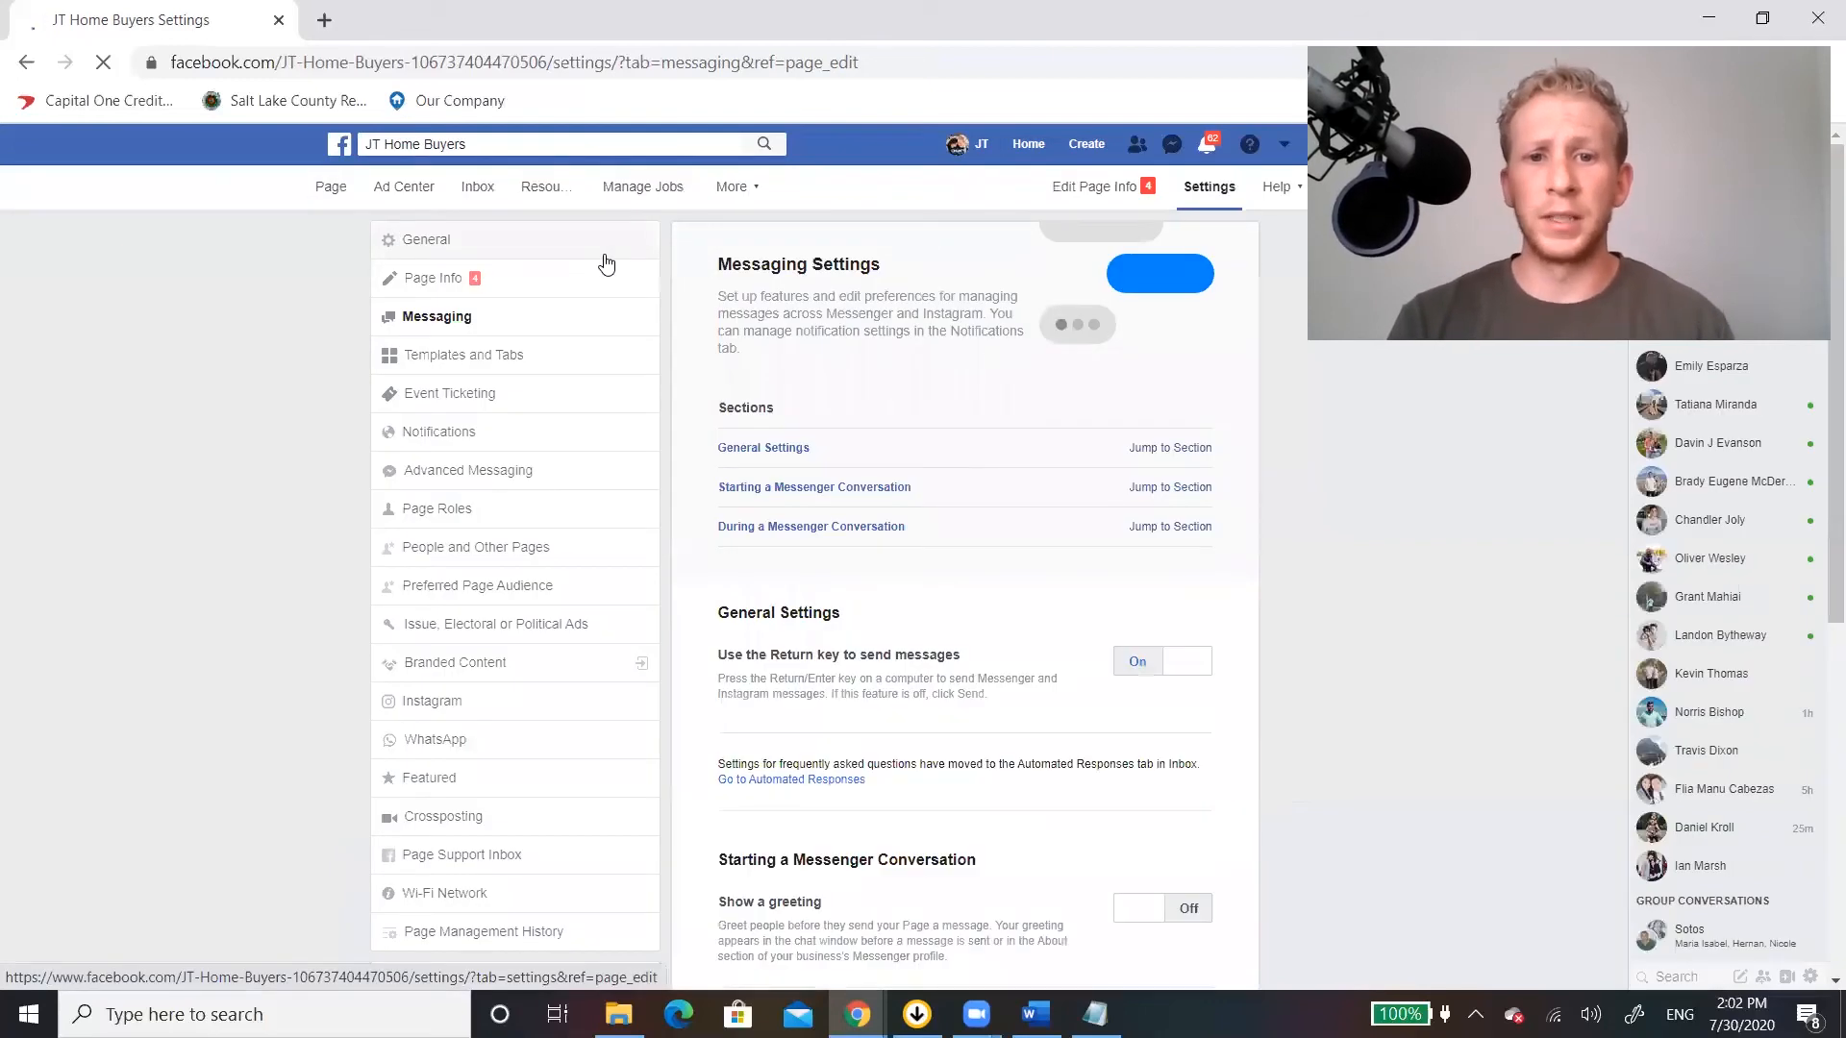
{"action": "scroll", "coordinate": [1000, 556], "scroll_direction": "down", "scroll_amount": 1}
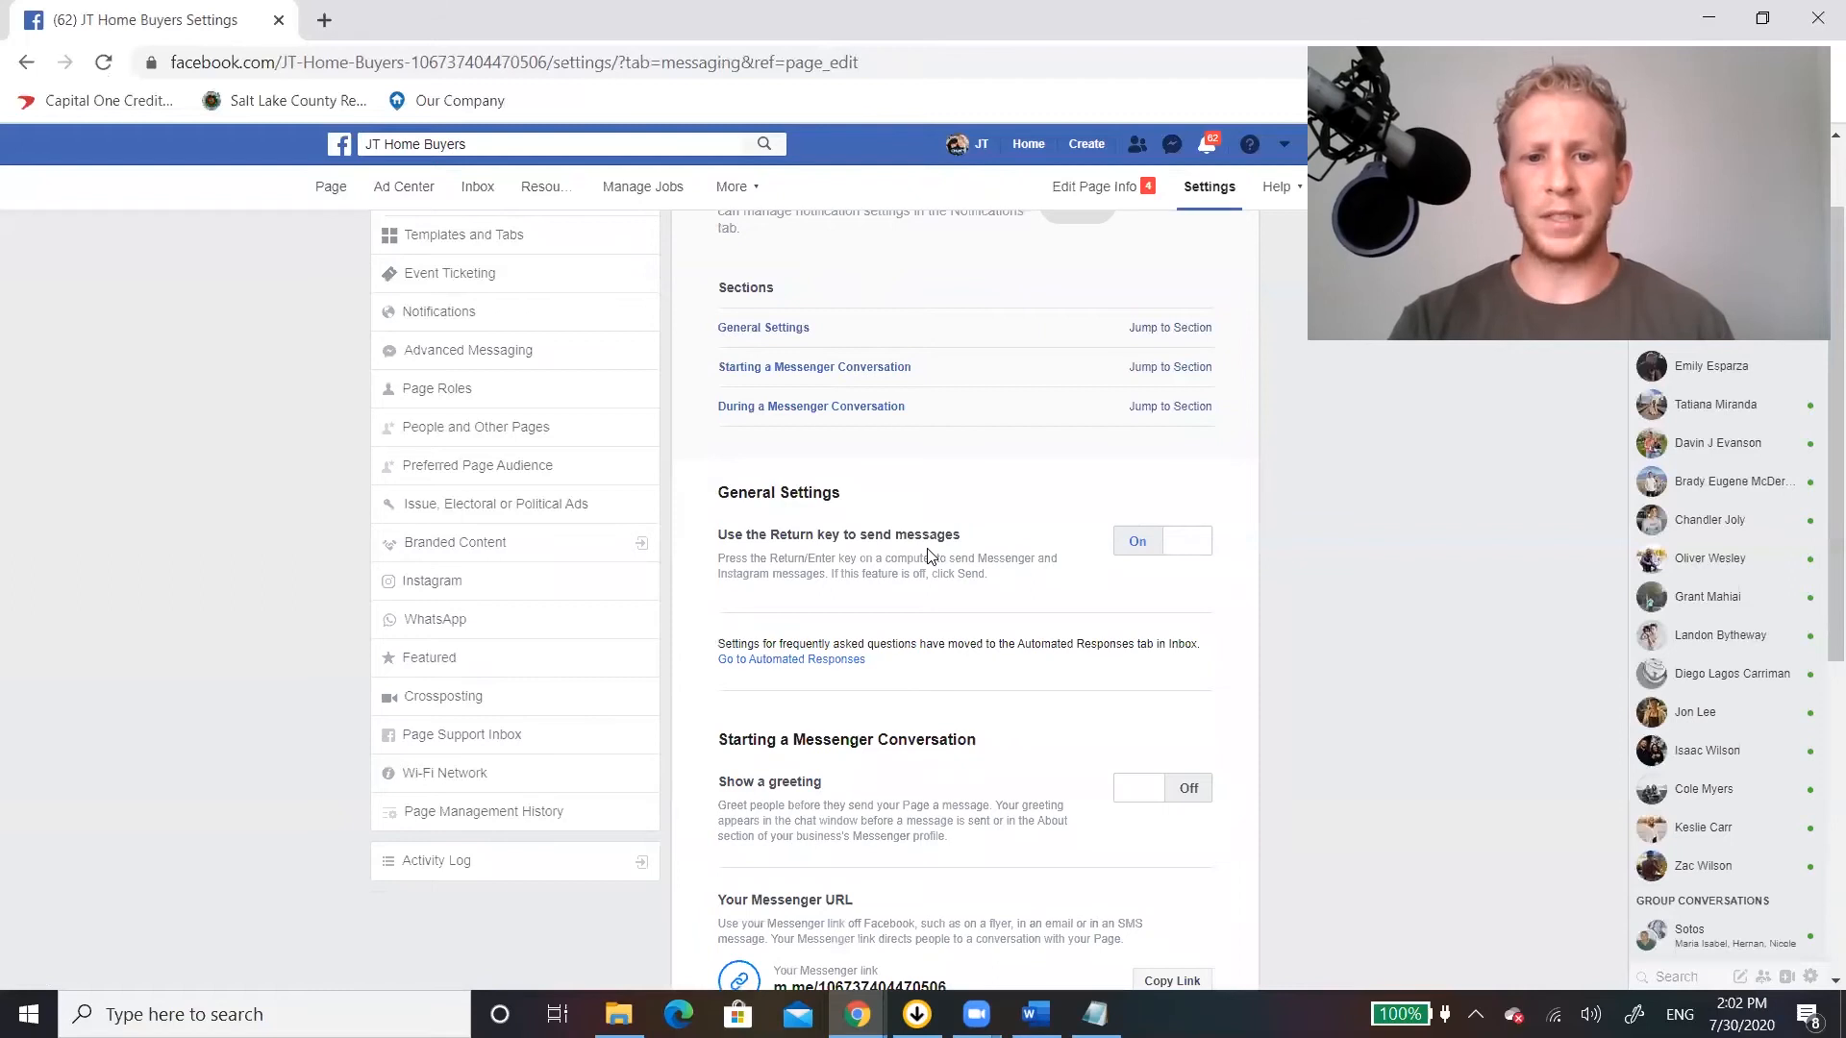
{"action": "scroll", "coordinate": [929, 556], "scroll_direction": "down", "scroll_amount": 2}
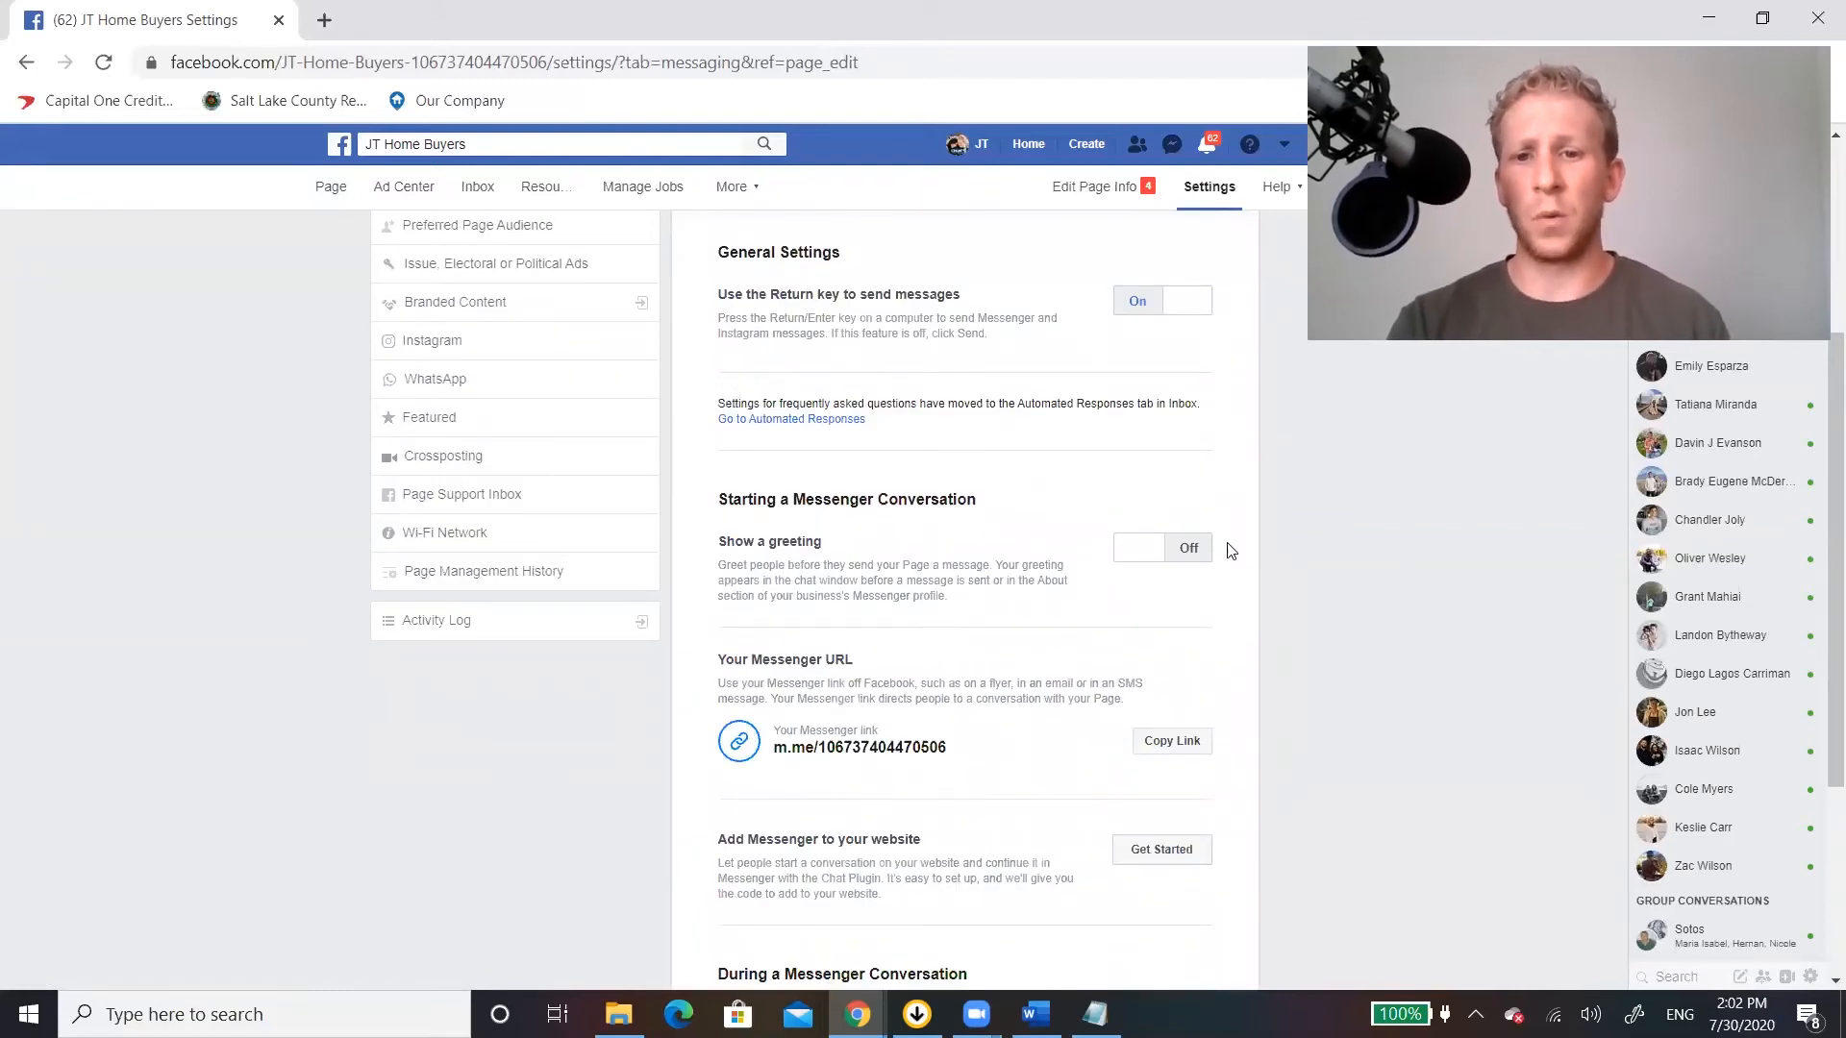
{"action": "left_click", "coordinate": [1161, 557]}
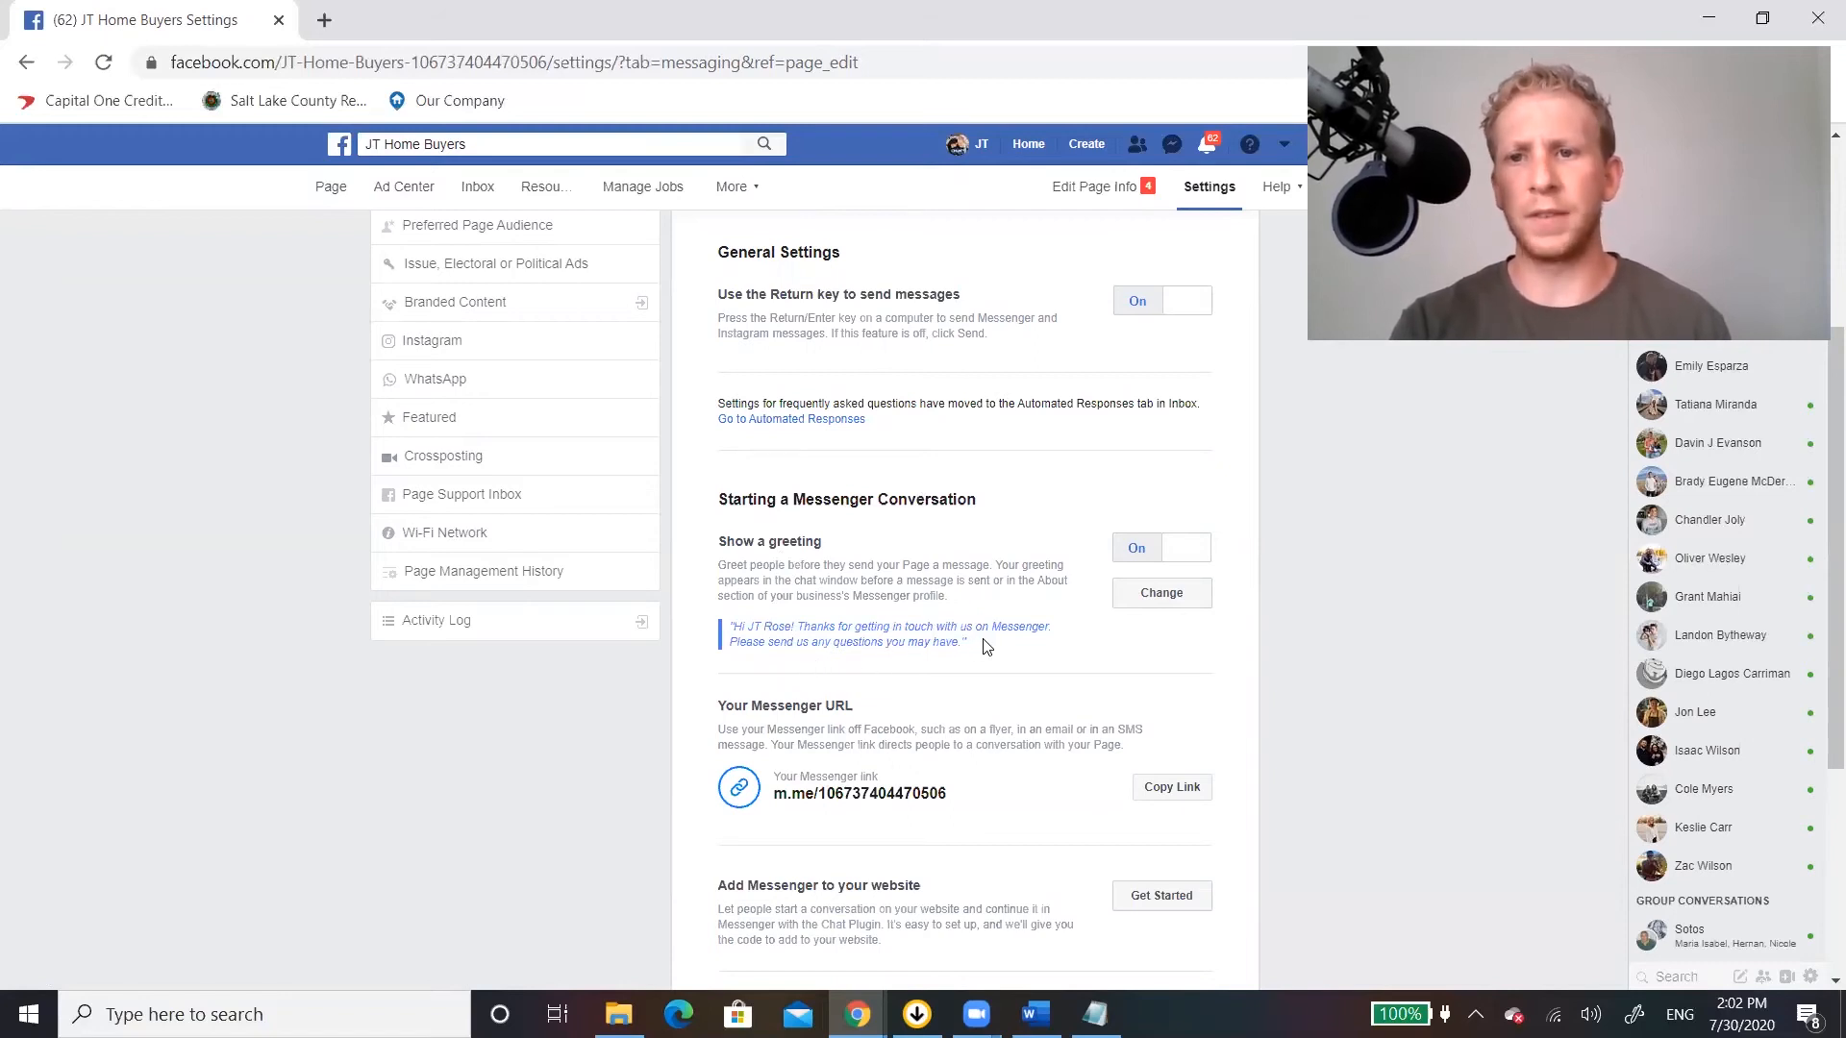
Review the Messenger link, website plugin and automated response options in the Messaging settings.
{"action": "scroll", "coordinate": [985, 647], "scroll_direction": "down", "scroll_amount": 4}
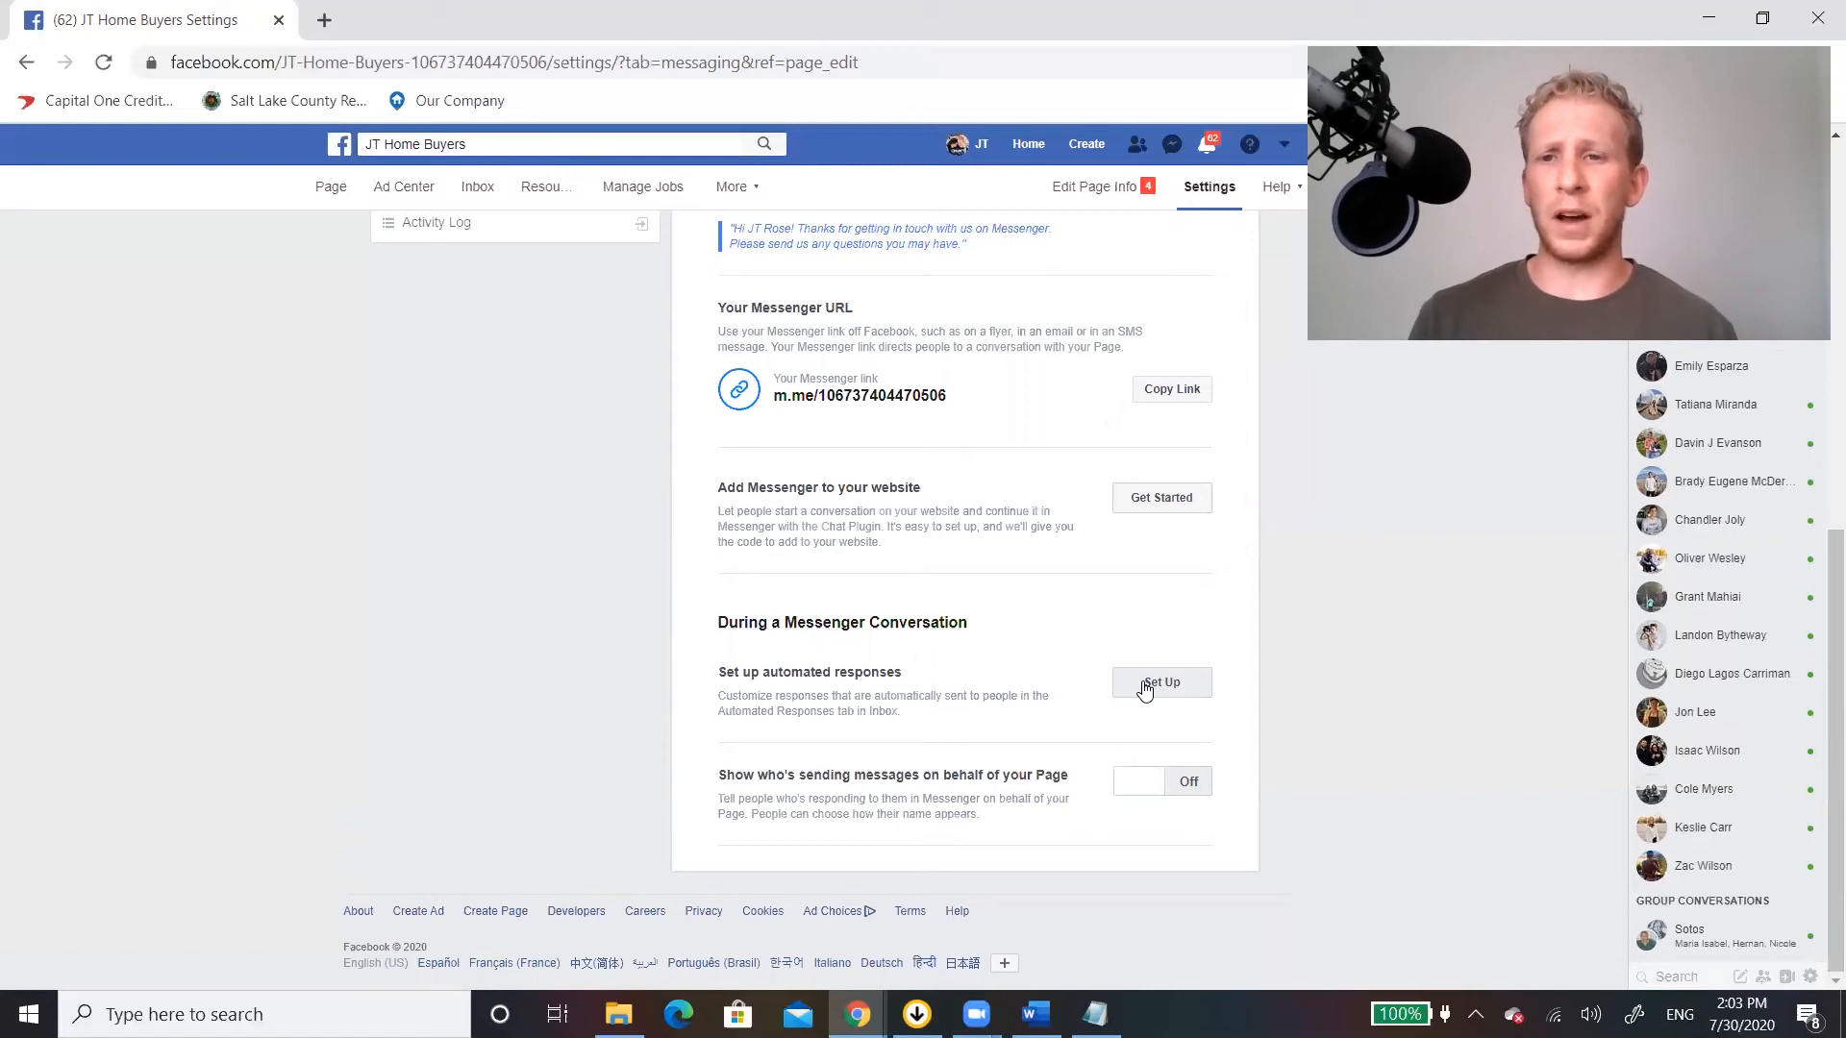
{"action": "scroll", "coordinate": [1064, 552], "scroll_direction": "up", "scroll_amount": 3}
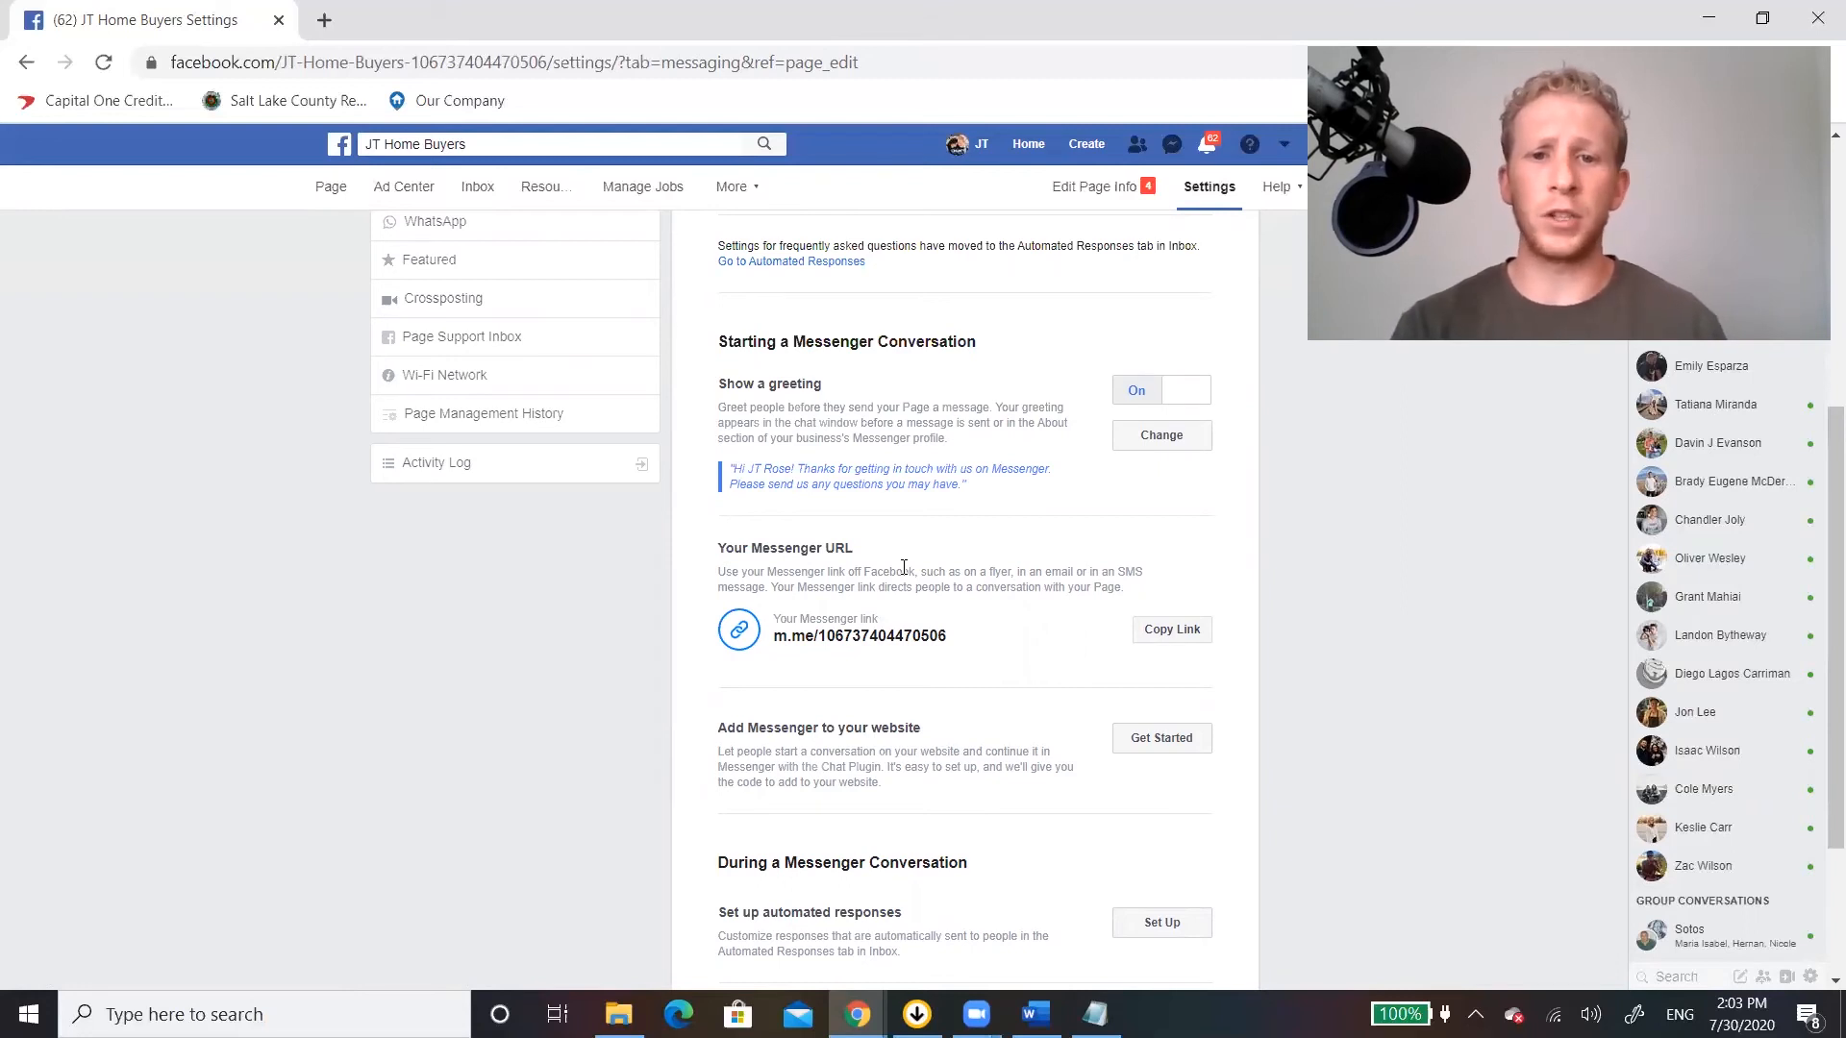
{"action": "scroll", "coordinate": [903, 568], "scroll_direction": "up", "scroll_amount": 5}
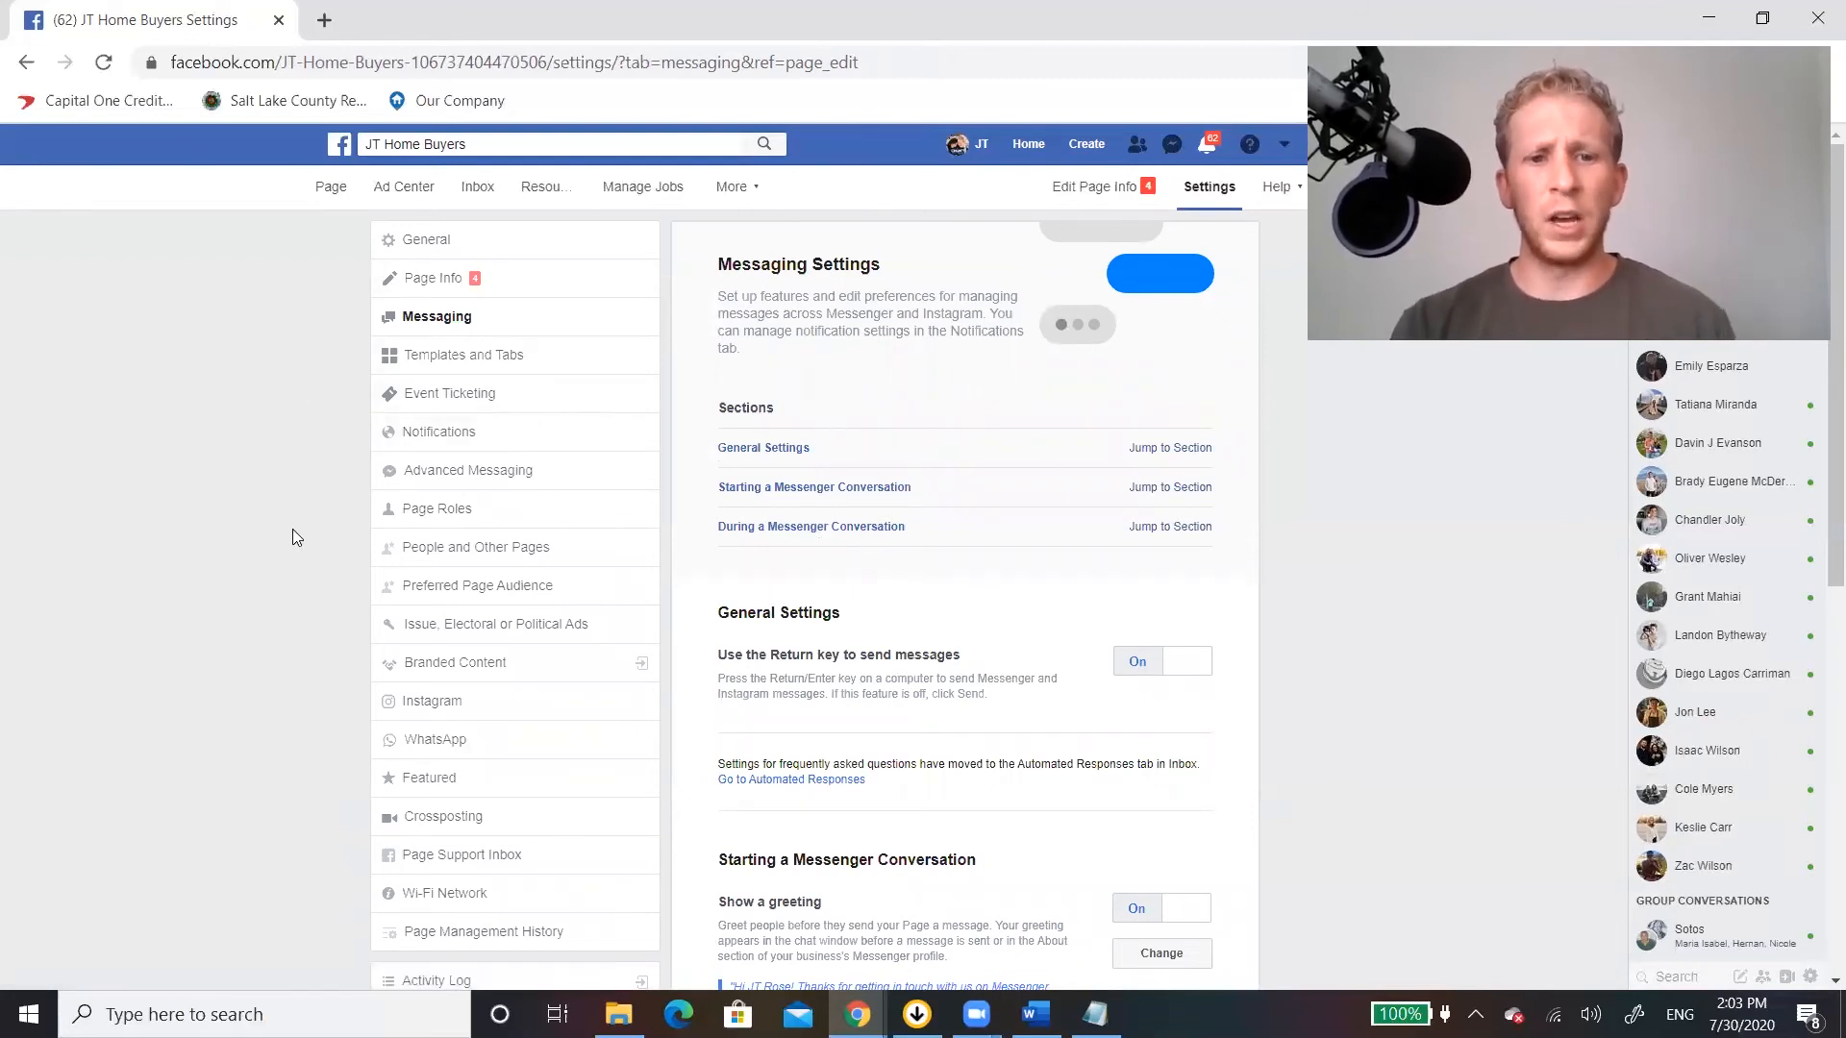
Look over the Page settings for connecting an Instagram account.
{"action": "scroll", "coordinate": [402, 585], "scroll_direction": "down", "scroll_amount": 1}
{"action": "left_click", "coordinate": [472, 584]}
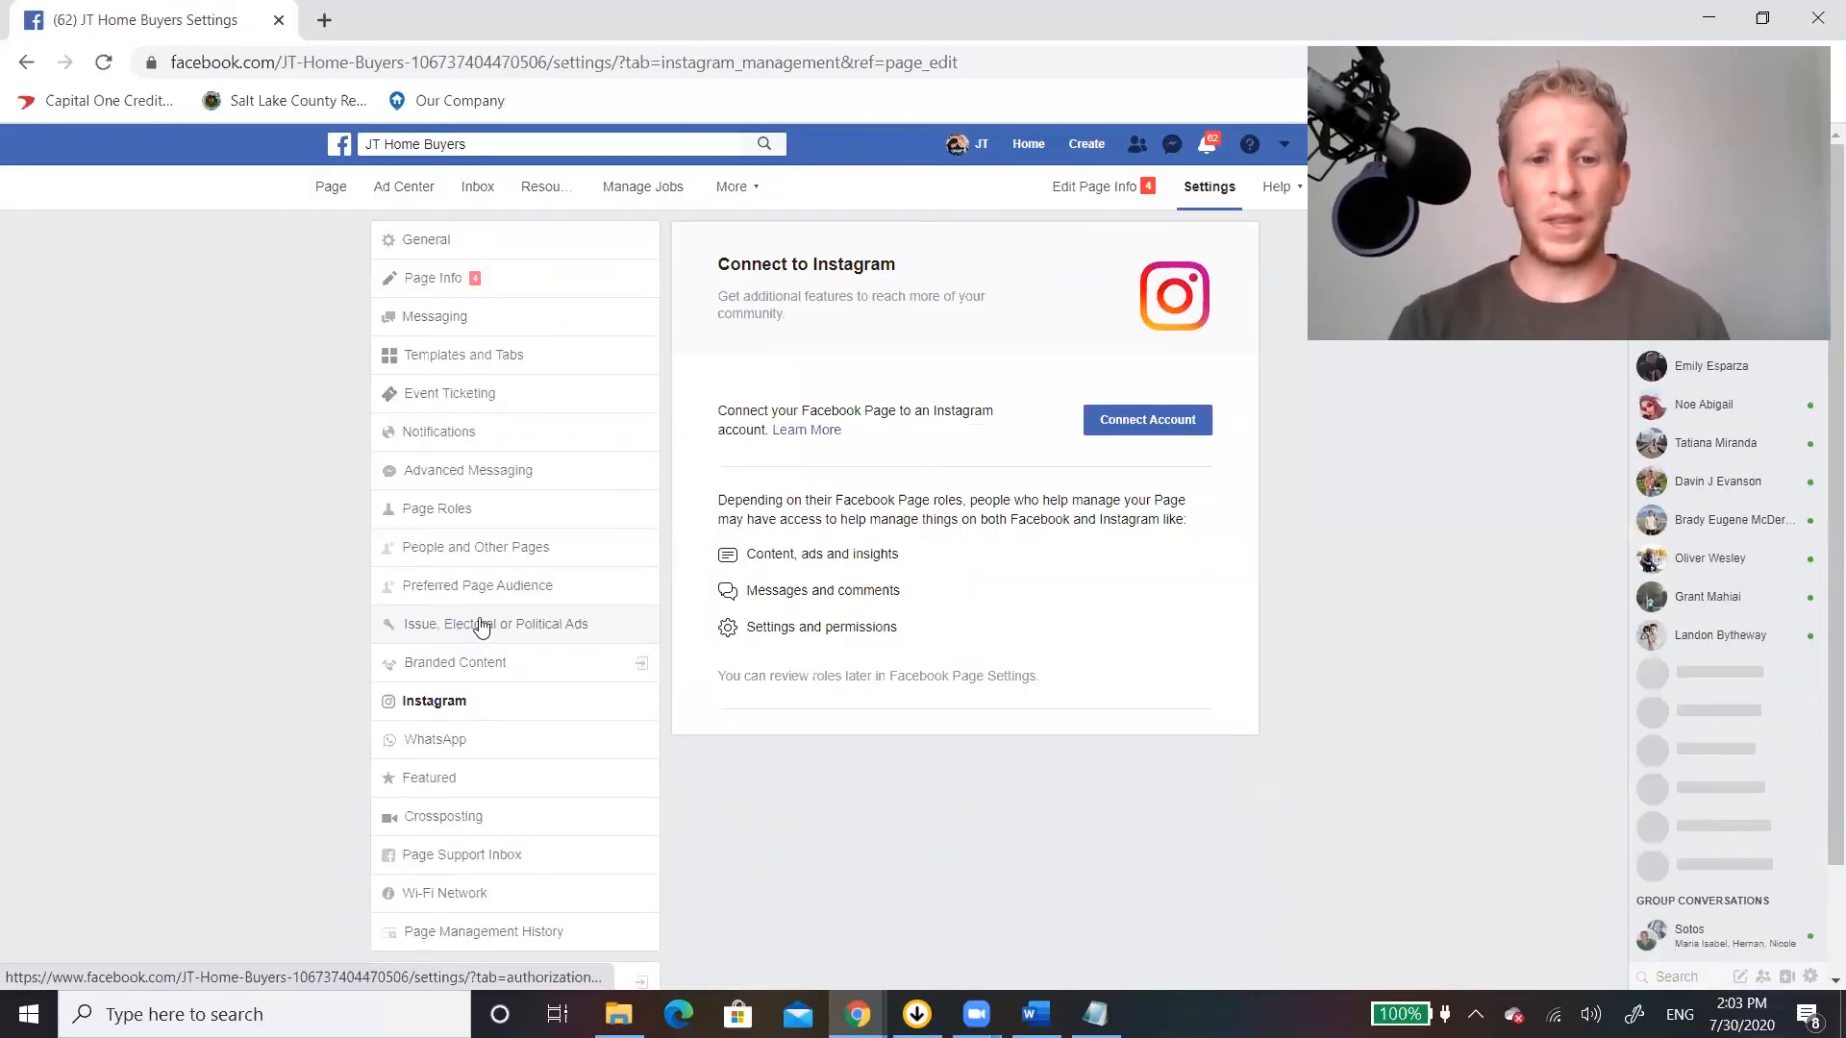
{"action": "scroll", "coordinate": [242, 595], "scroll_direction": "down", "scroll_amount": 2}
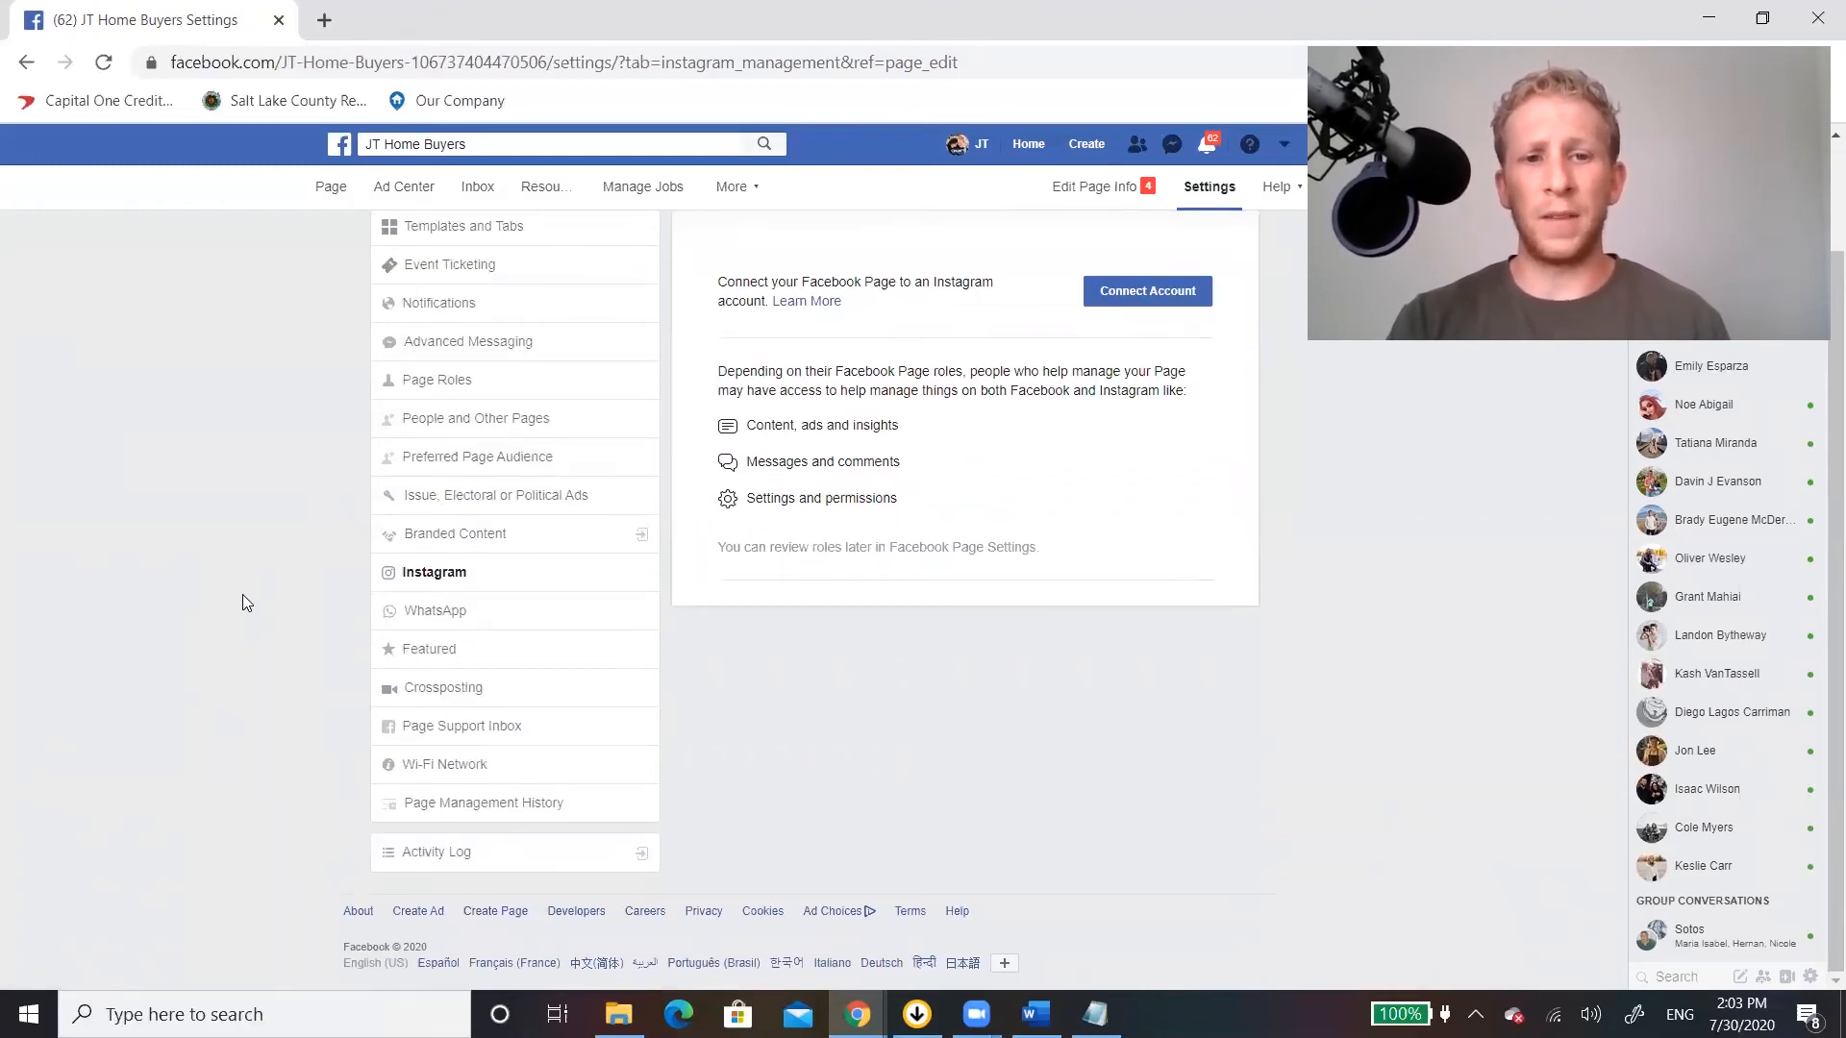
{"action": "scroll", "coordinate": [242, 595], "scroll_direction": "up", "scroll_amount": 2}
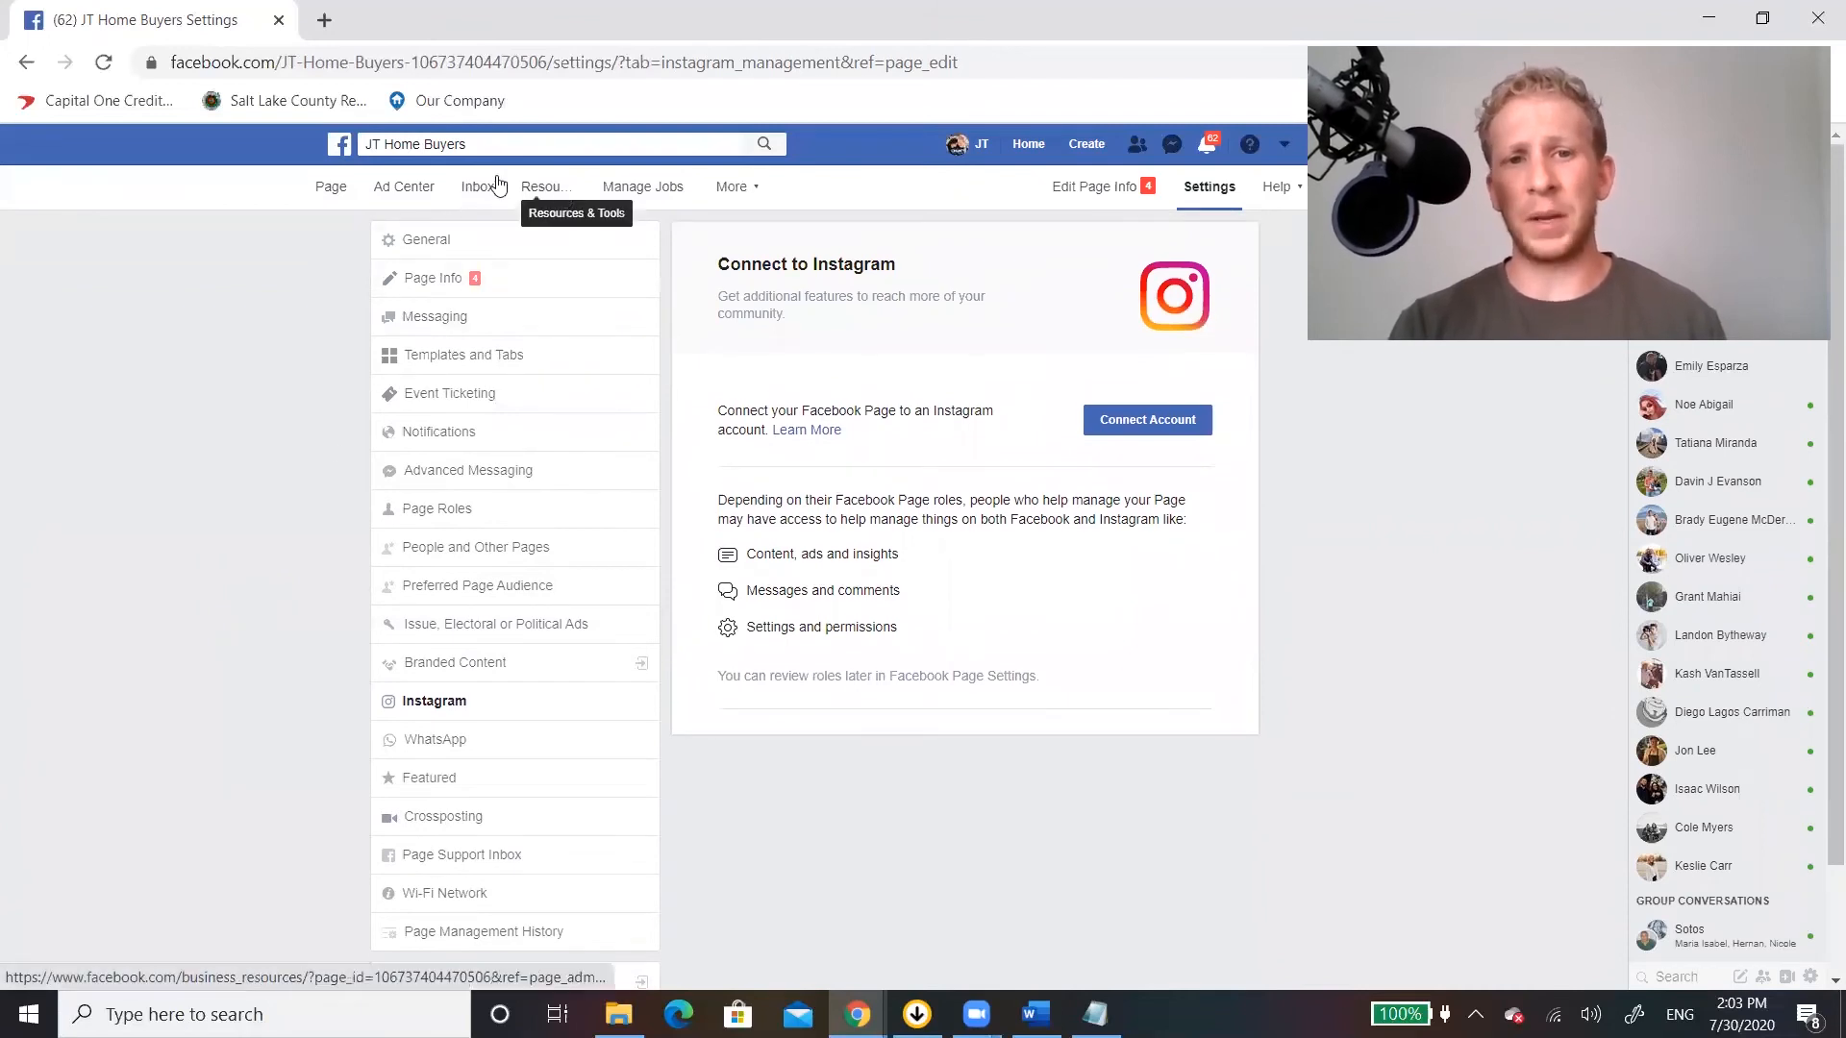
Check the Page's Inbox and open its Publishing Tools to view the published posts.
{"action": "left_click", "coordinate": [471, 193]}
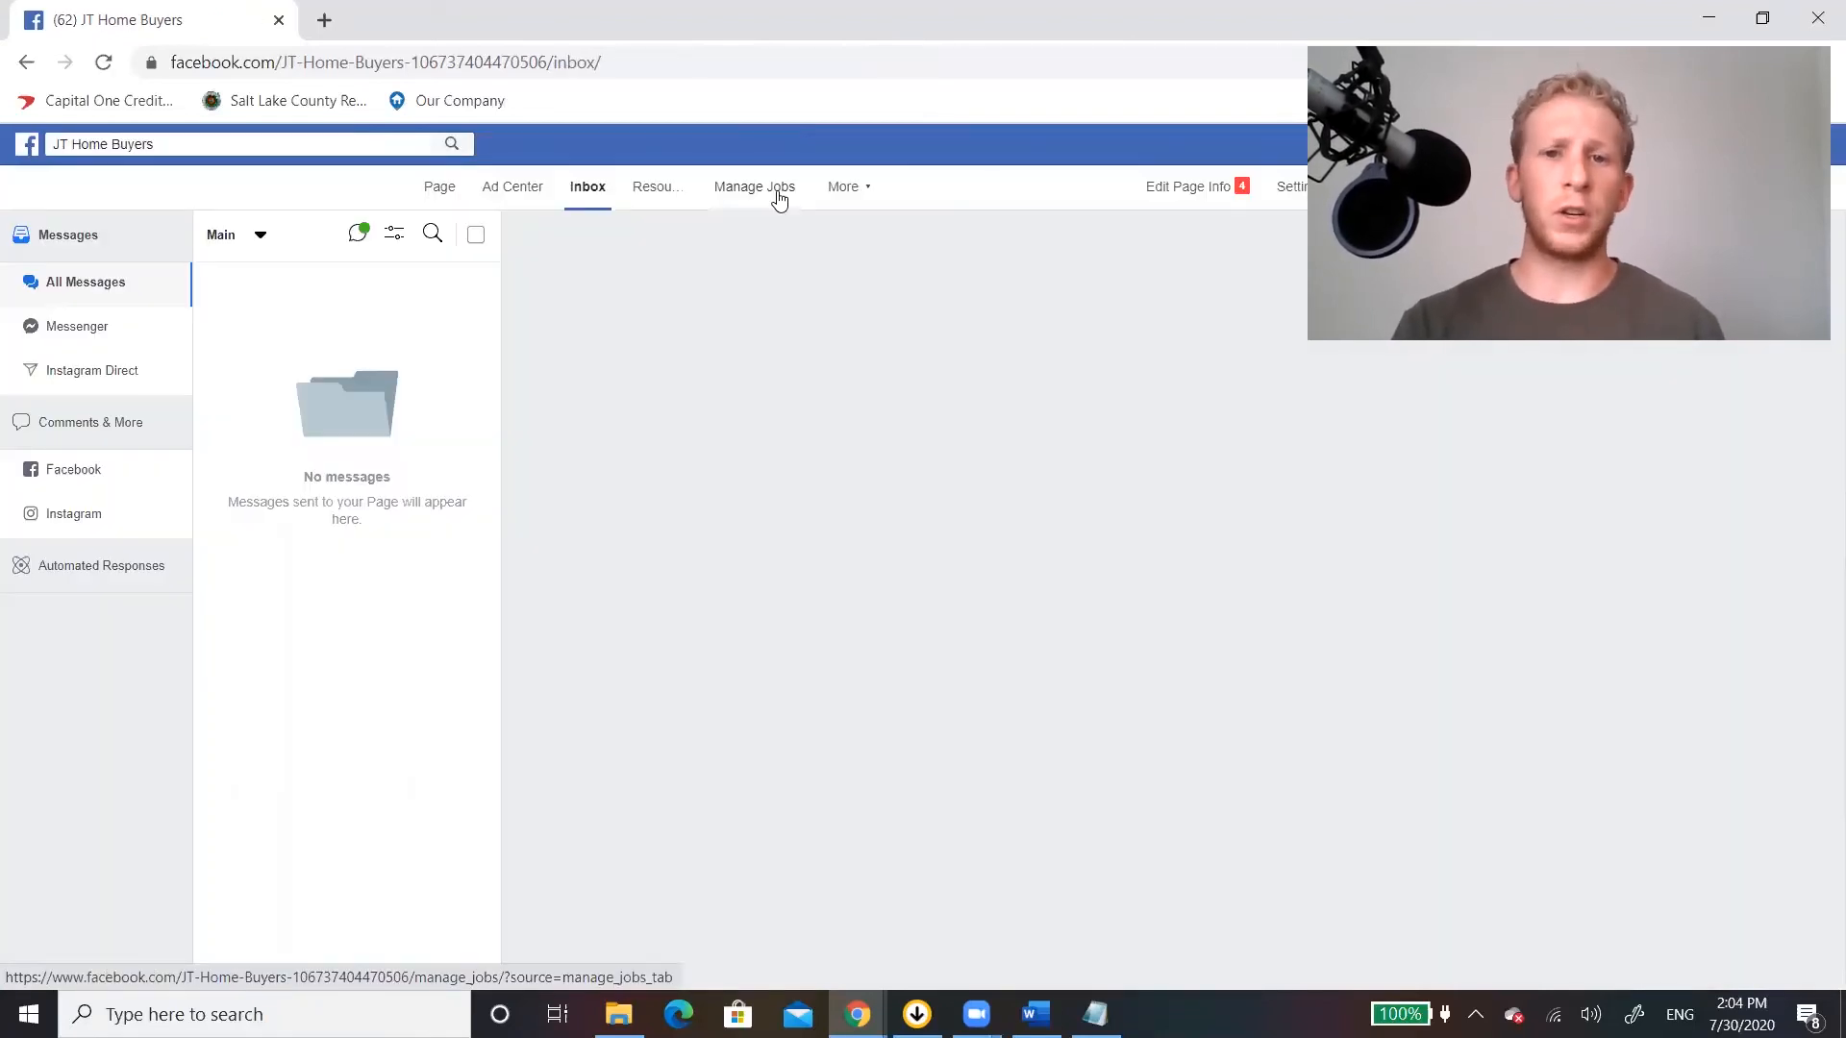
{"action": "left_click", "coordinate": [859, 189]}
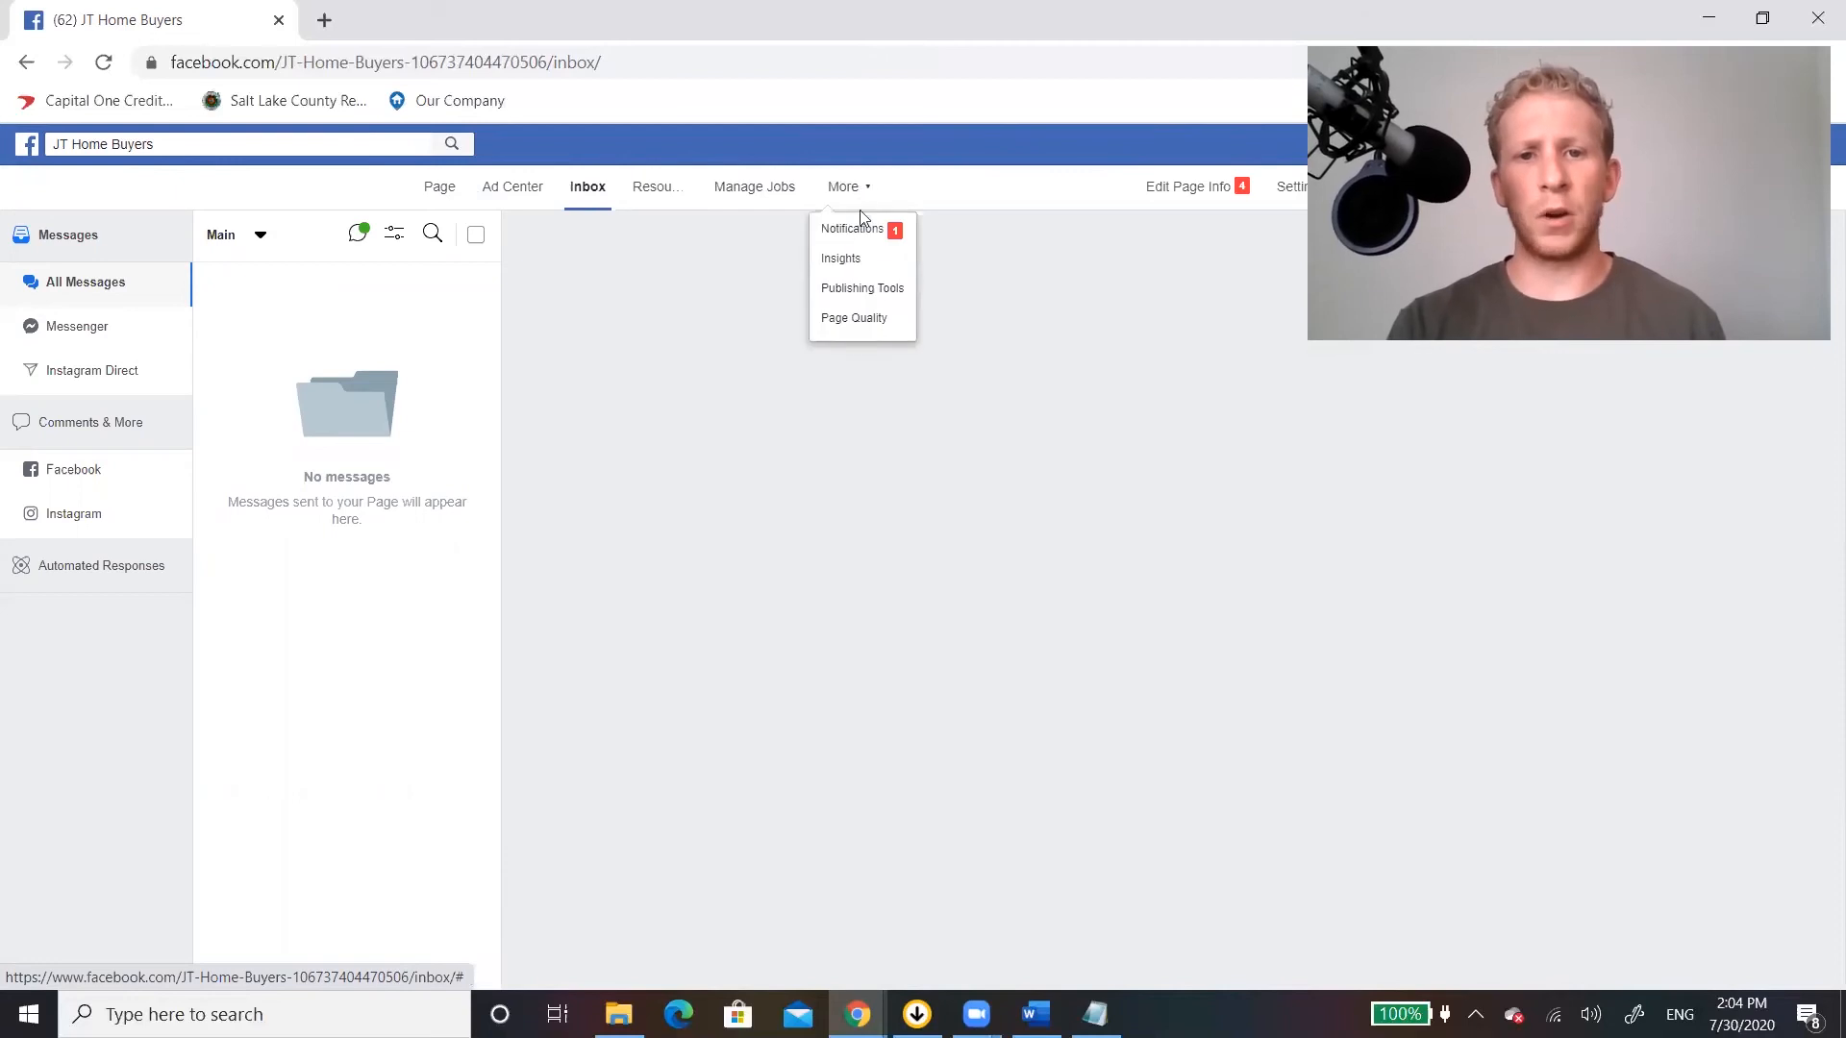
{"action": "left_click", "coordinate": [894, 290]}
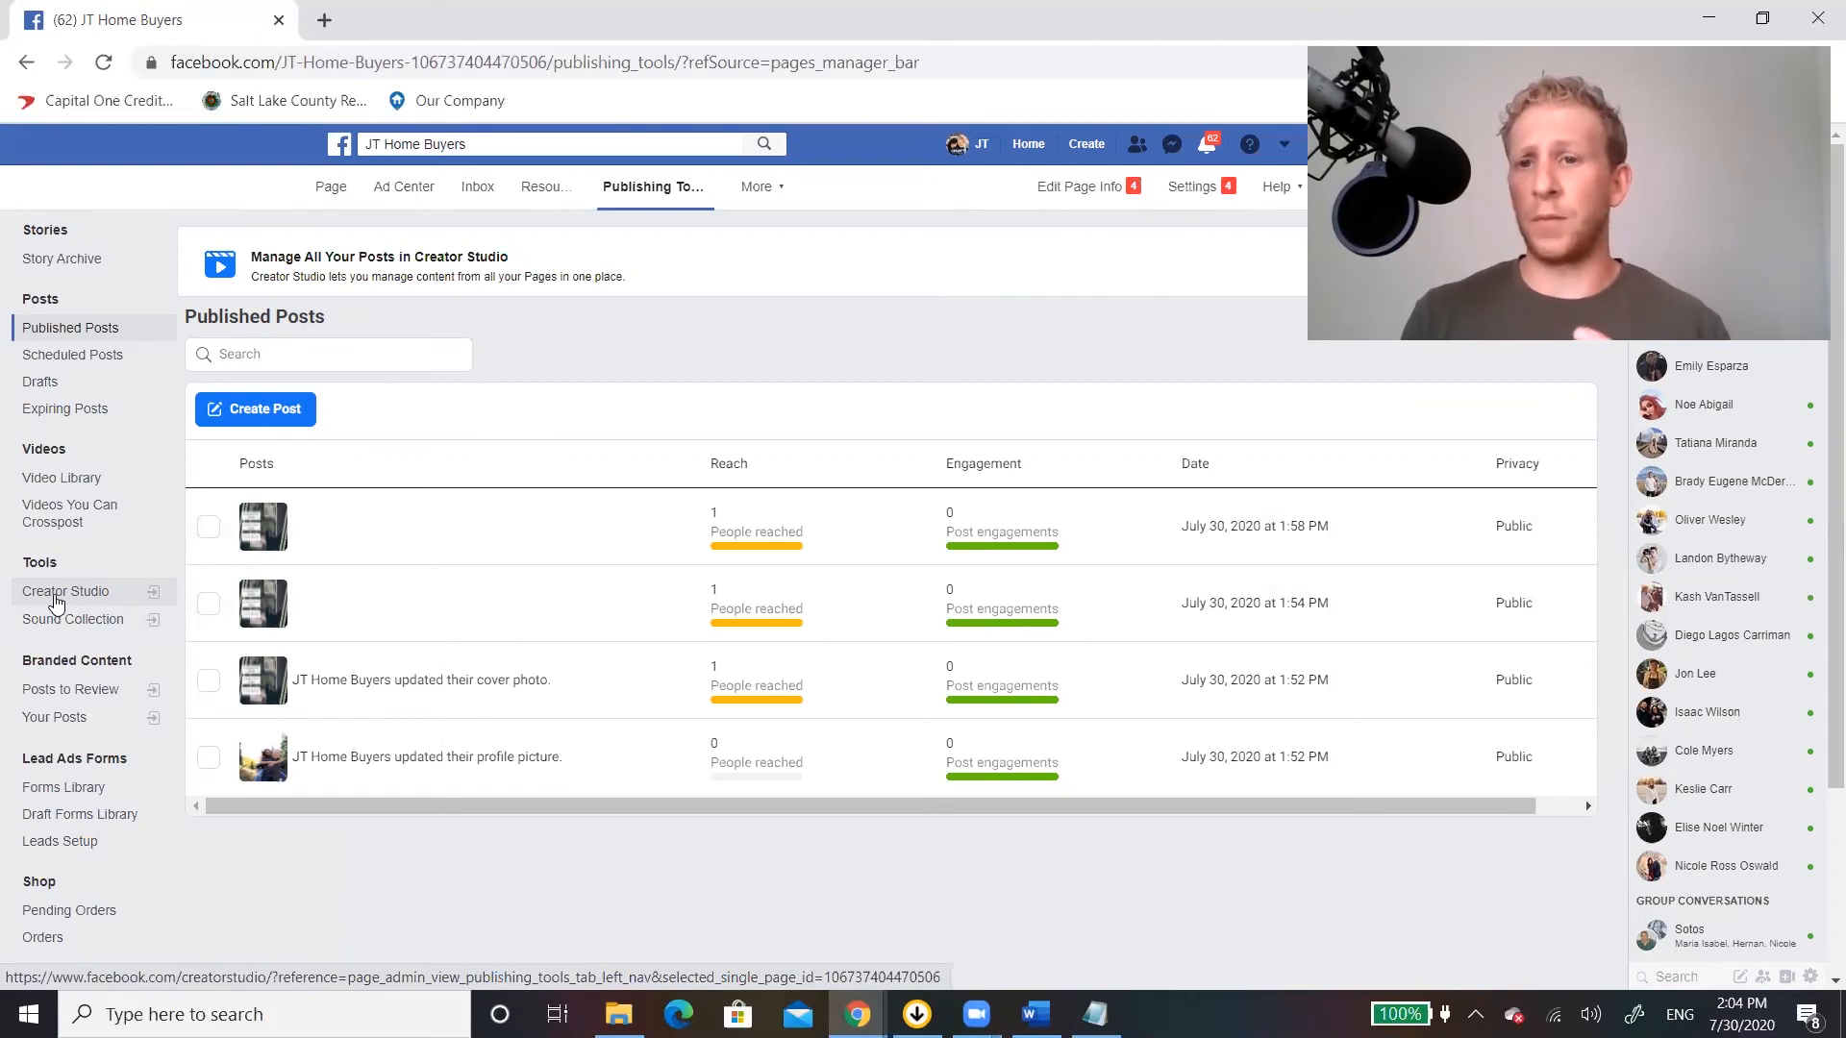
Open Creator Studio from the Publishing Tools and draft a new Page post reading "1st post example".
{"action": "left_click", "coordinate": [55, 602]}
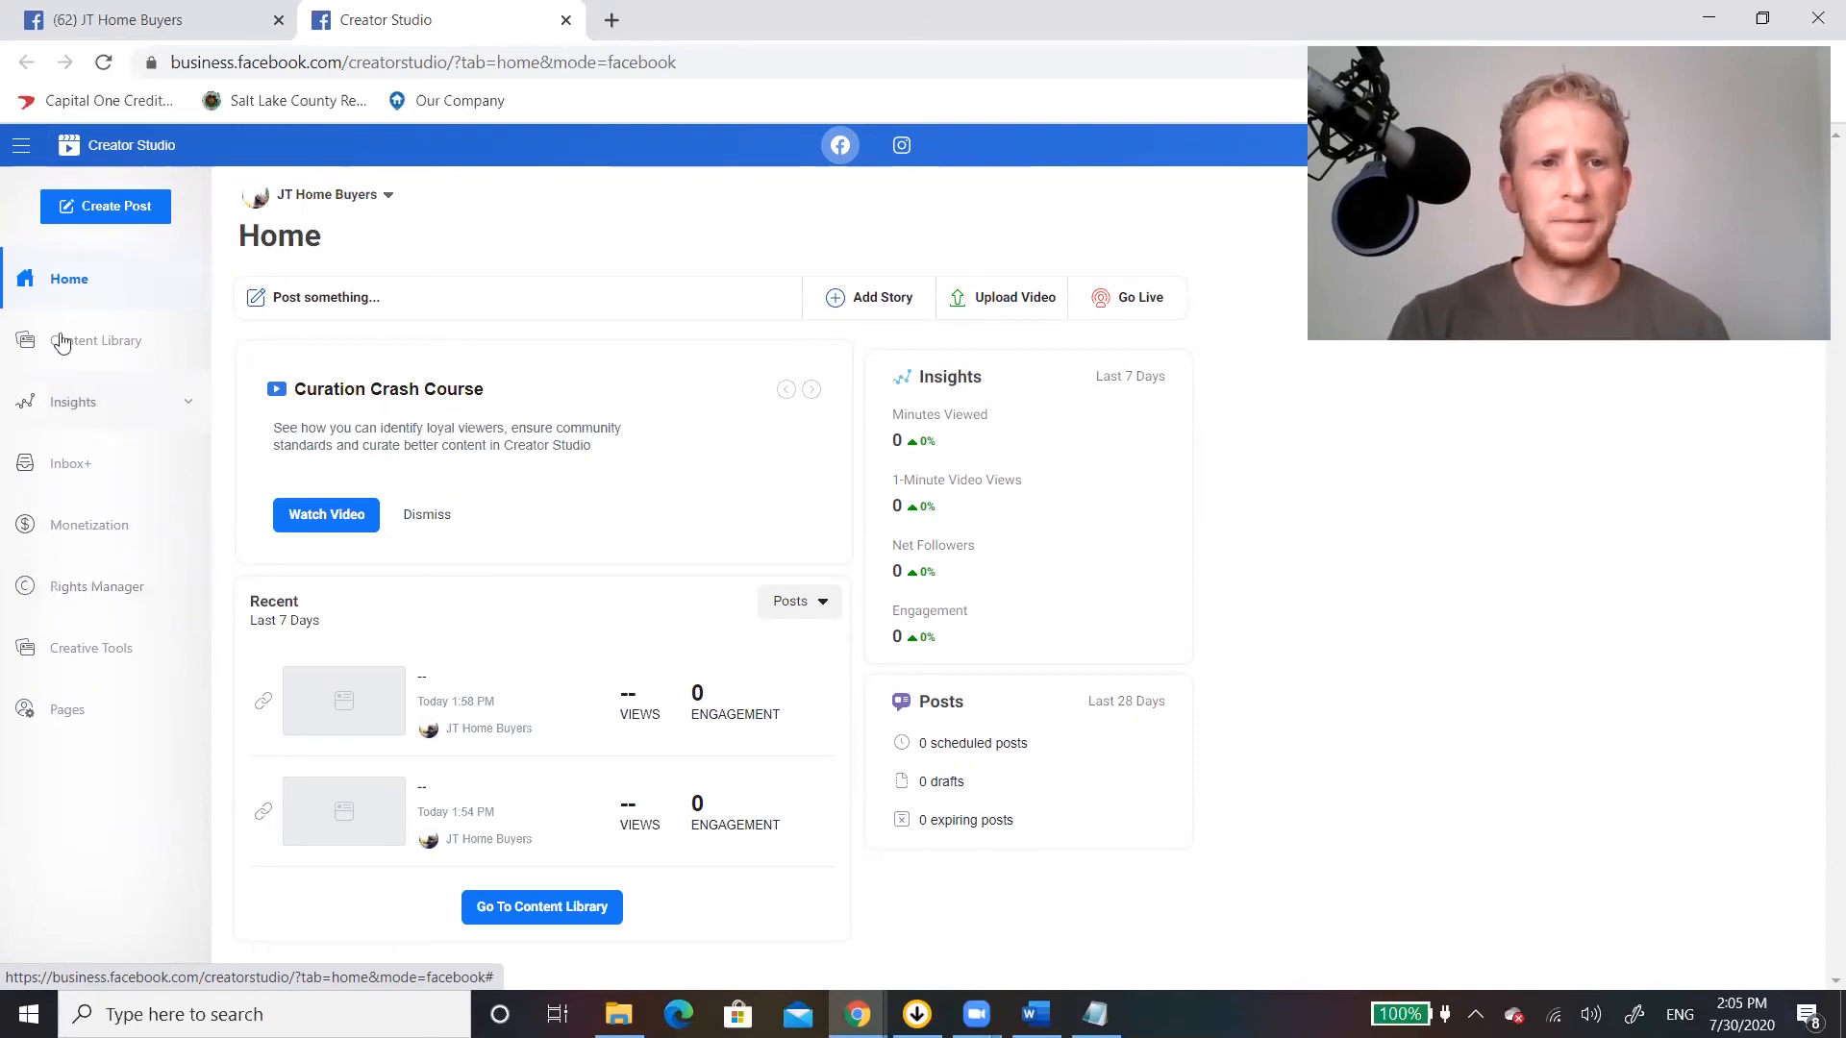
{"action": "left_click", "coordinate": [112, 220]}
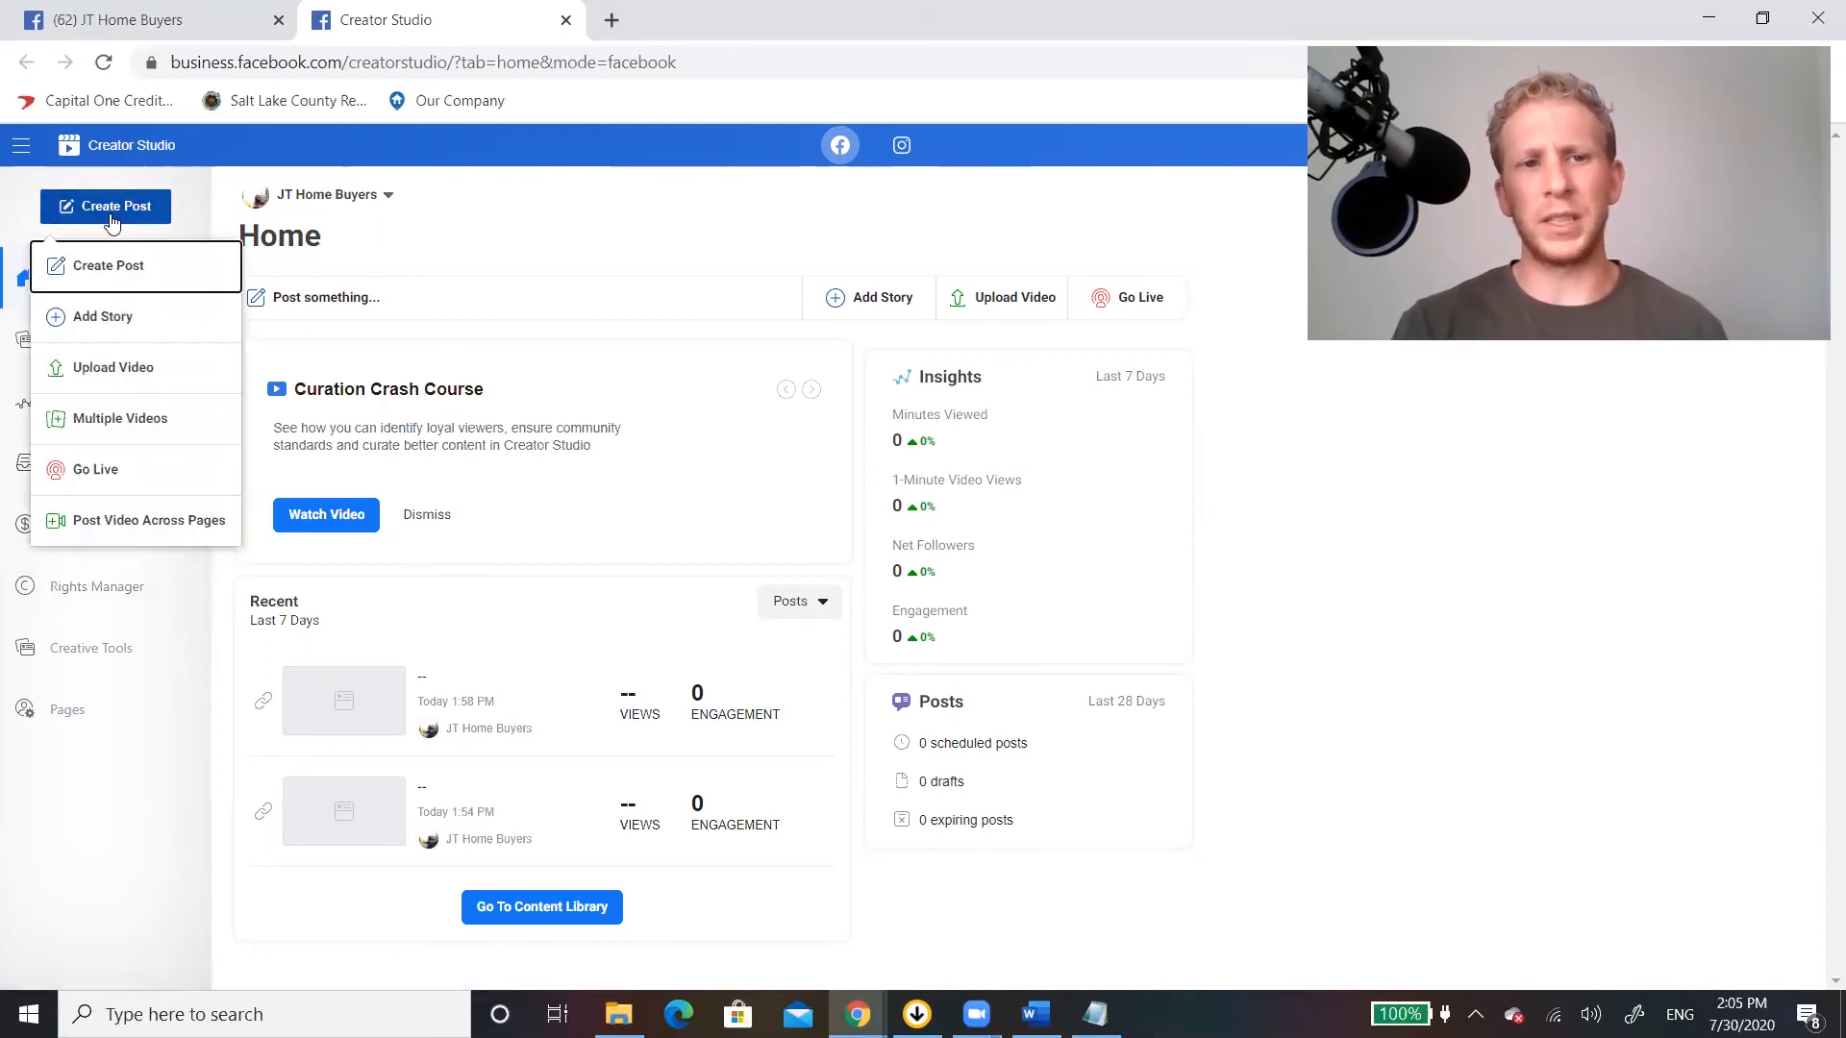
{"action": "left_click", "coordinate": [131, 269]}
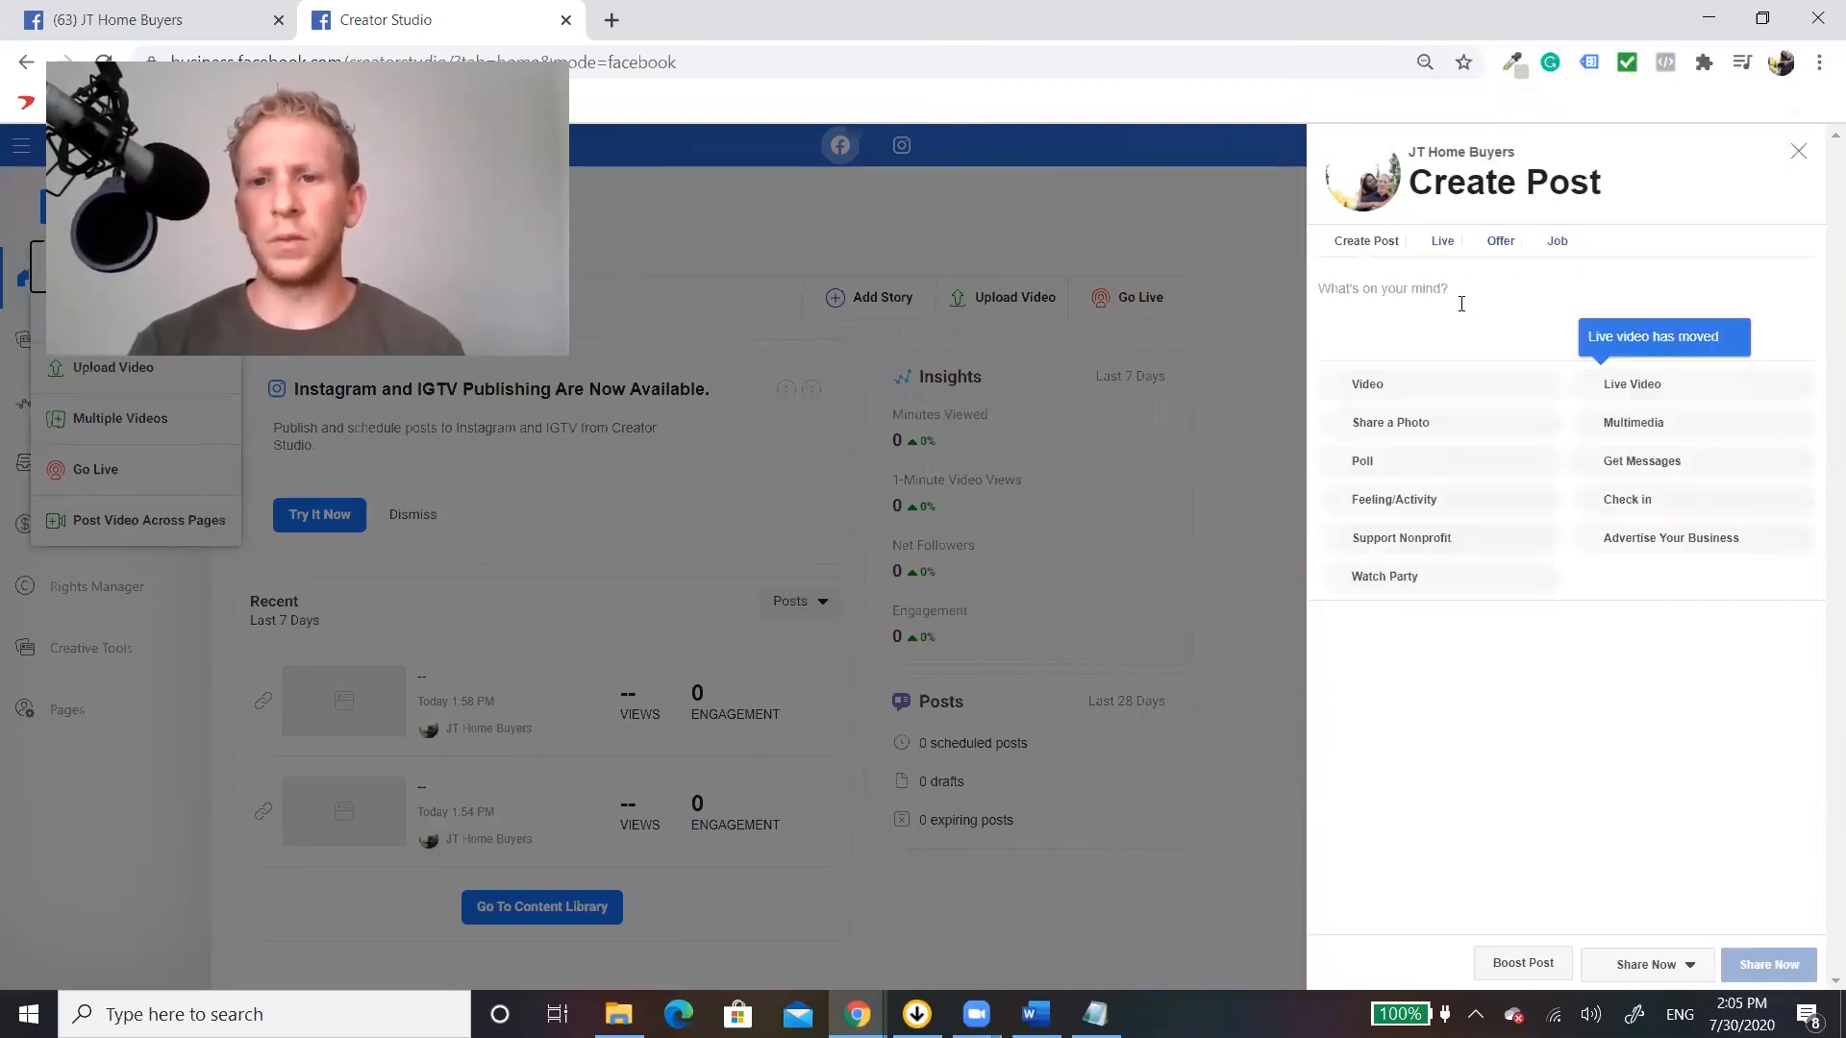
{"action": "left_click", "coordinate": [1461, 304]}
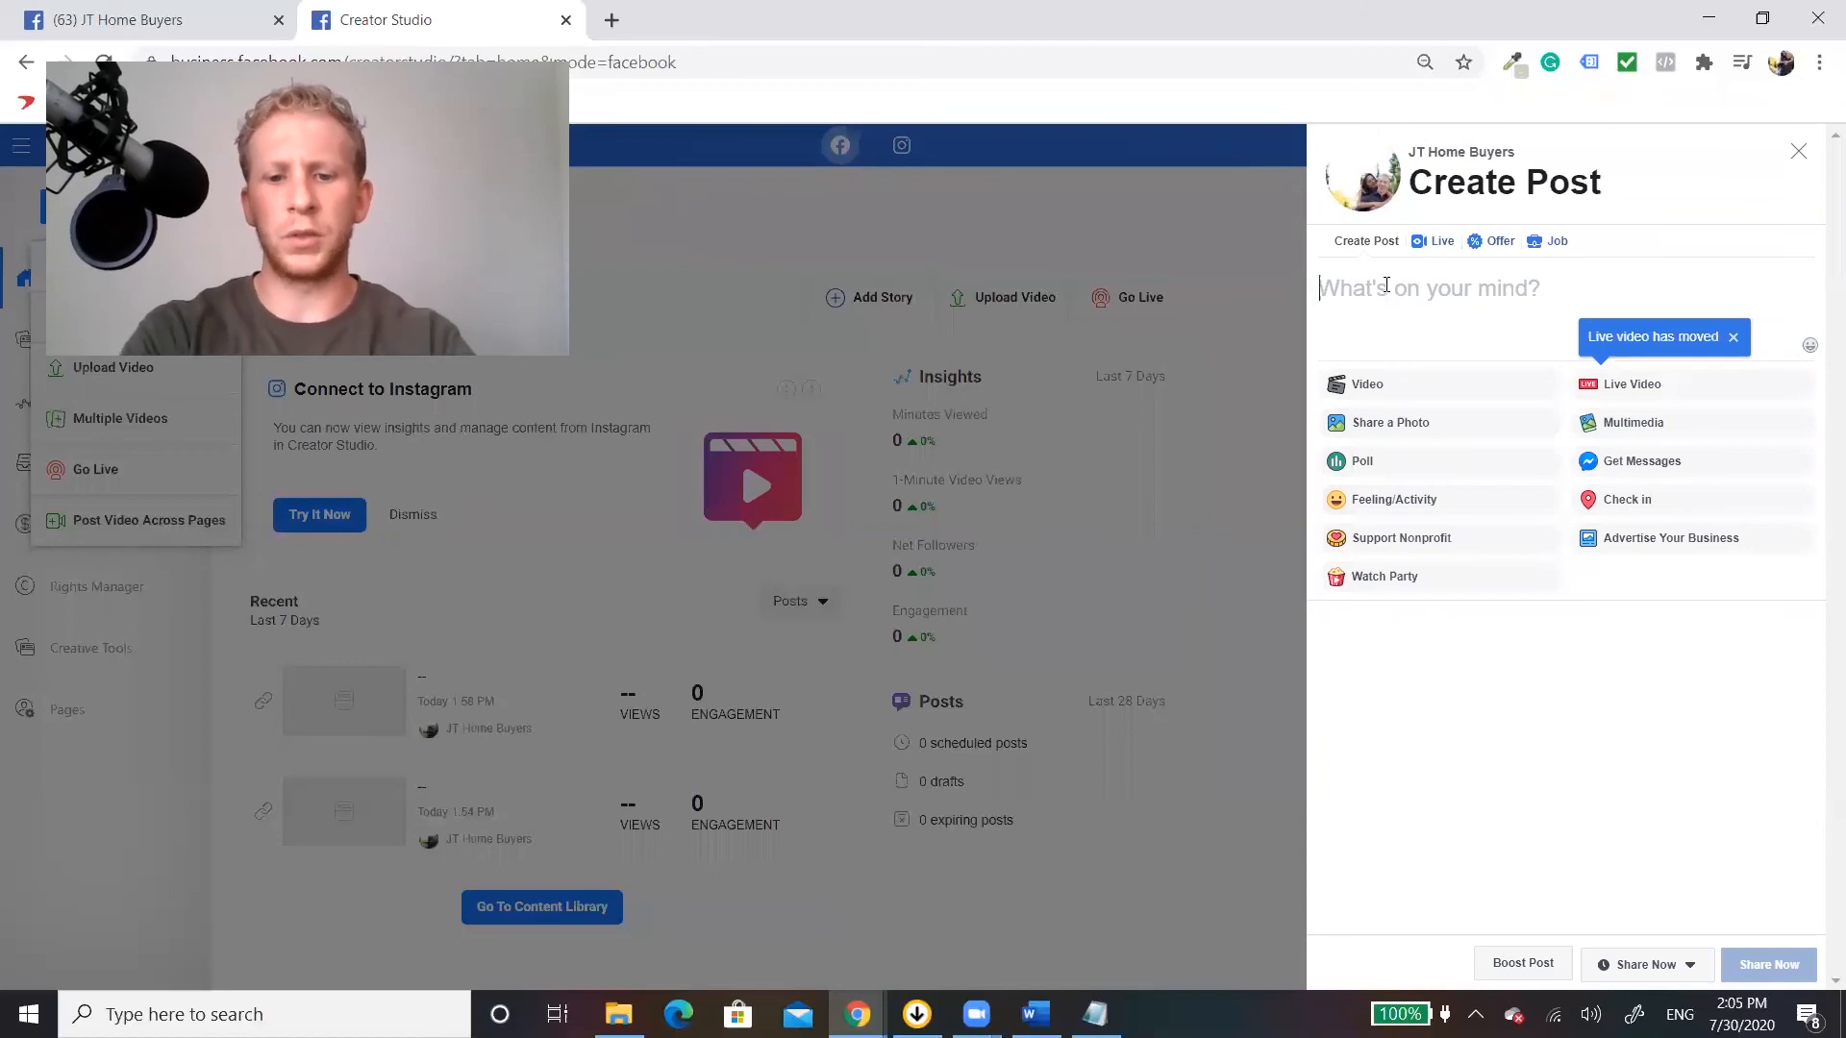
{"action": "type", "text": "1st pos"}
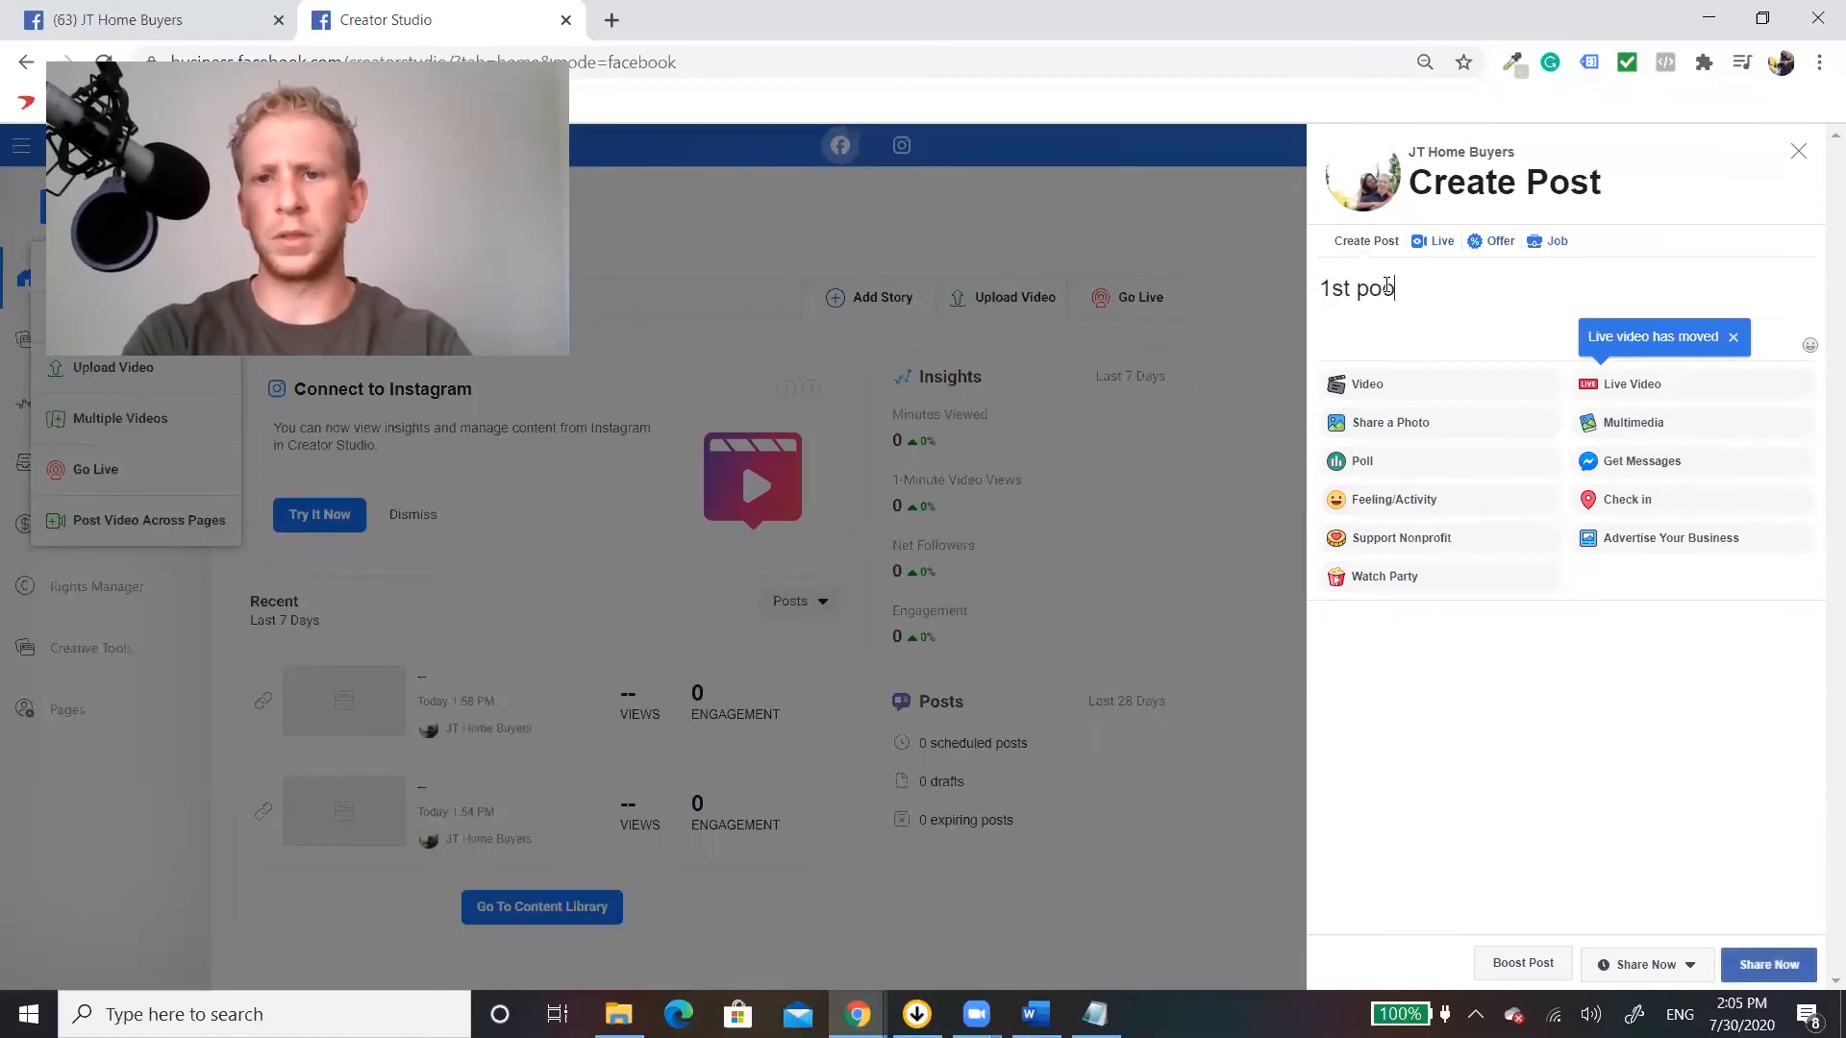
{"action": "type", "text": "t example"}
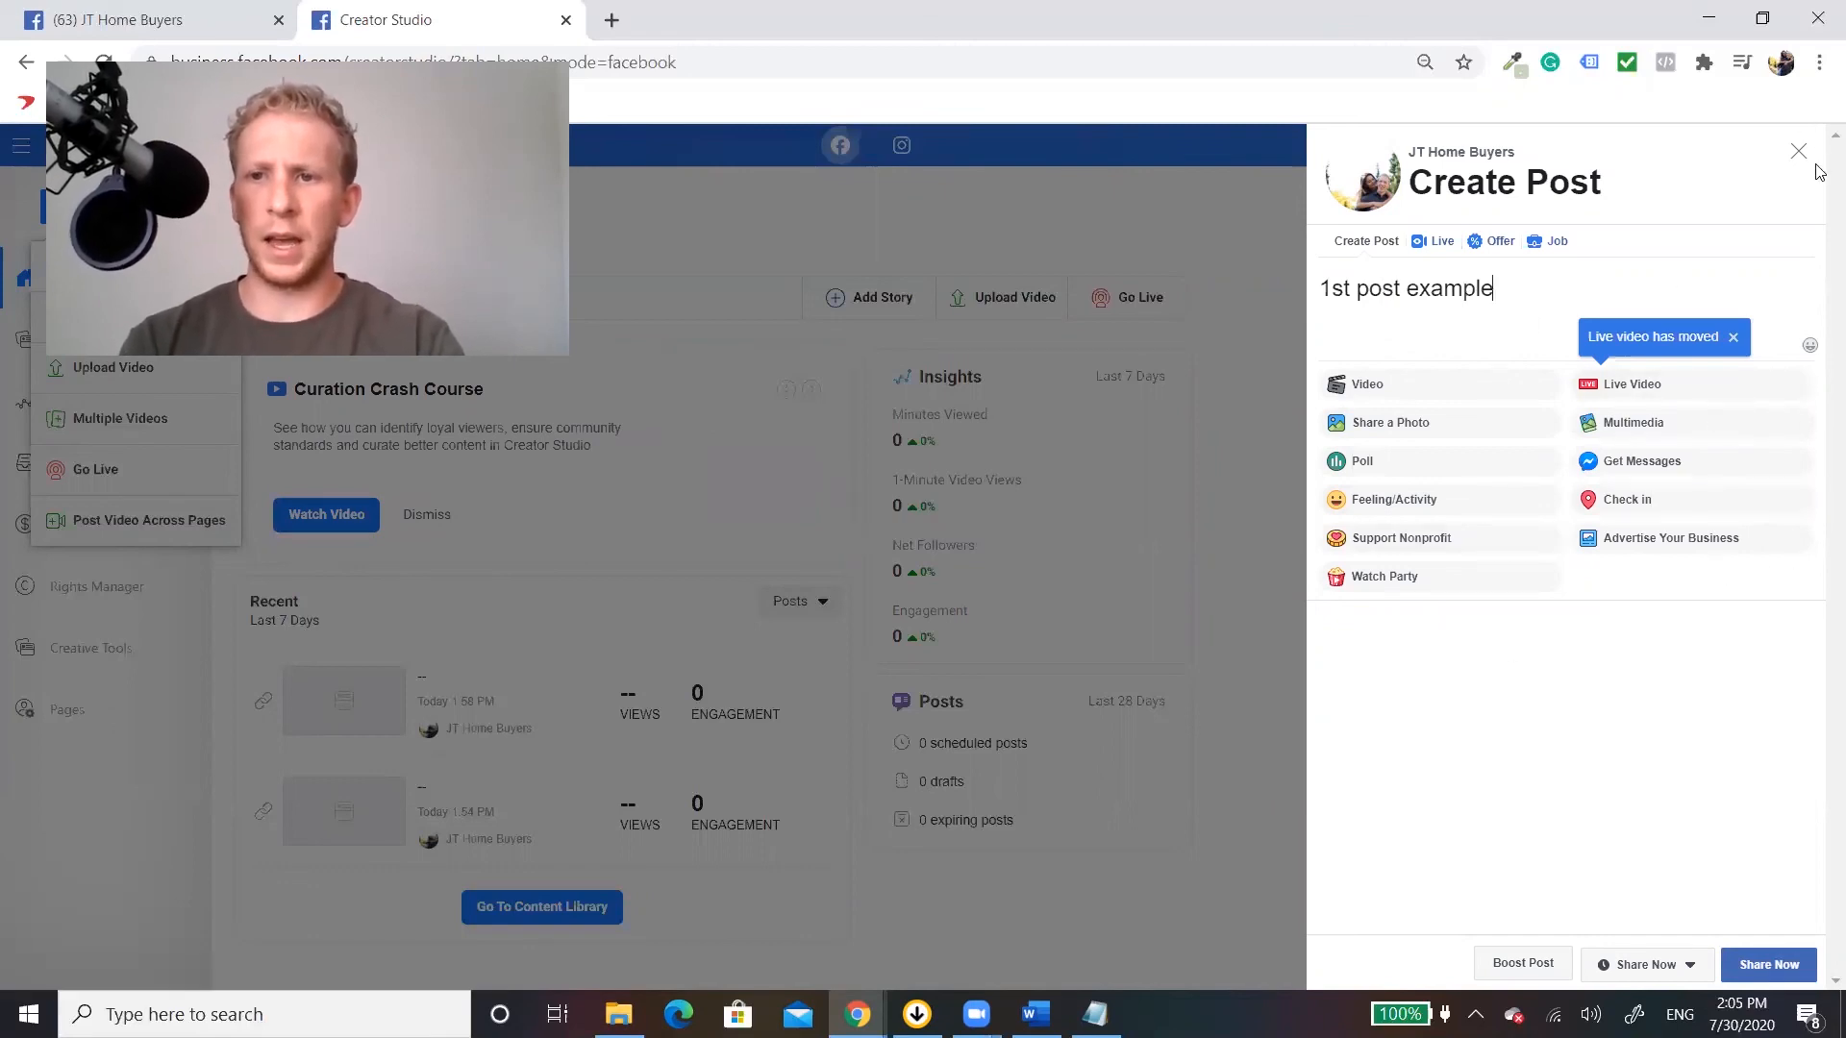
Review the sharing options for the post, such as Schedule, Backdate and Save Draft, and discard the post.
{"action": "left_click", "coordinate": [1695, 967]}
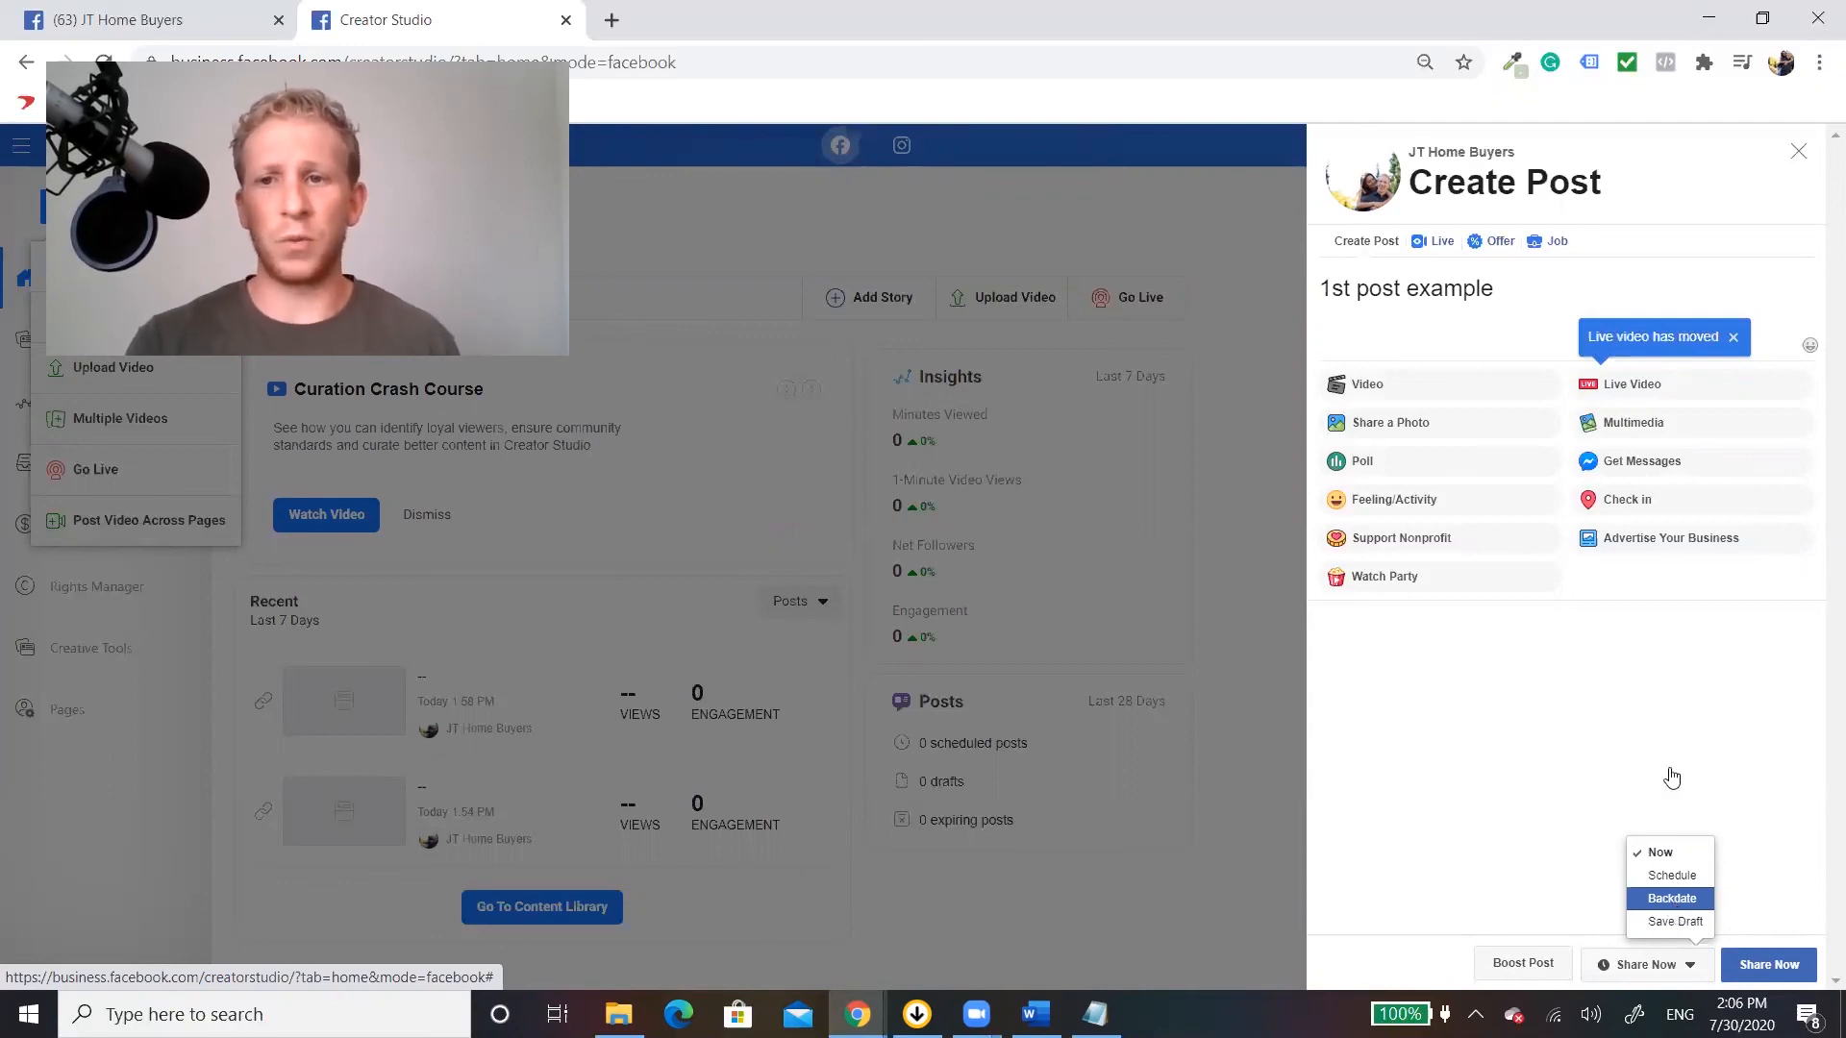
{"action": "left_click", "coordinate": [1784, 152]}
{"action": "left_click", "coordinate": [1798, 151]}
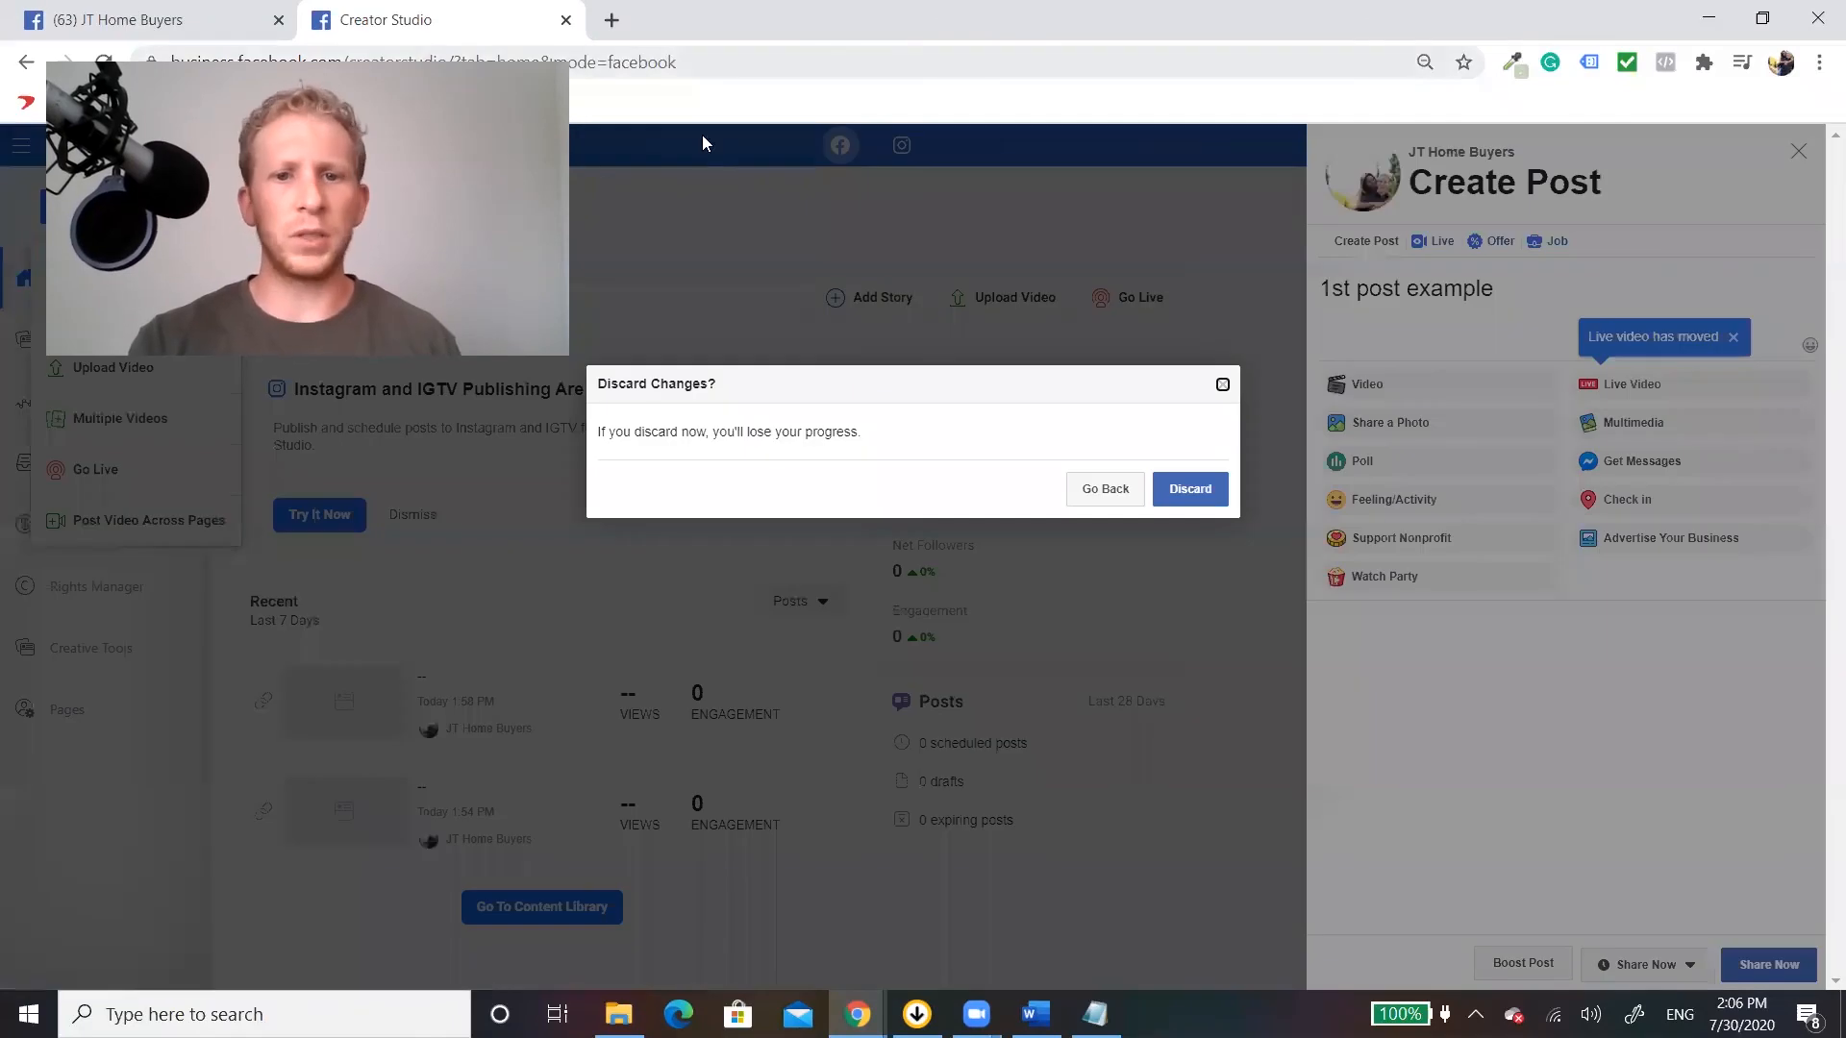
{"action": "left_click", "coordinate": [1190, 487]}
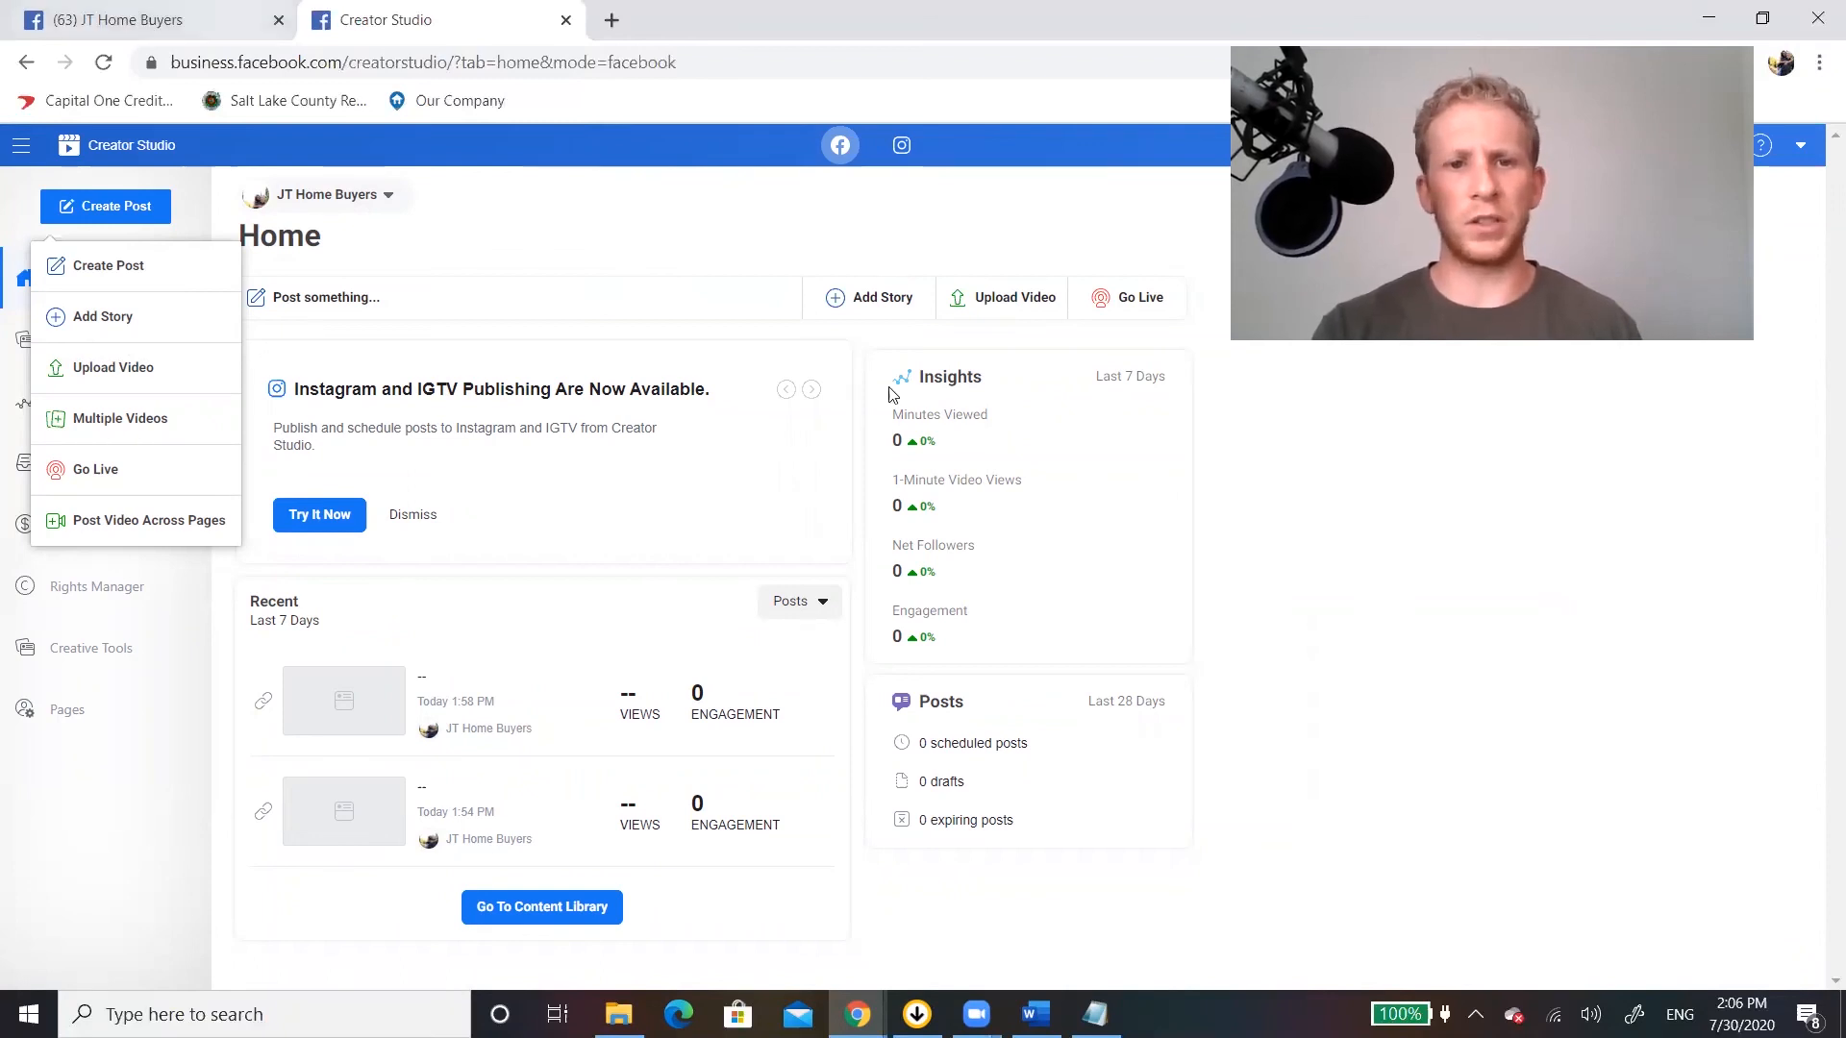
Return to the JT Home Buyers Page home and start writing a post there.
{"action": "left_click", "coordinate": [191, 11]}
{"action": "left_click", "coordinate": [331, 187]}
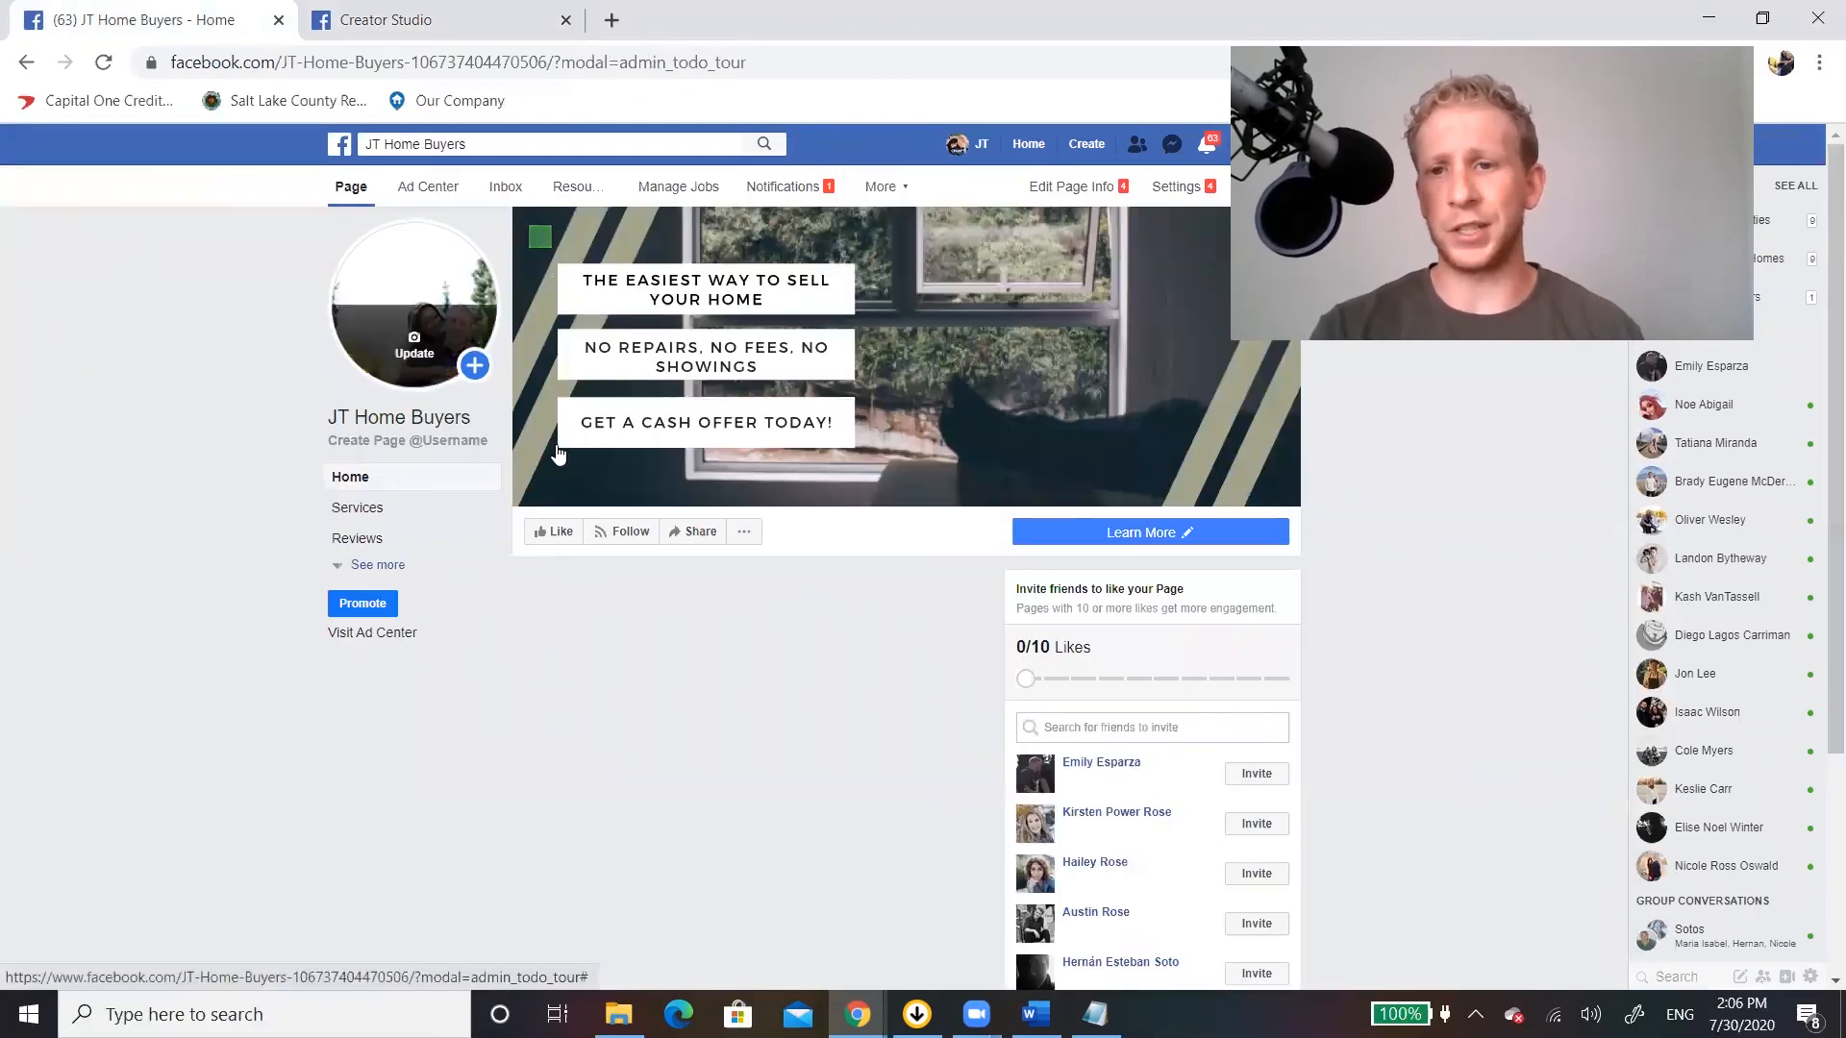
{"action": "left_click", "coordinate": [769, 710]}
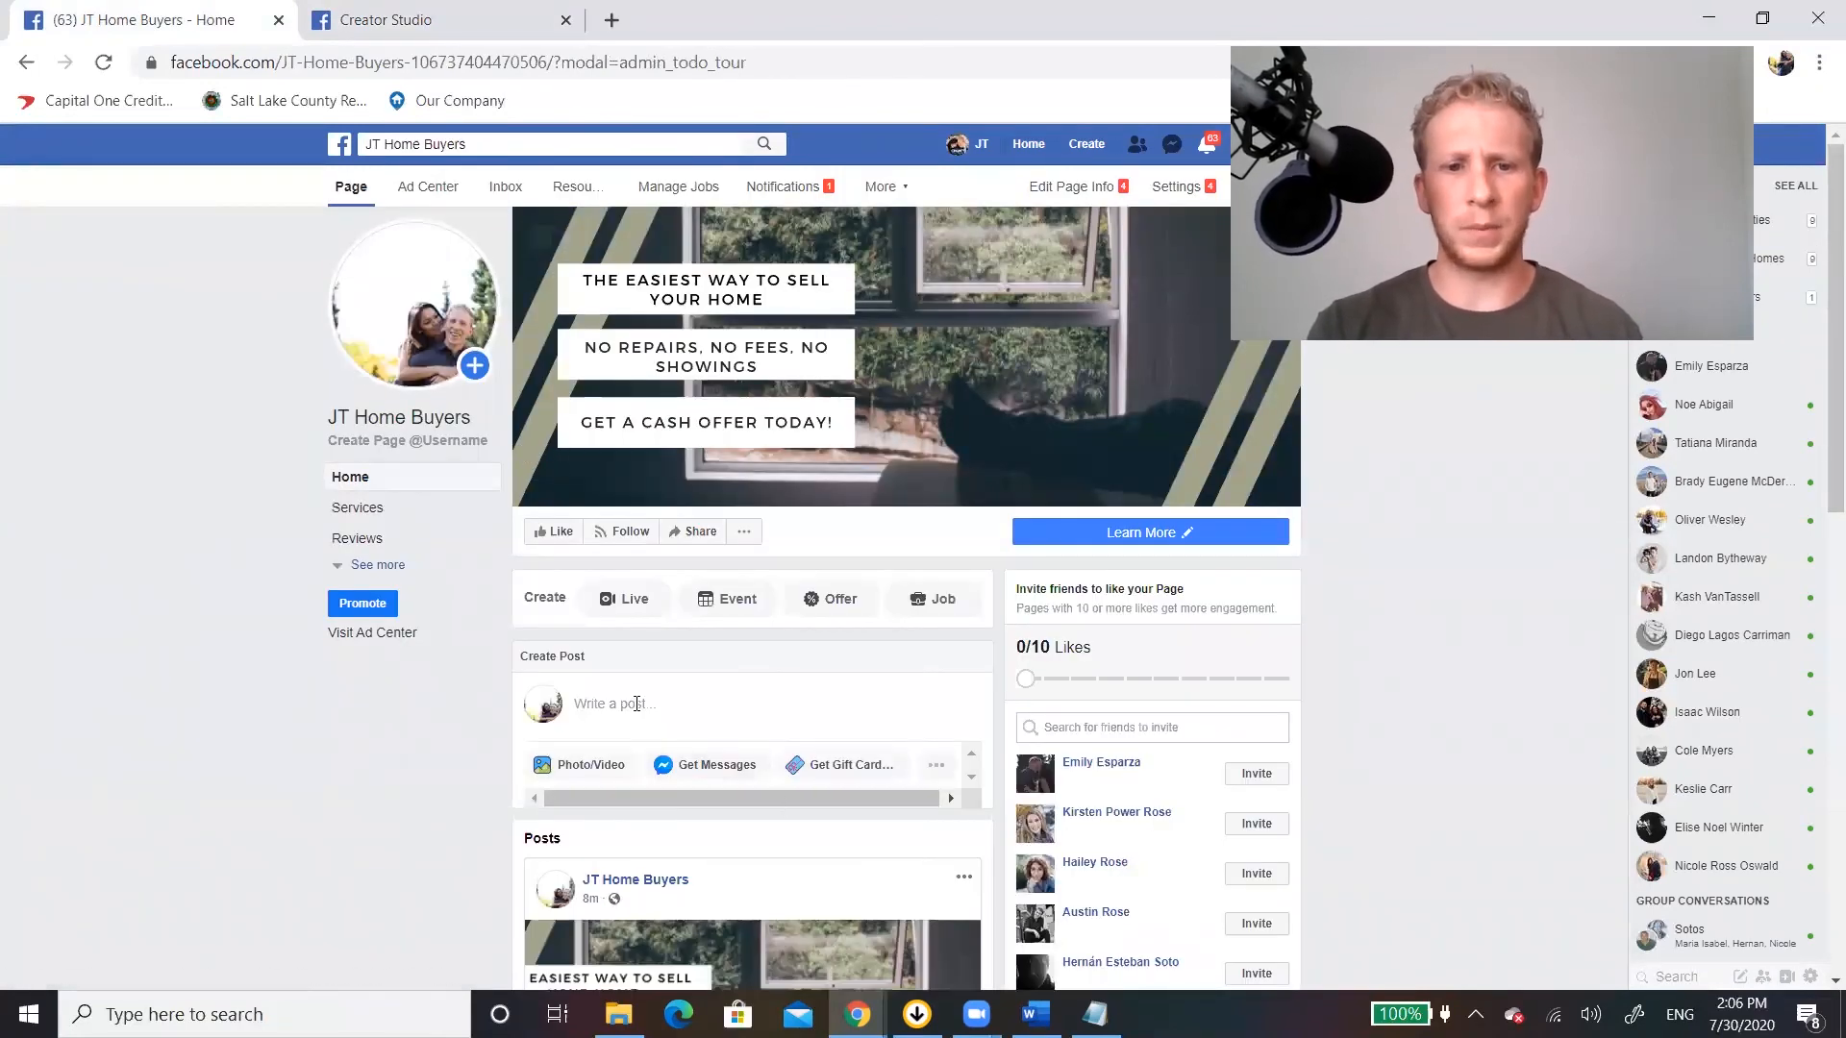